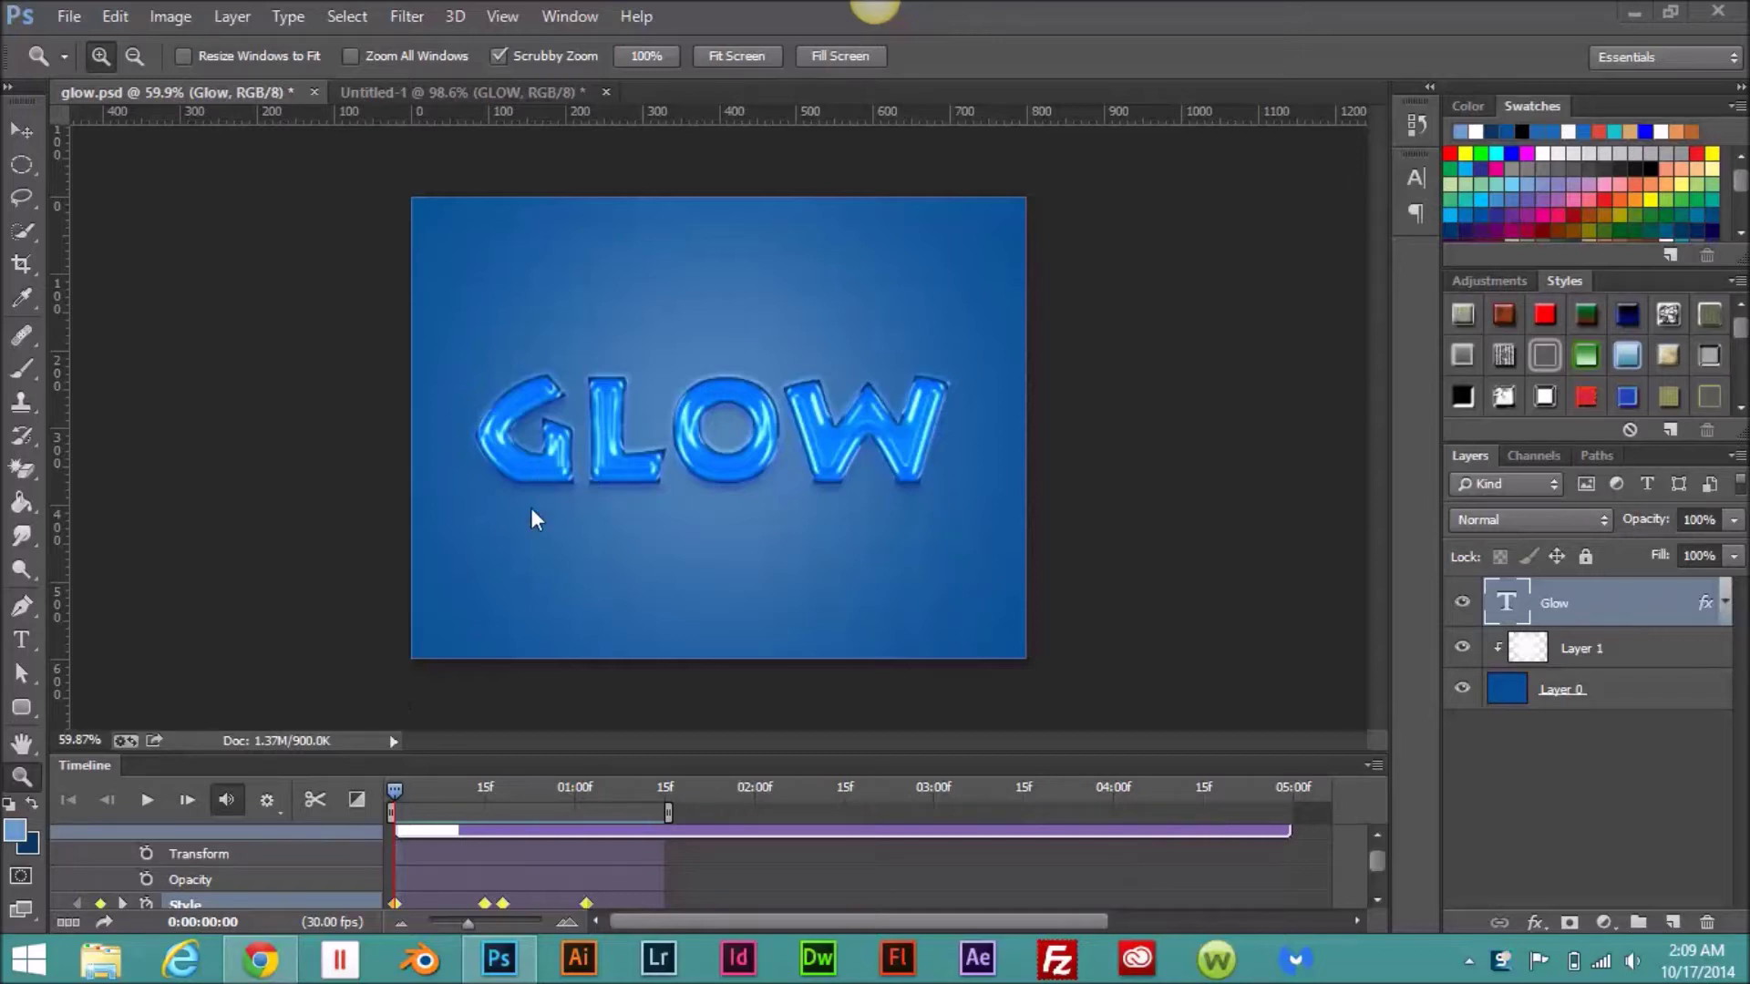
Step: Unmute the audio in the Timeline panel for the GLOW animation
left_click(224, 797)
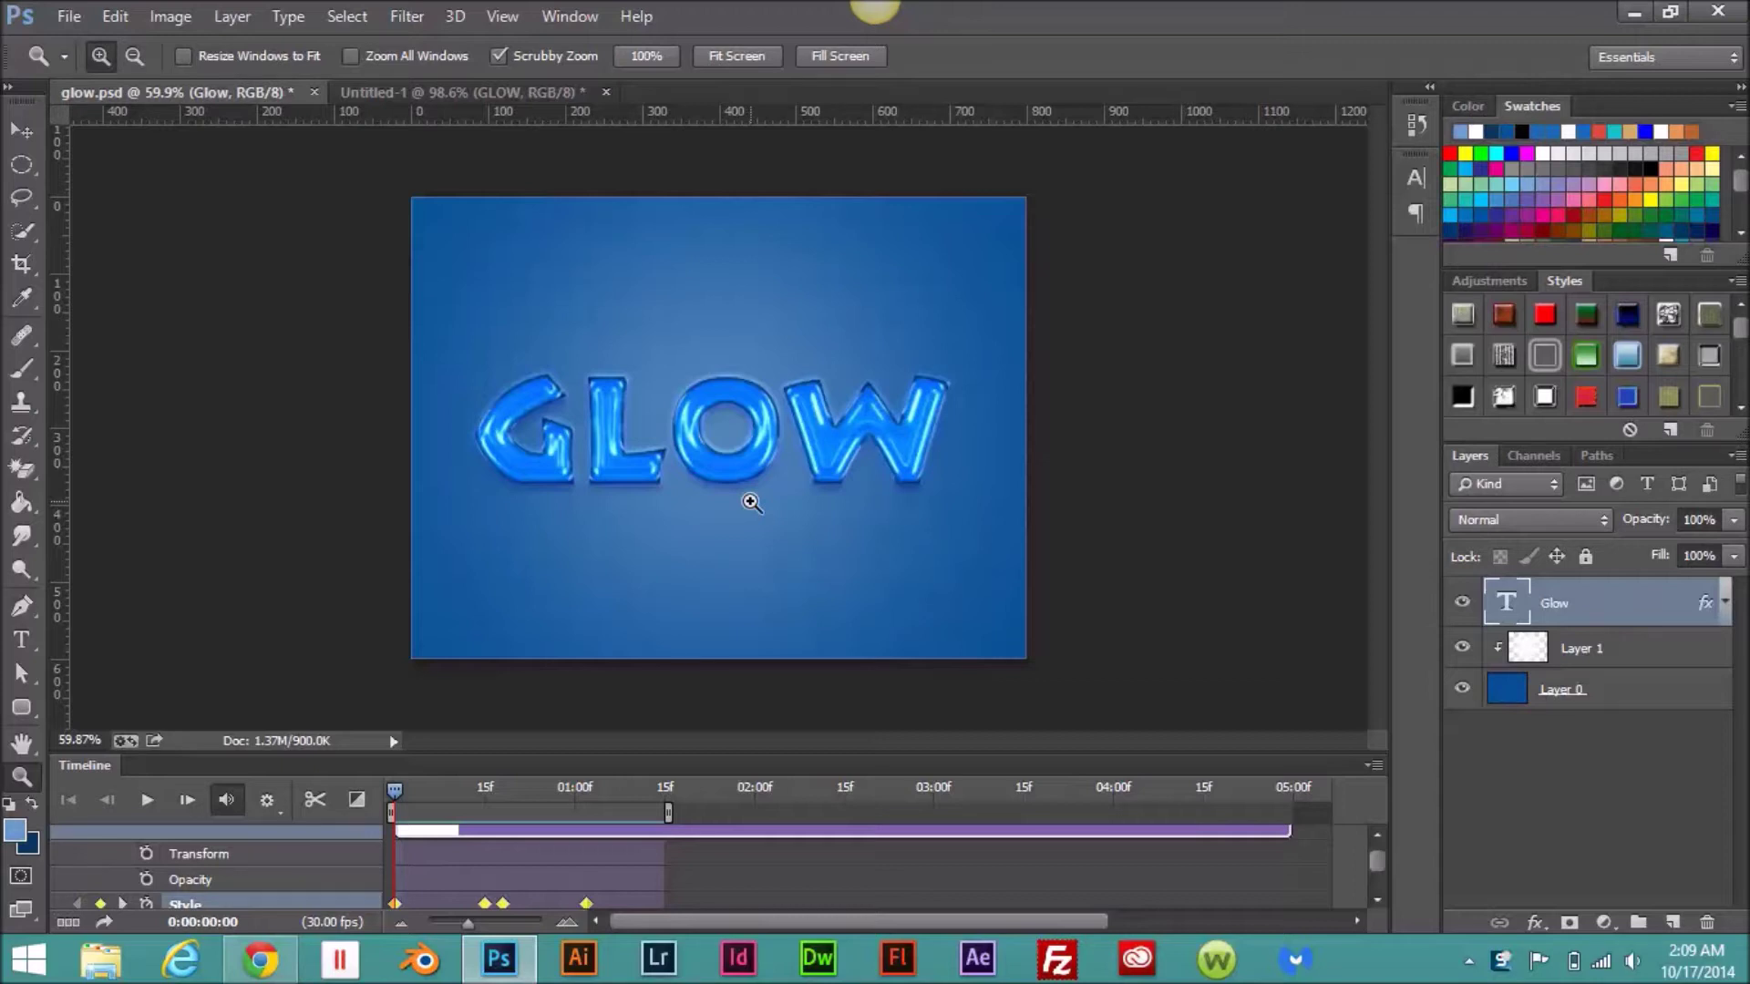
Step: Play and stop the GLOW animation preview, then close Untitled-1 without saving
left_click(145, 800)
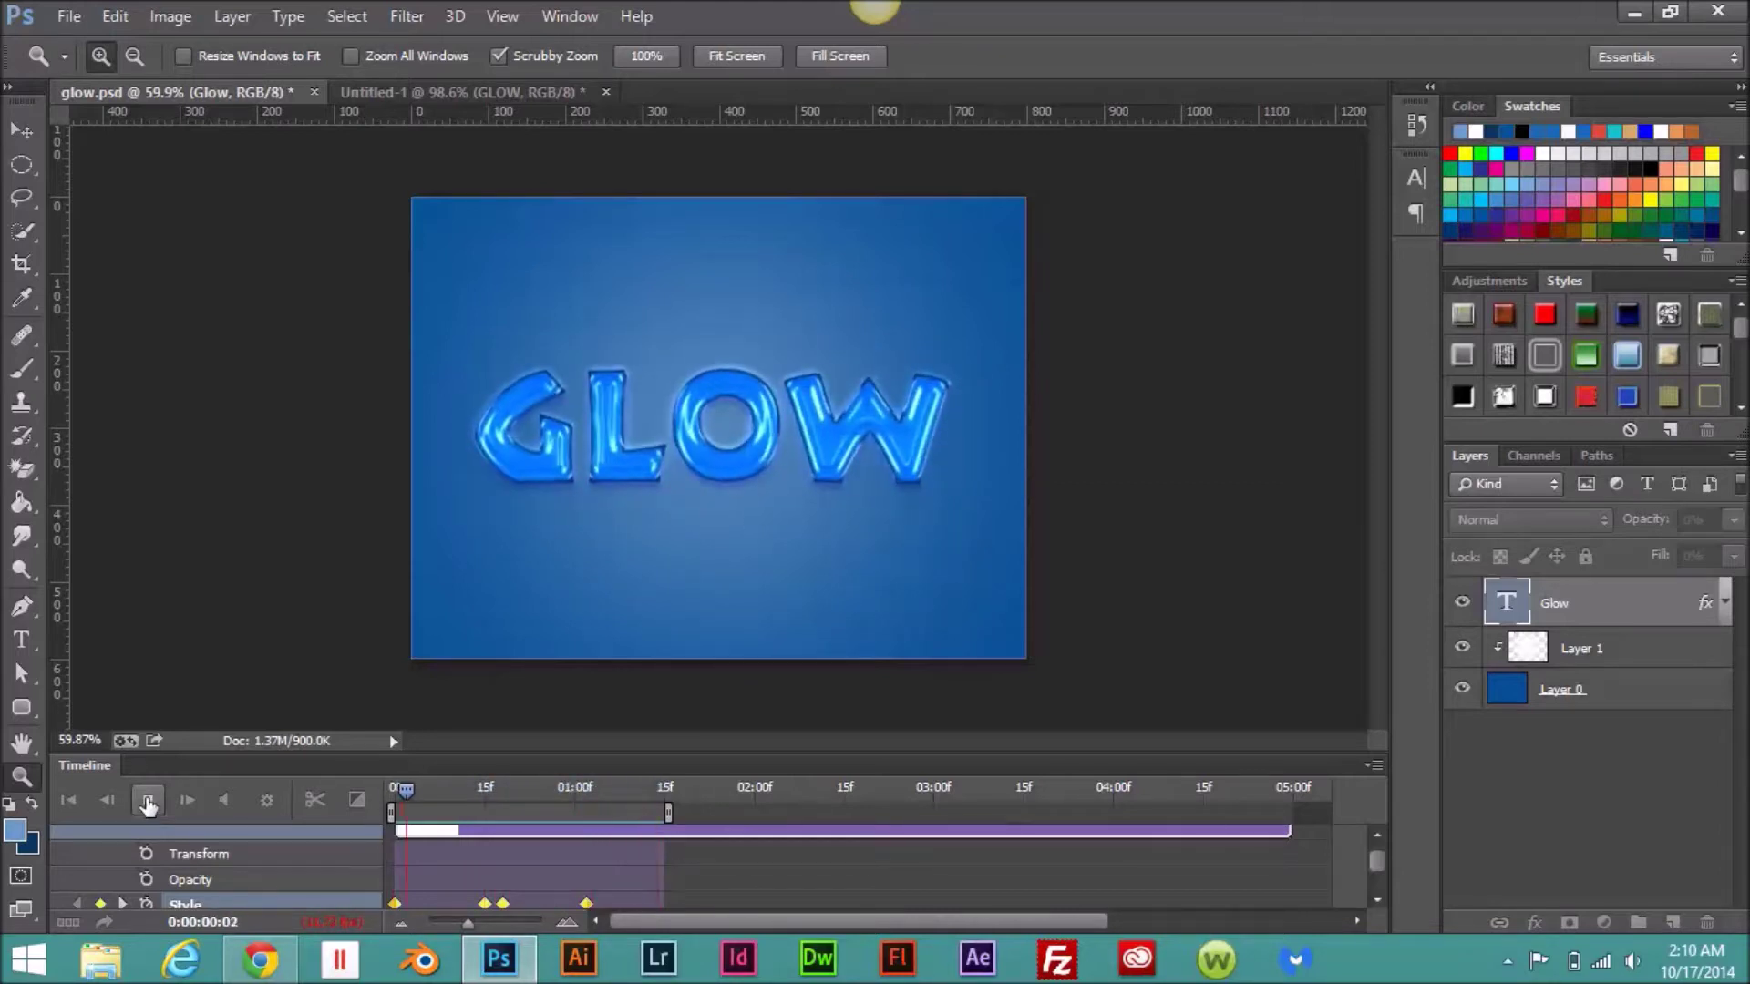
left_click(148, 802)
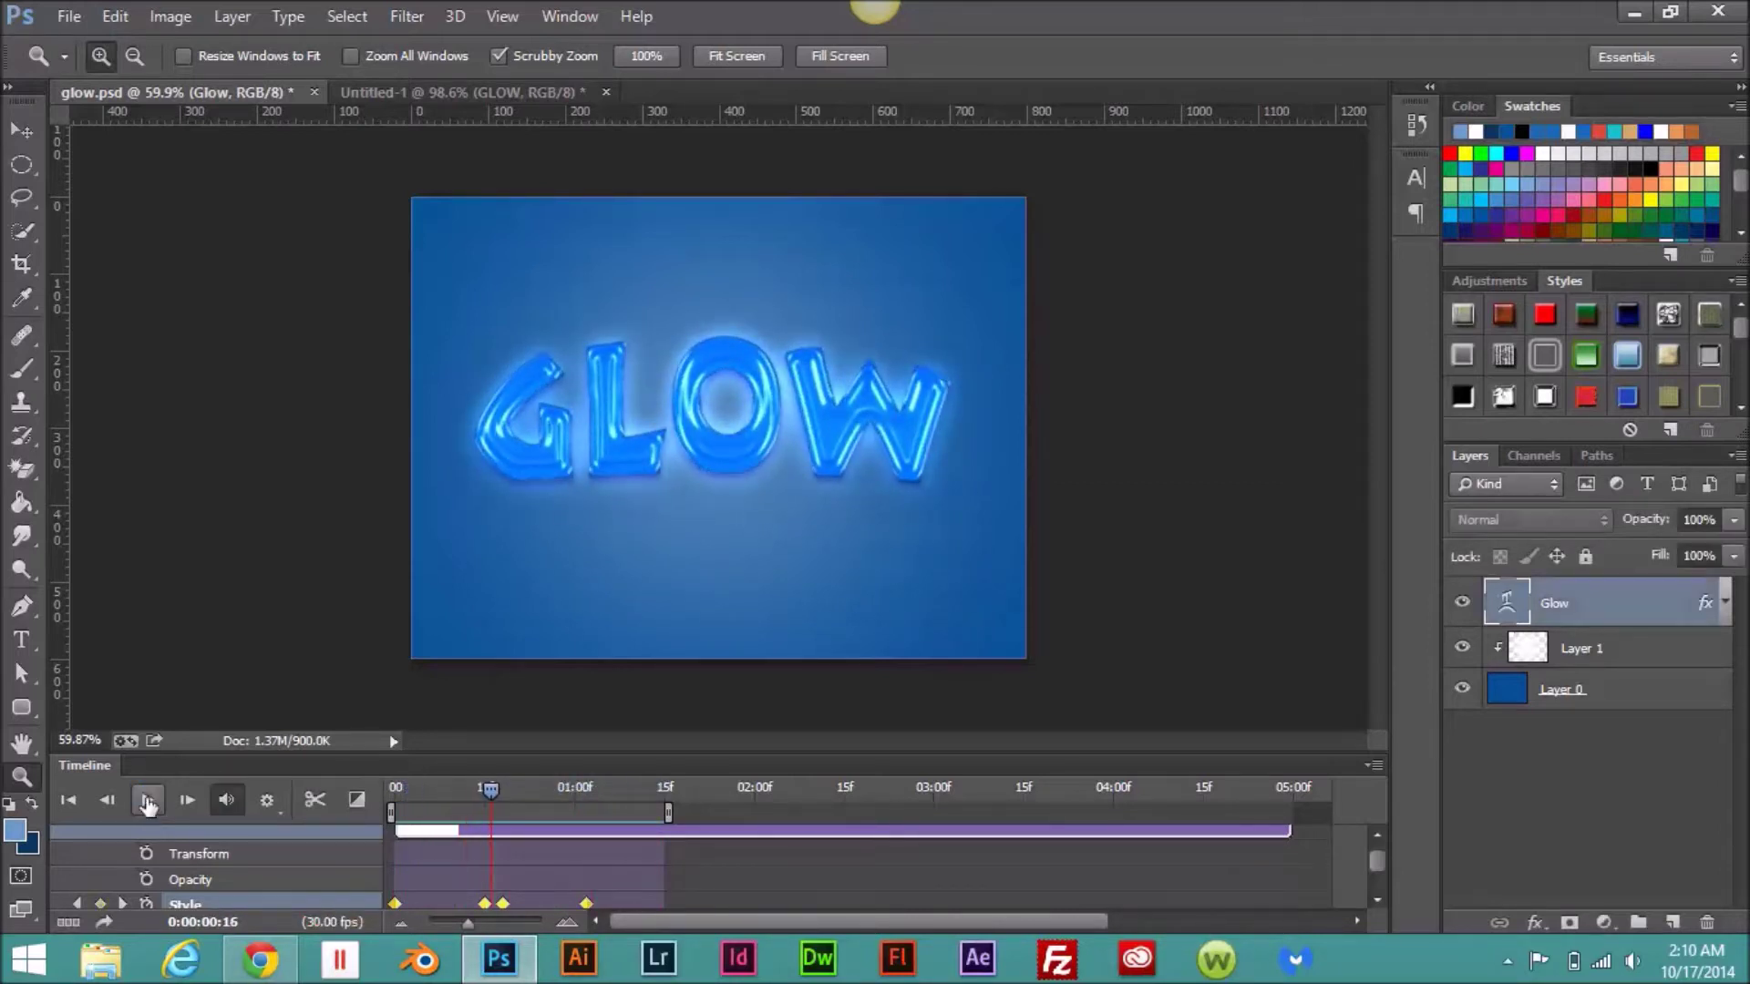
left_click(606, 93)
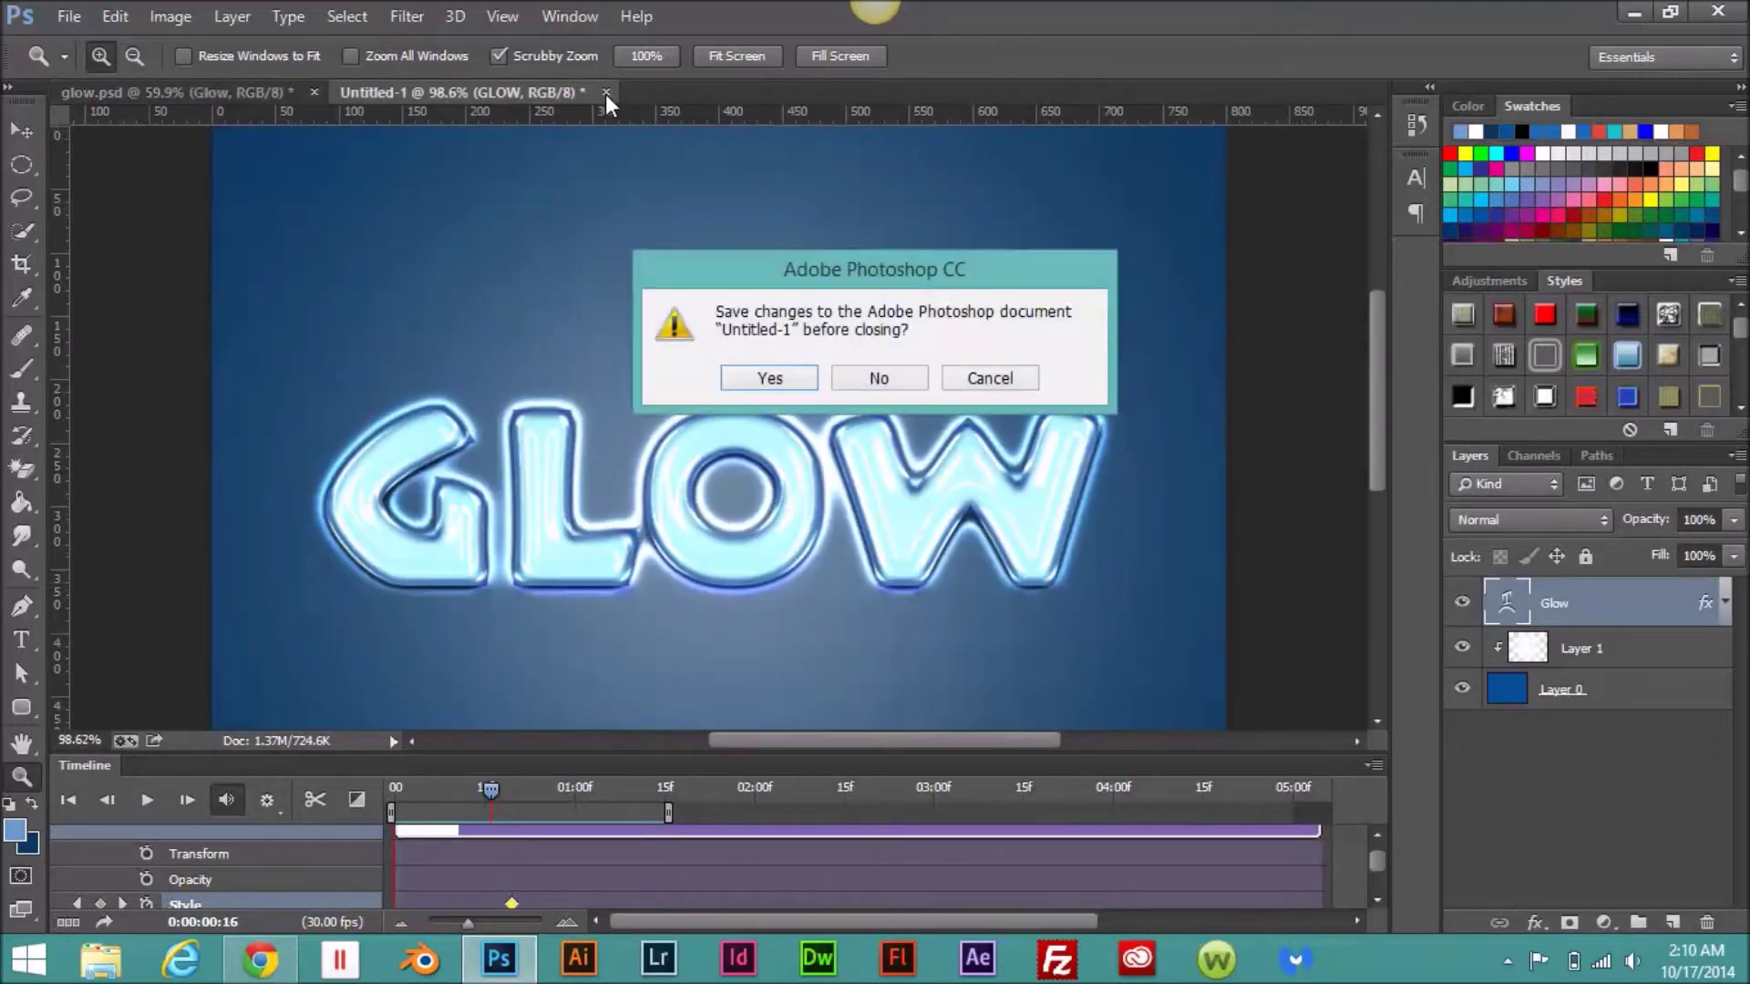
left_click(866, 380)
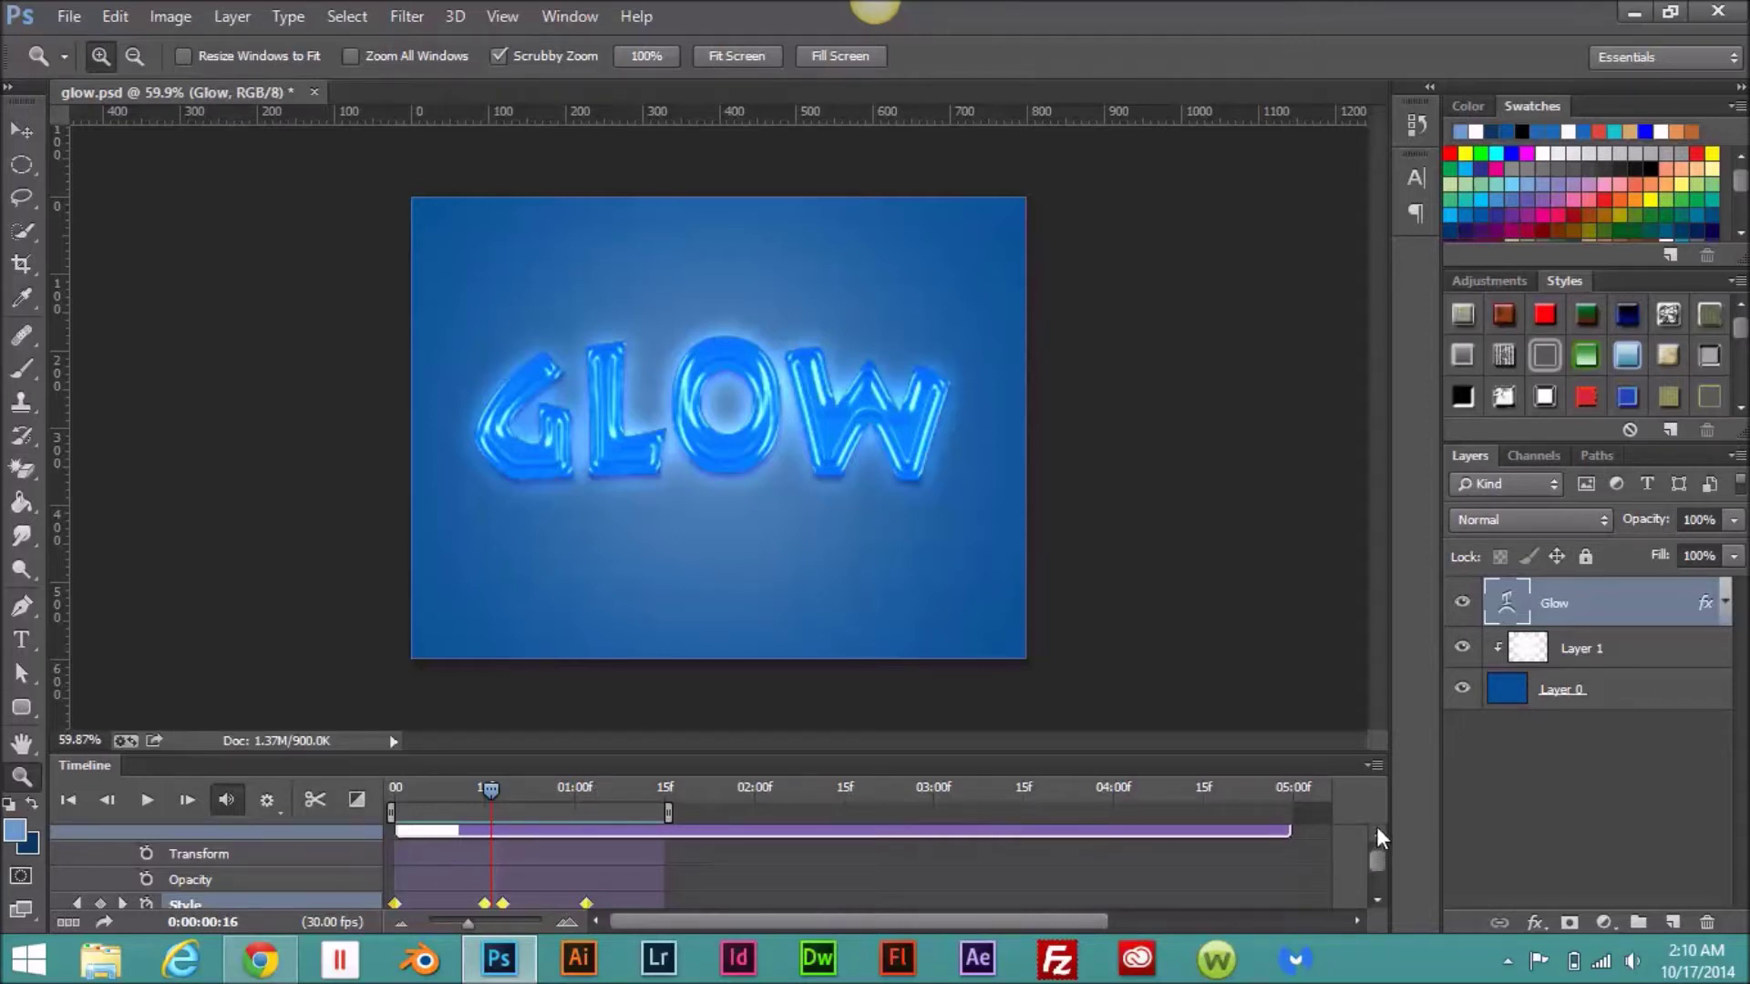
Step: Move the playhead back to the first frame, 0:00:00:00
scroll(1377, 831, "up", 2)
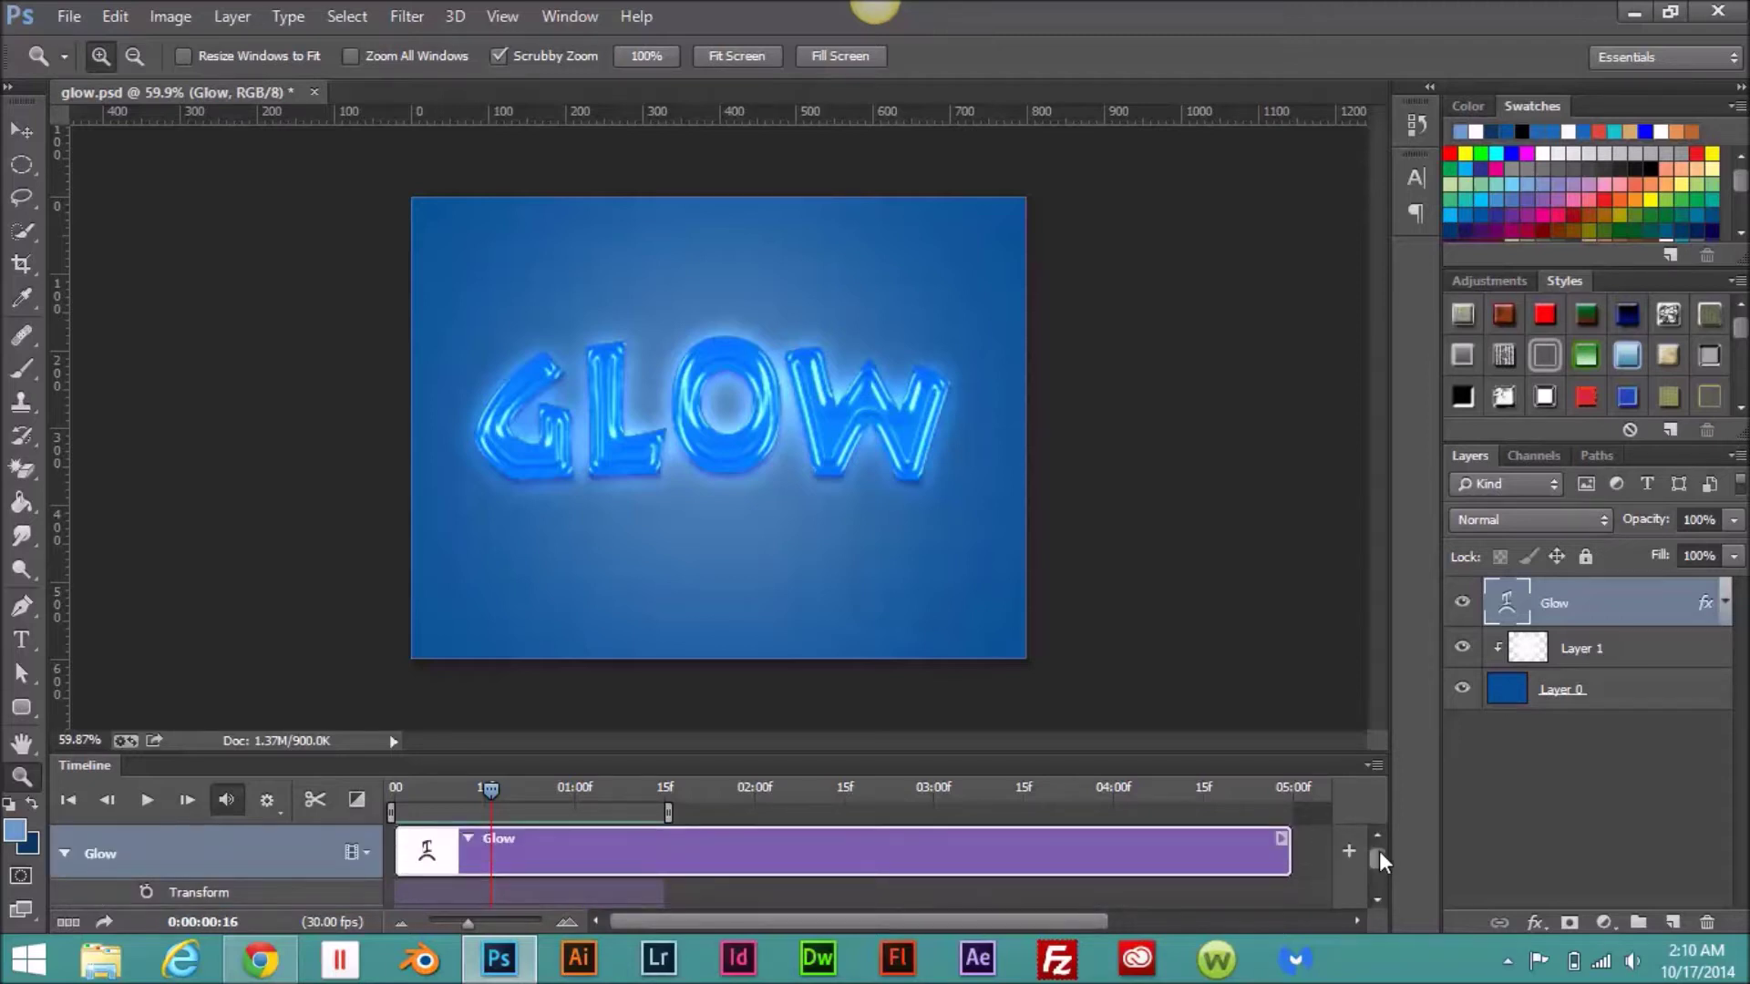
left_click_drag(1380, 851, 1387, 848)
left_click_drag(494, 786, 363, 821)
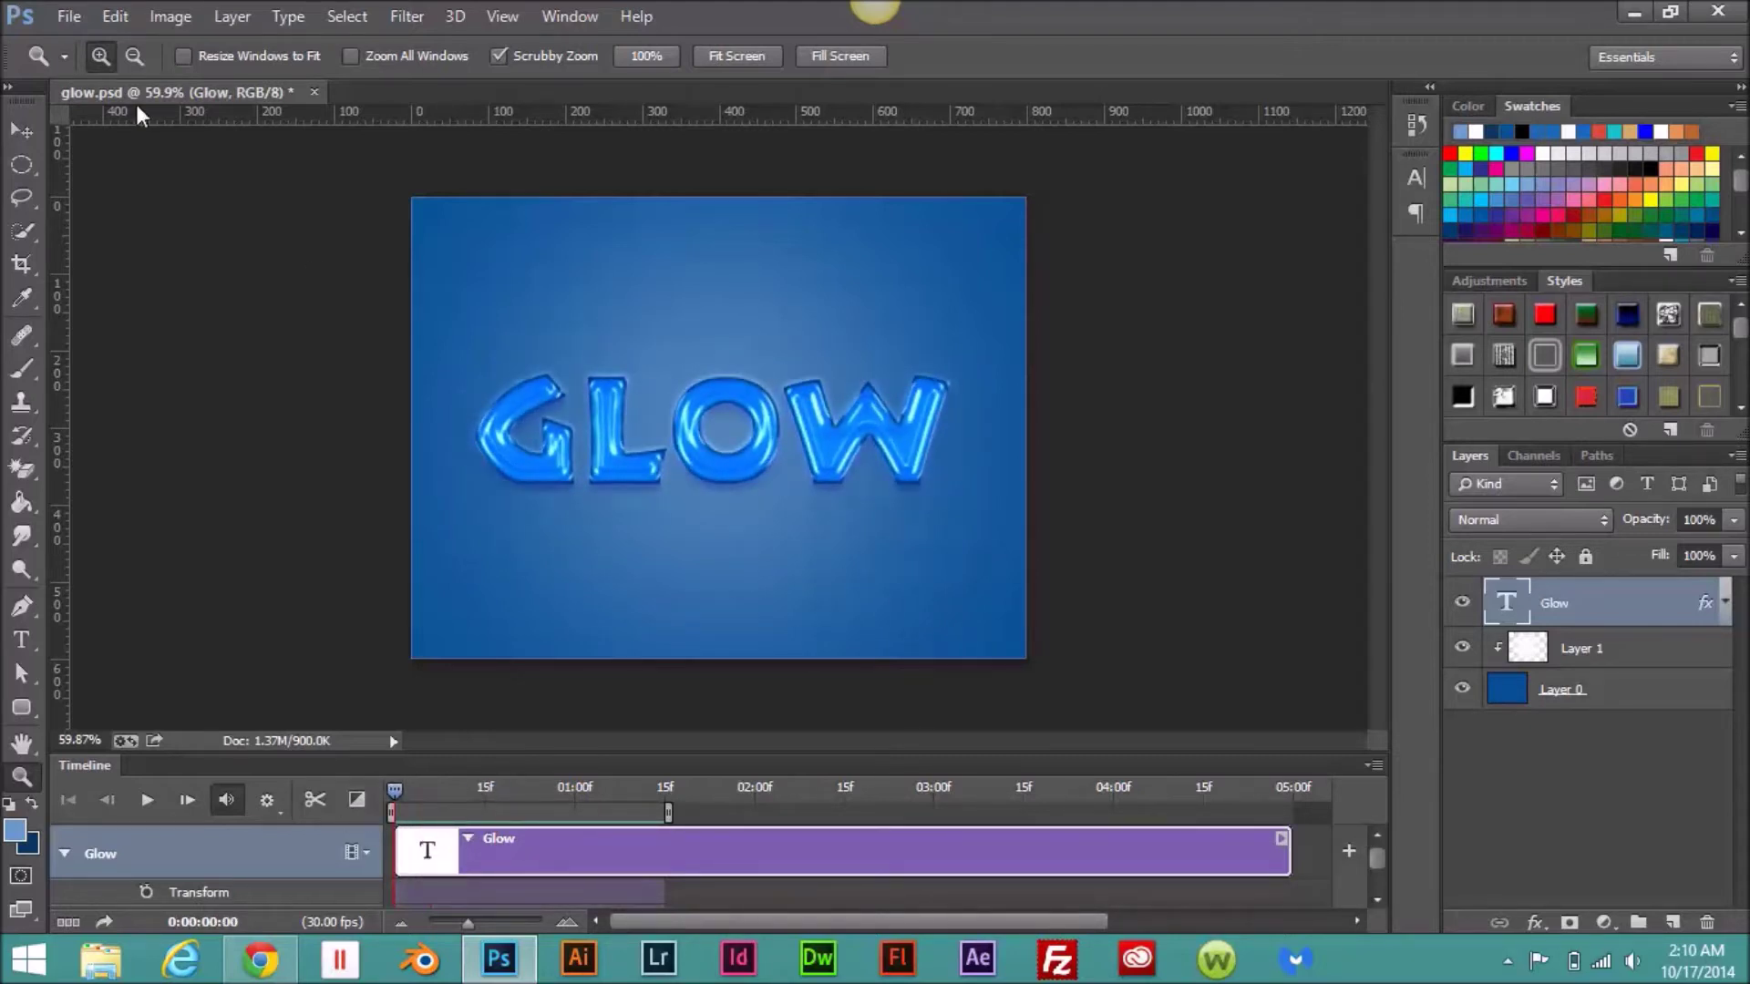
Step: Create a new Web 800 x 600 document and unlock its background as Layer 0
left_click(72, 16)
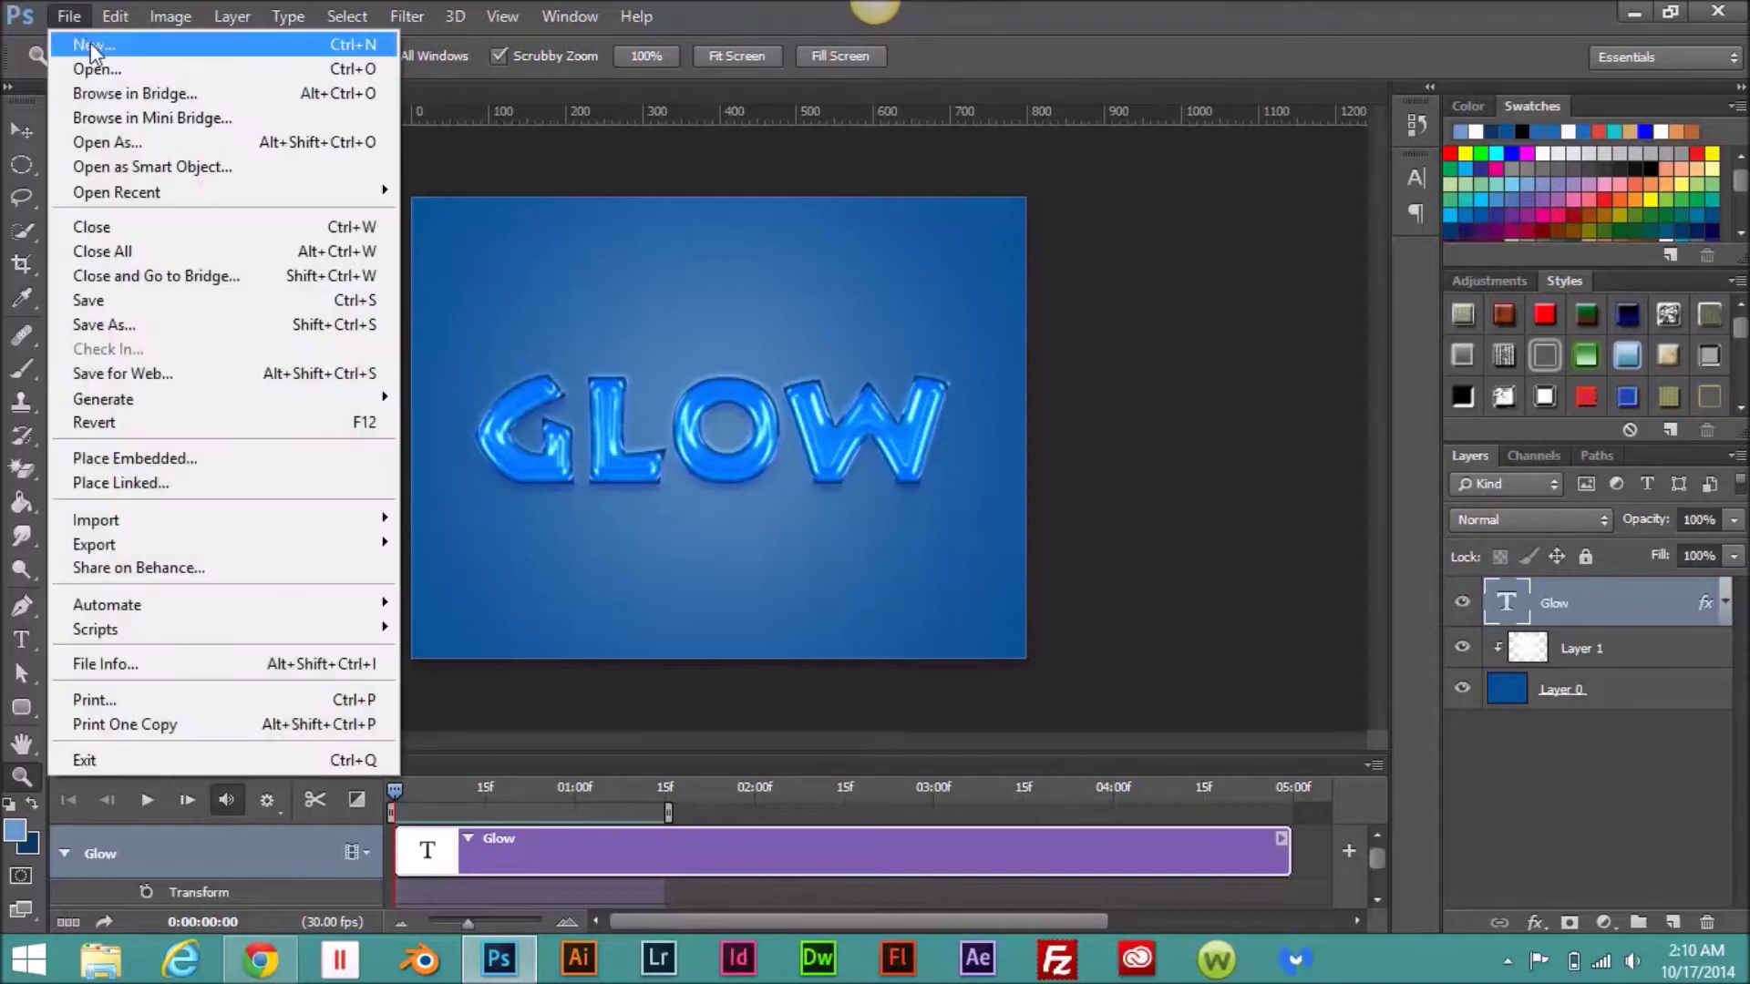
left_click(91, 42)
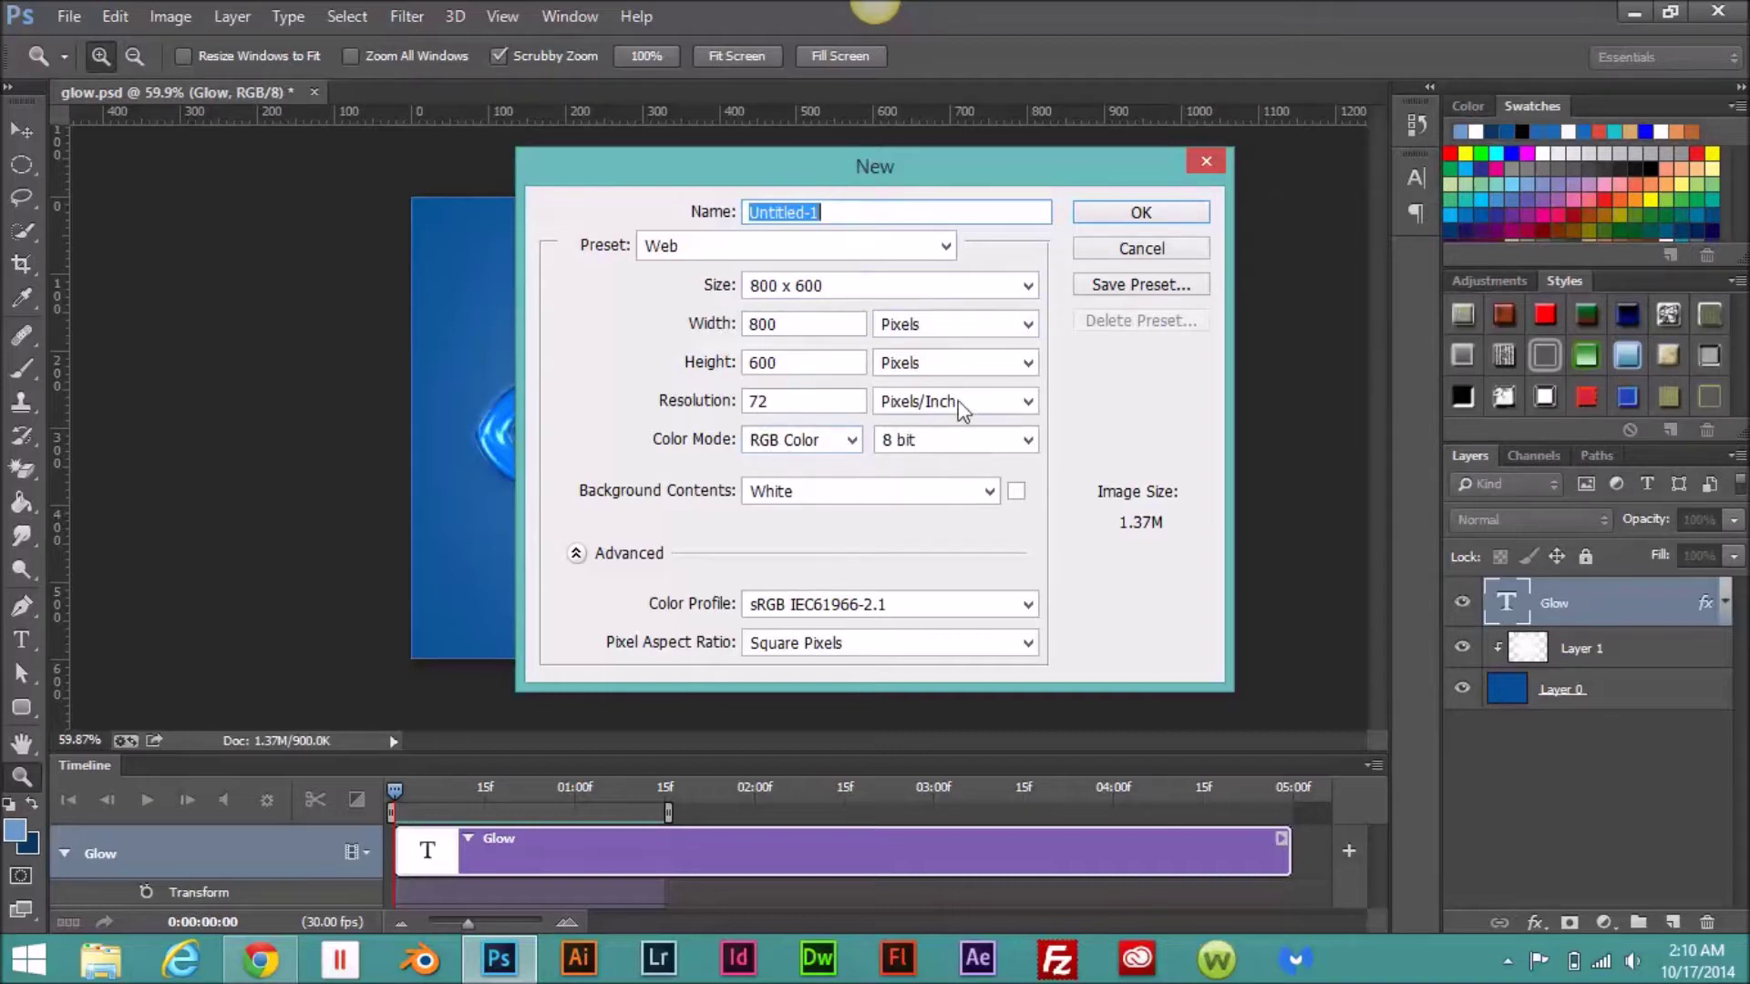
left_click(1194, 216)
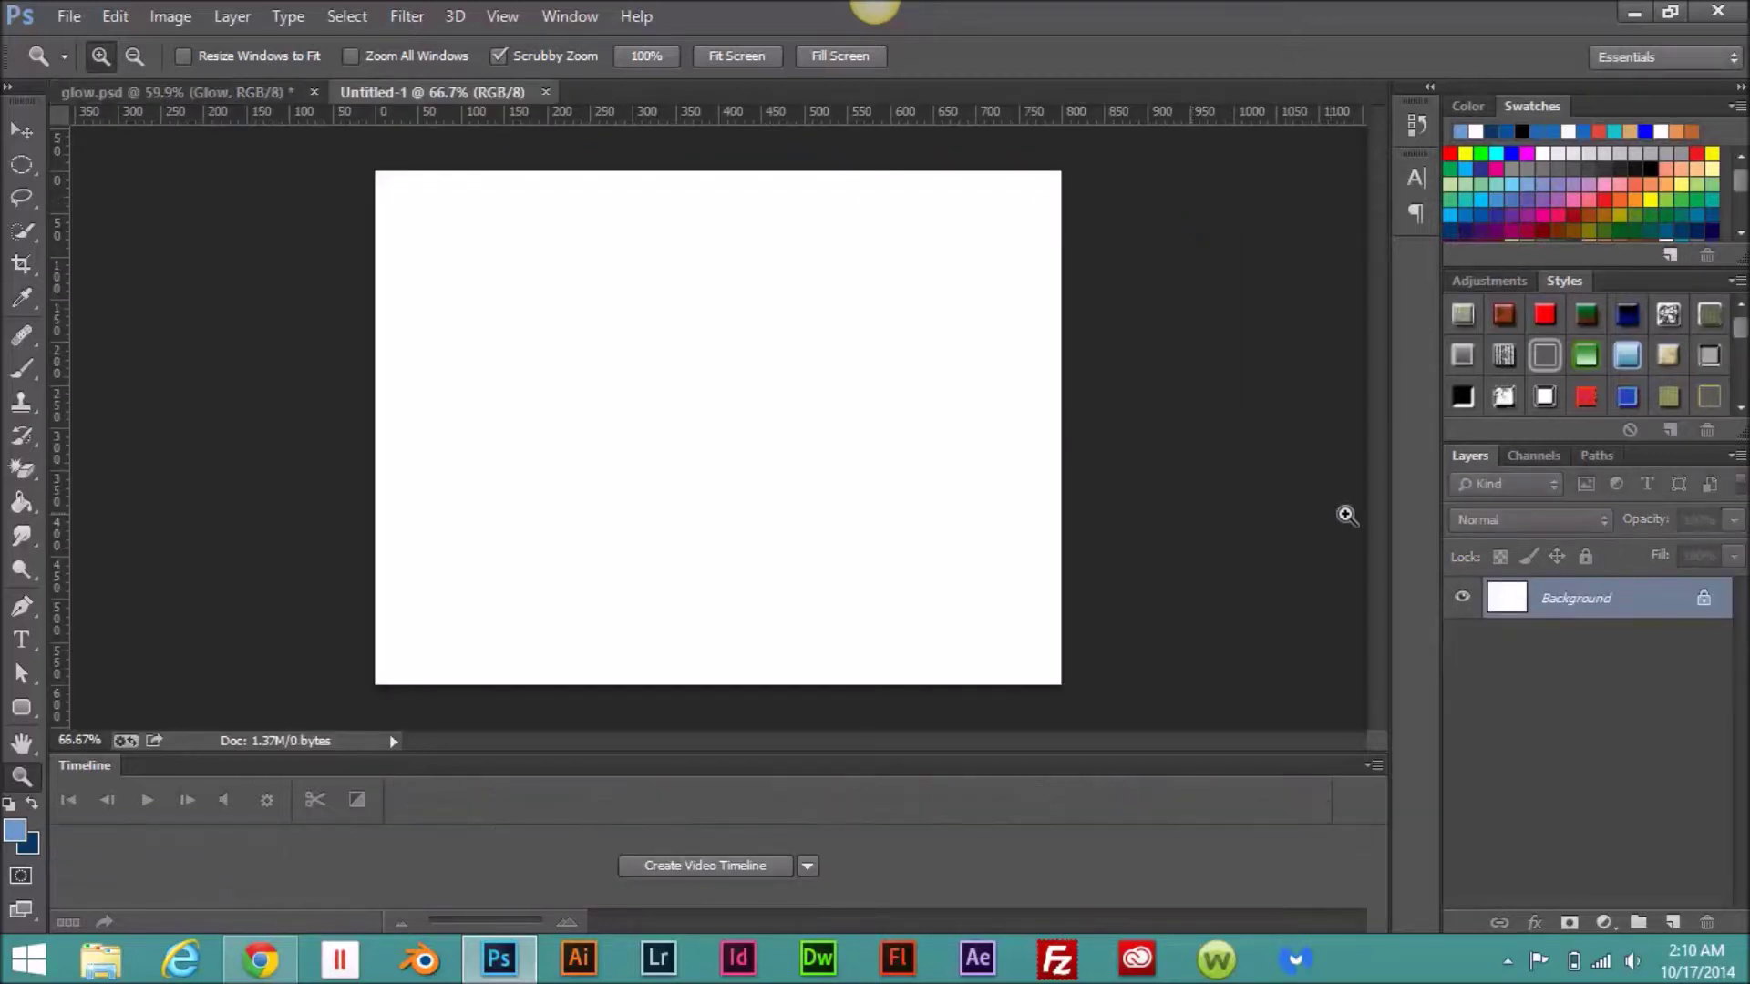
left_click(1703, 605)
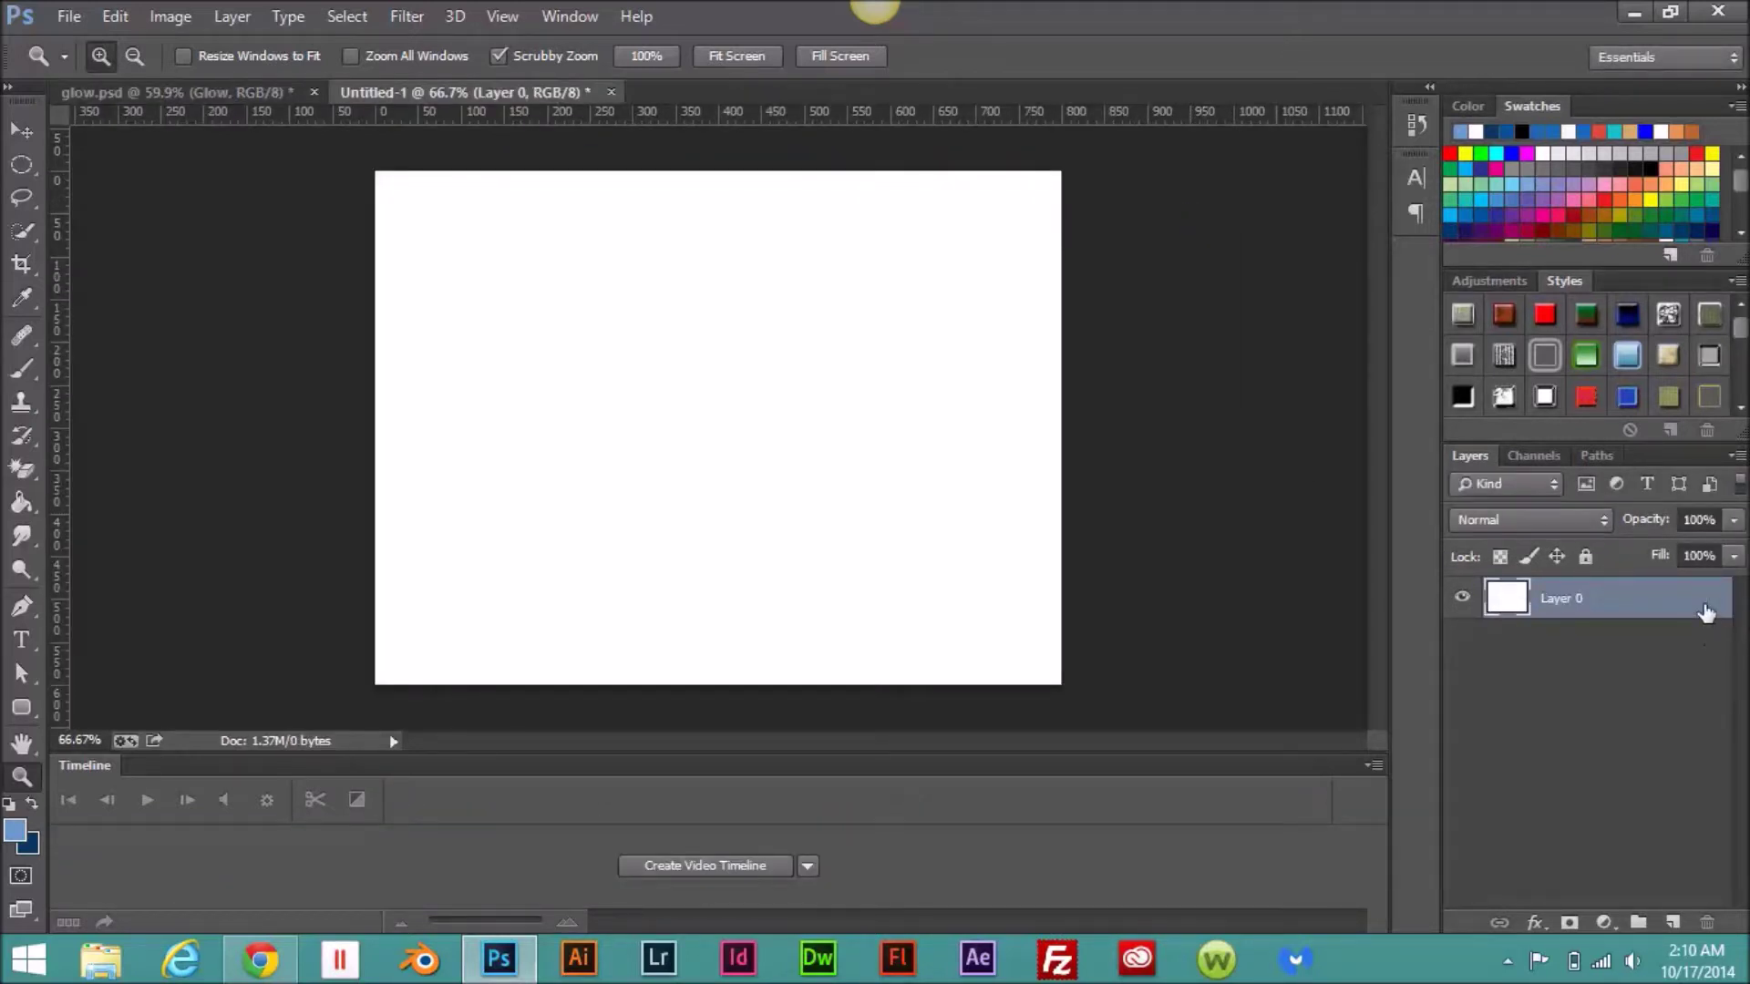
Step: Add a new layer named 'highlights', rename Layer 0 to 'BG', and swap the colours
left_click(1667, 919)
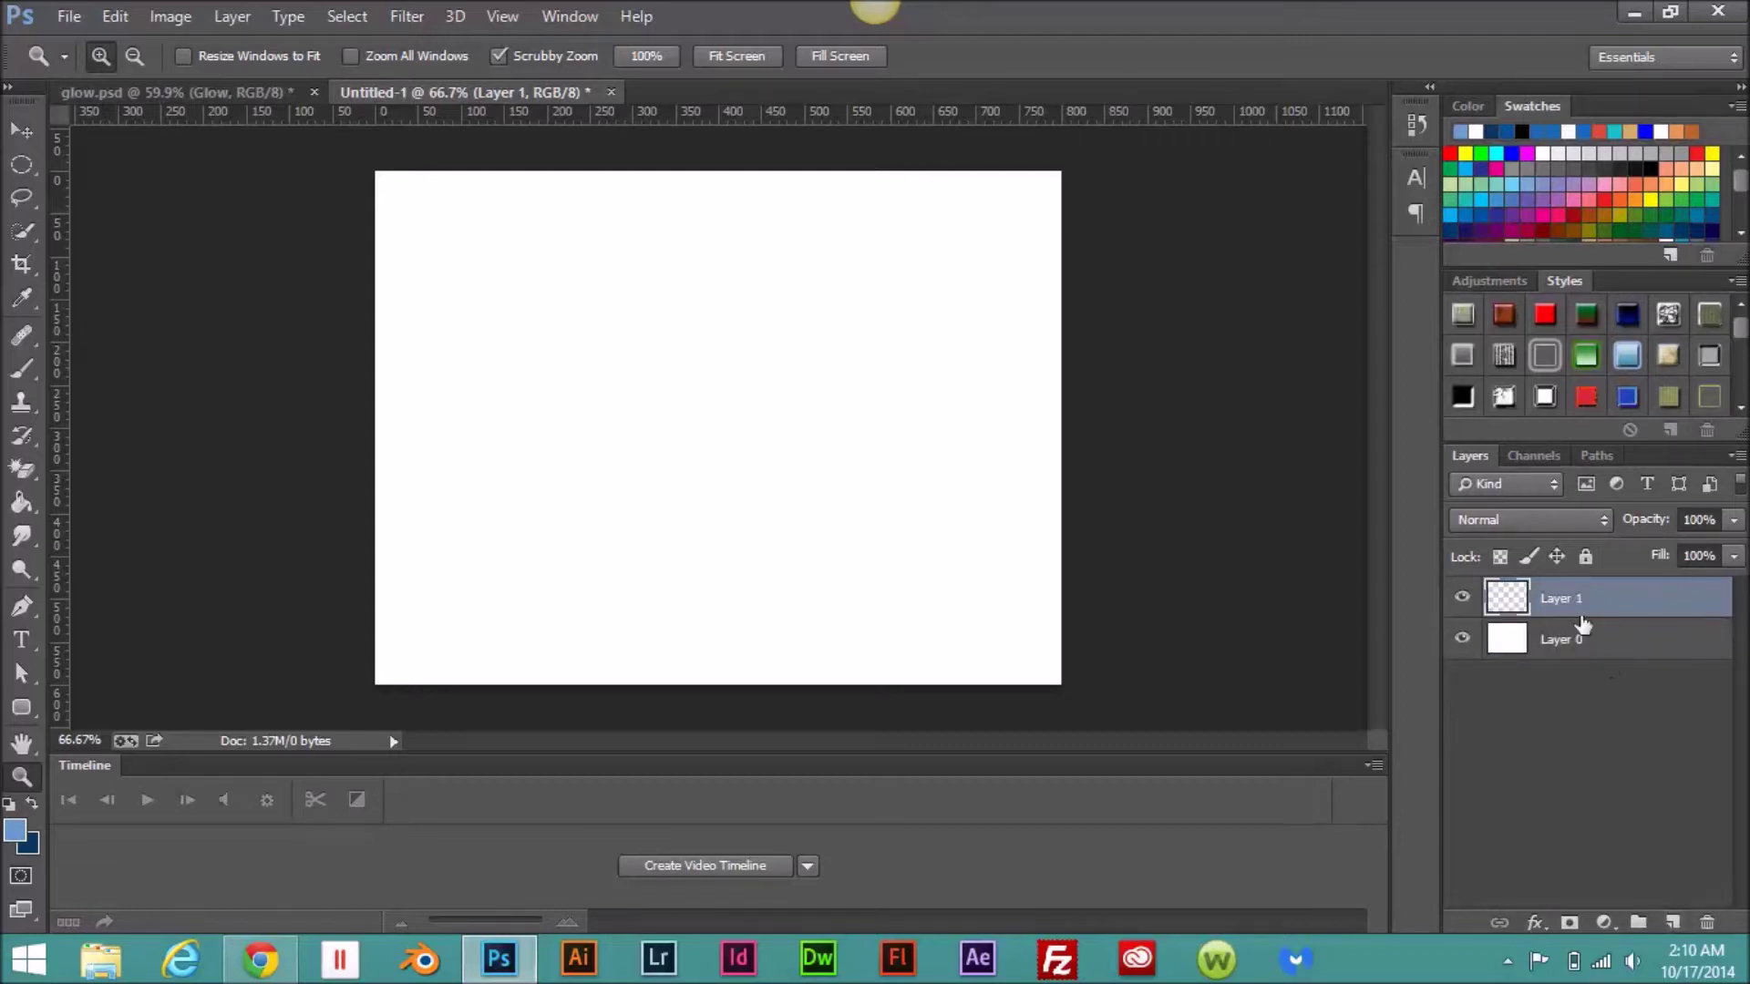
double_click(1554, 599)
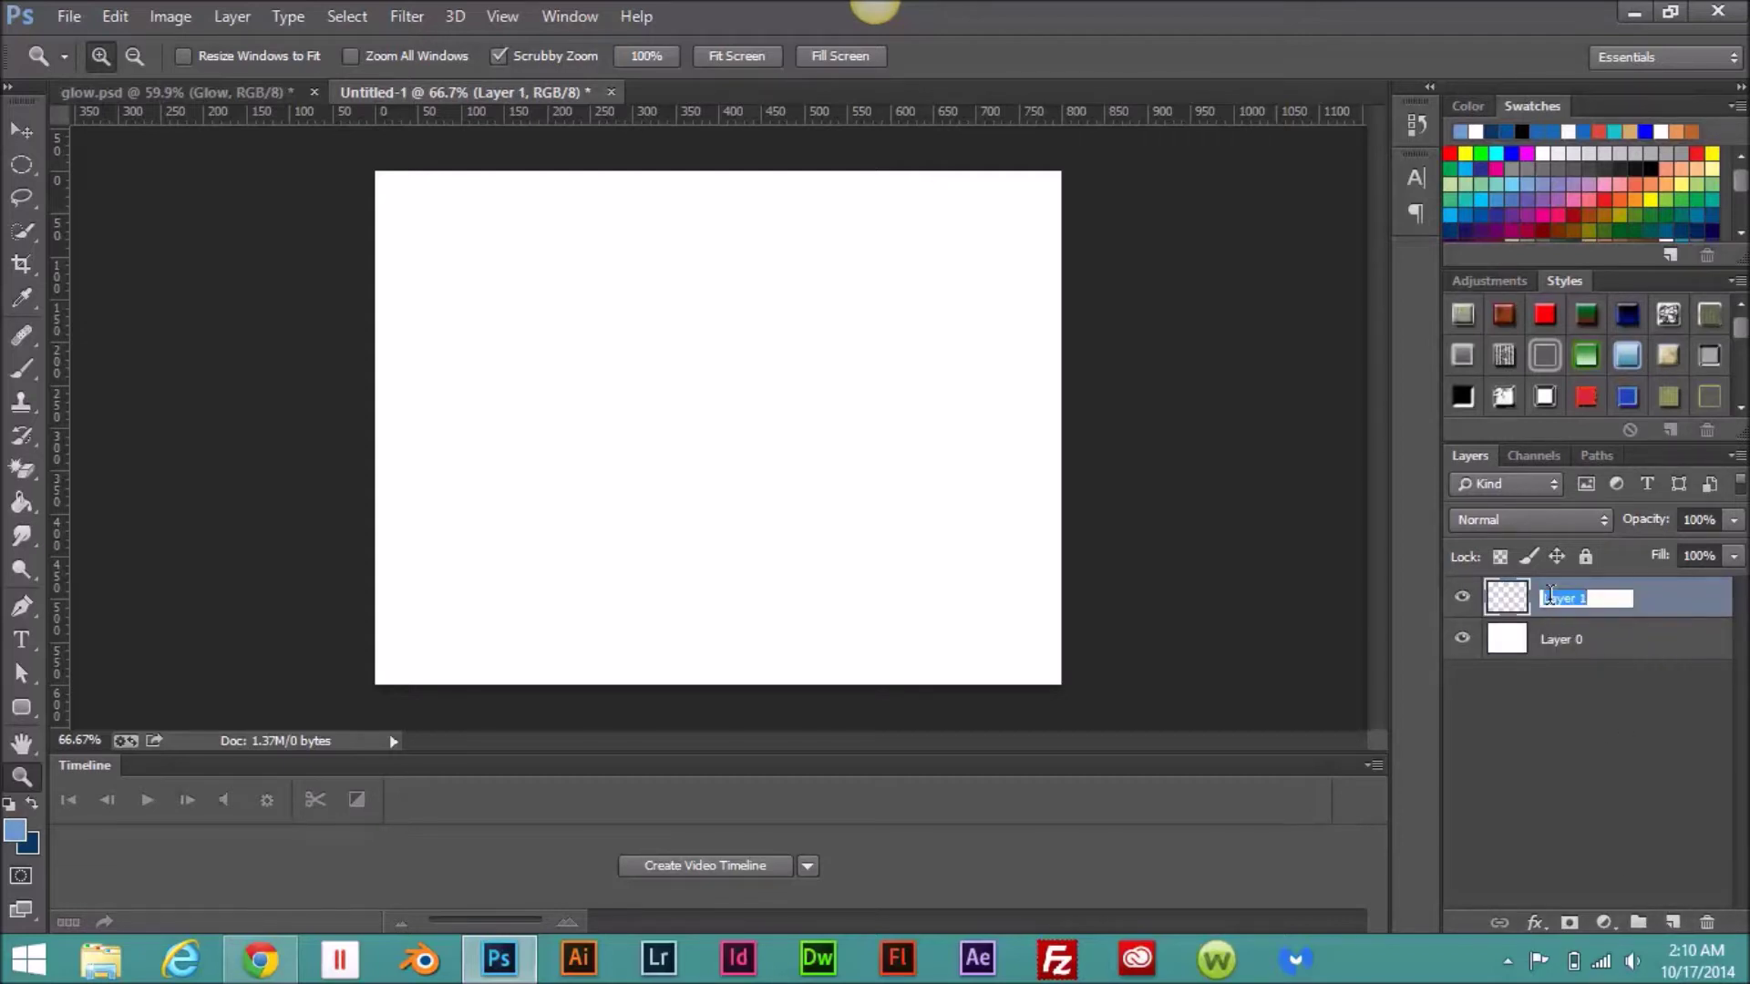
type("highlights")
key("Return")
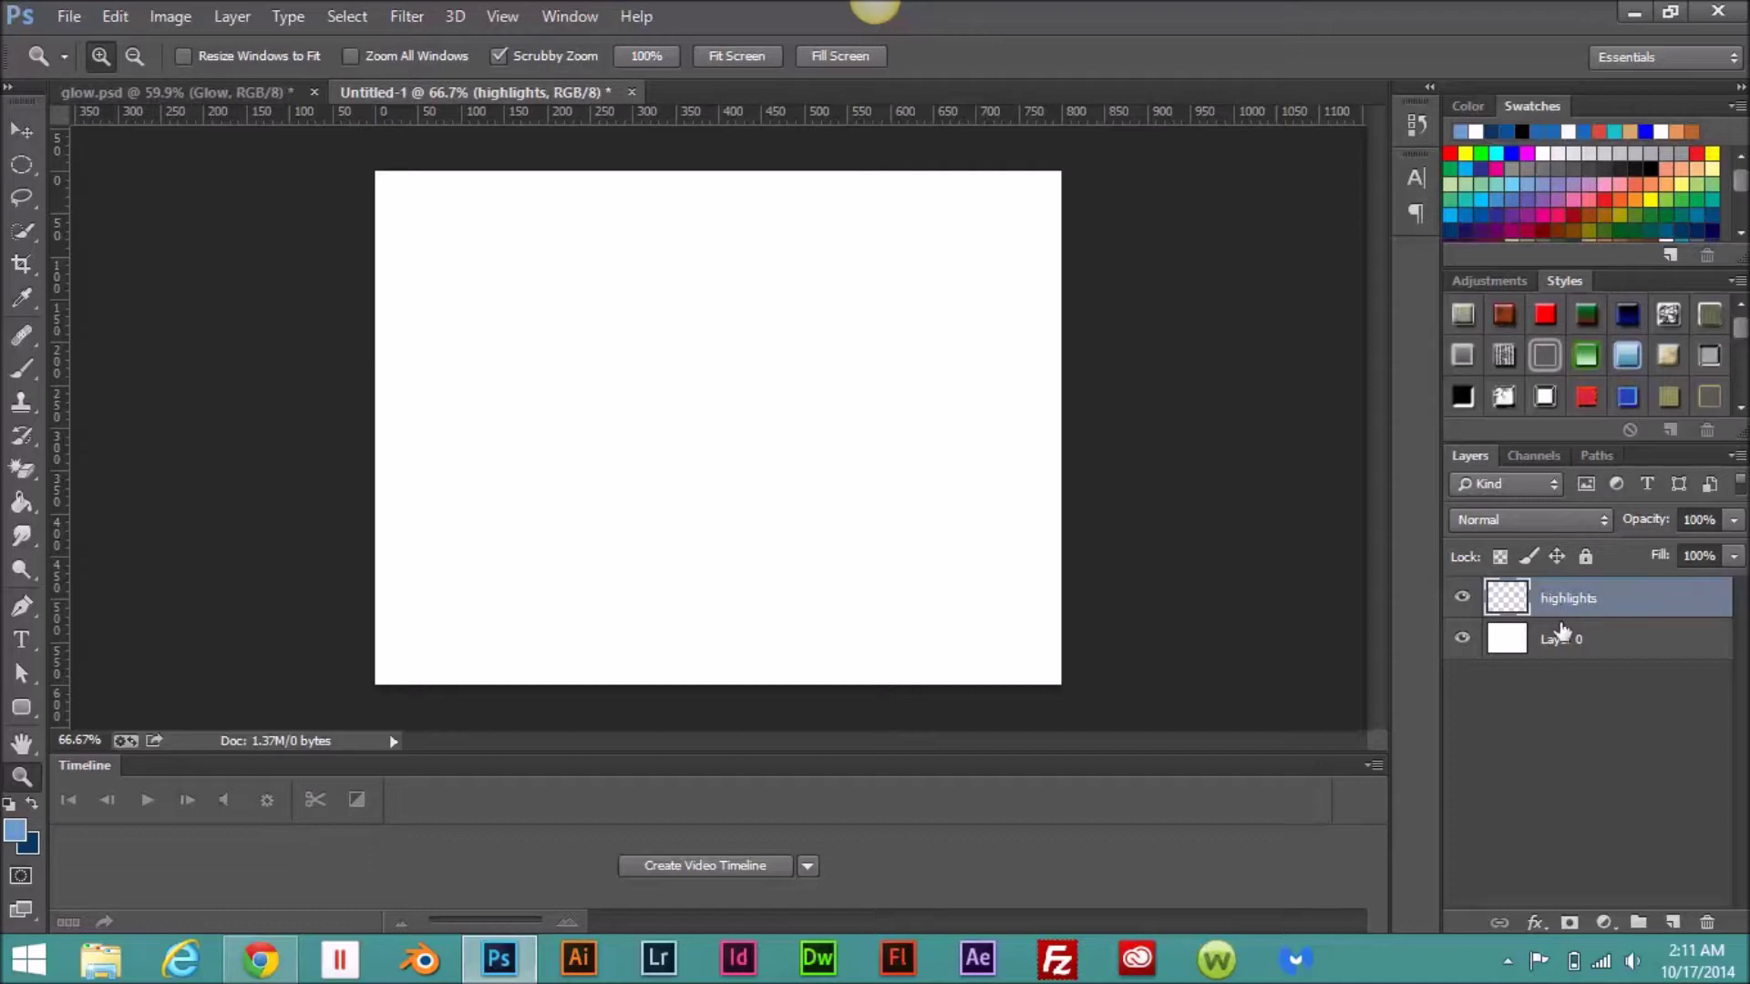
double_click(1561, 638)
type("BG")
key("Return")
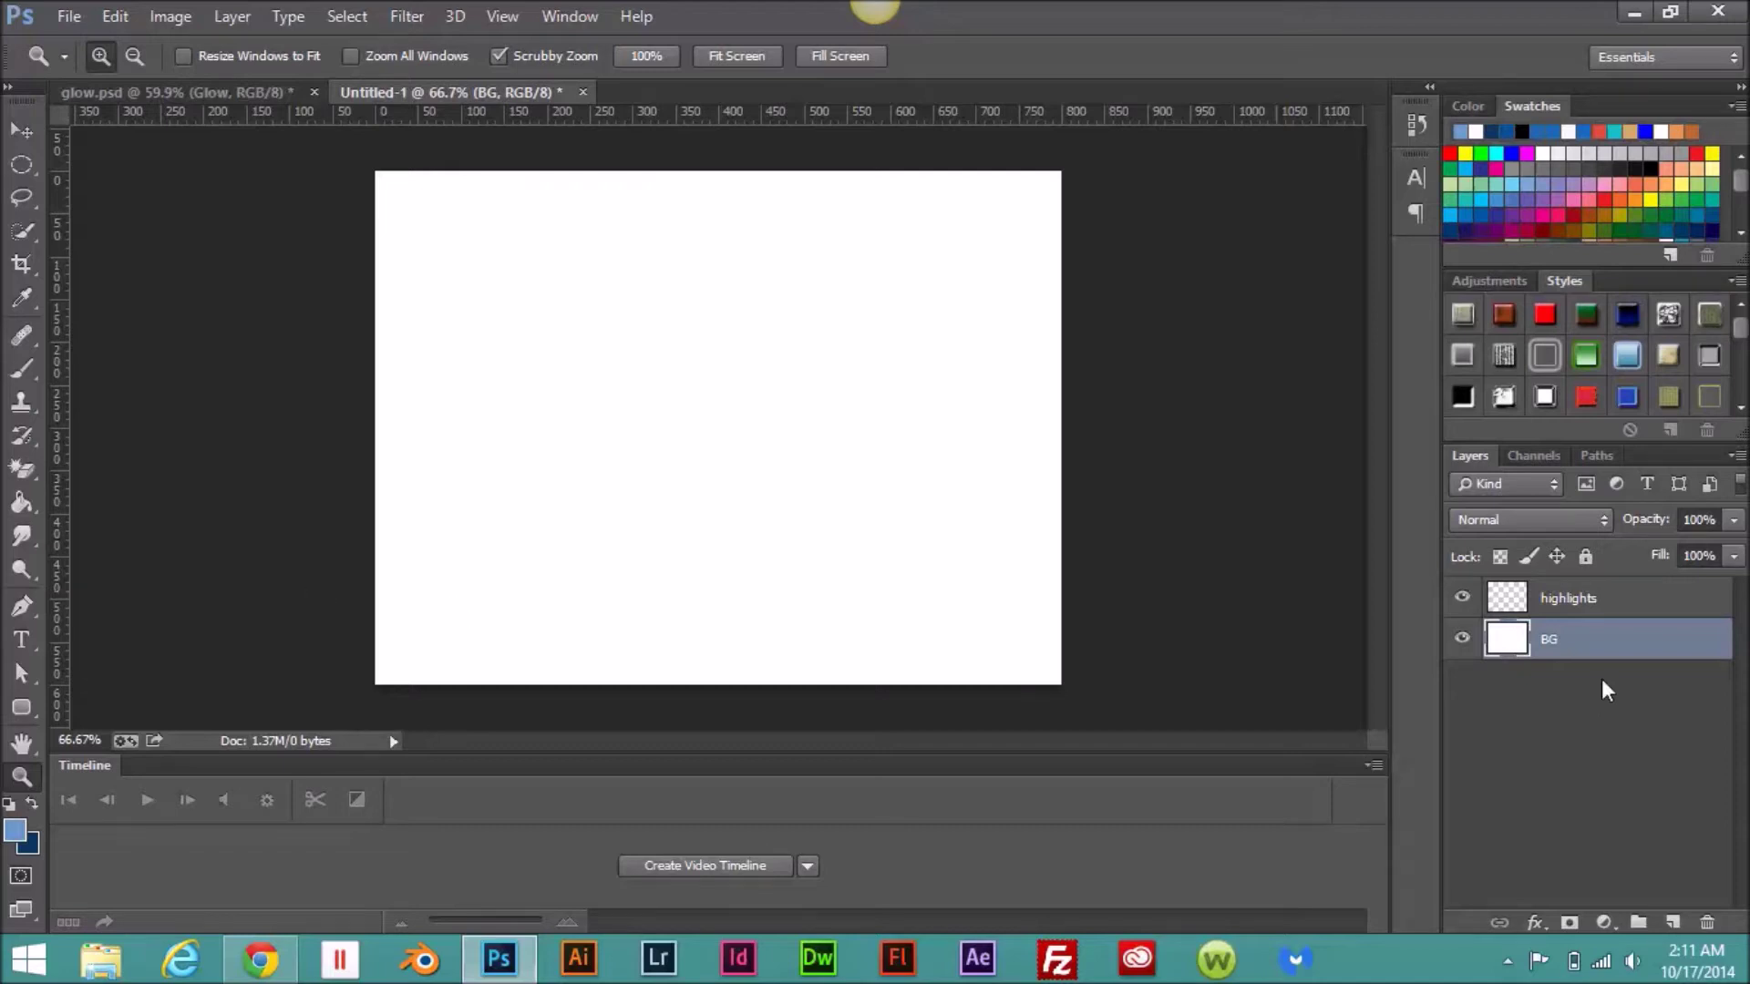
key("x")
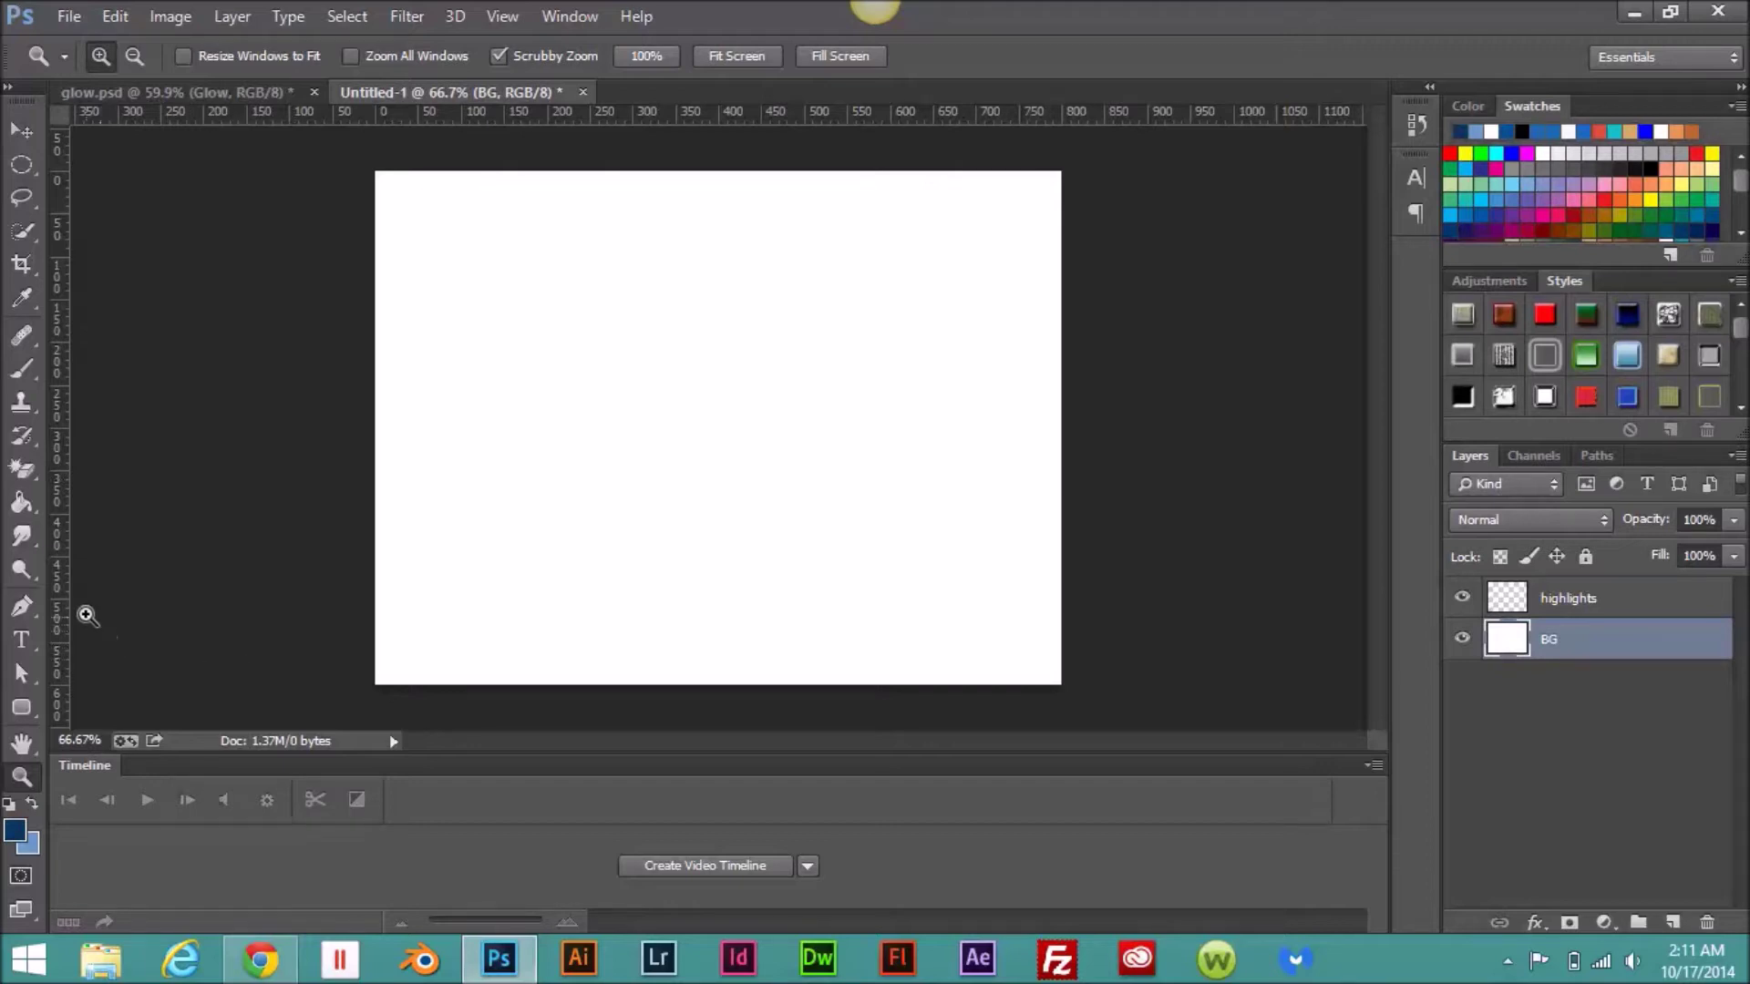
Step: Fill the BG canvas with dark blue and hide the Timeline panel
left_click(22, 502)
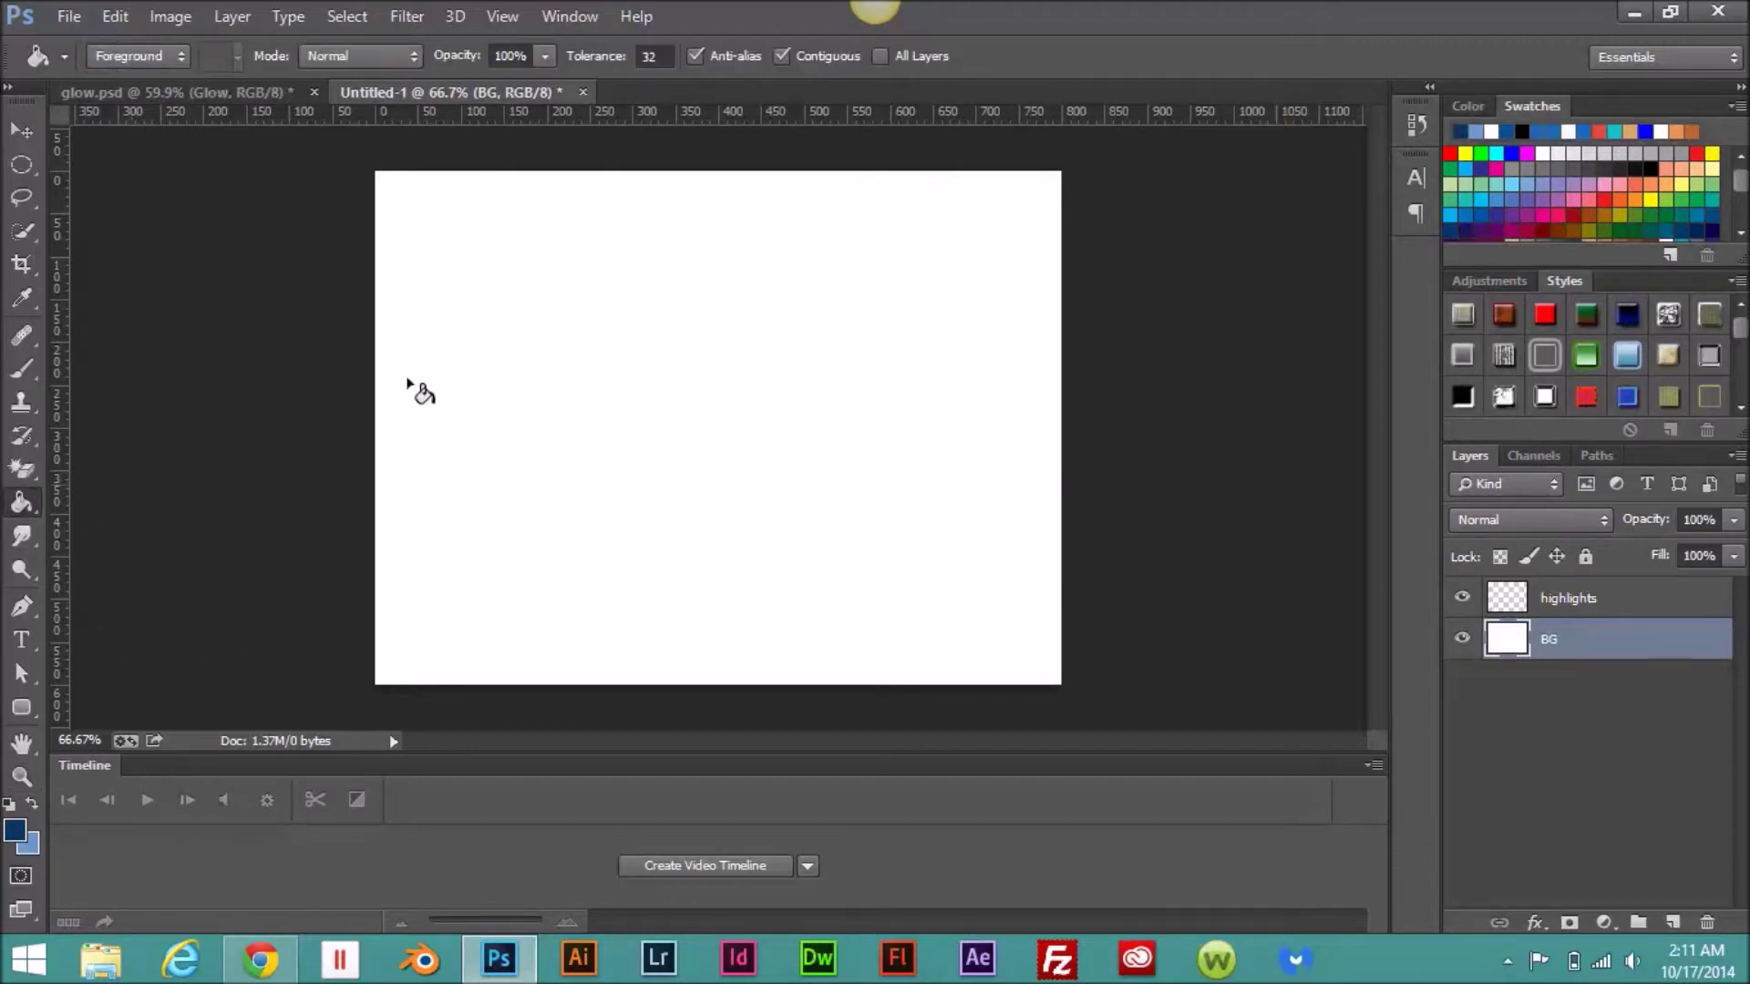
left_click(582, 353)
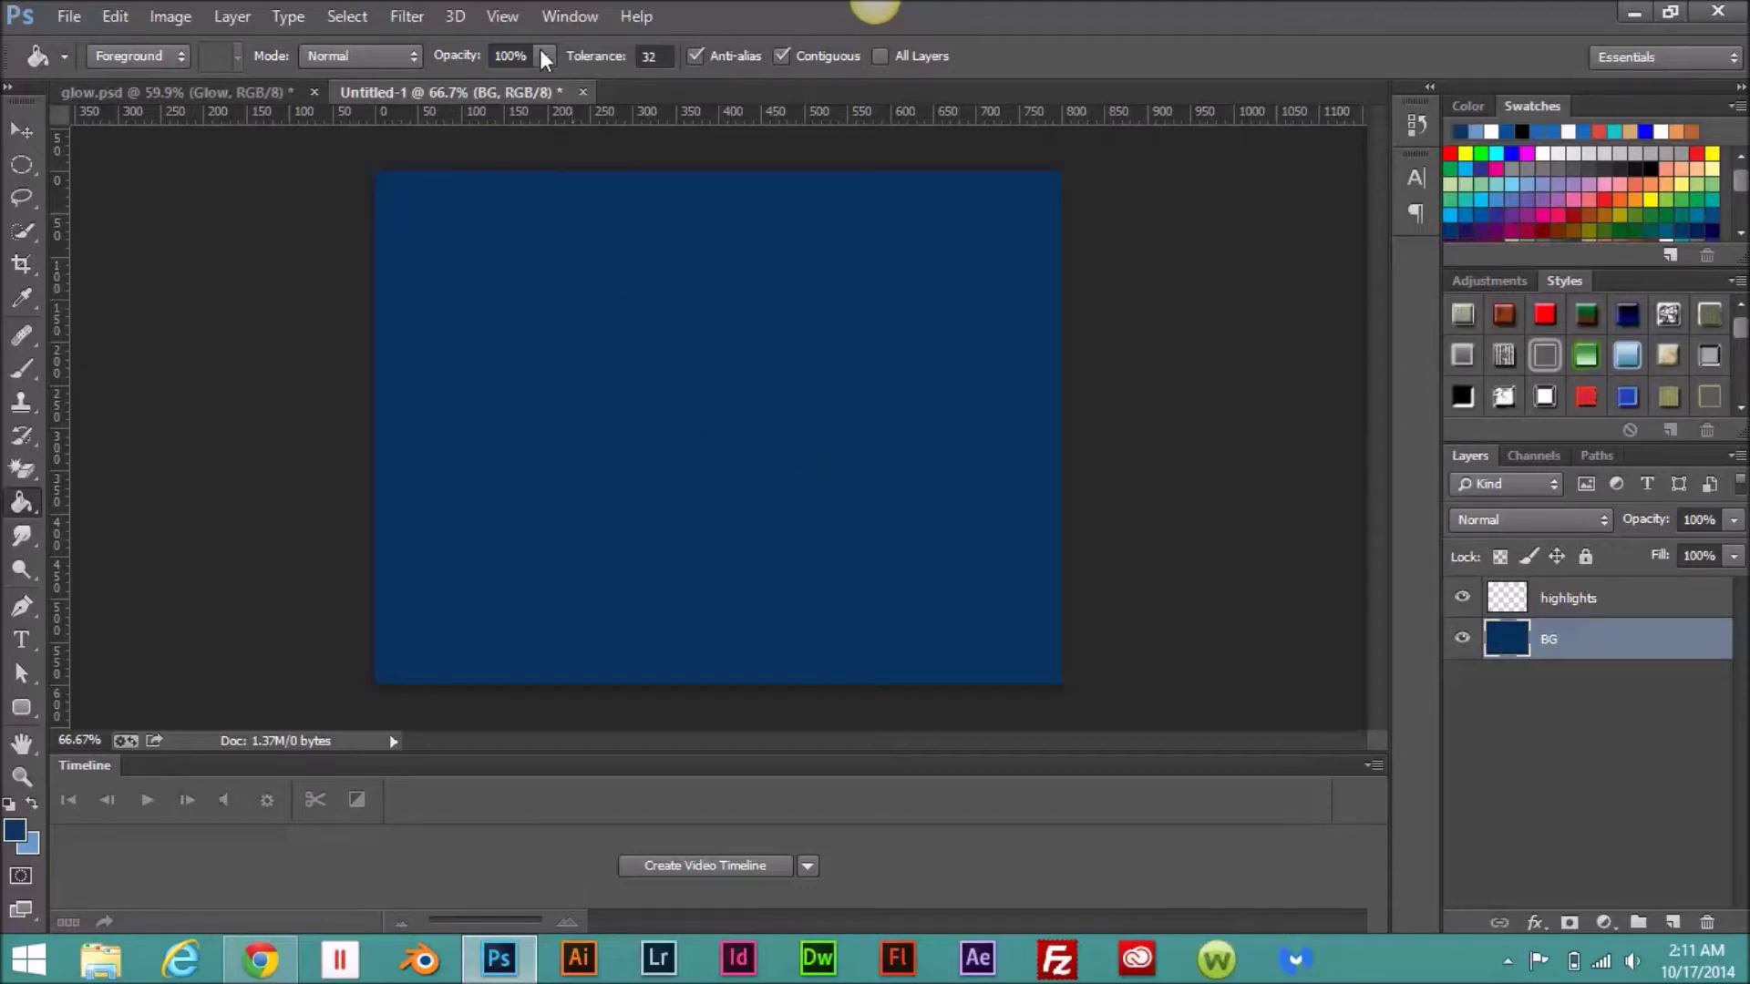
left_click(558, 18)
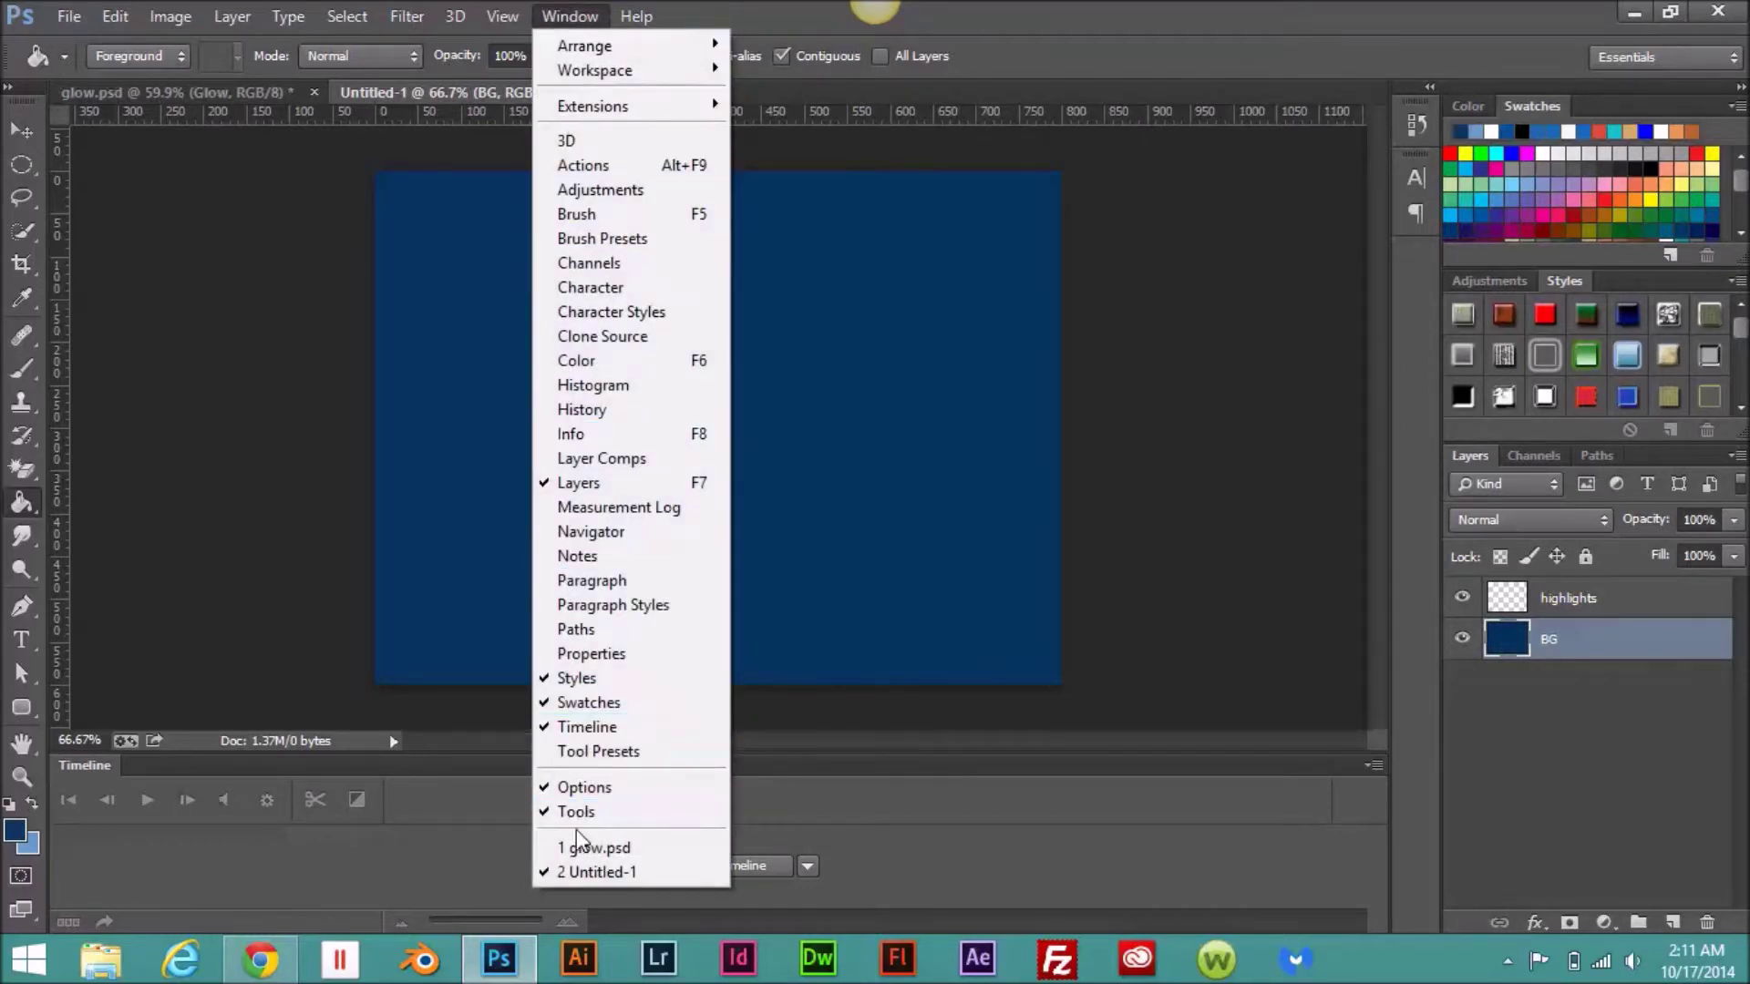
left_click(594, 726)
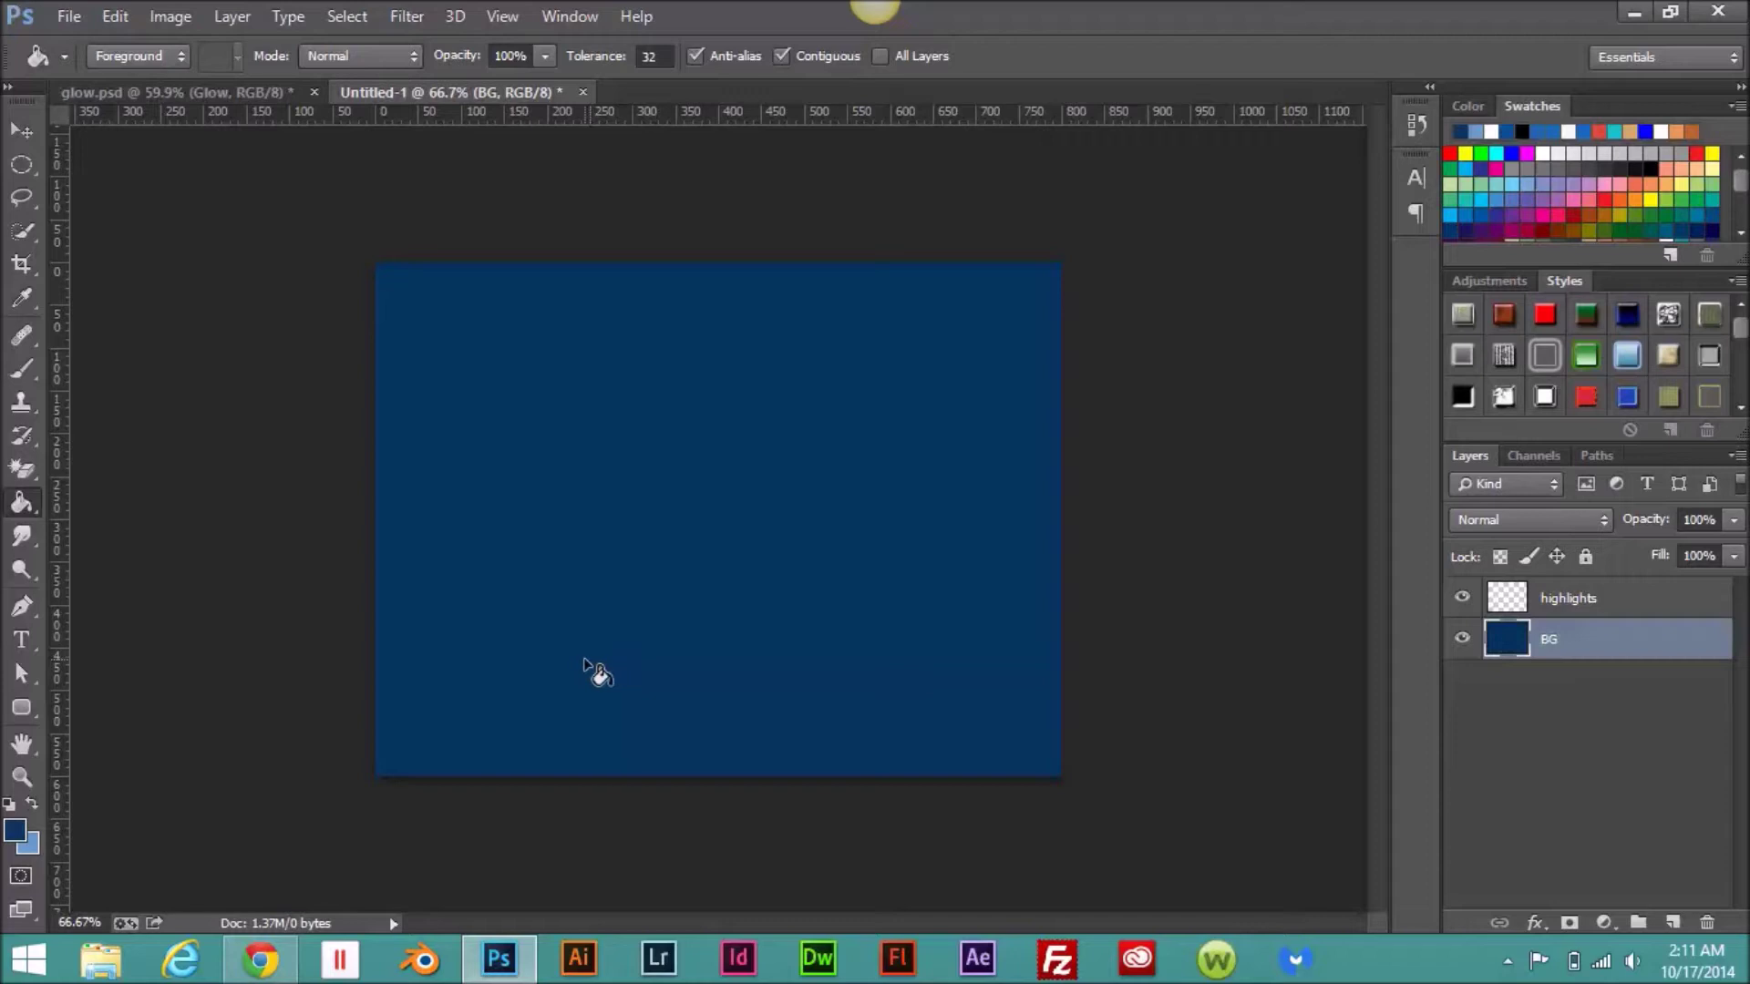
Step: Swap the colours and clip the highlights layer to BG with a clipping mask
key("x")
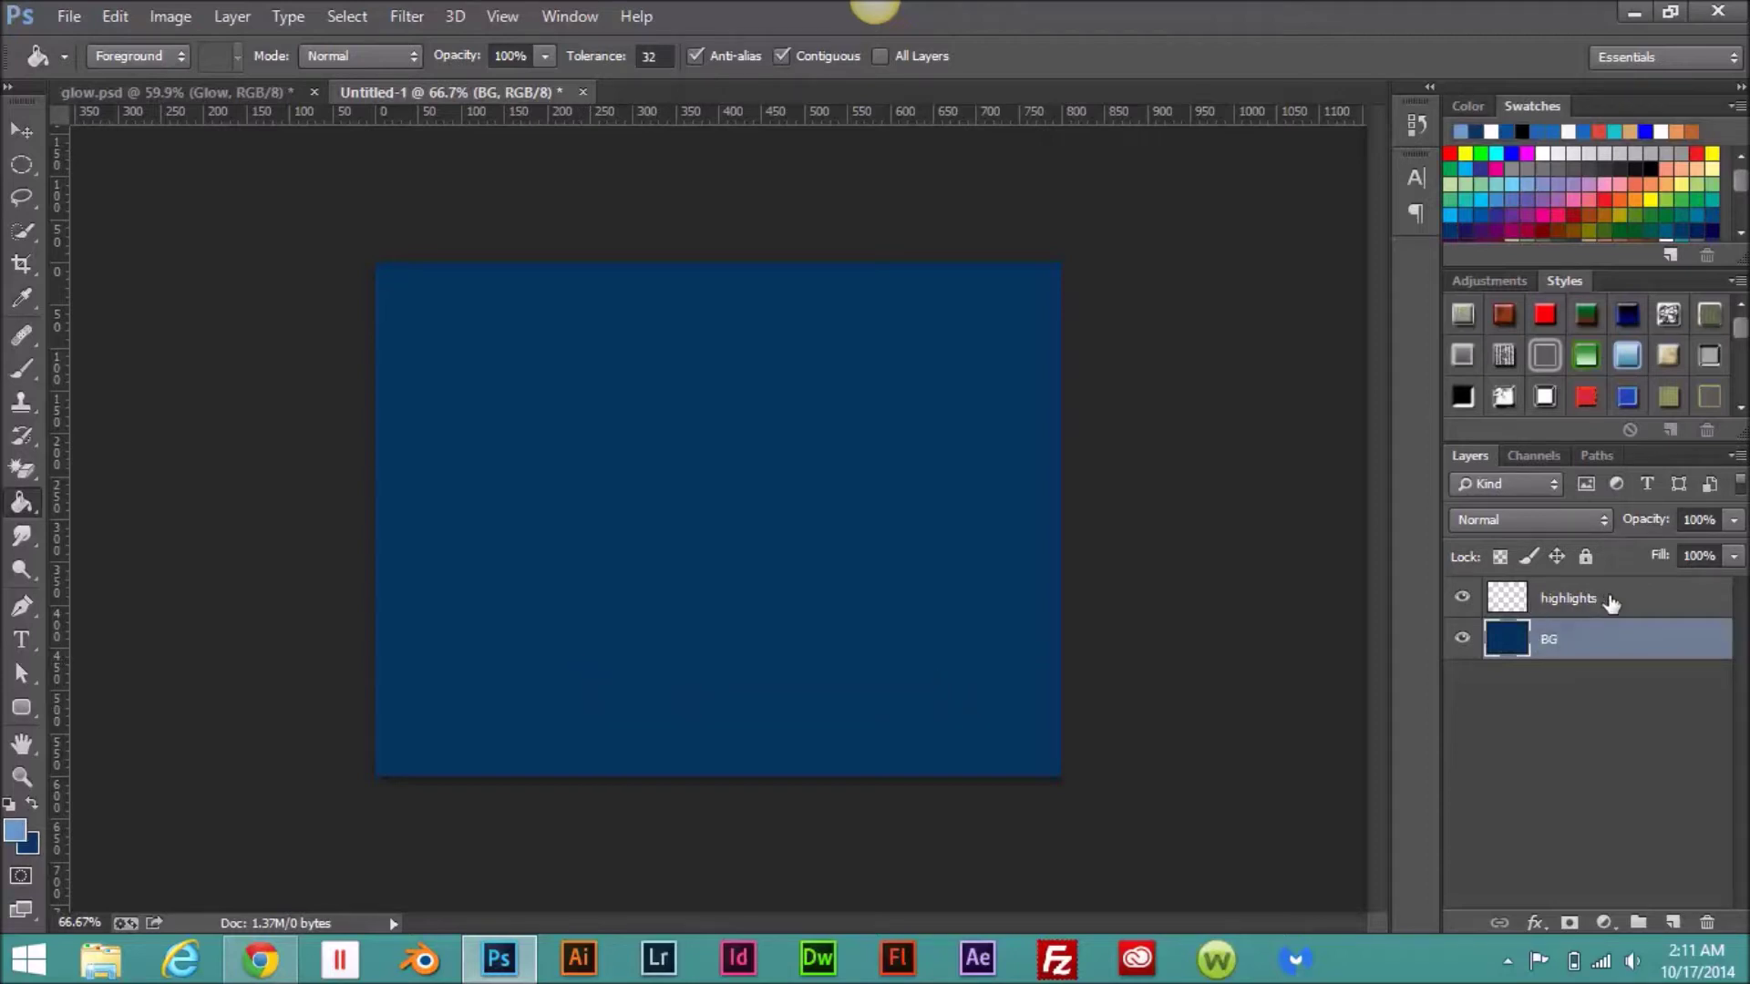
left_click(1611, 603)
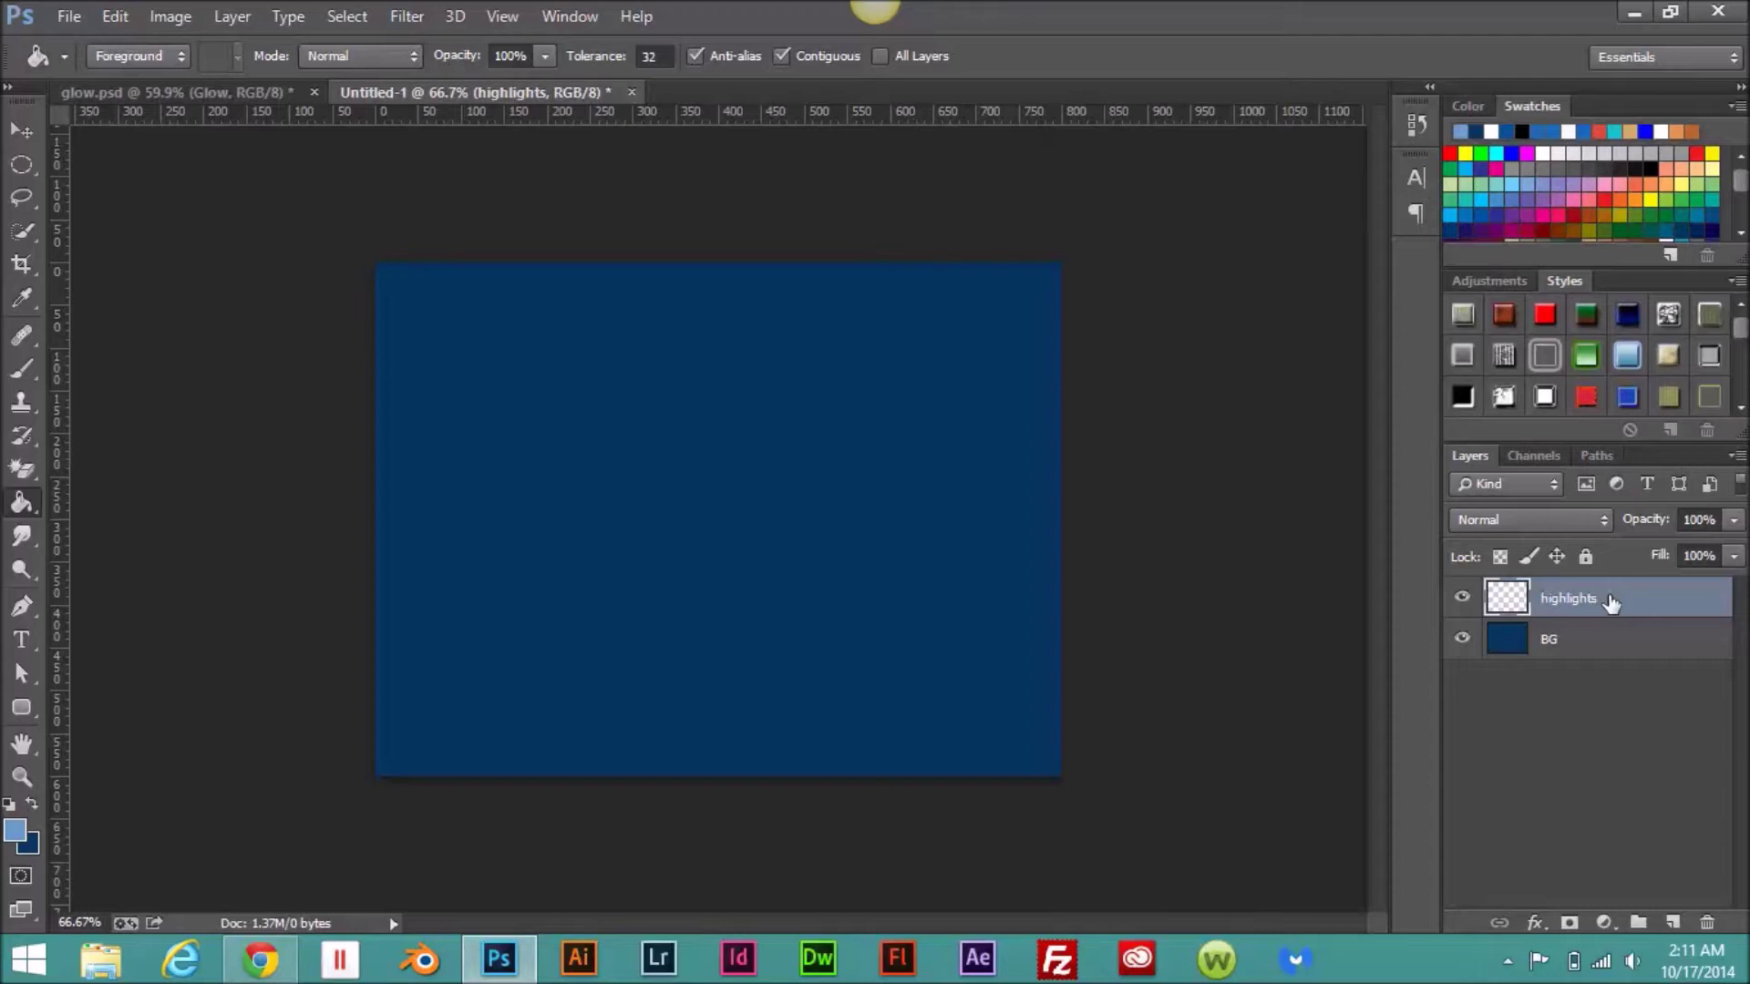
right_click(1612, 604)
left_click(1246, 466)
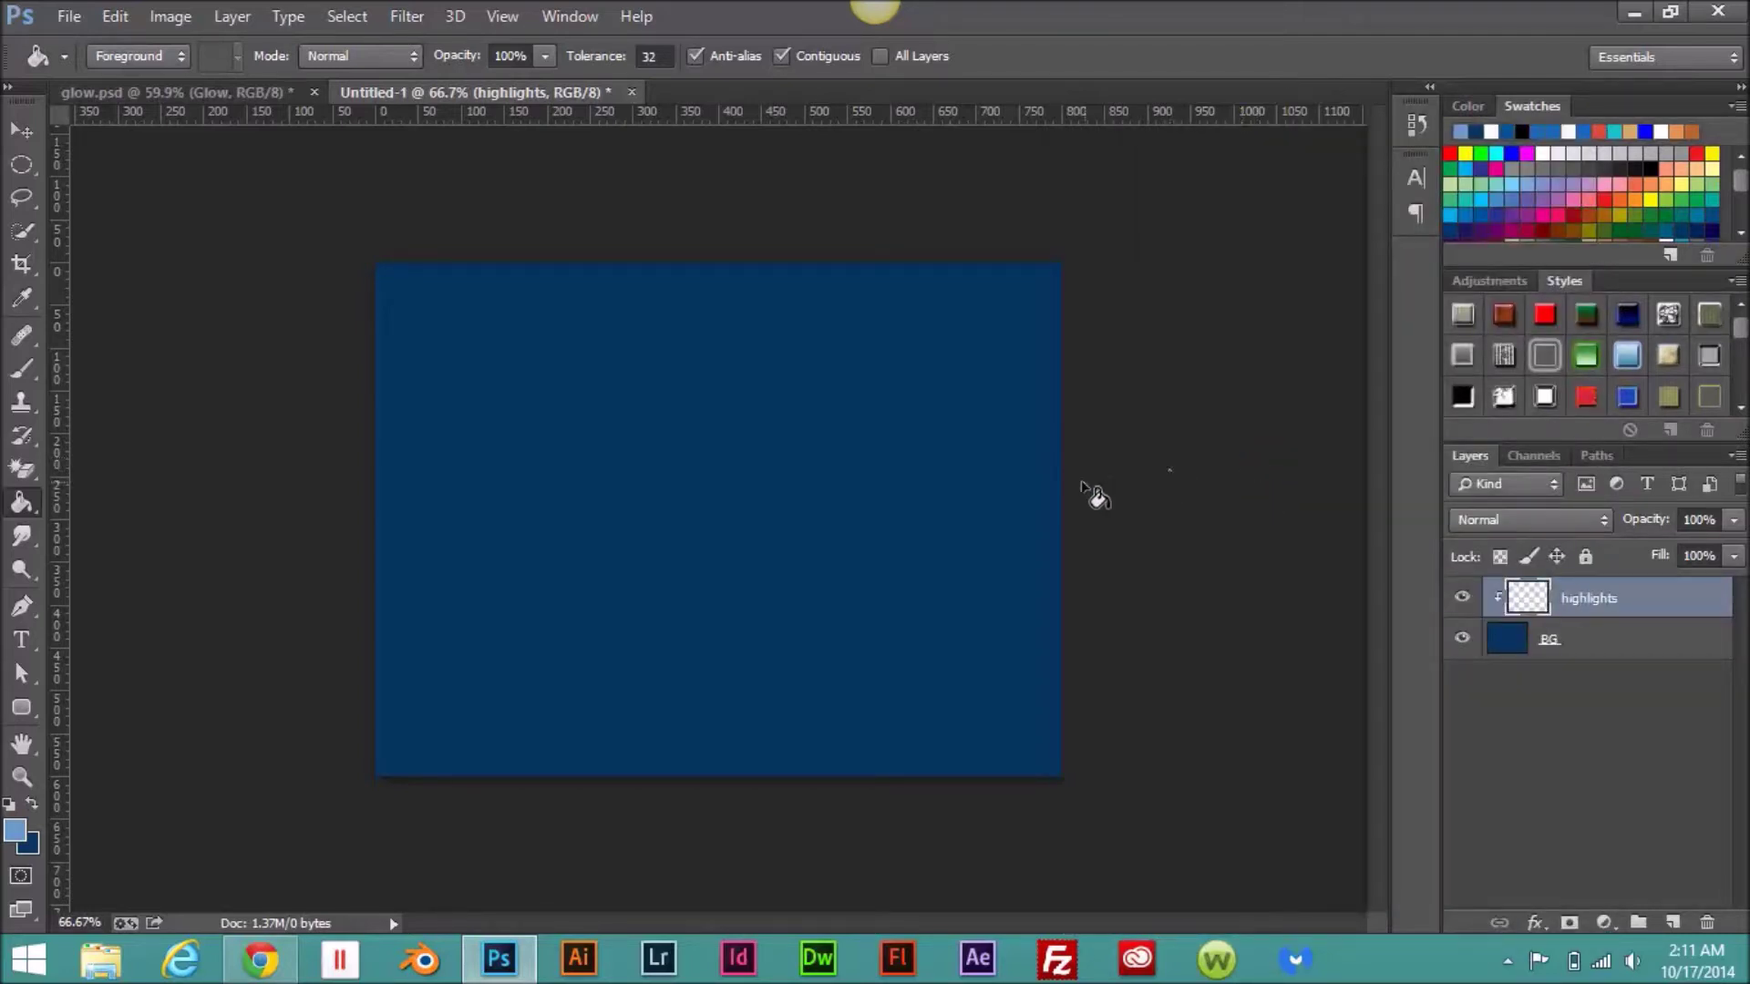
key("b")
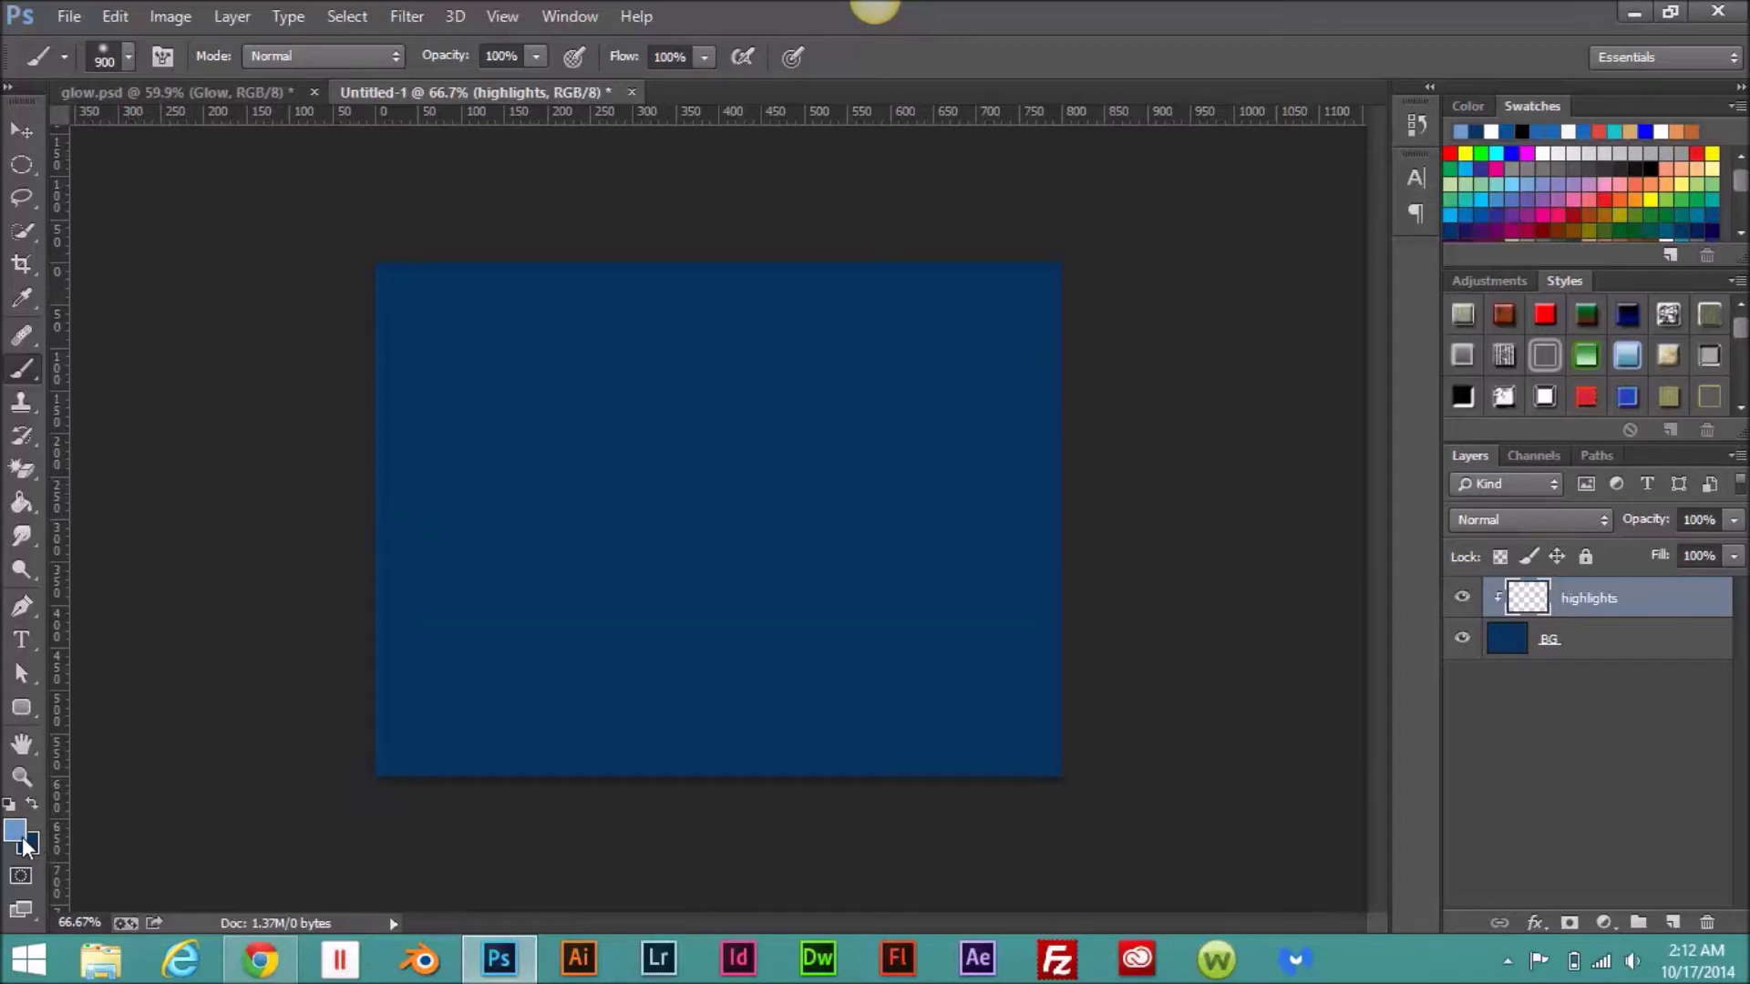
Step: Set the foreground to white #ffffff and dab the 900 px soft brush at canvas centre
left_click(31, 803)
left_click(15, 829)
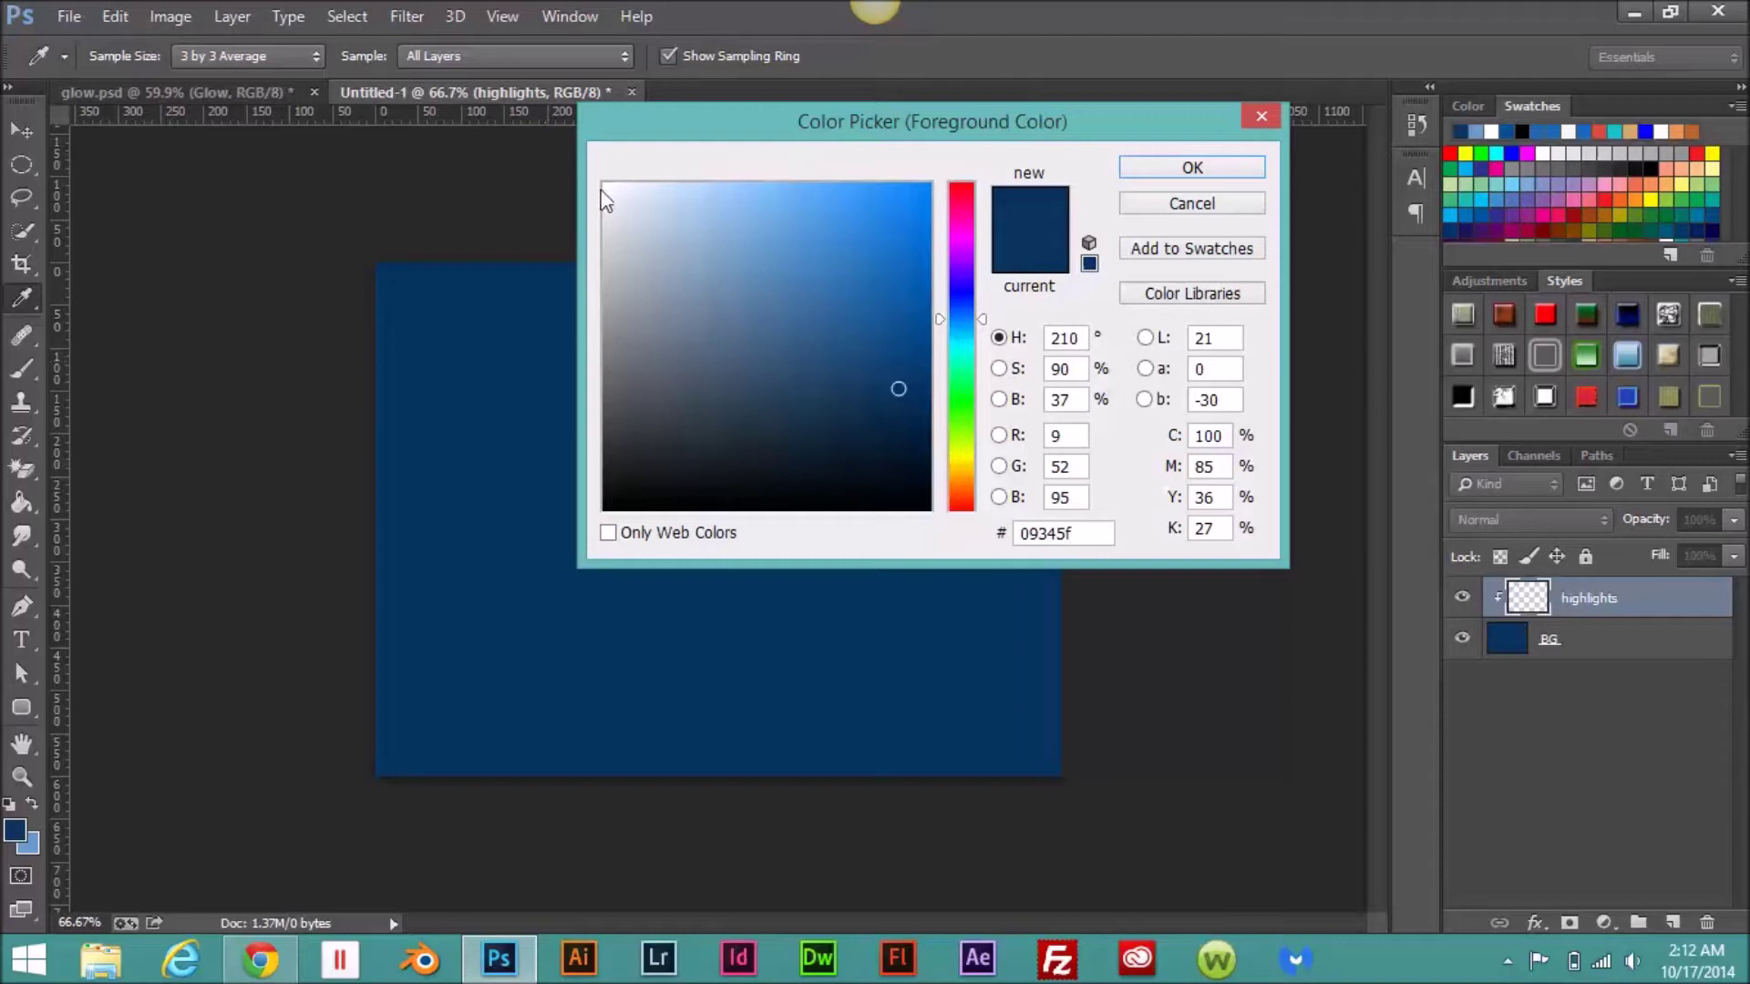
left_click(601, 180)
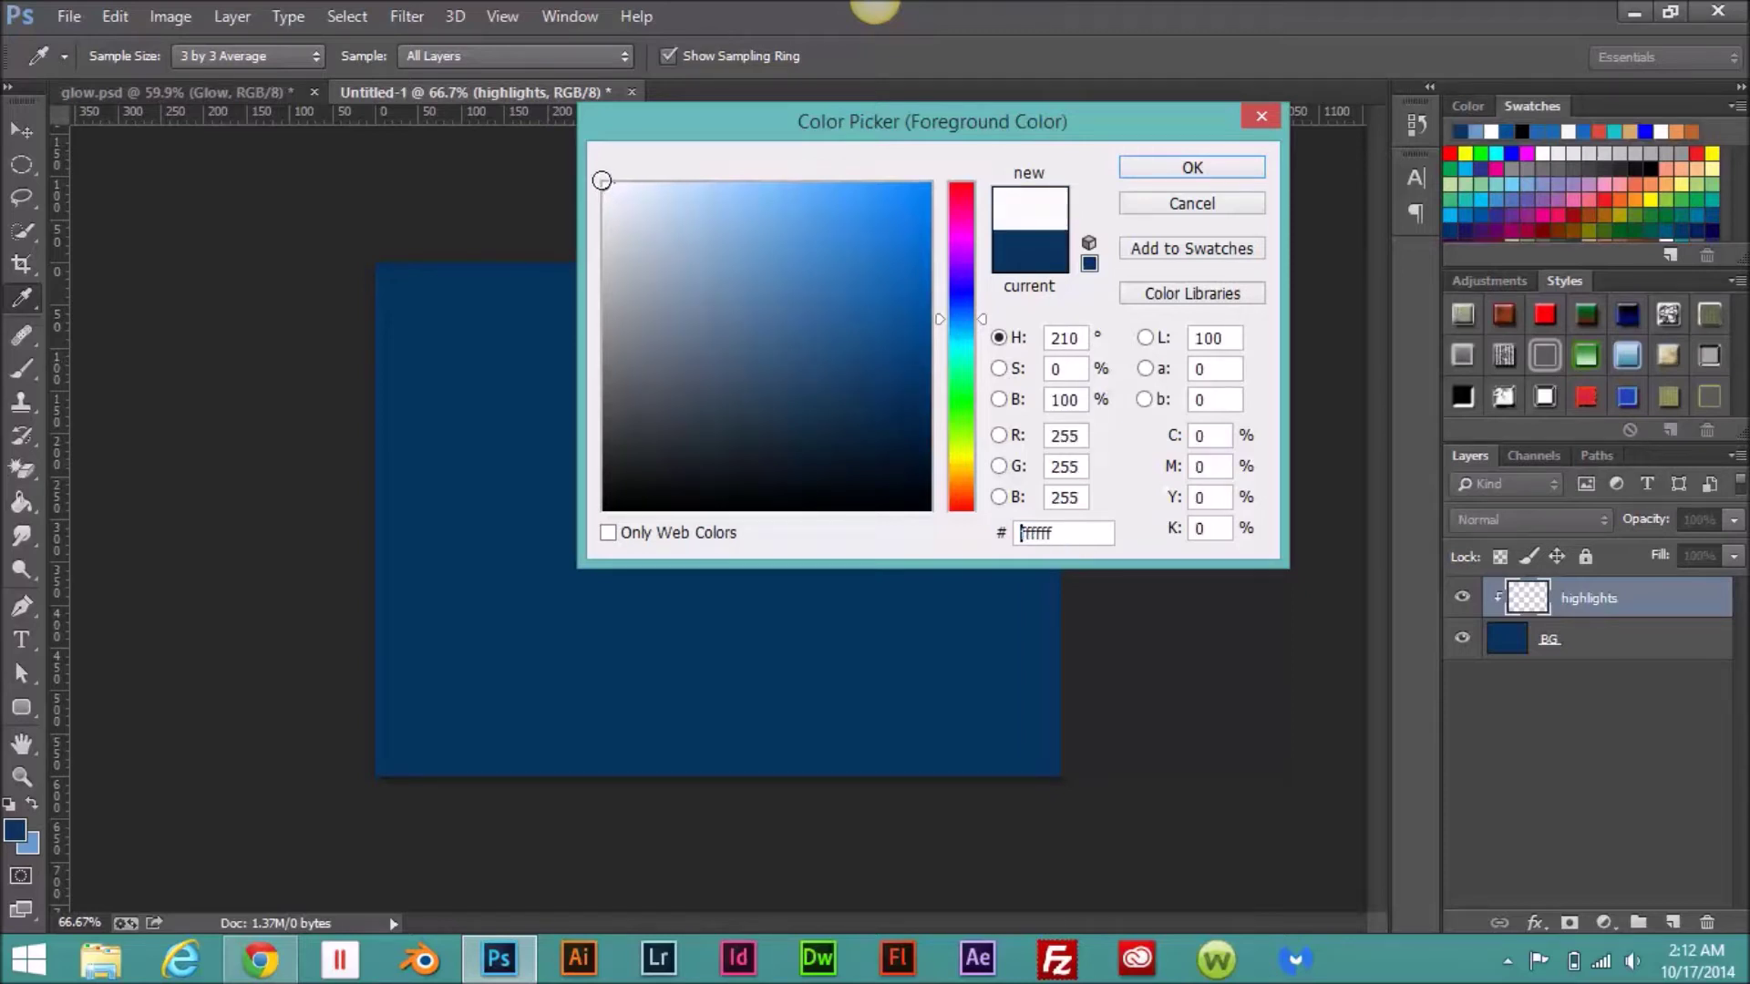
left_click(1194, 168)
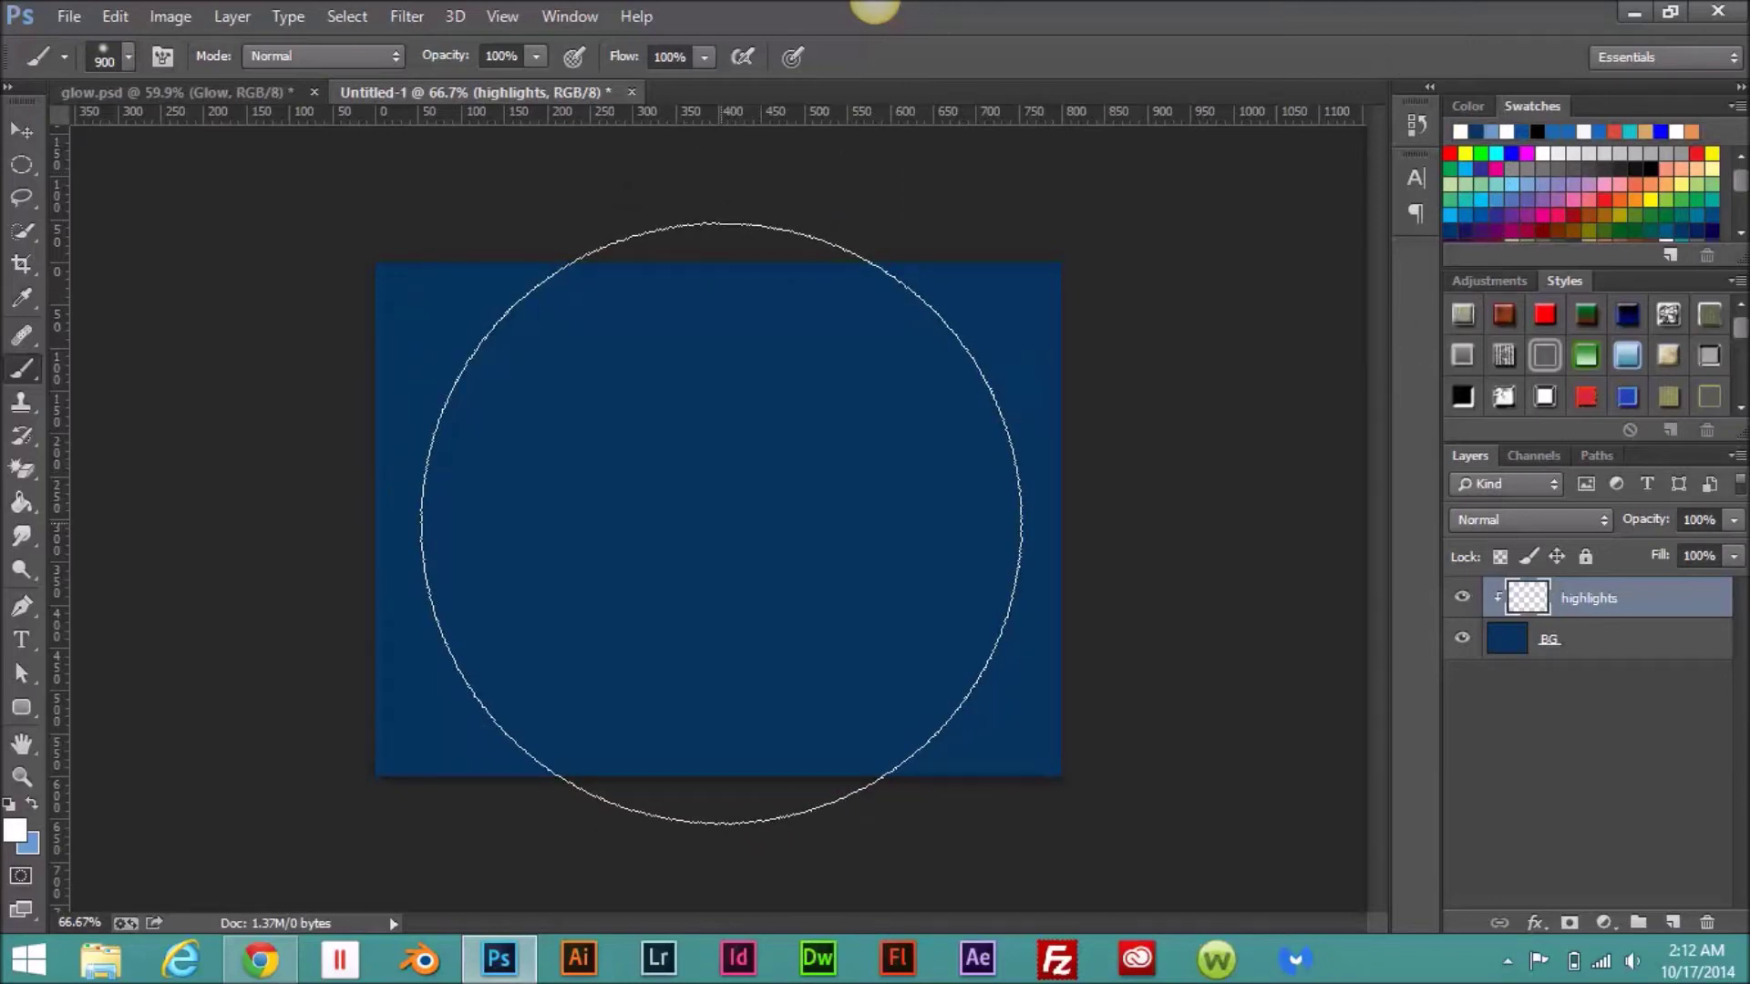
left_click(721, 523)
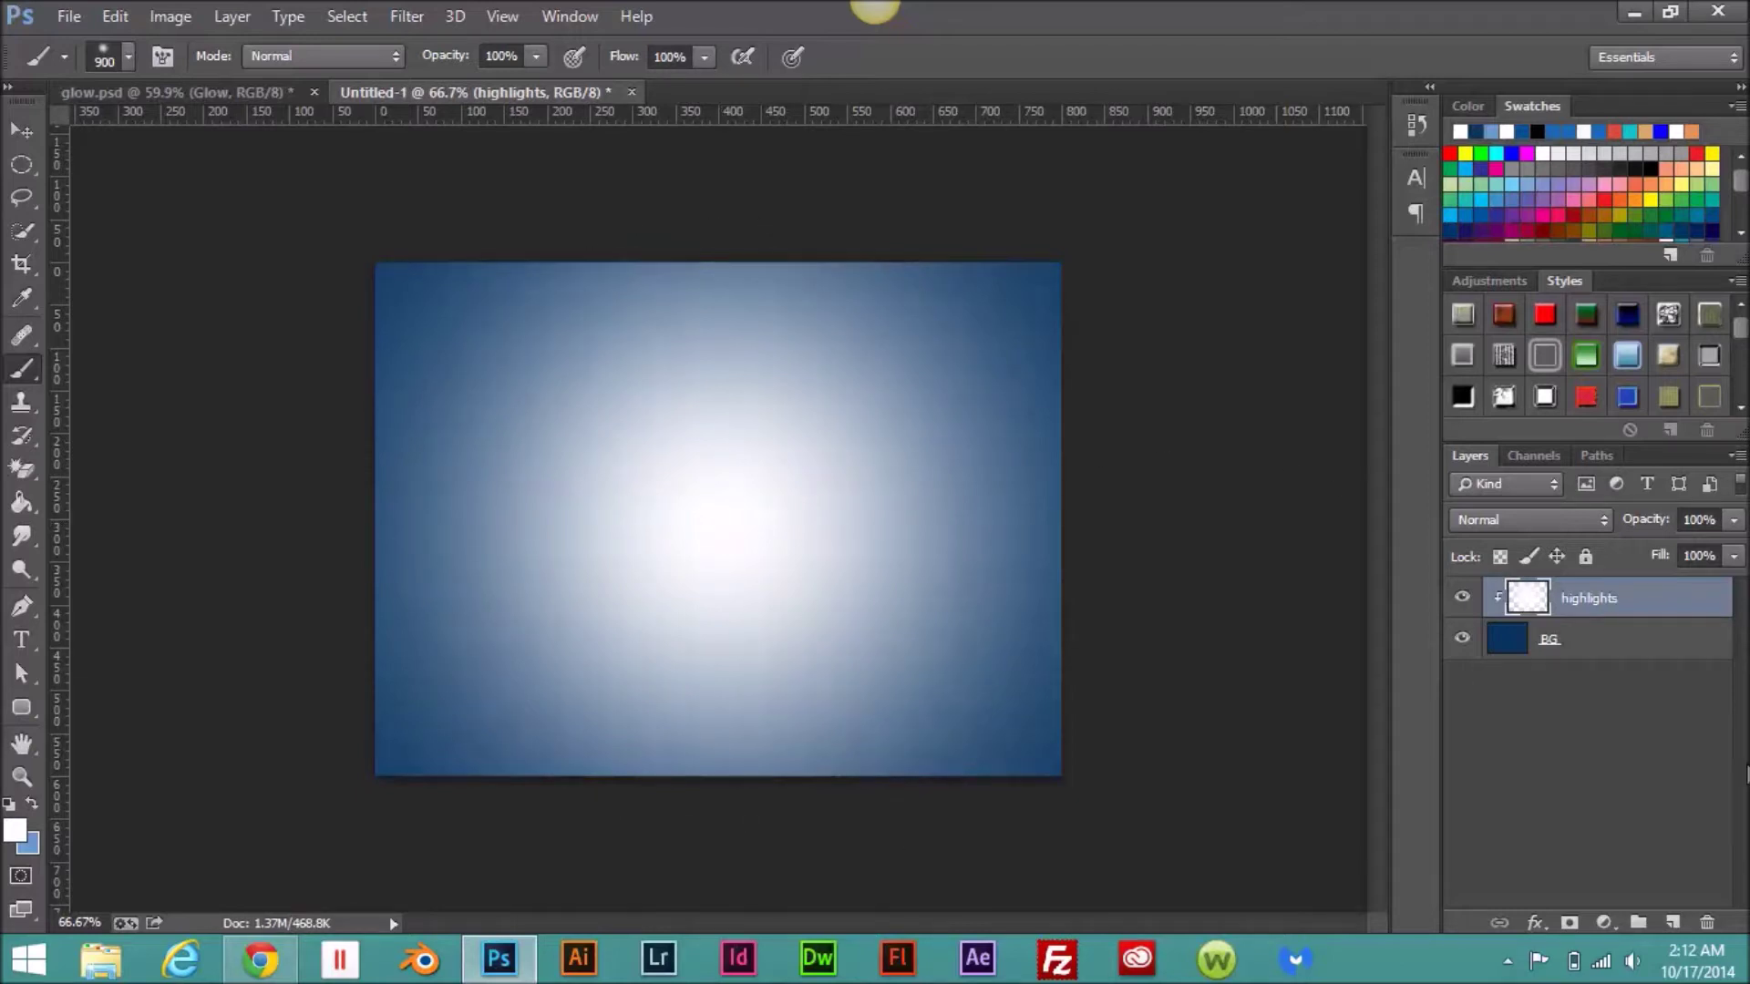
Step: Lower the highlights layer opacity to 40%
left_click_drag(1730, 530, 1688, 567)
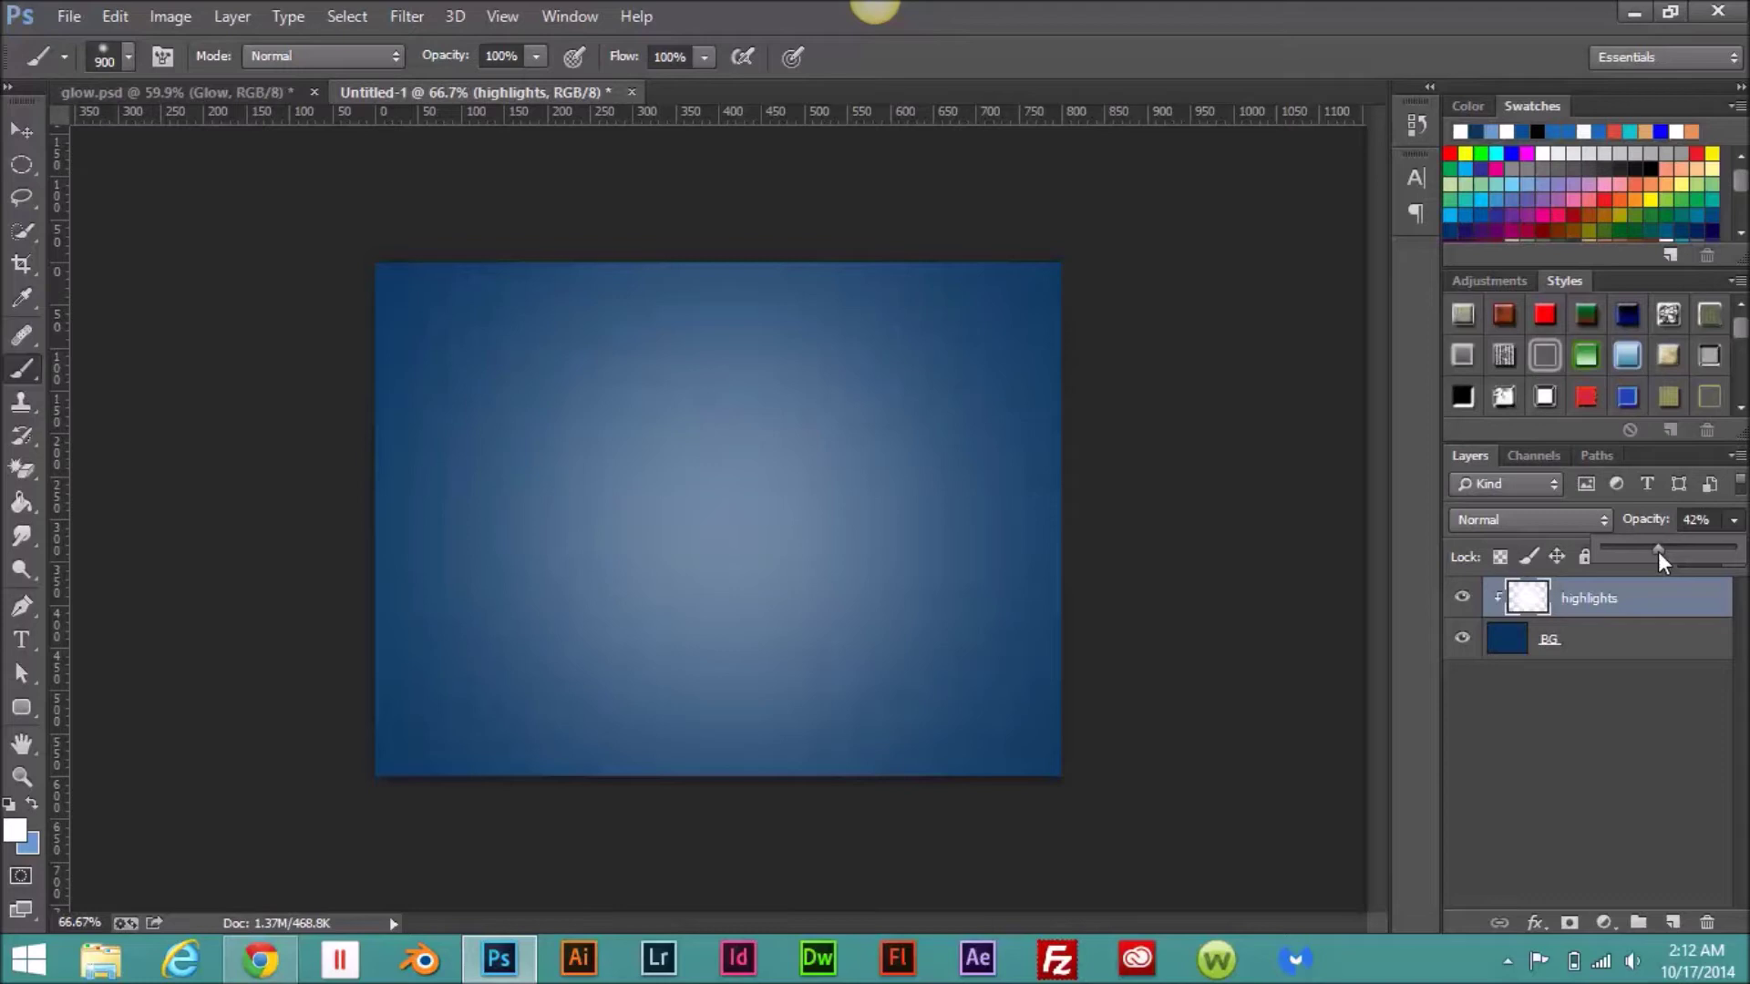
left_click_drag(1658, 550, 1660, 551)
left_click_drag(1660, 555, 1655, 554)
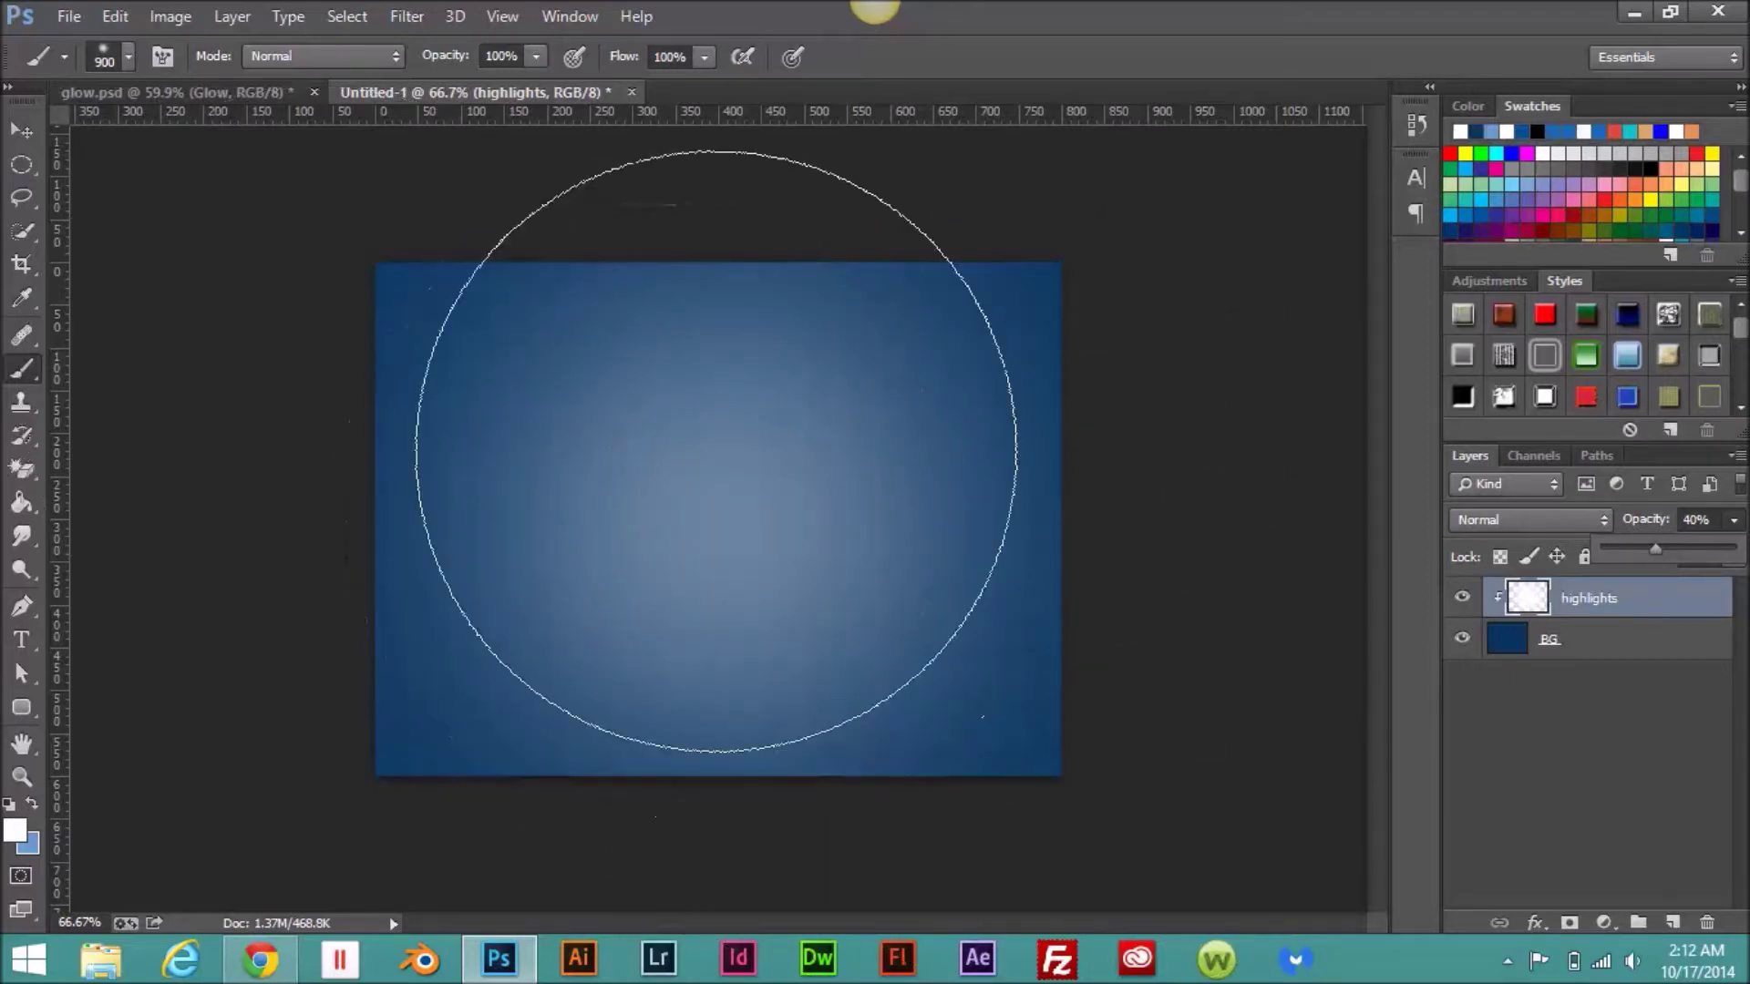
key("v")
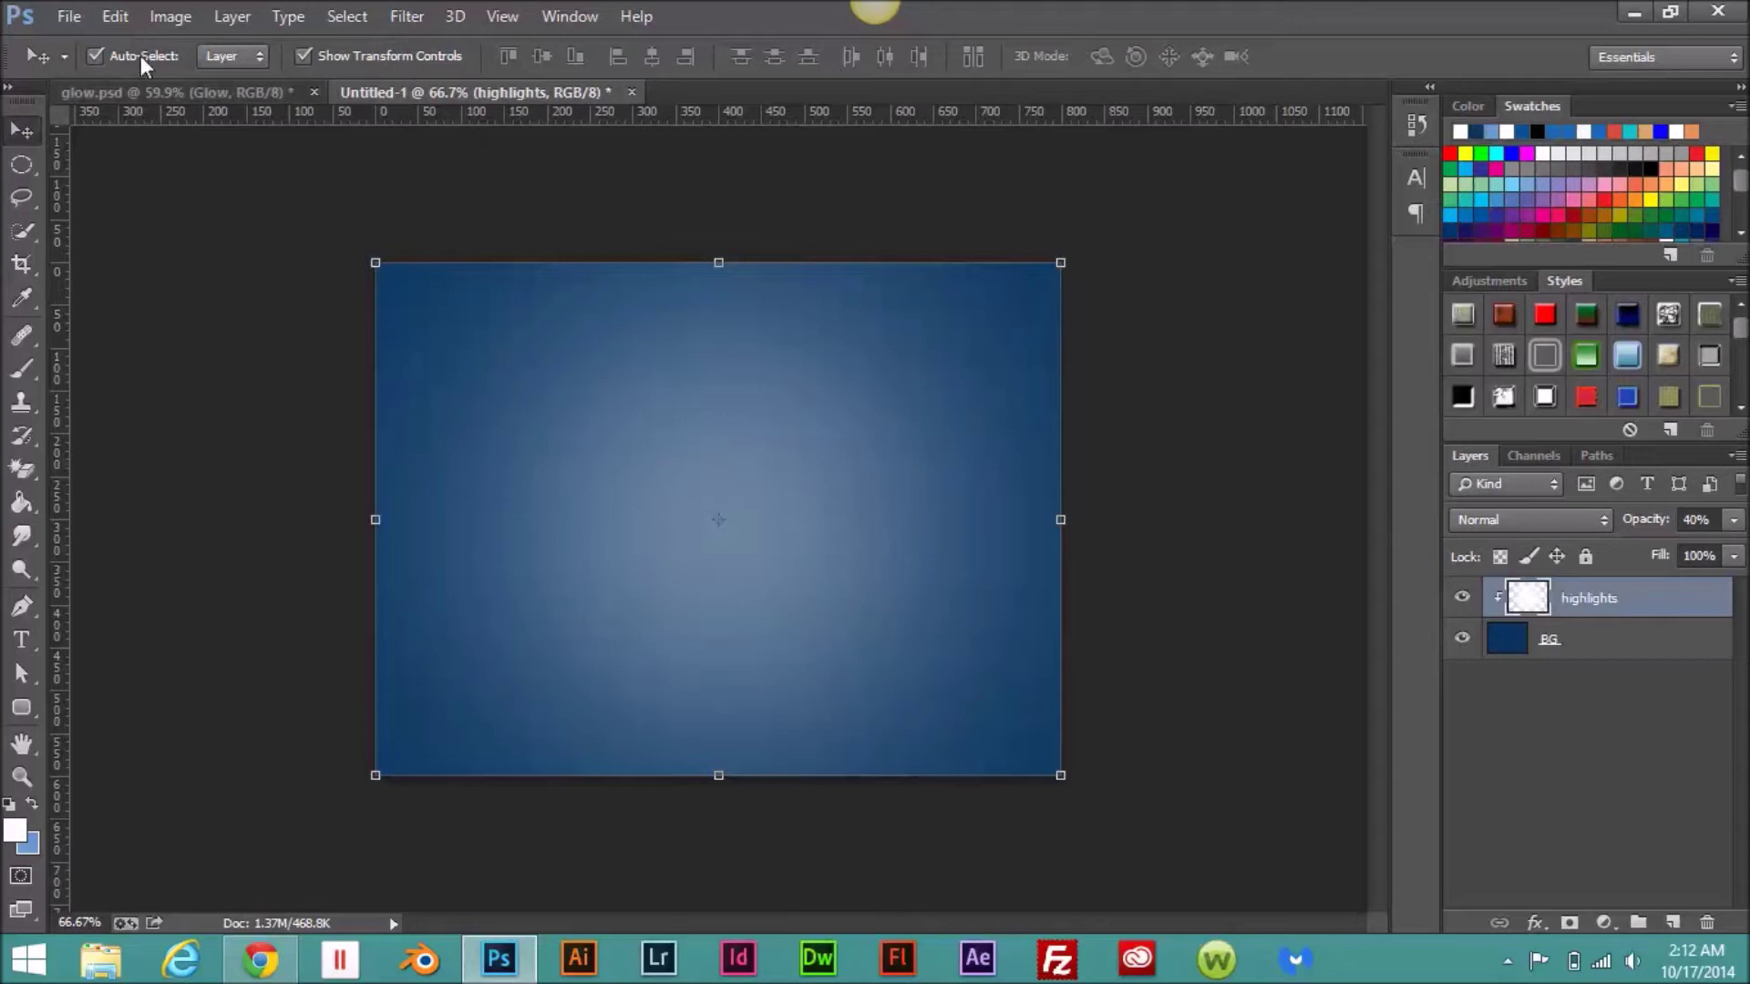
Step: Return to Untitled-1 and swap colours until light blue is foreground and white background
left_click(148, 91)
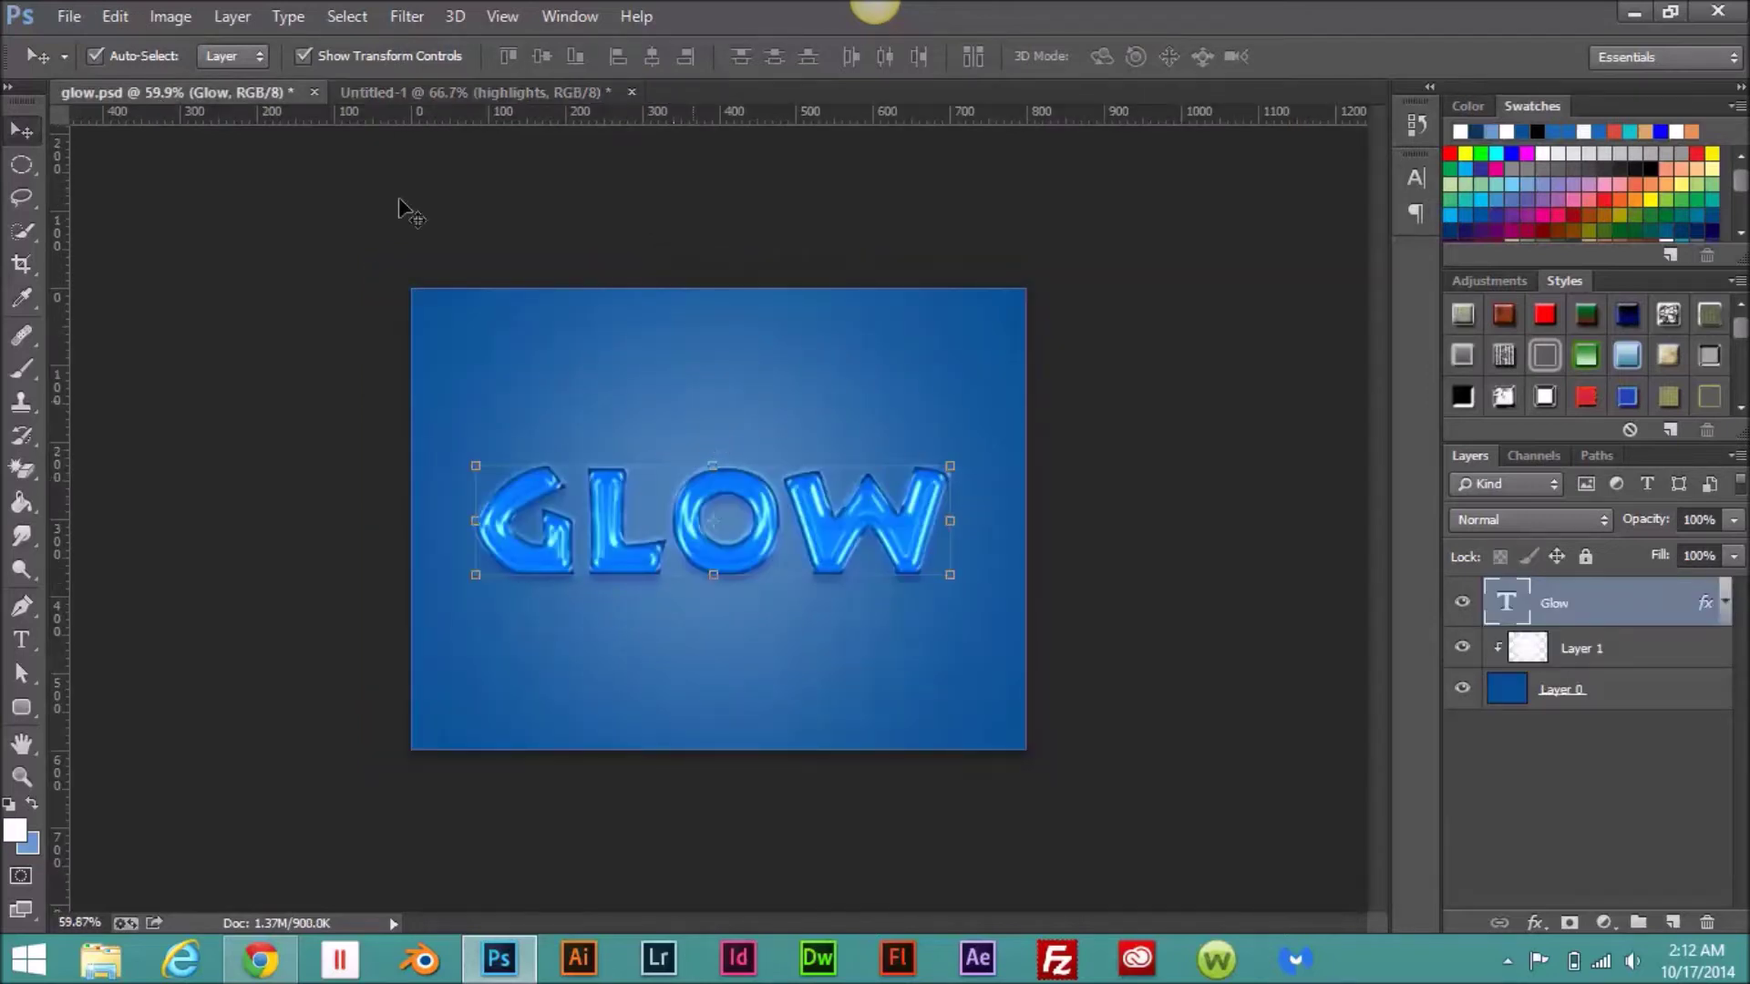
left_click(522, 91)
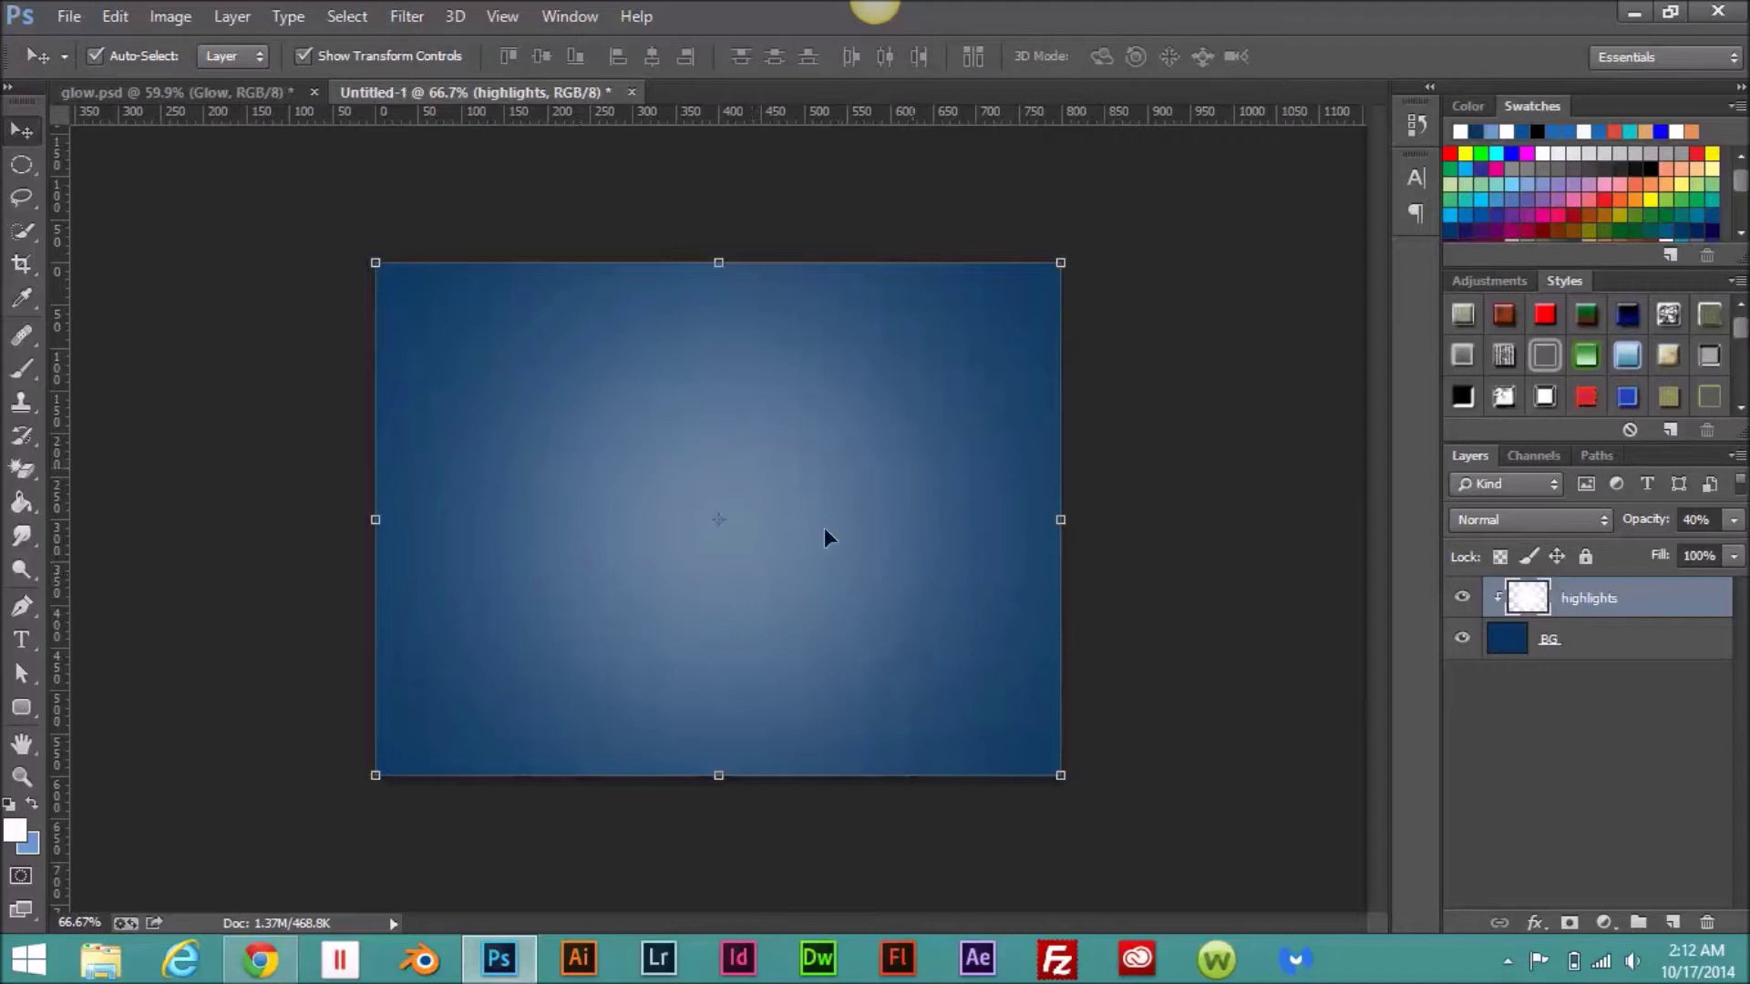
left_click(34, 806)
left_click(35, 807)
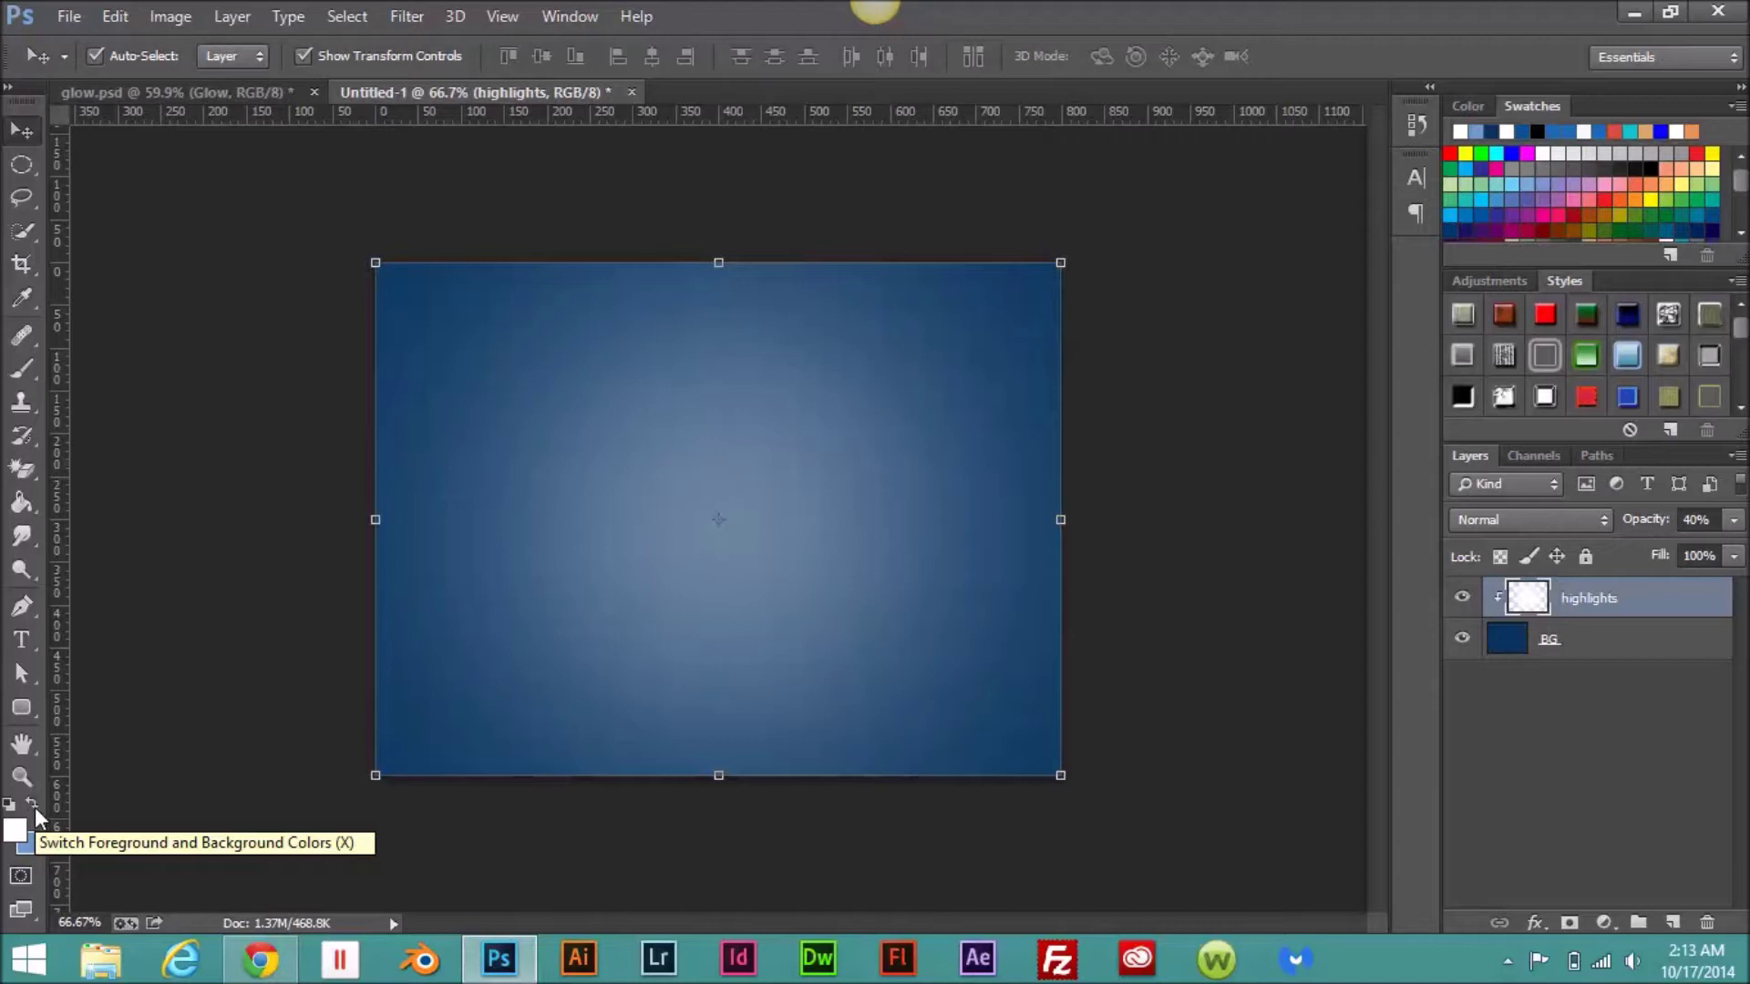
left_click(35, 807)
left_click(34, 807)
left_click(34, 808)
left_click(34, 808)
left_click(35, 808)
left_click(34, 808)
left_click(35, 808)
left_click(34, 807)
left_click(35, 807)
left_click(35, 808)
left_click(35, 807)
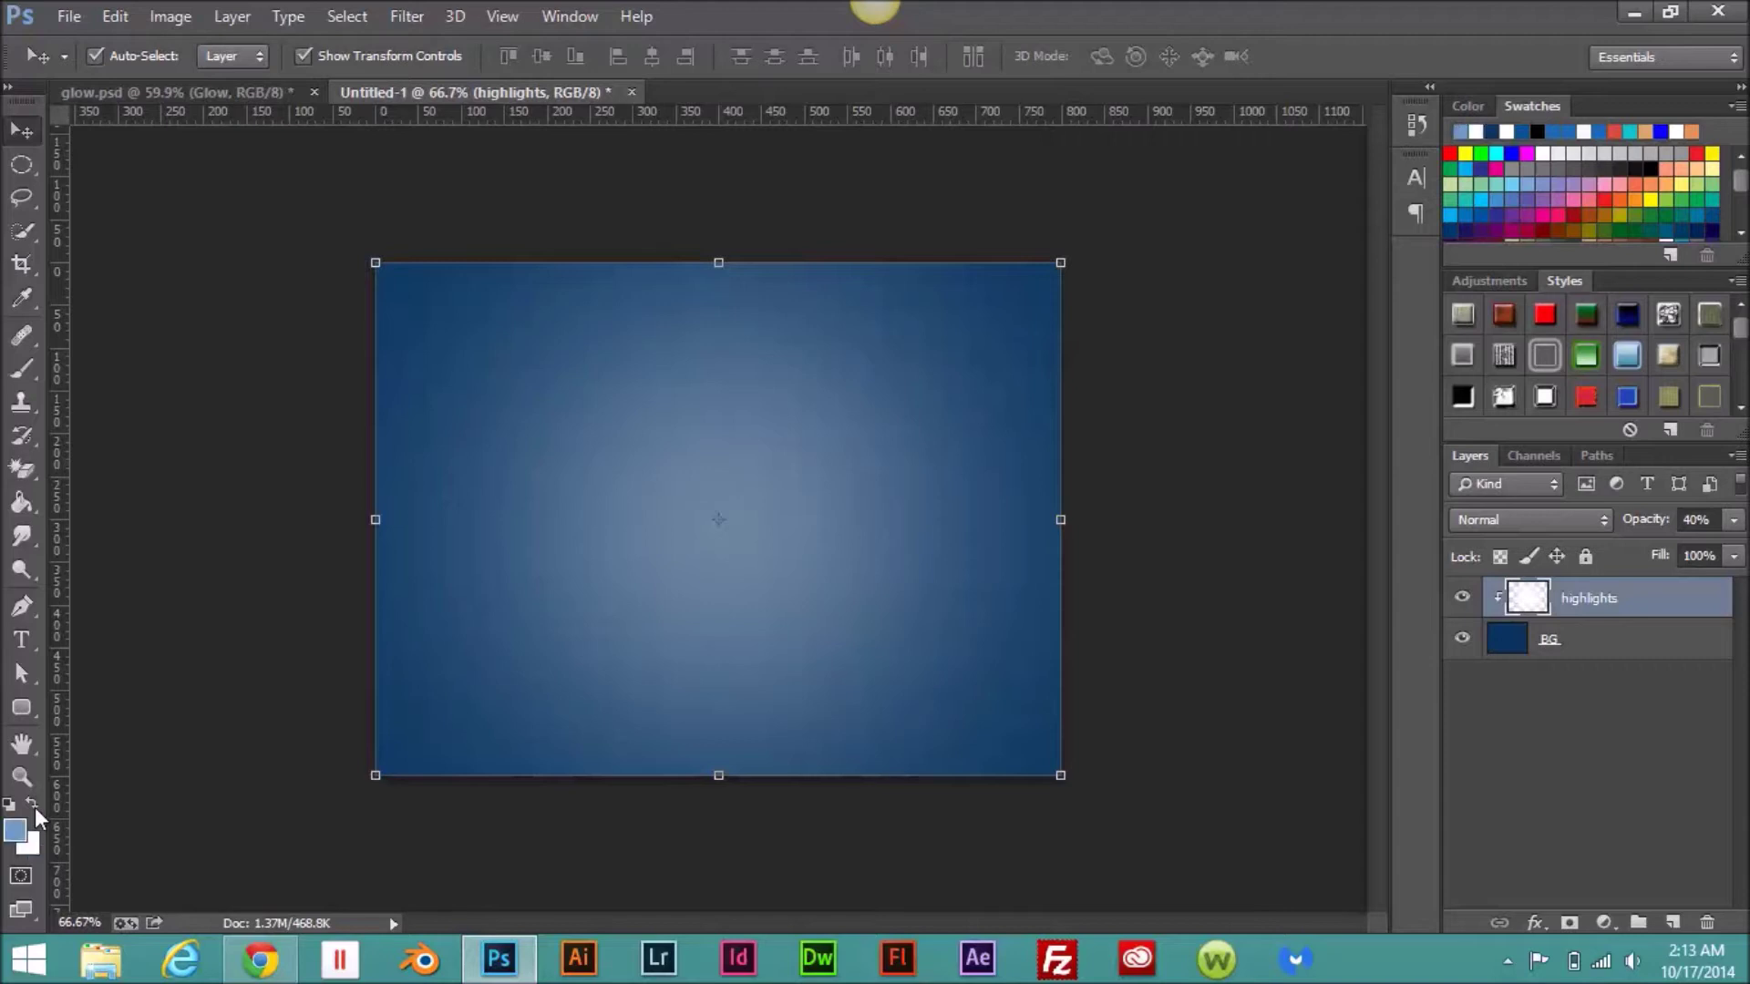
Step: Type 'GLOW' in light blue on the canvas and nudge it slightly right and up
left_click(25, 643)
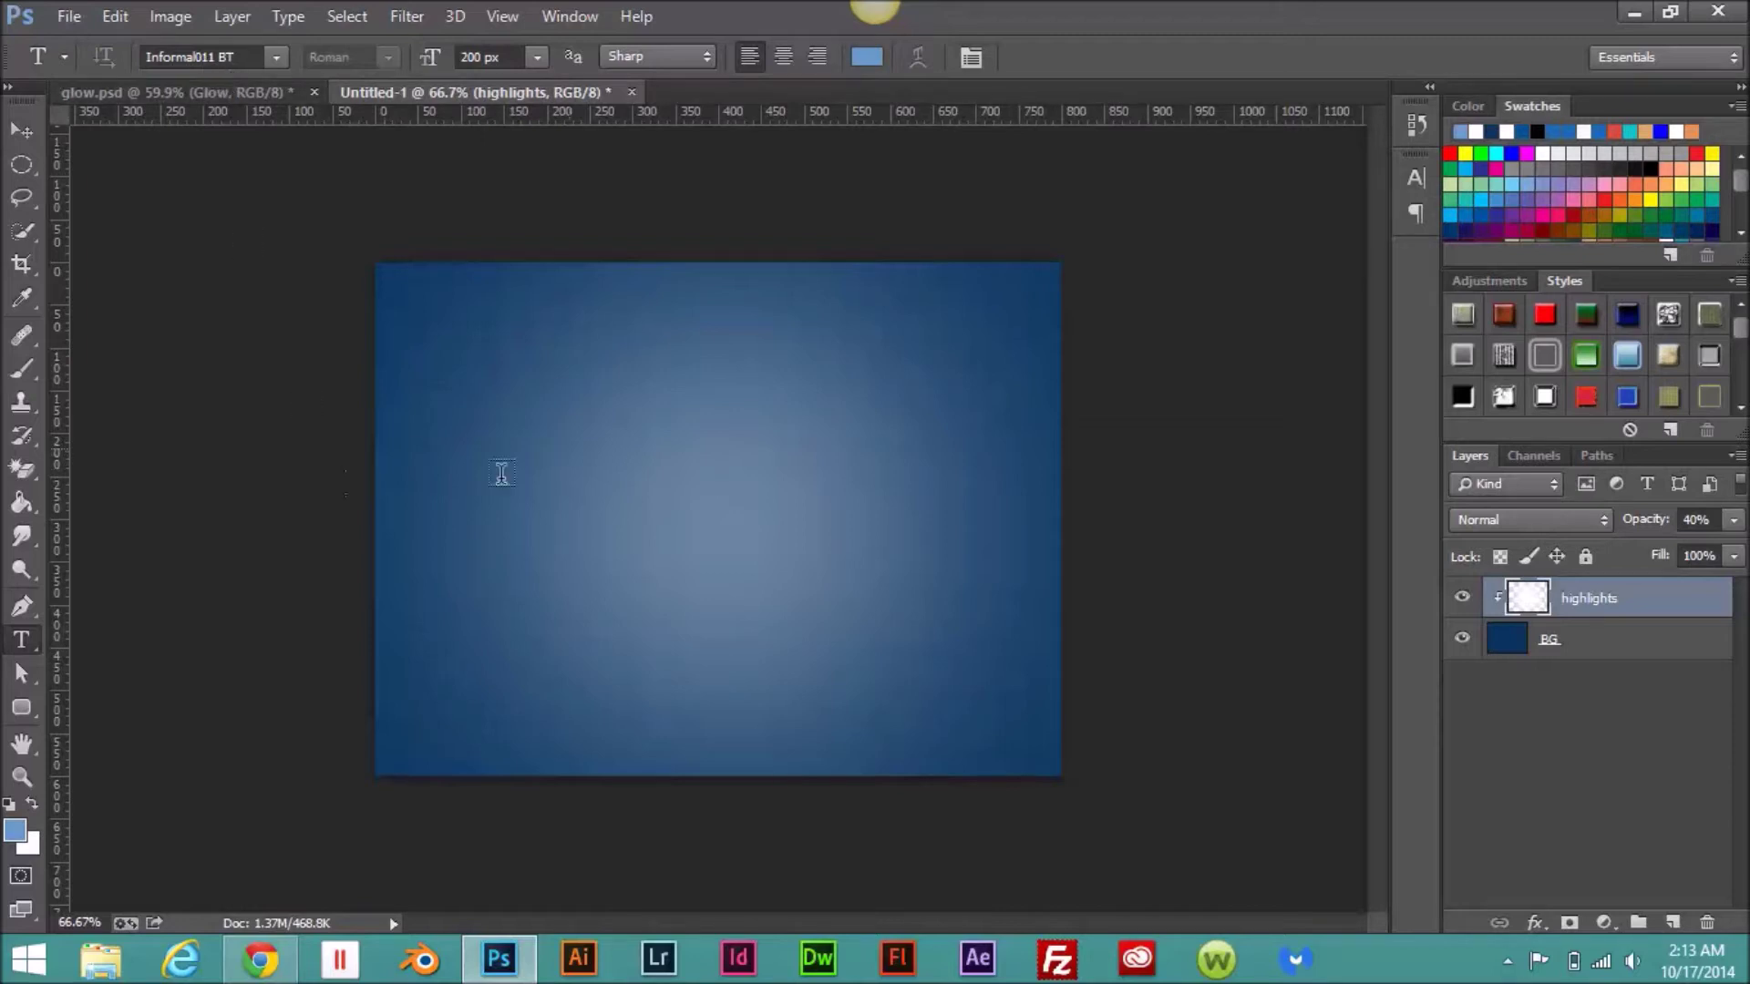
left_click(419, 586)
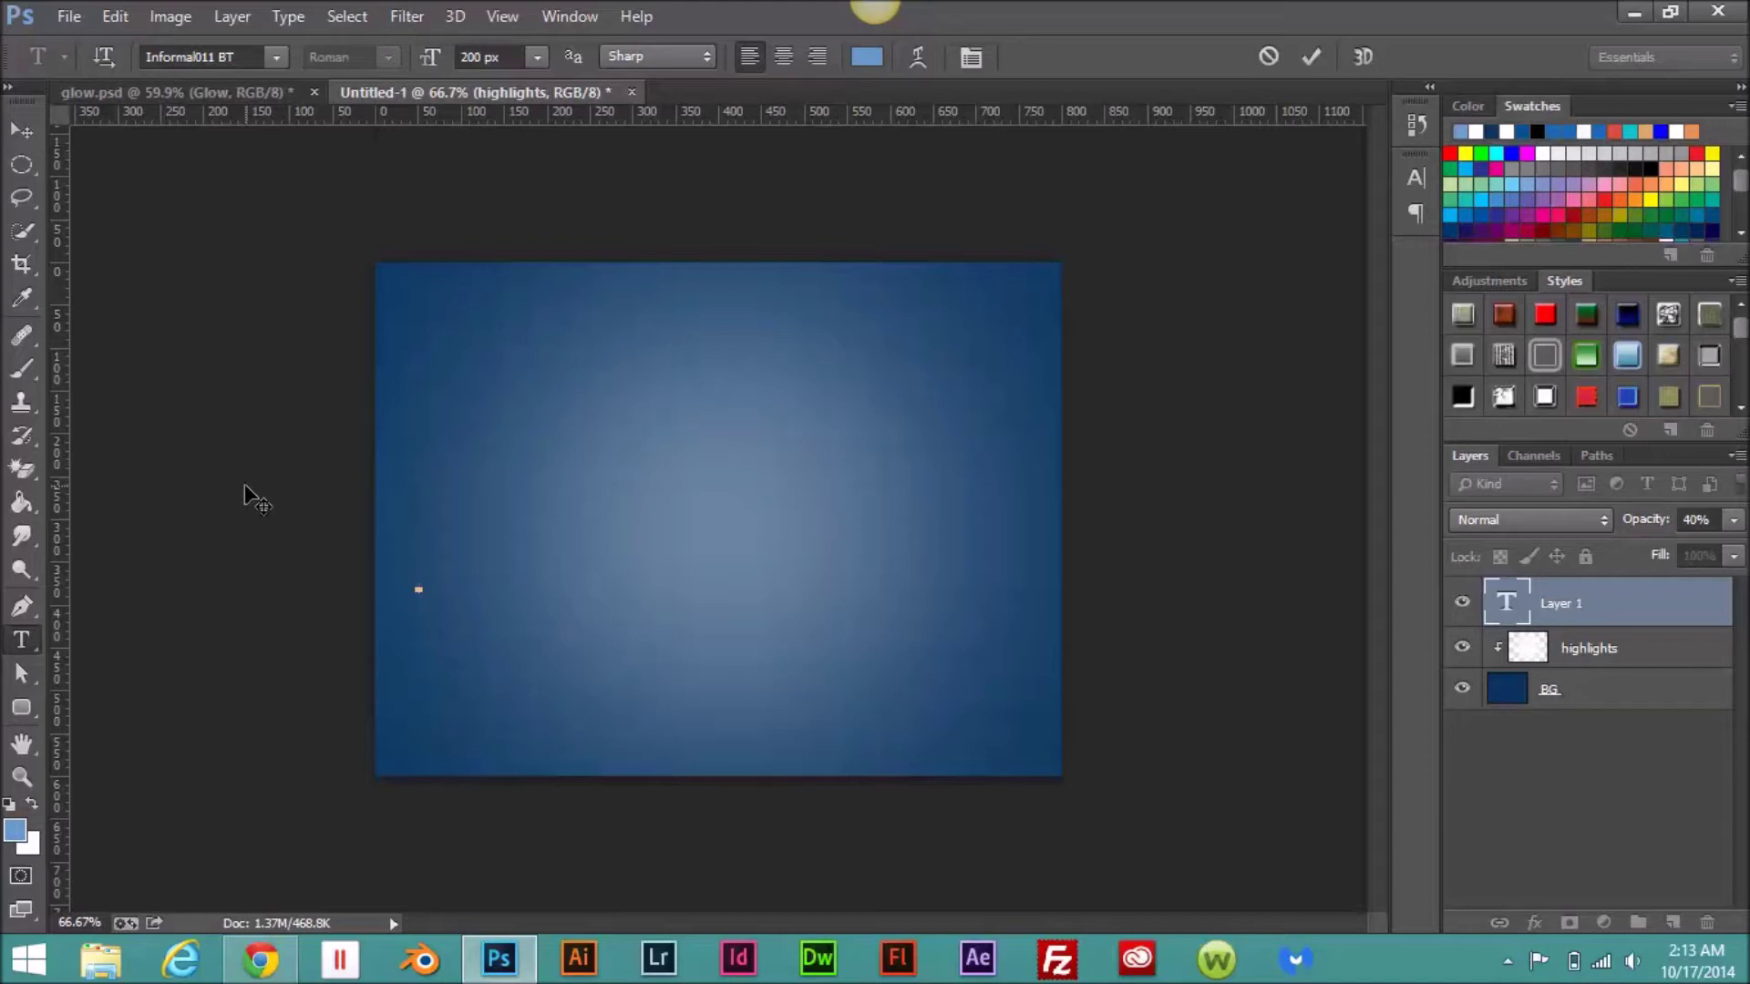
type("GLOW")
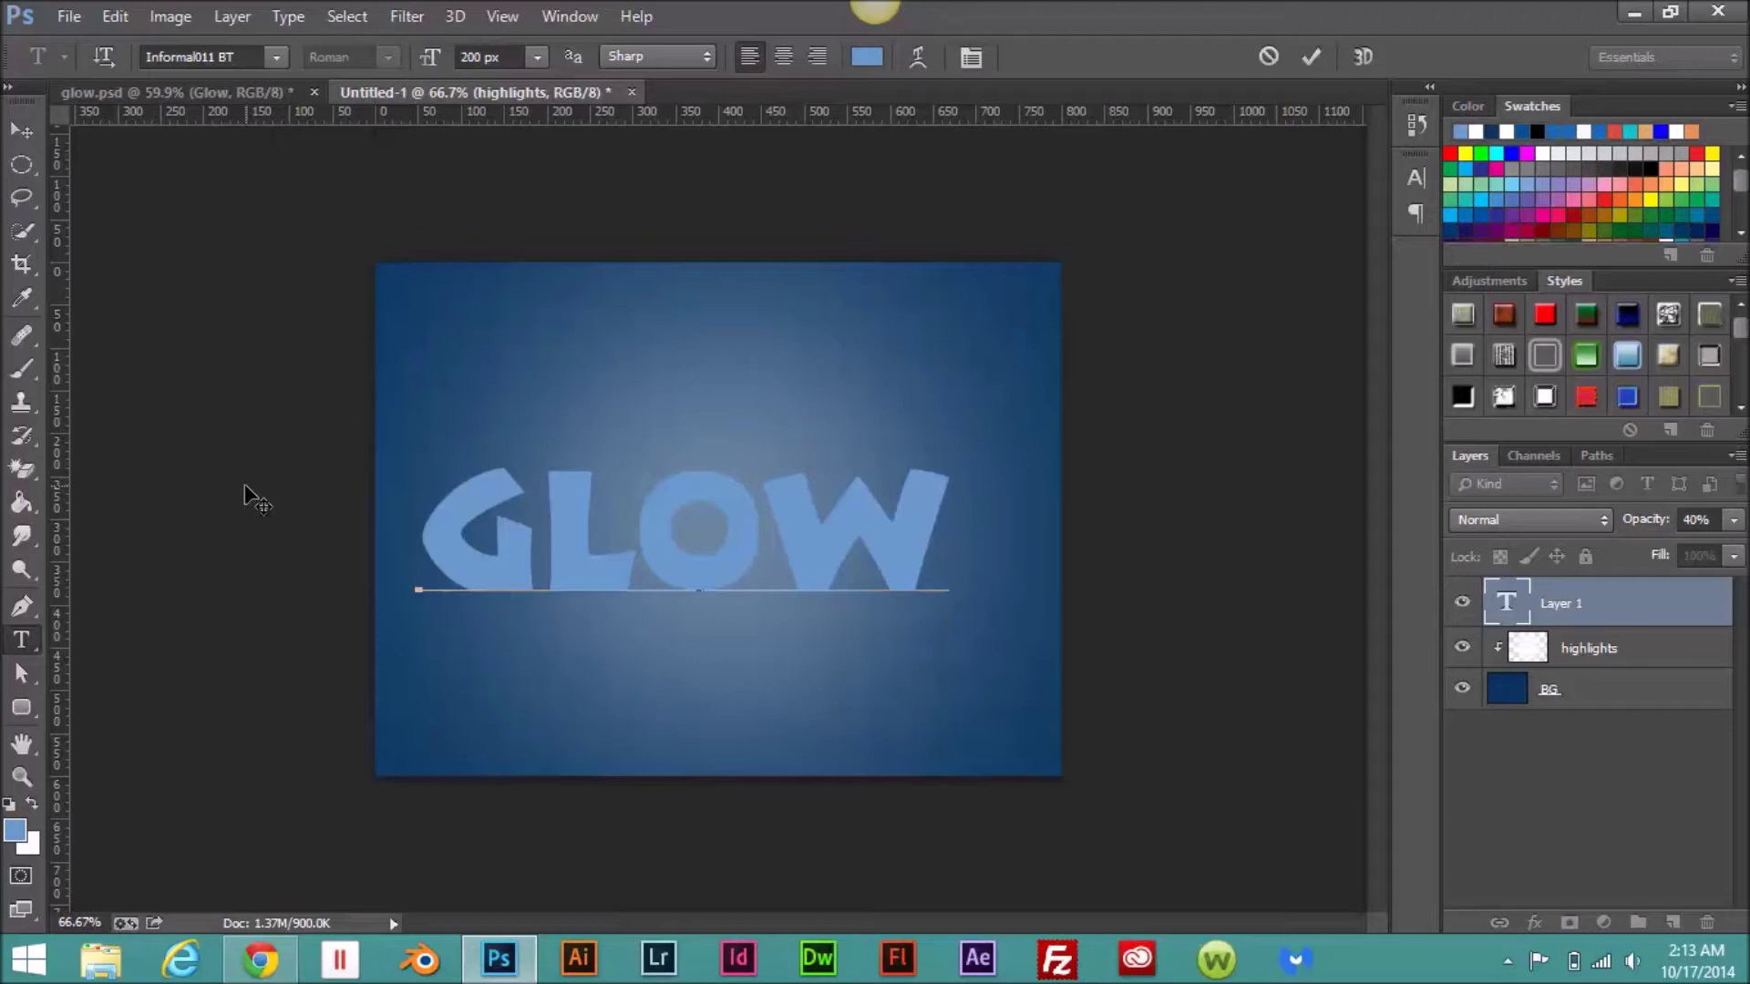
left_click(37, 139)
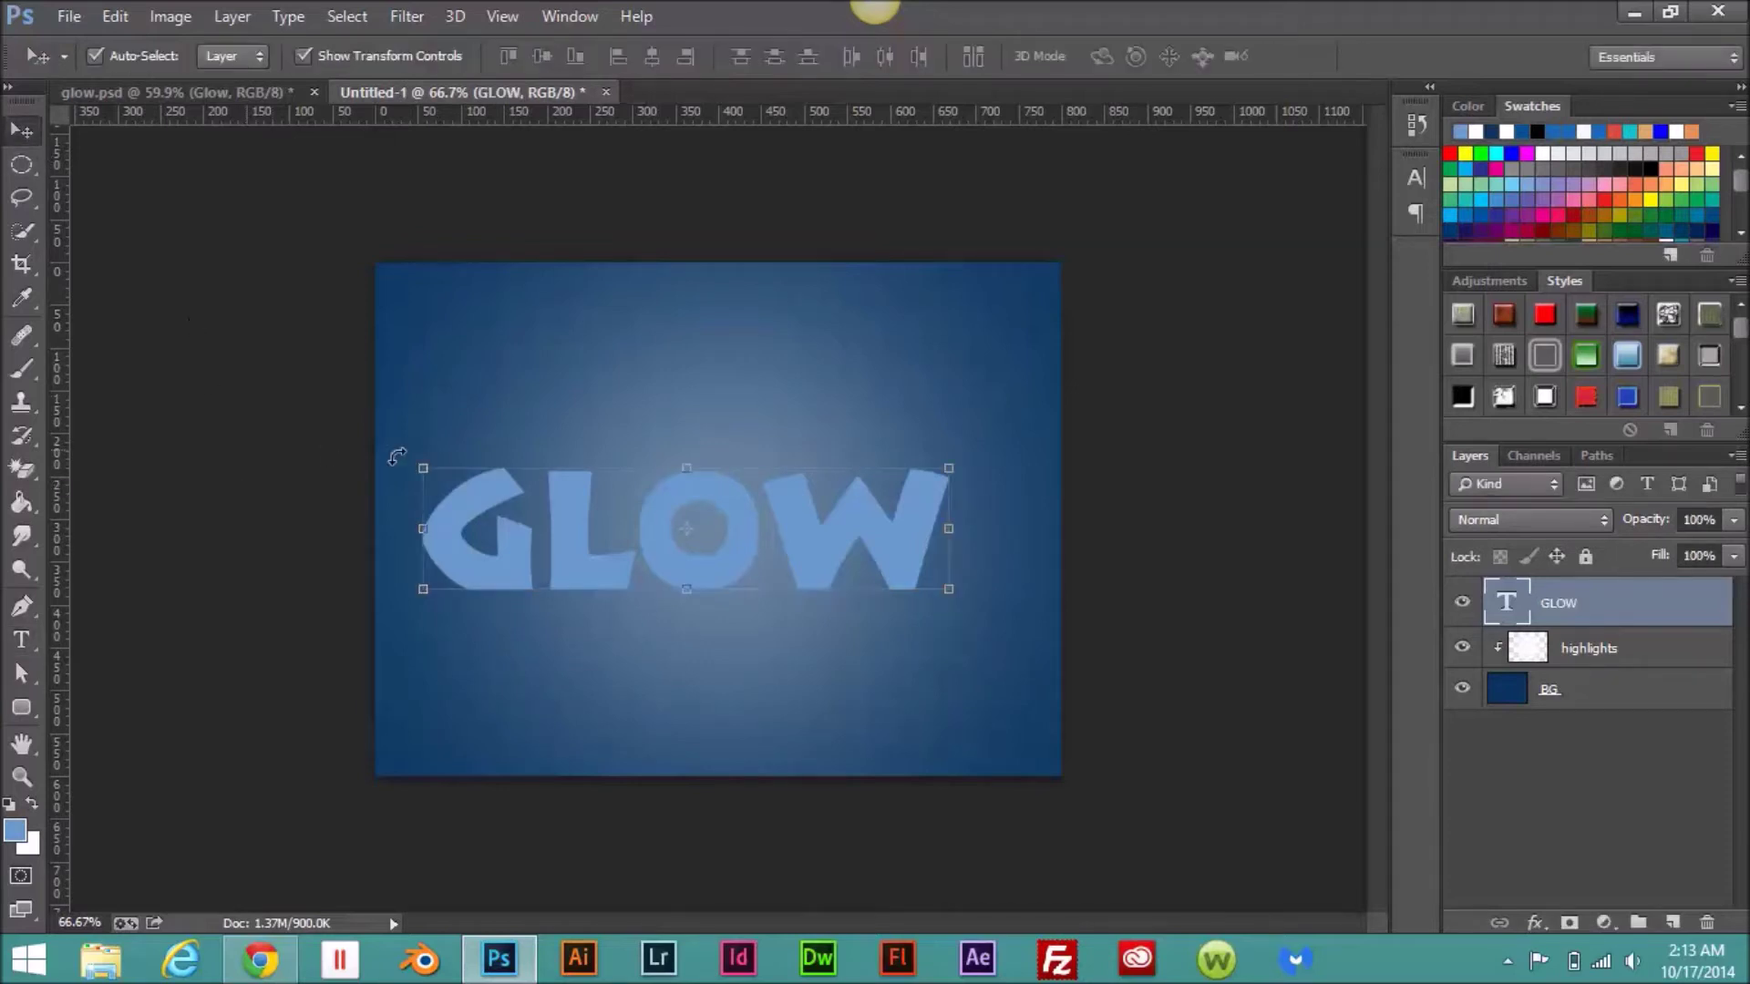
left_click_drag(562, 536, 591, 519)
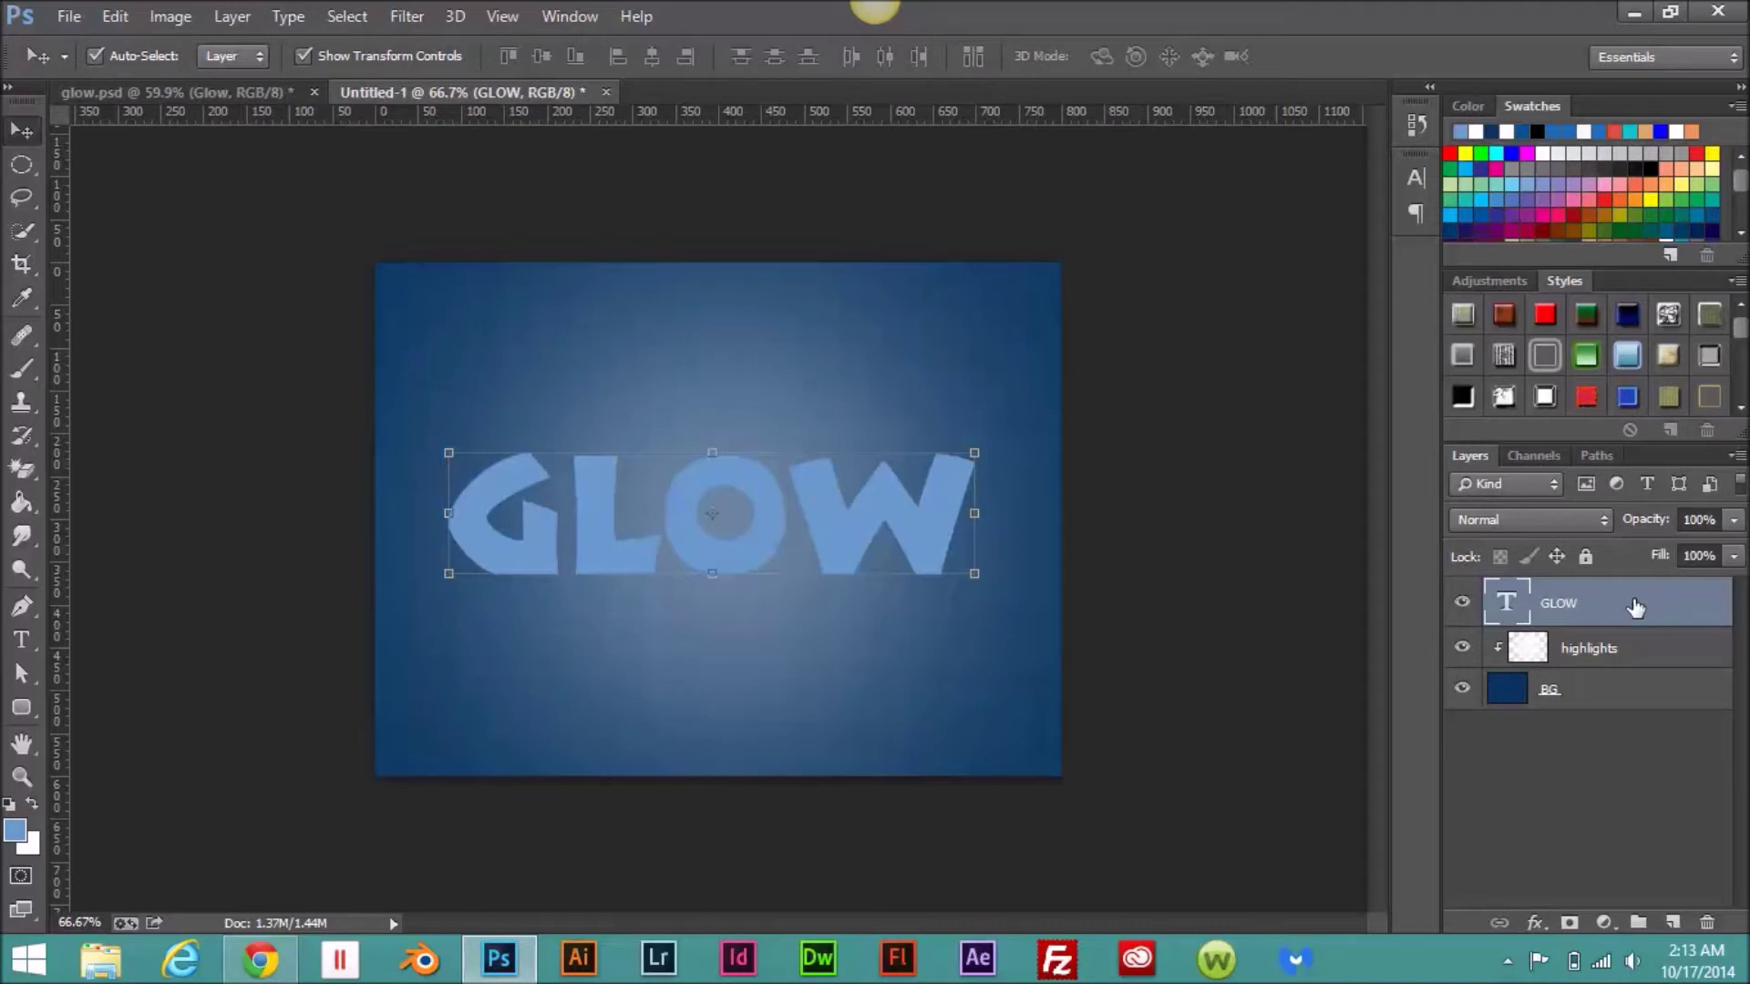
Step: Open Layer Style for the GLOW layer and enable the default Bevel & Emboss
double_click(1636, 609)
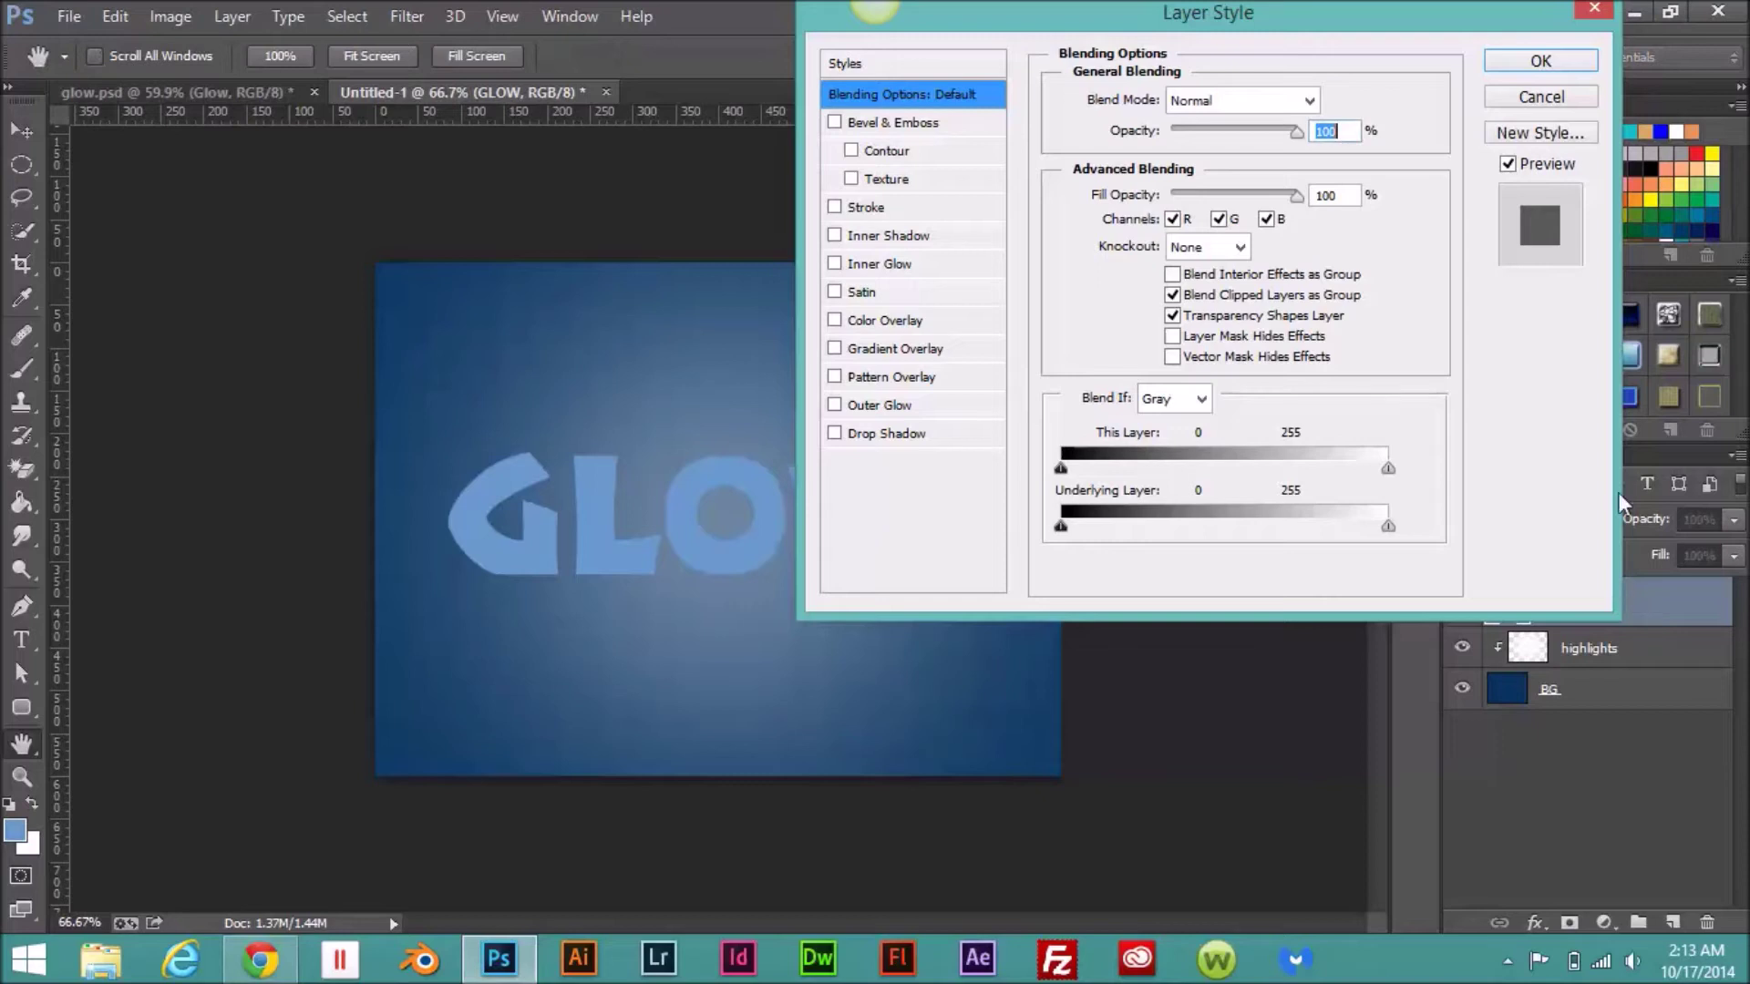
left_click(906, 124)
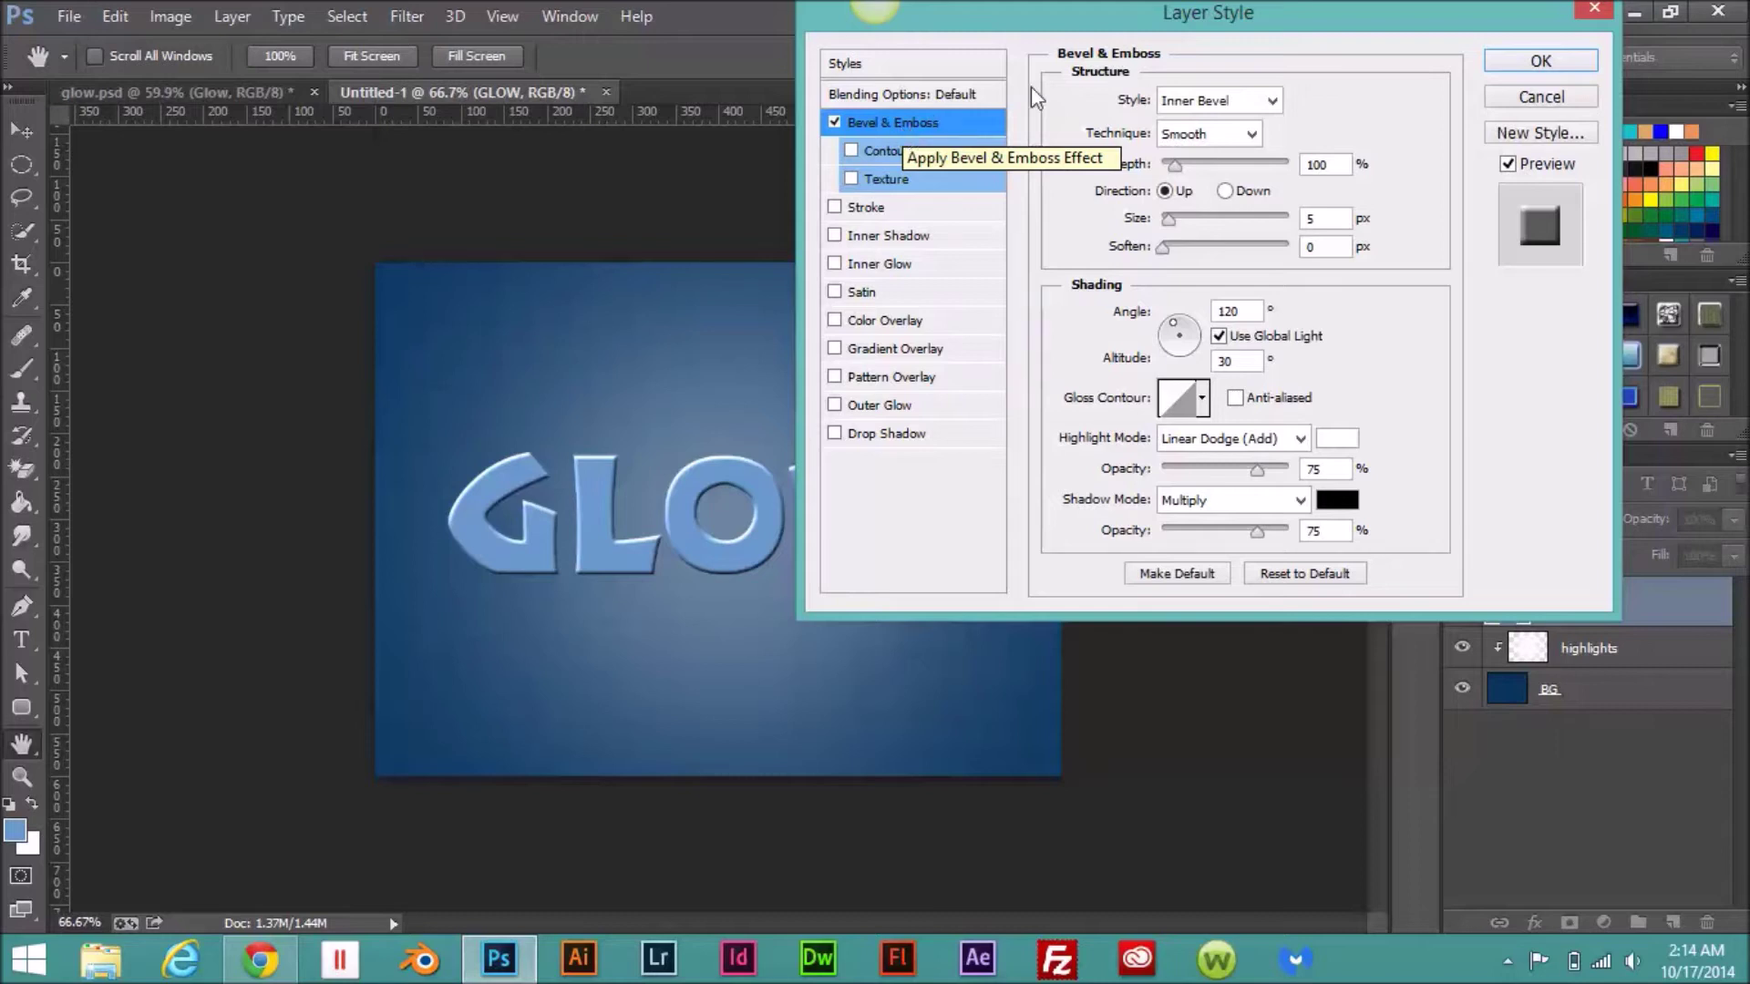
Step: Set the bevel Size to 21 px and Soften to 1 px
left_click_drag(1312, 27, 1292, 33)
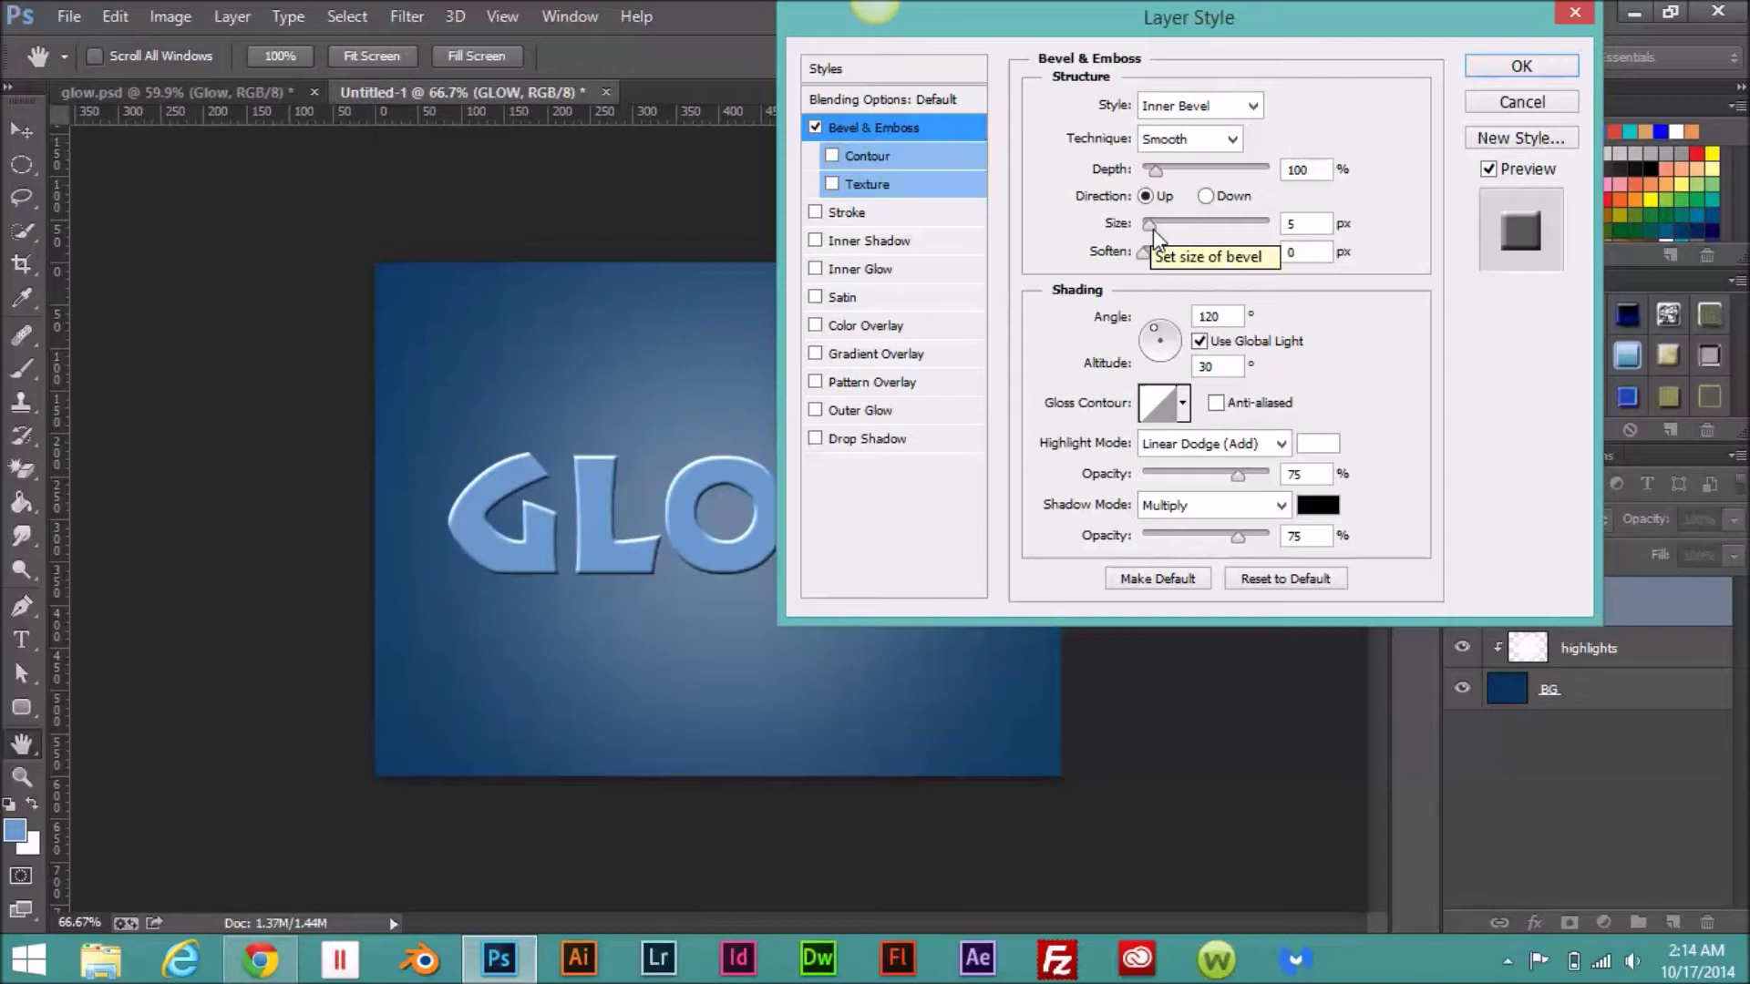
left_click_drag(1152, 228, 1161, 229)
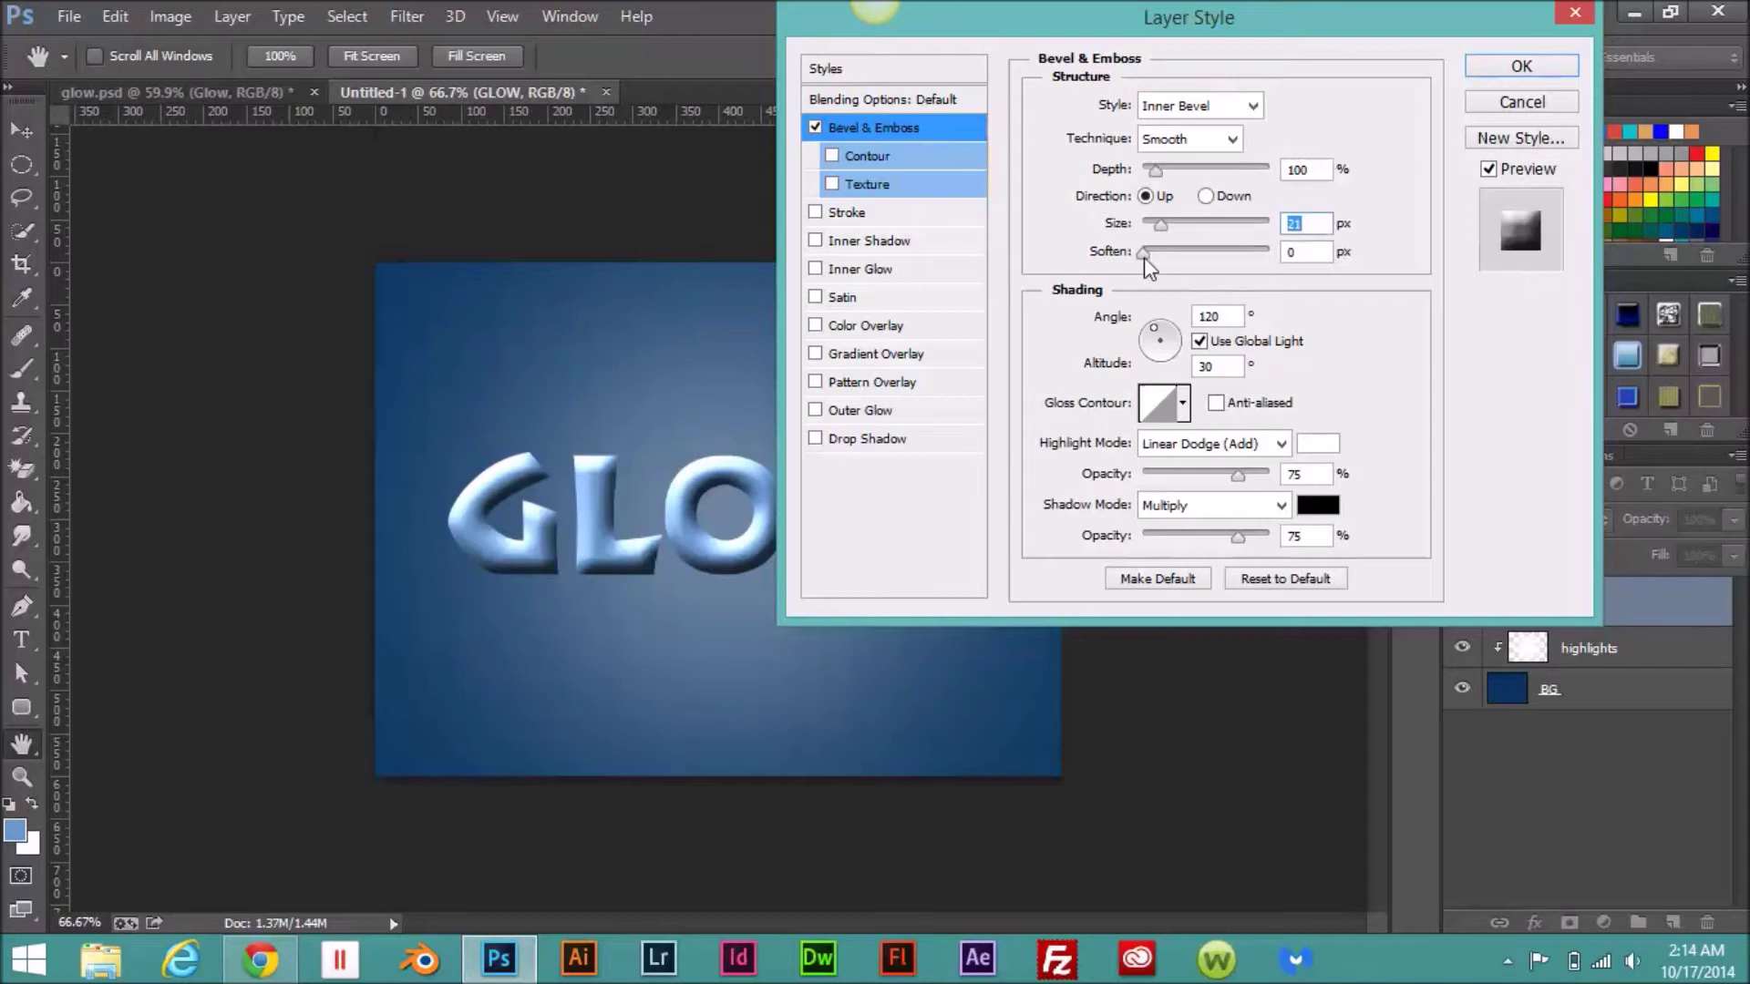
left_click_drag(1144, 257, 1151, 264)
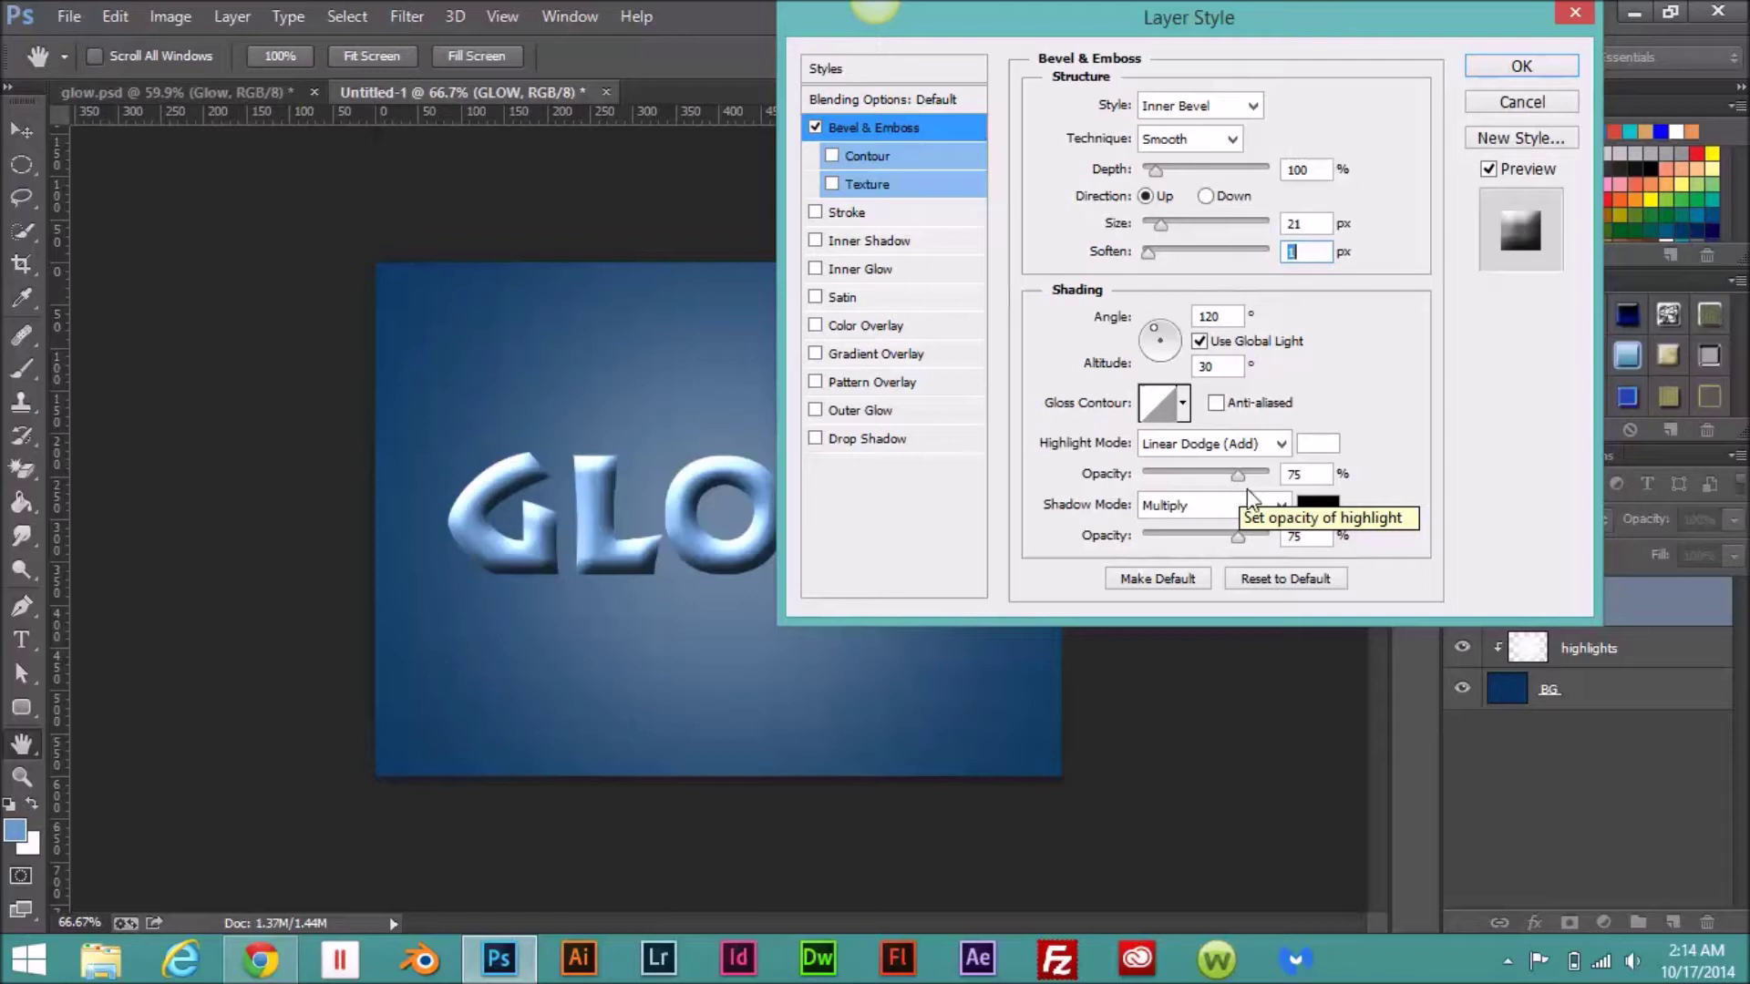
Step: Set the bevel shadow mode to Overlay at 40% opacity
left_click(1282, 507)
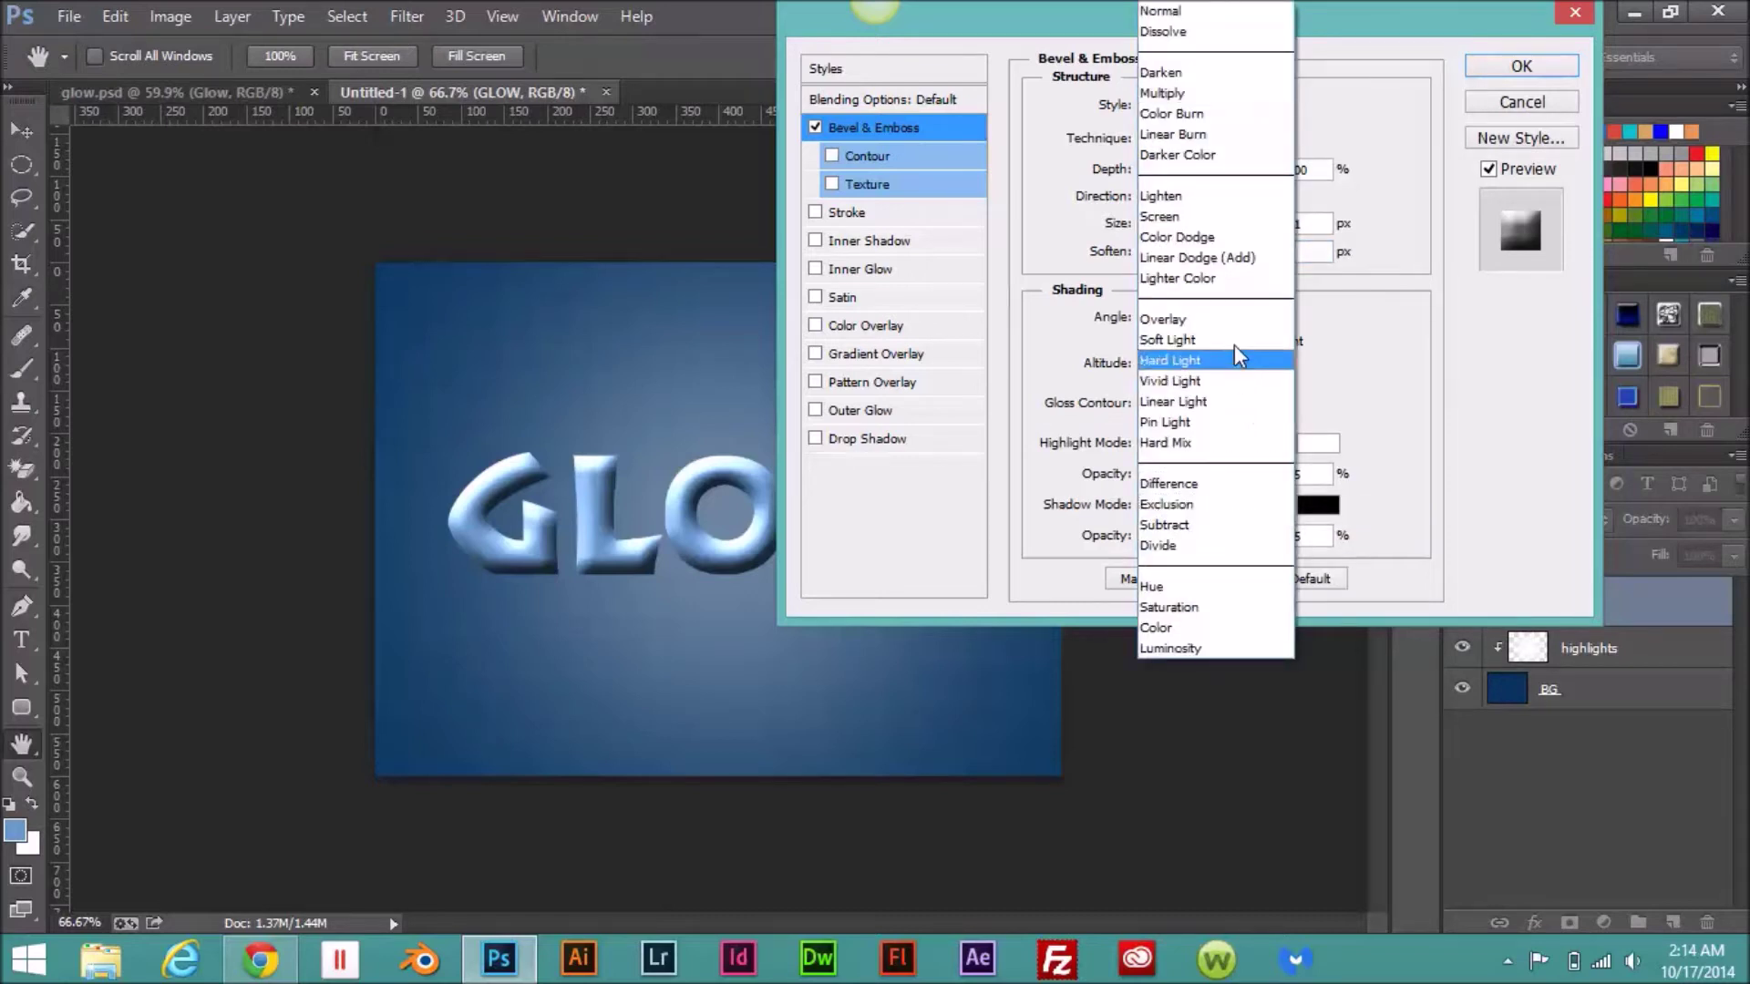
left_click(1226, 319)
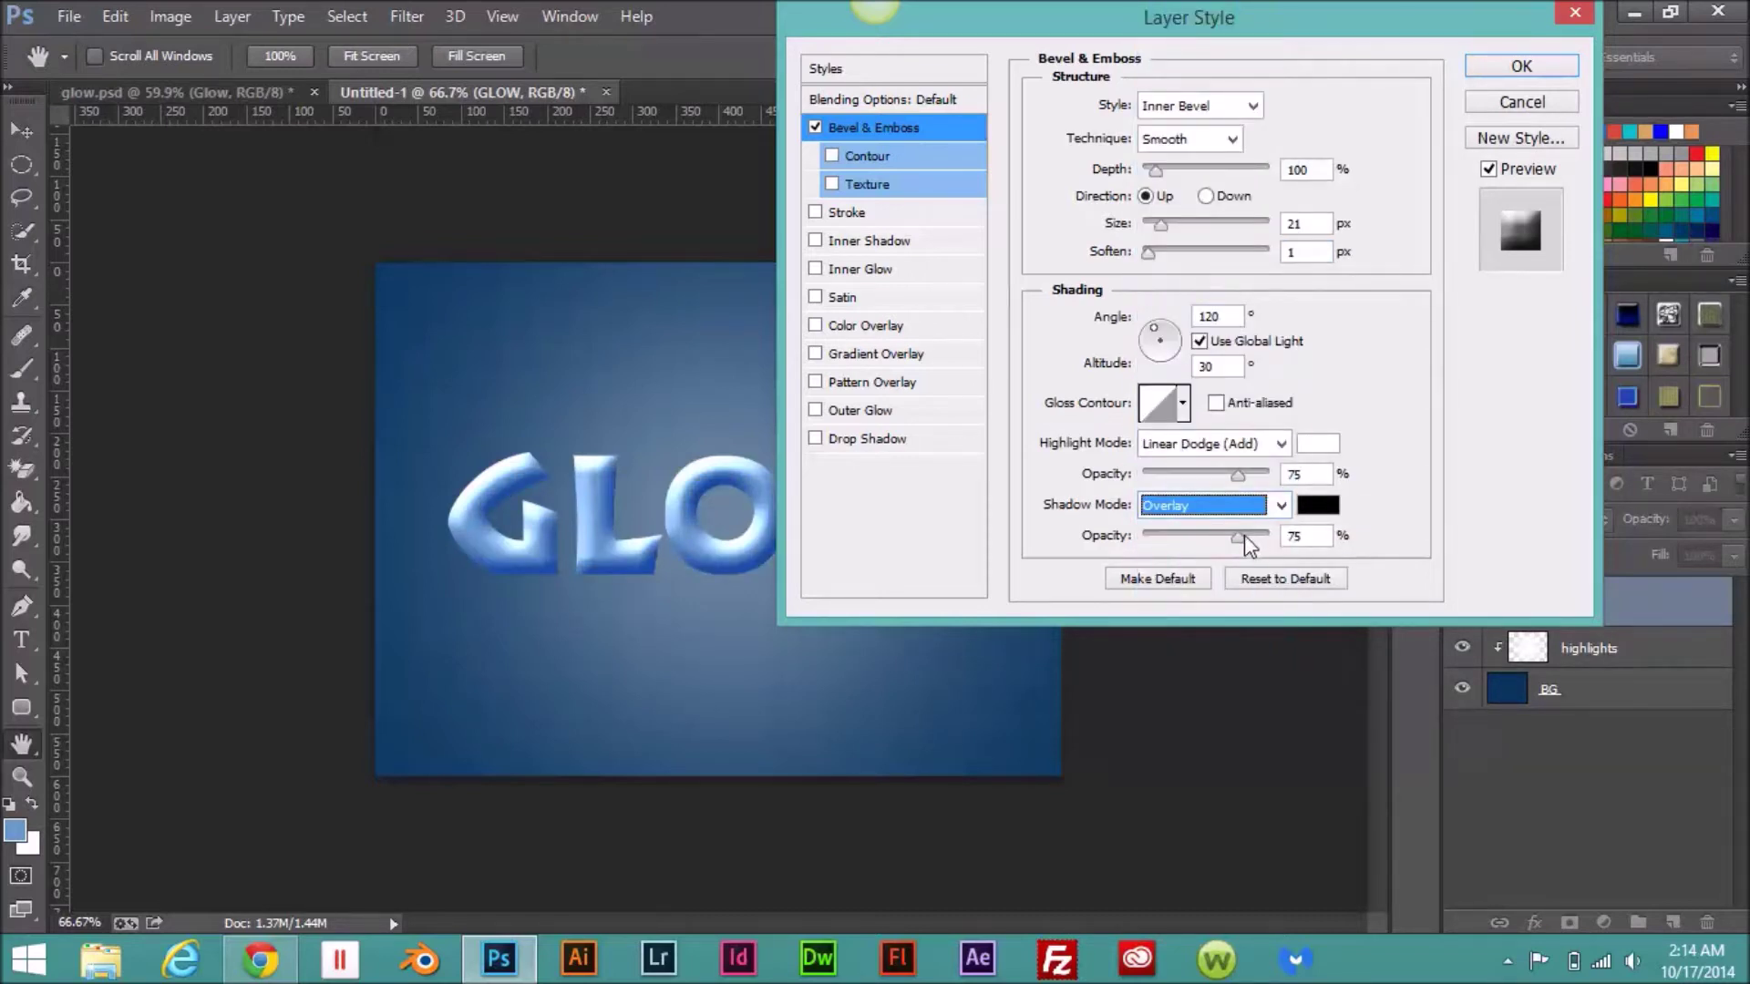
left_click_drag(1237, 538, 1228, 538)
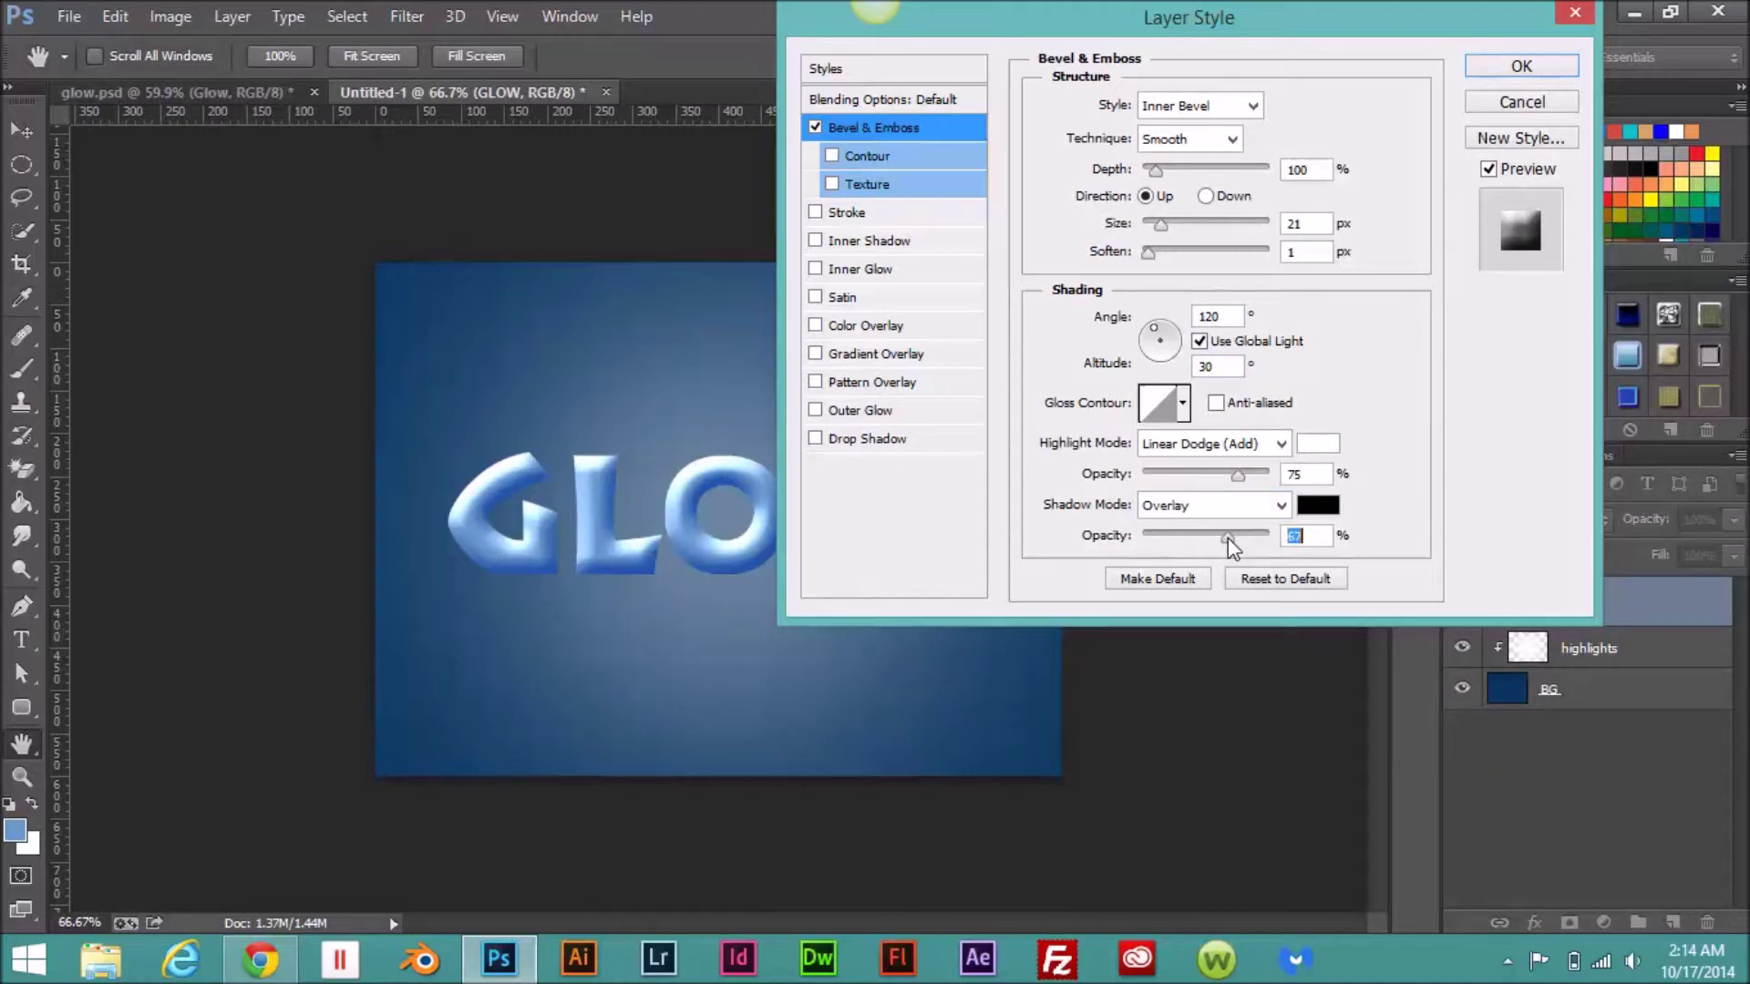
left_click_drag(1225, 536, 1220, 537)
left_click_drag(1218, 538, 1192, 538)
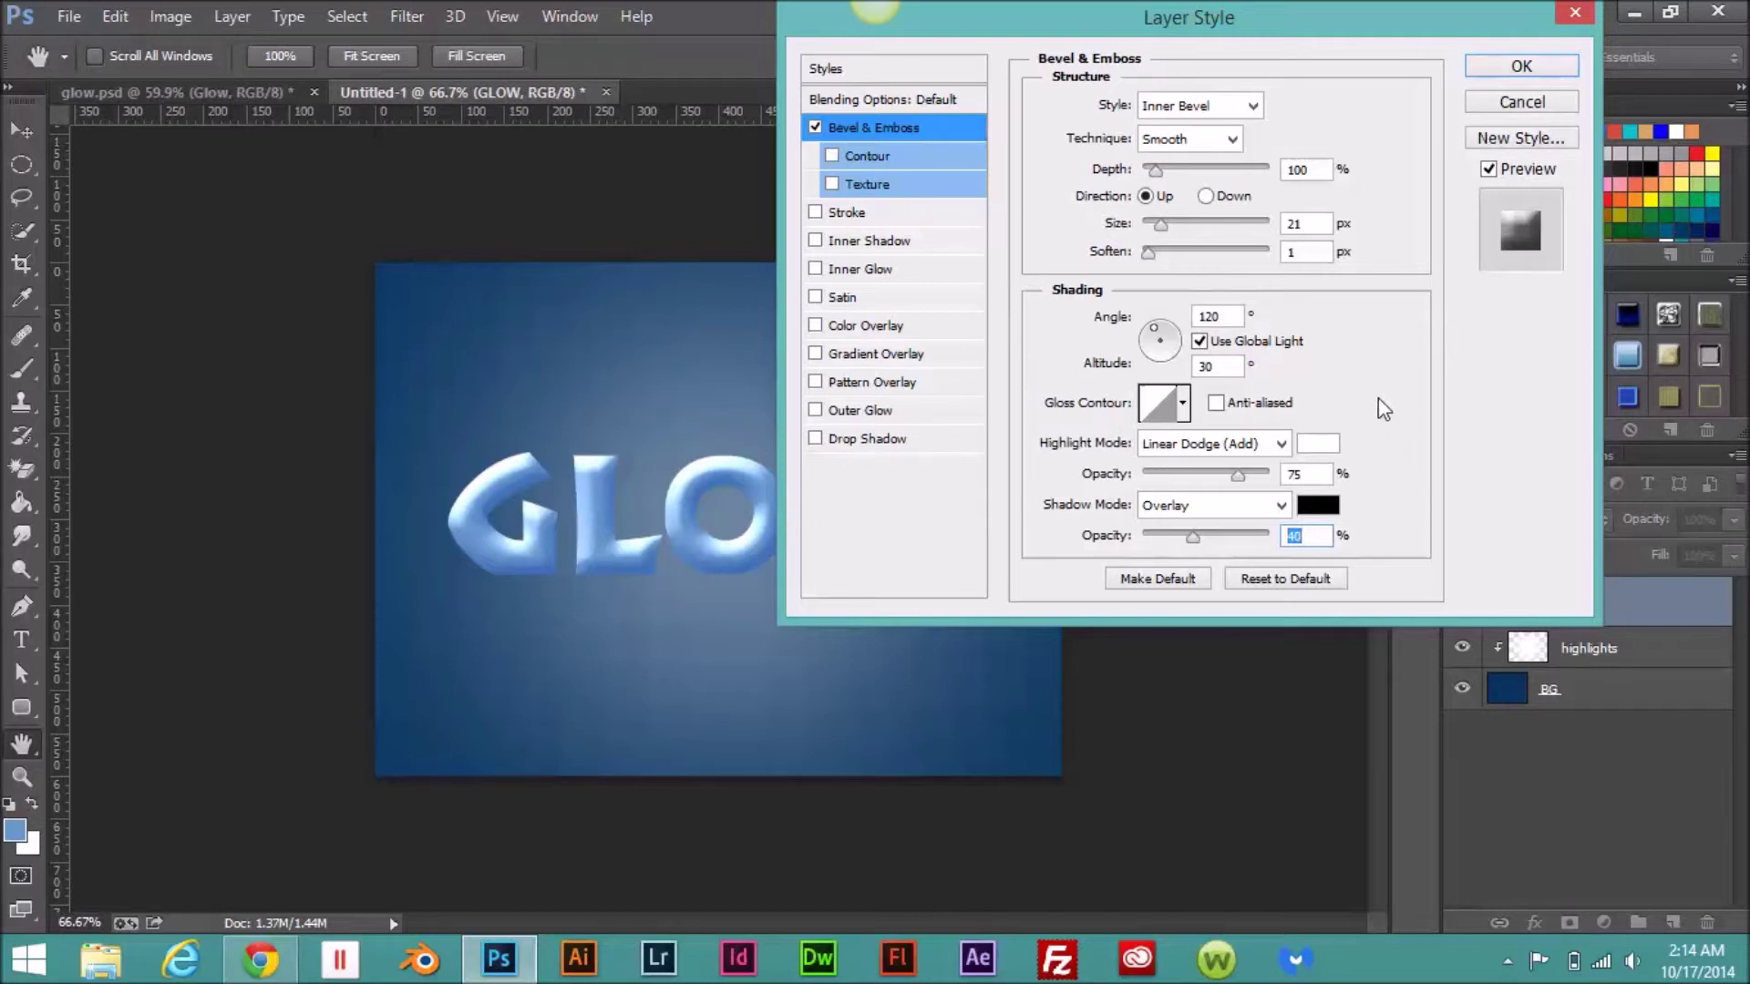
Step: Give the bevel an anti-aliased Cone gloss contour and enable the bevel's Contour option
left_click(1184, 405)
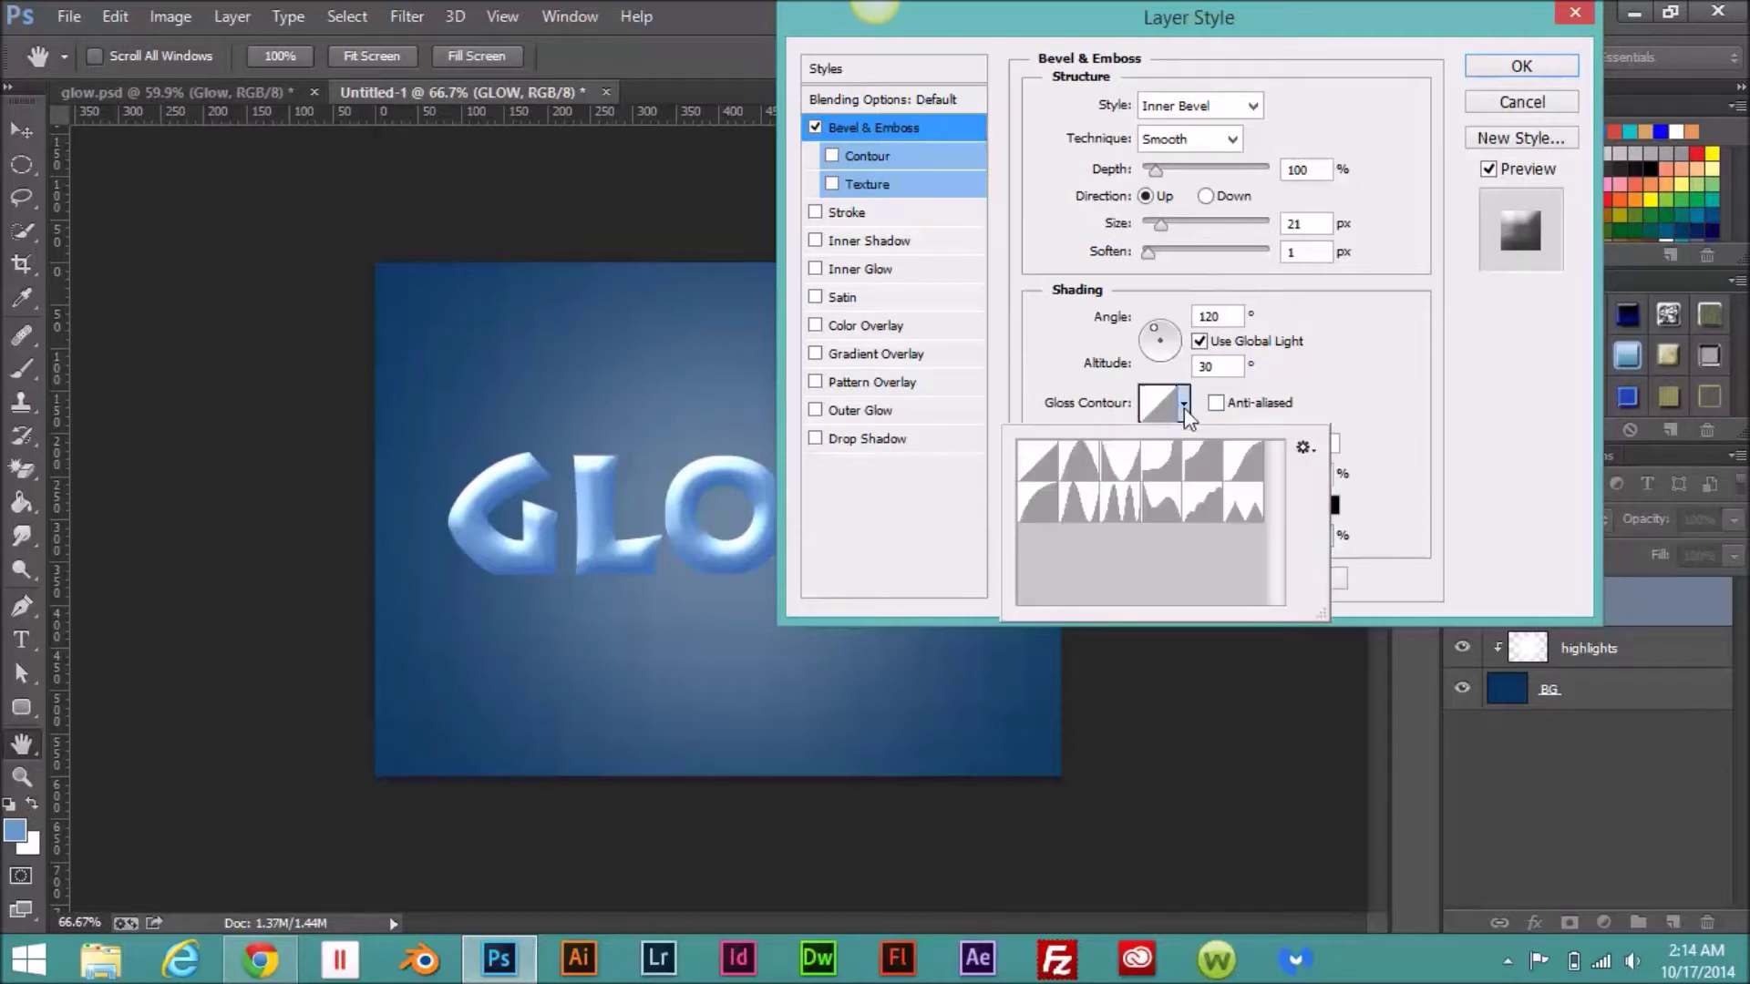
left_click(1079, 461)
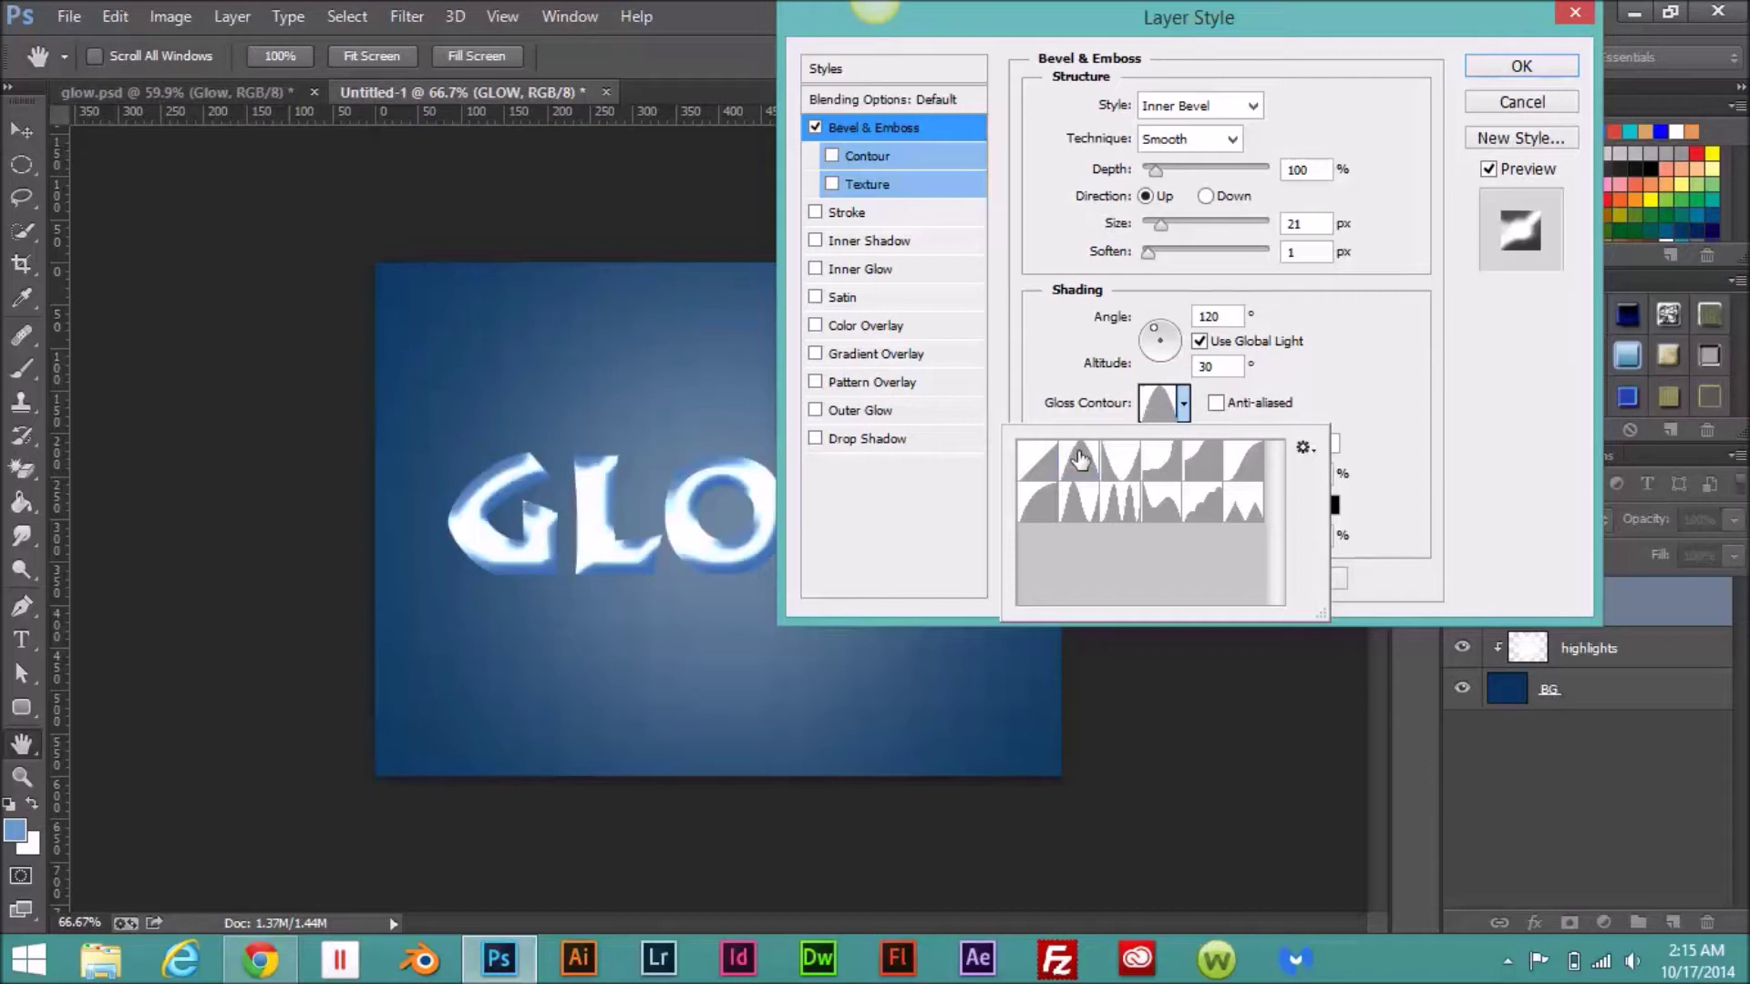
left_click(1216, 402)
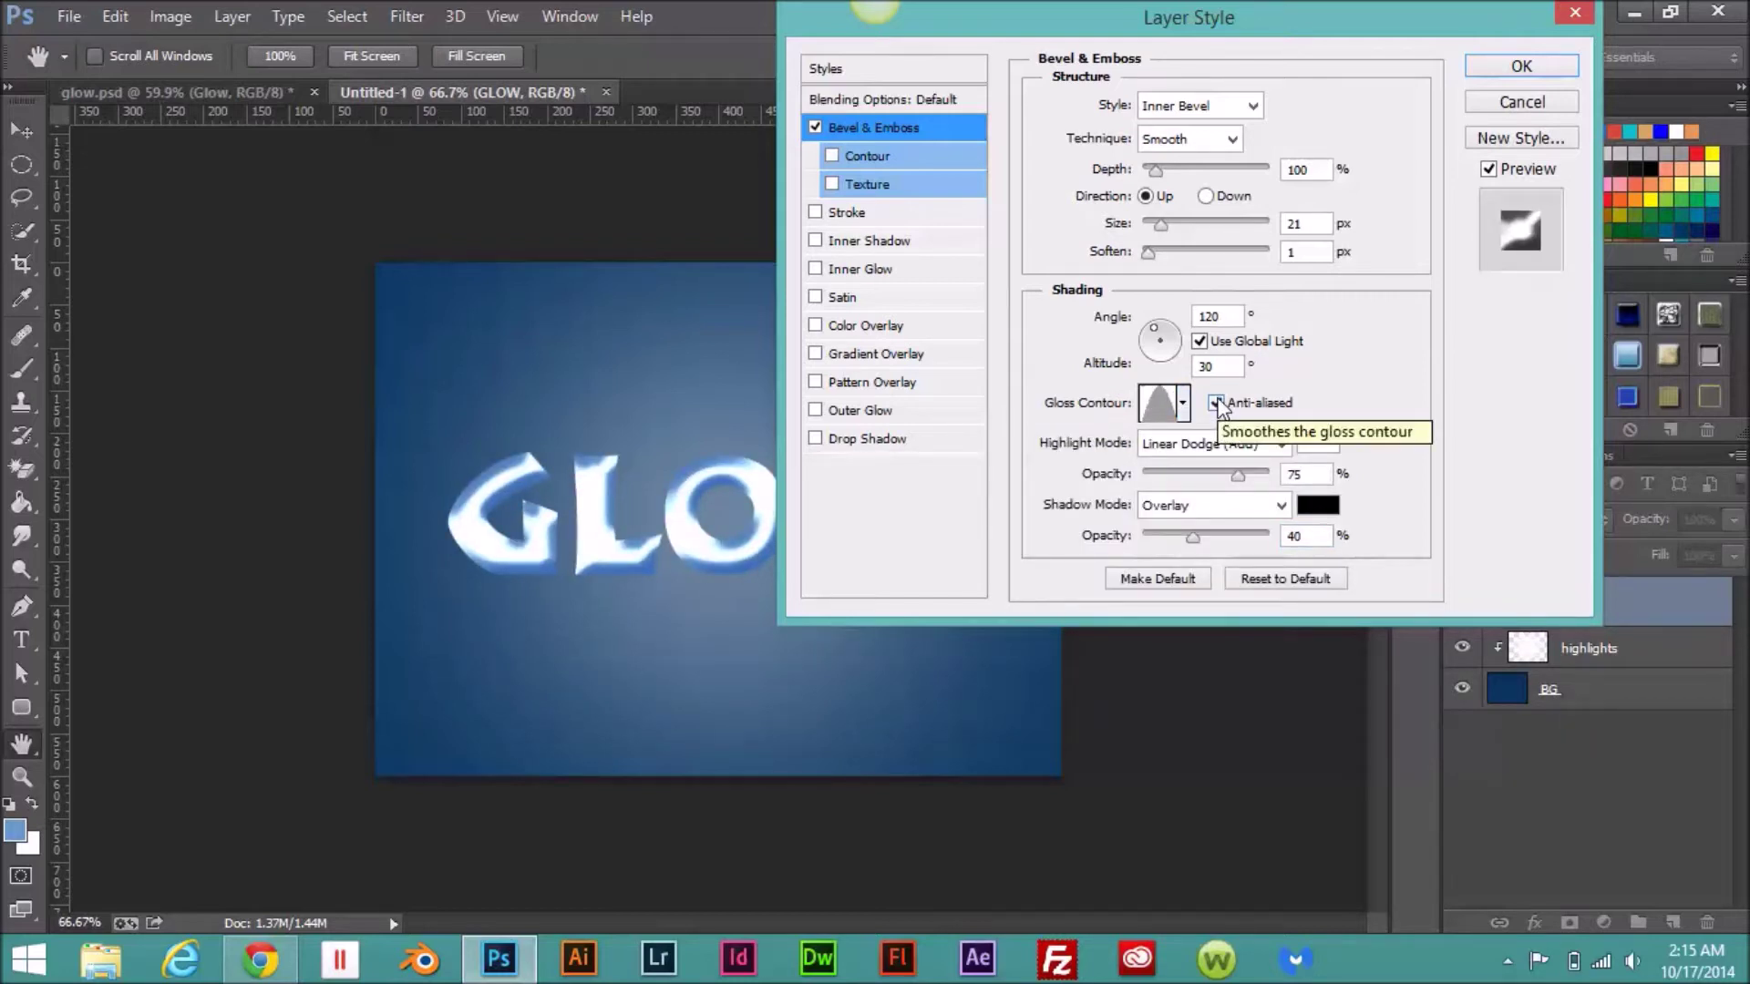
left_click(894, 161)
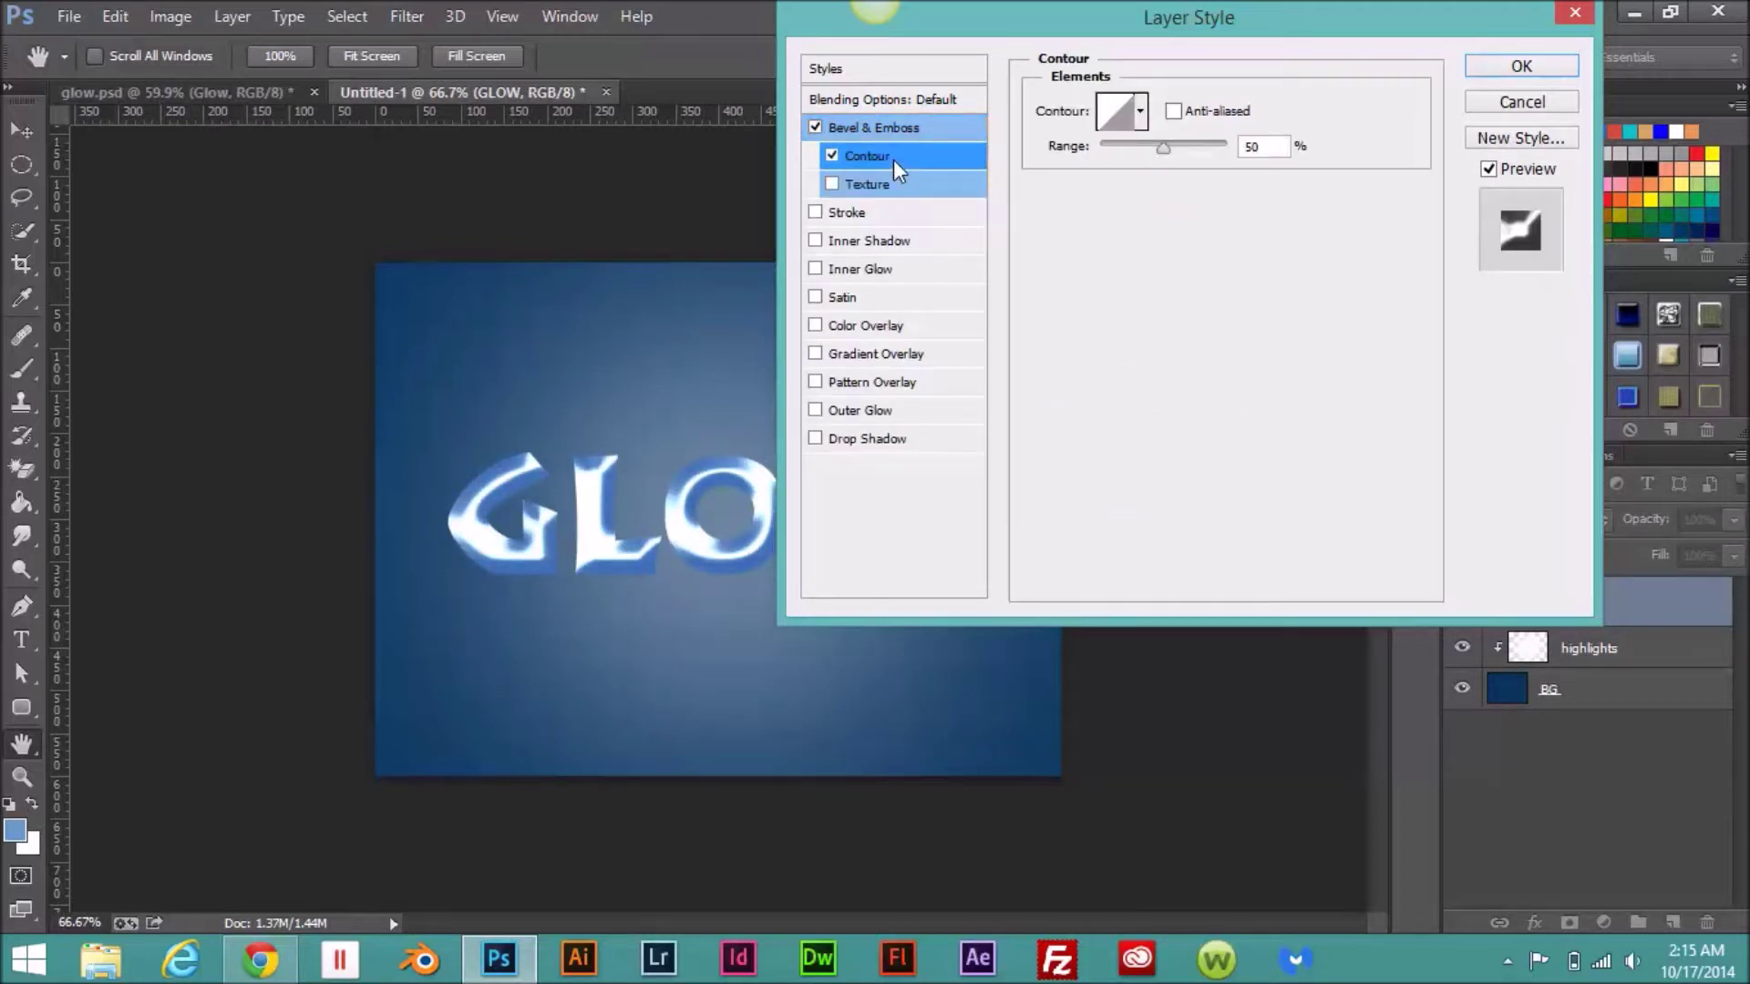
Step: Set the bevel Contour to an anti-aliased Ring - Double preset with 56% range
left_click(1172, 113)
left_click(1141, 124)
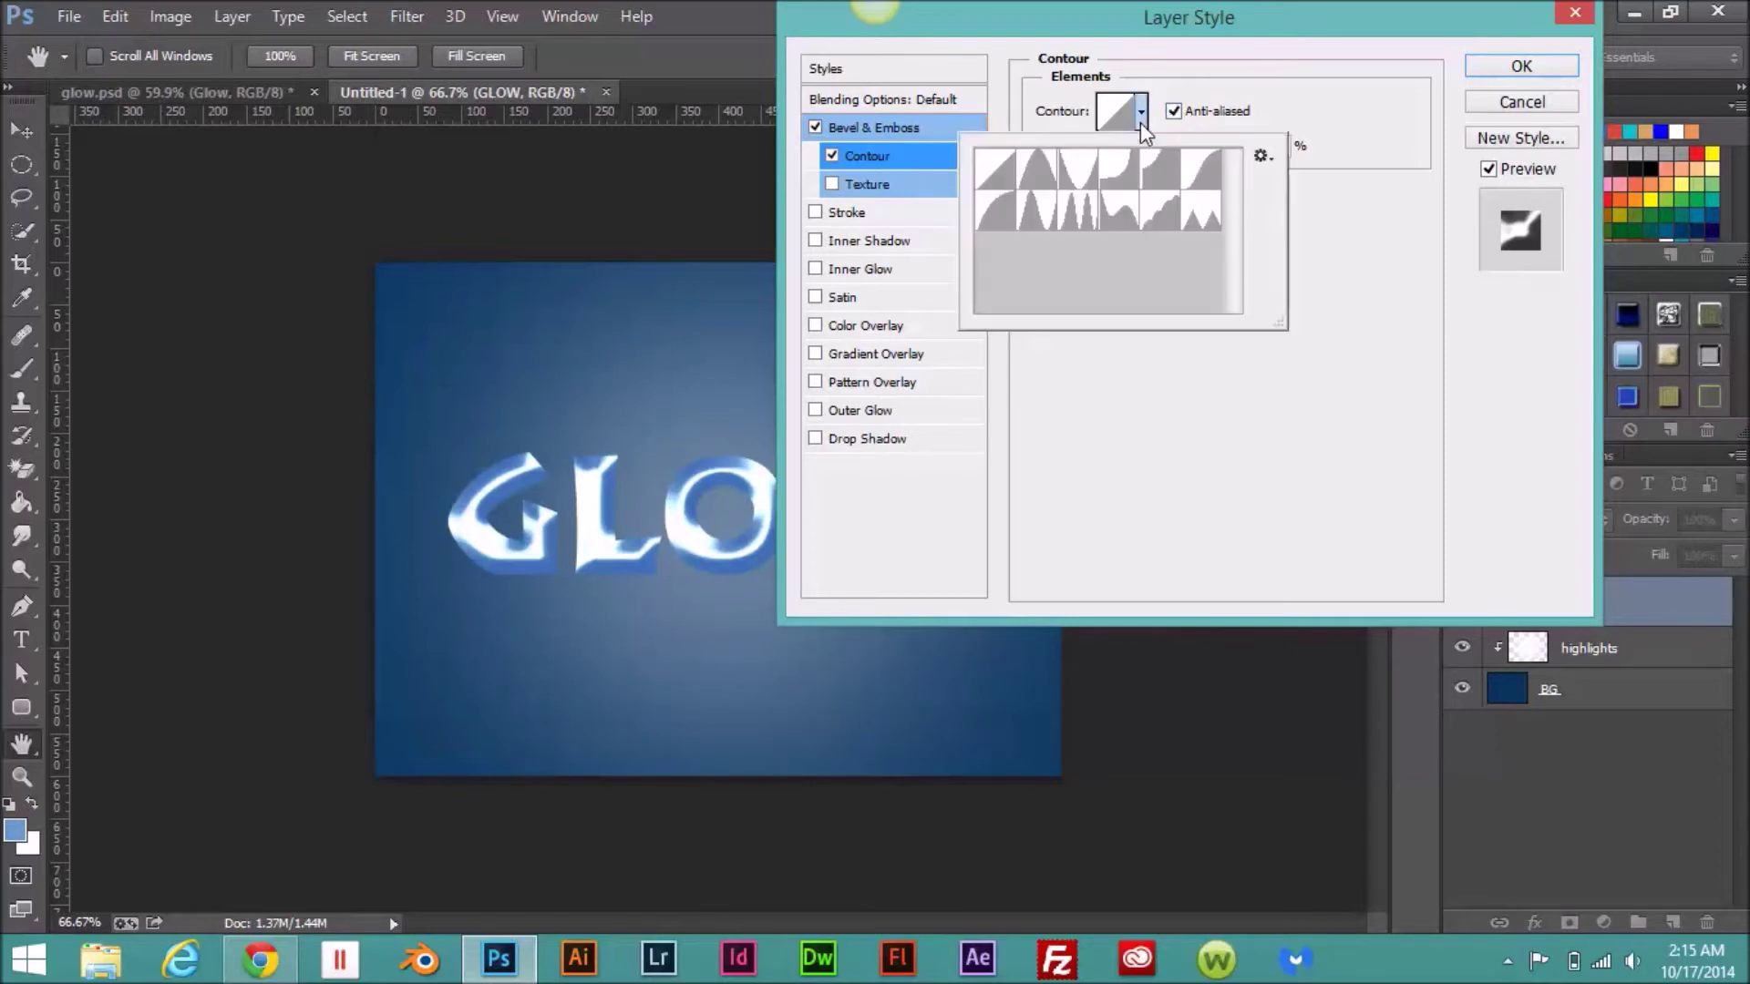
left_click(1077, 211)
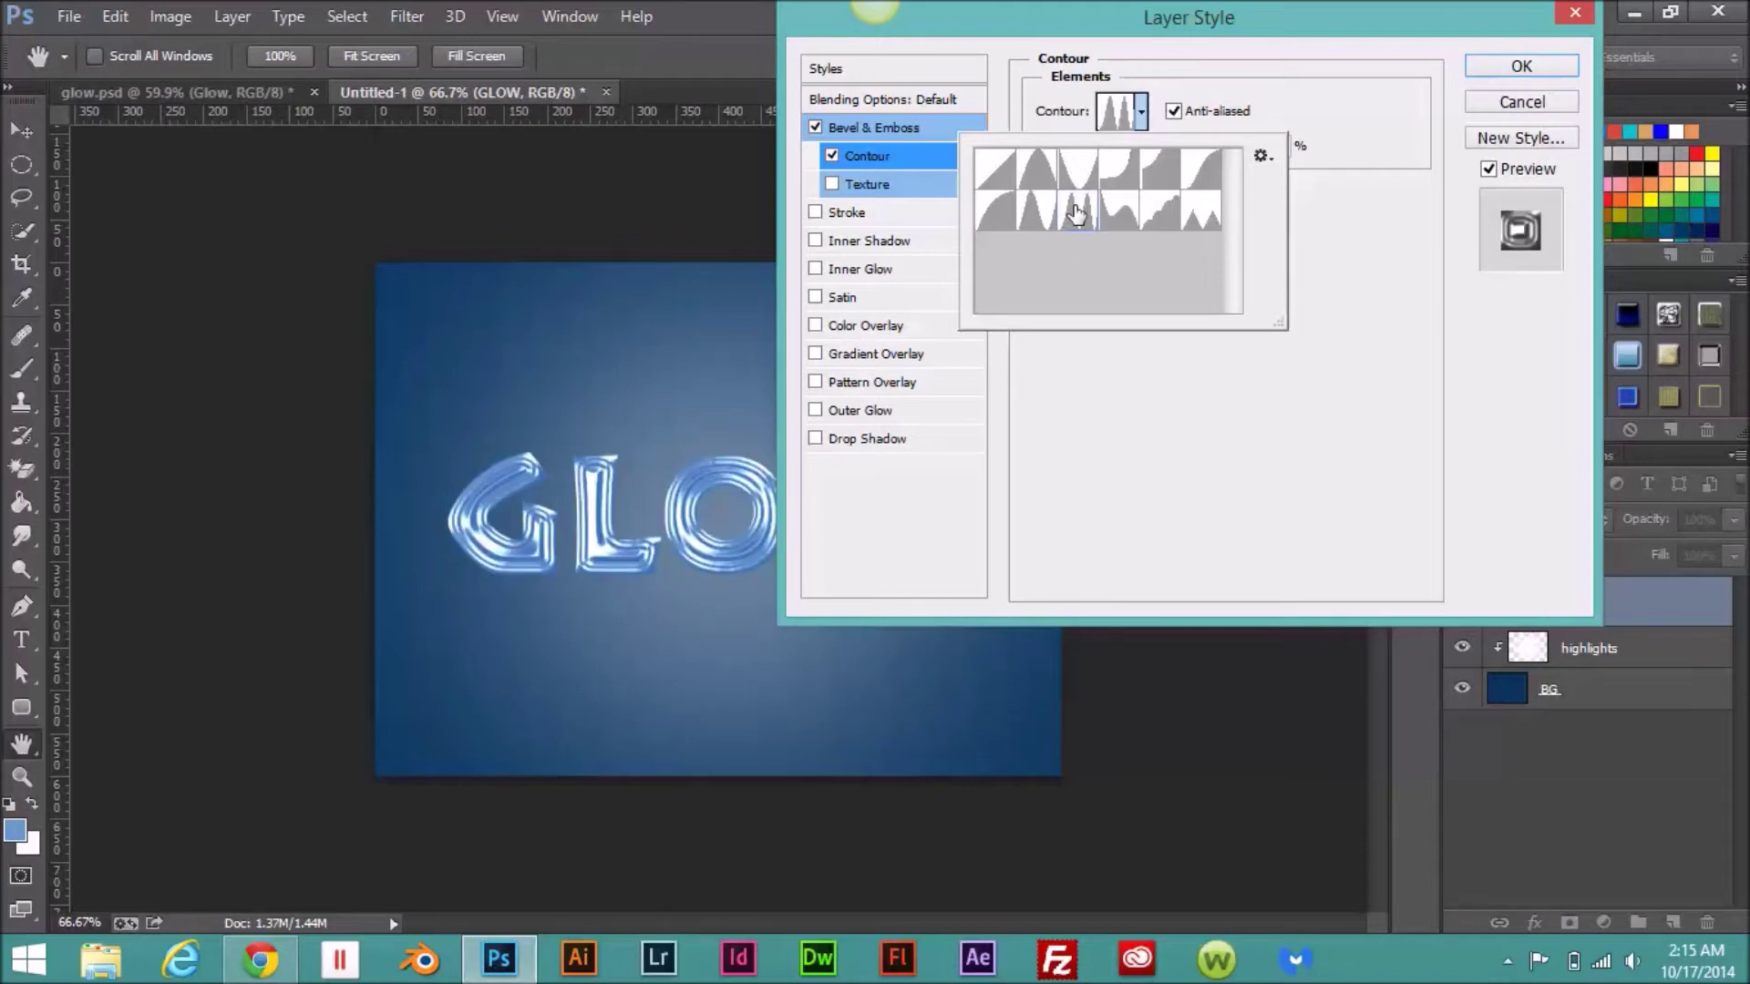
left_click(1370, 89)
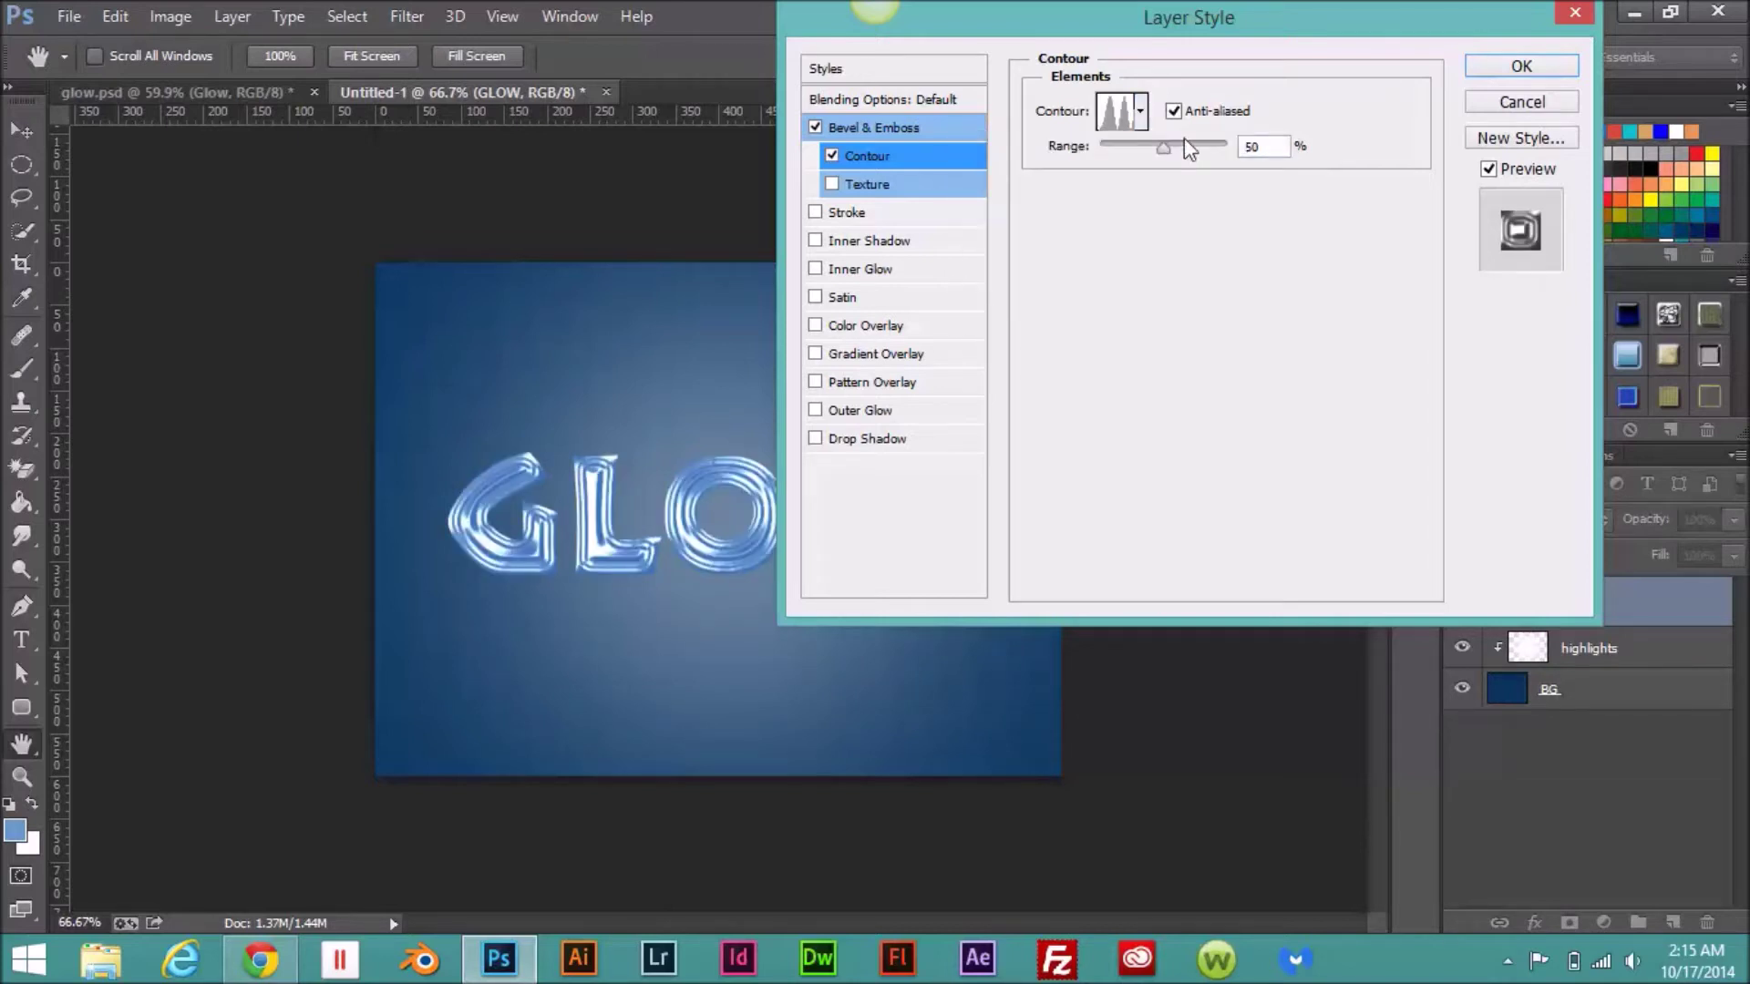
left_click_drag(1162, 155, 1208, 161)
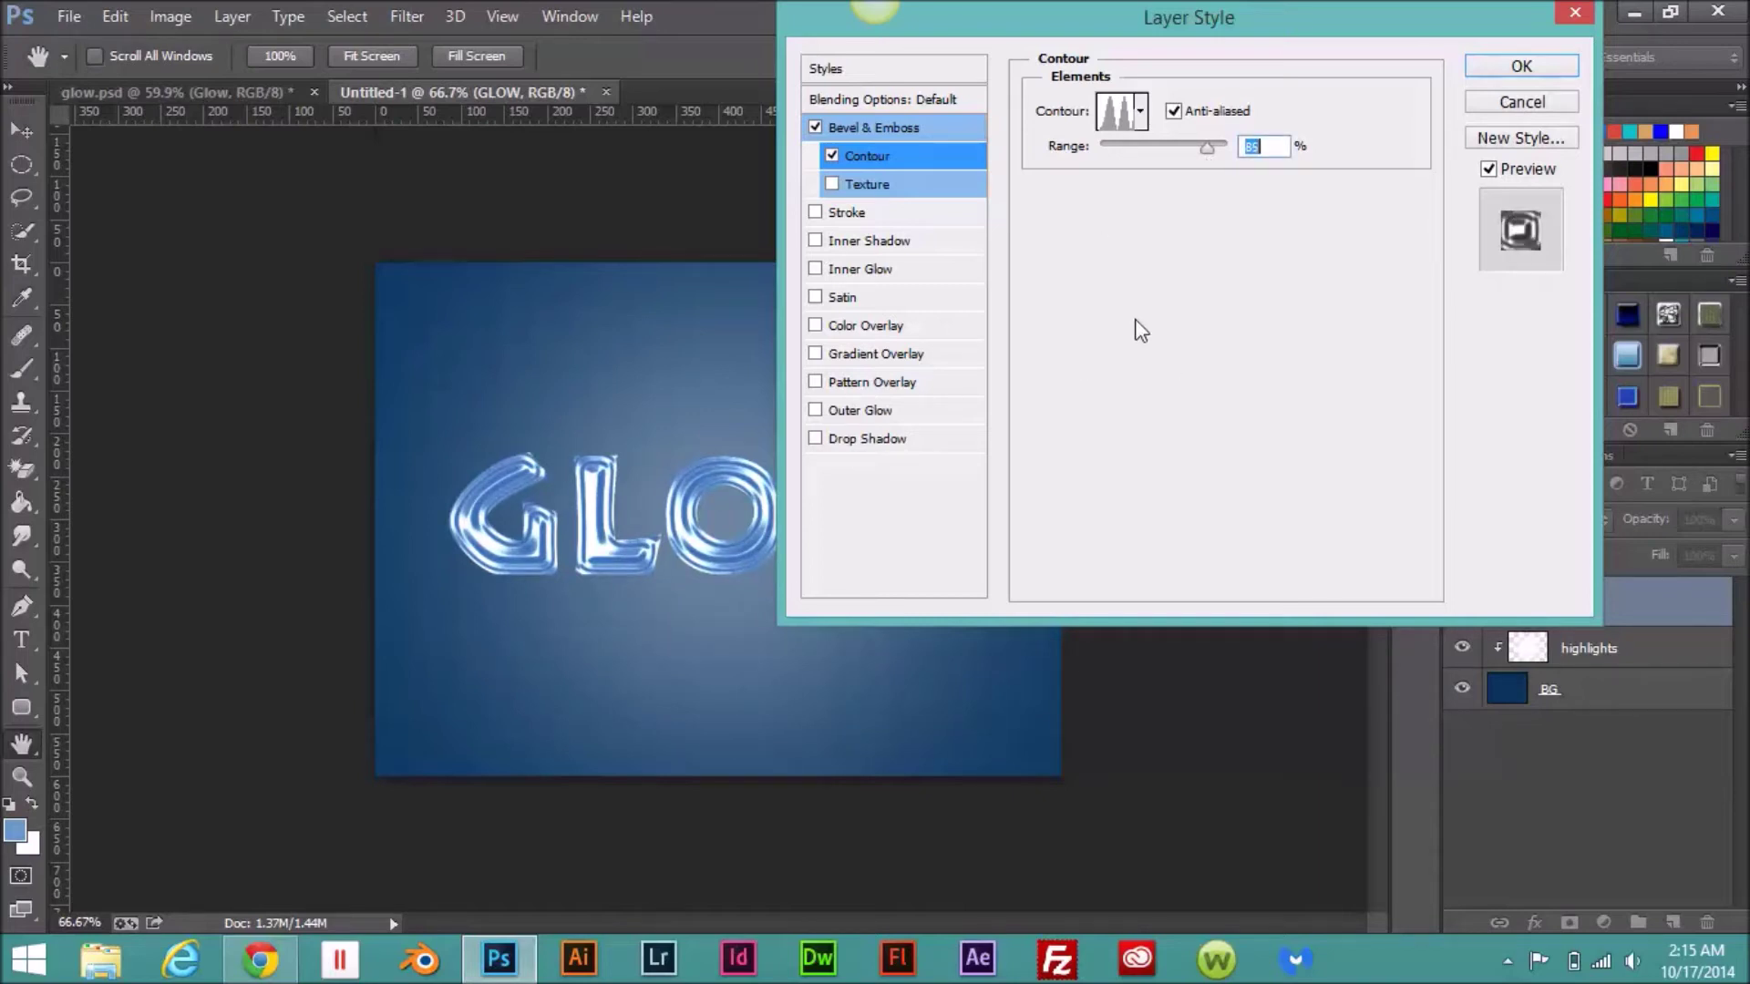
left_click(901, 124)
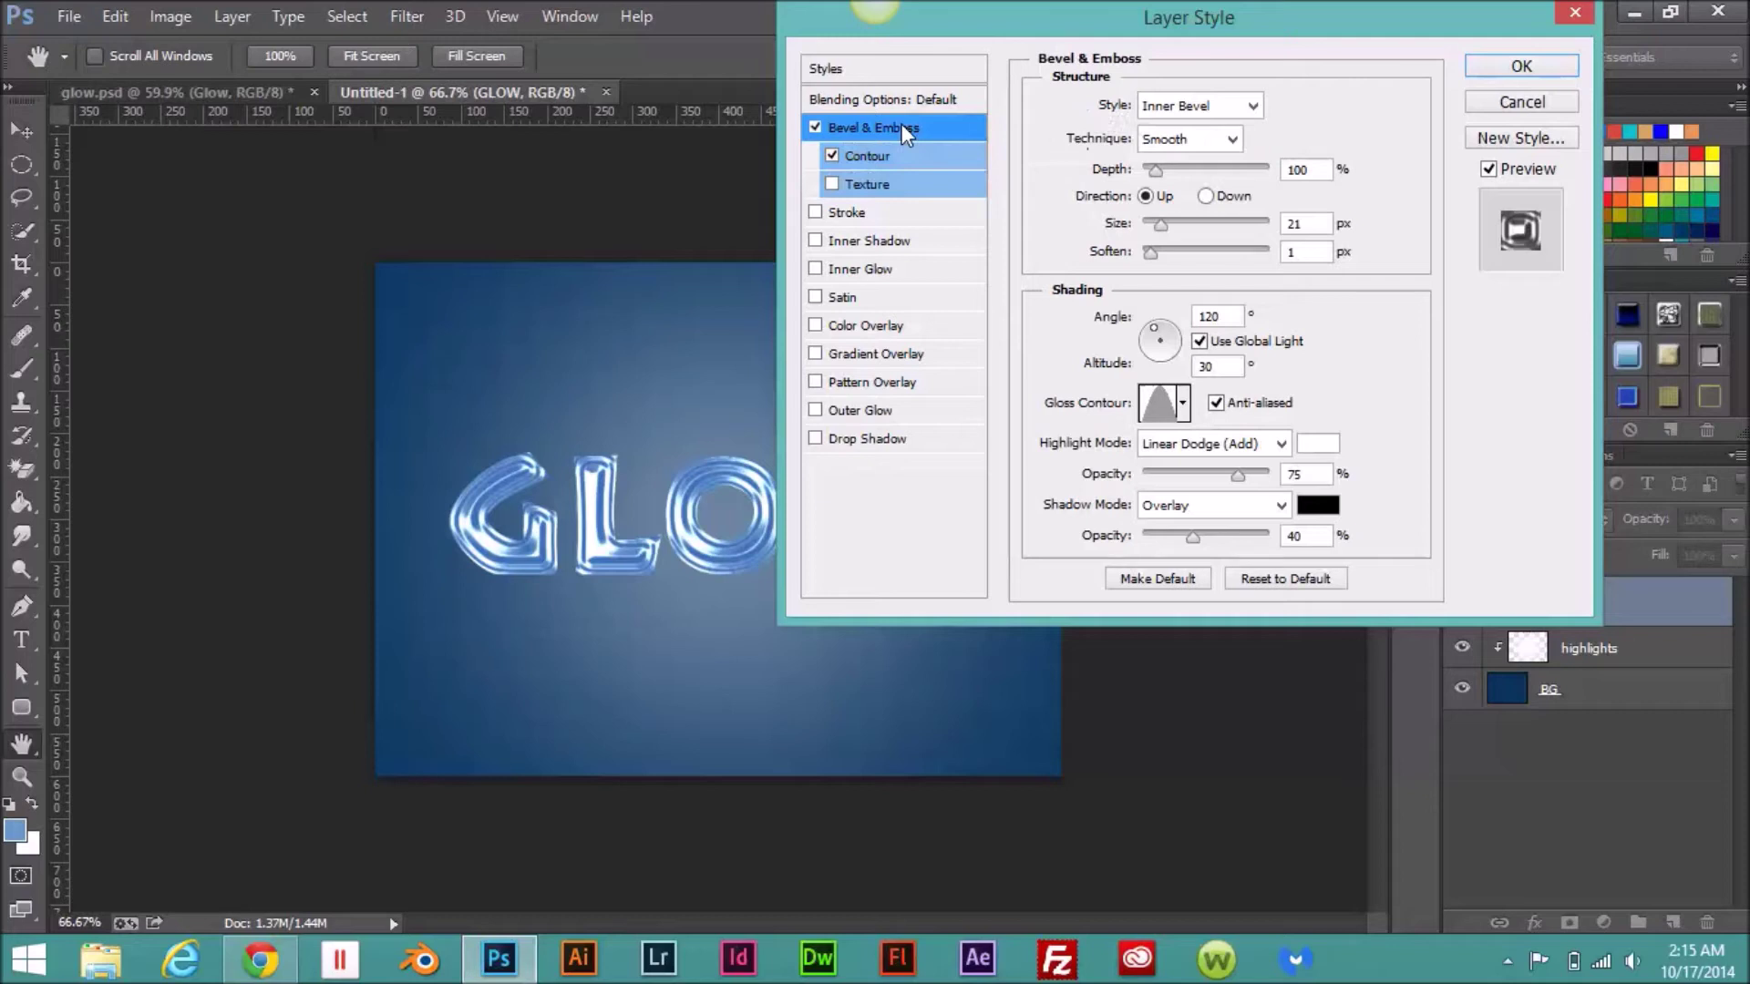
Step: Set bevel shading to a 90° angle and 55° altitude, then enable Inner Shadow
double_click(1220, 316)
type("90")
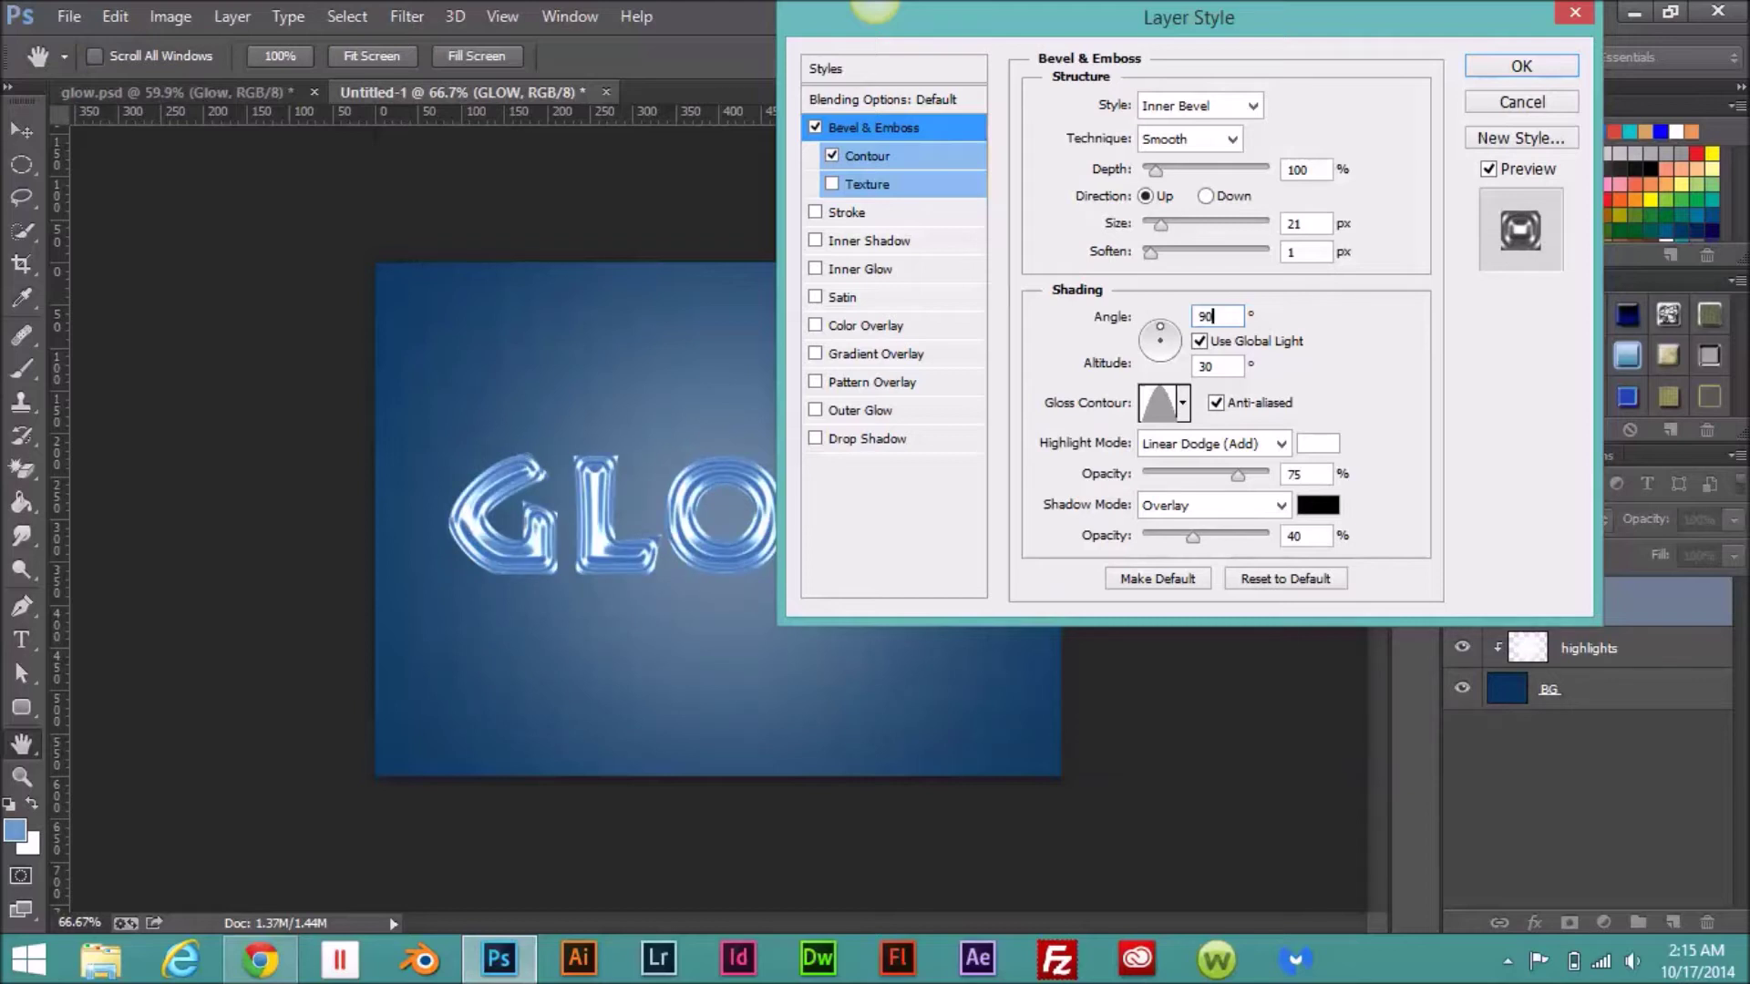
key("Tab")
type("55")
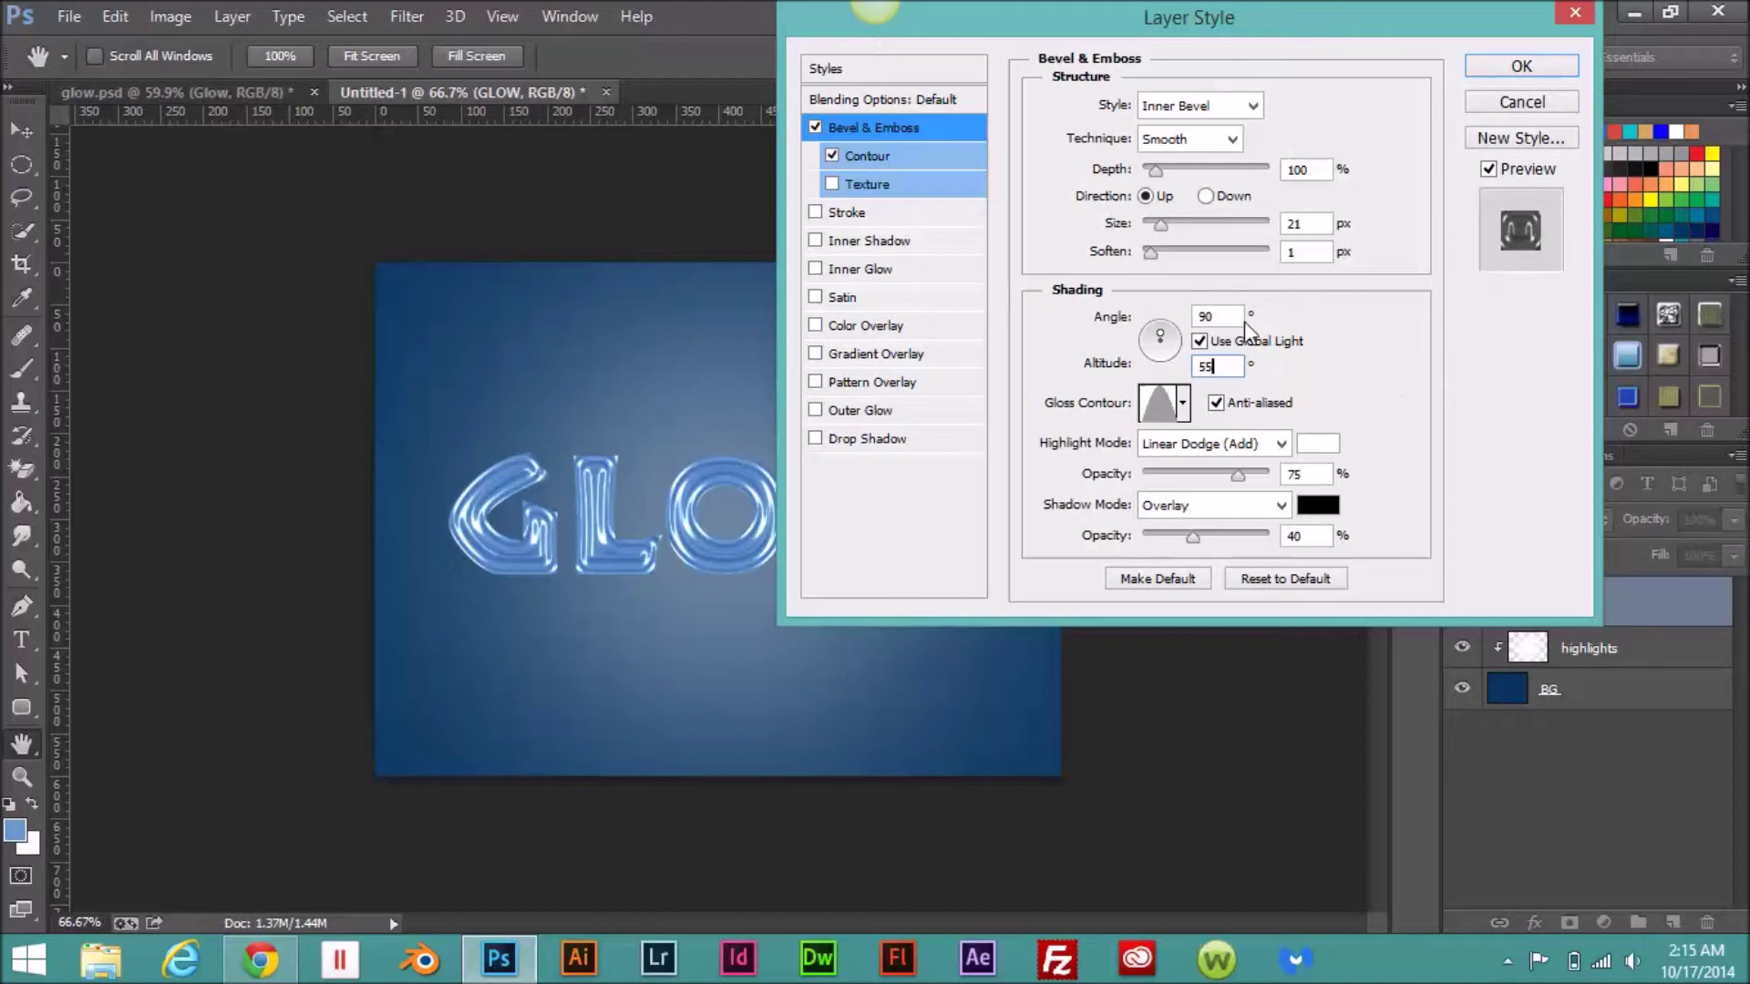
left_click(852, 242)
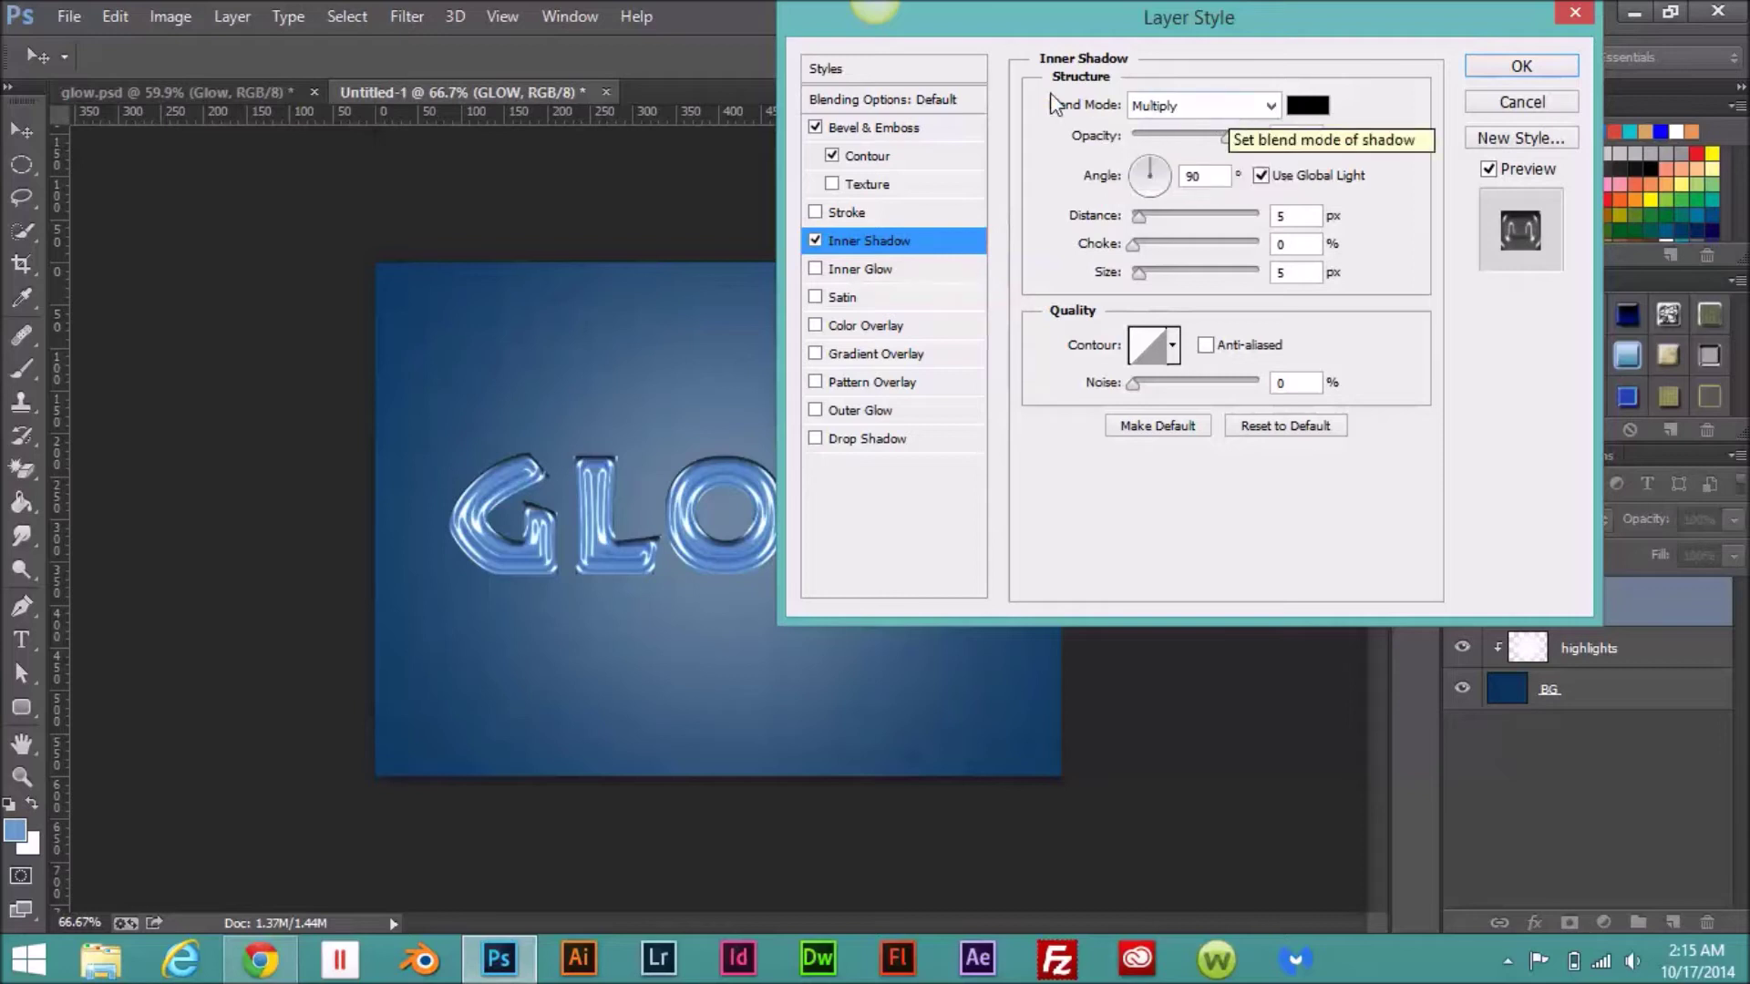
Step: Make the inner shadow Soft Light with 0 px distance and a larger size, then enable Inner Glow
left_click(1275, 105)
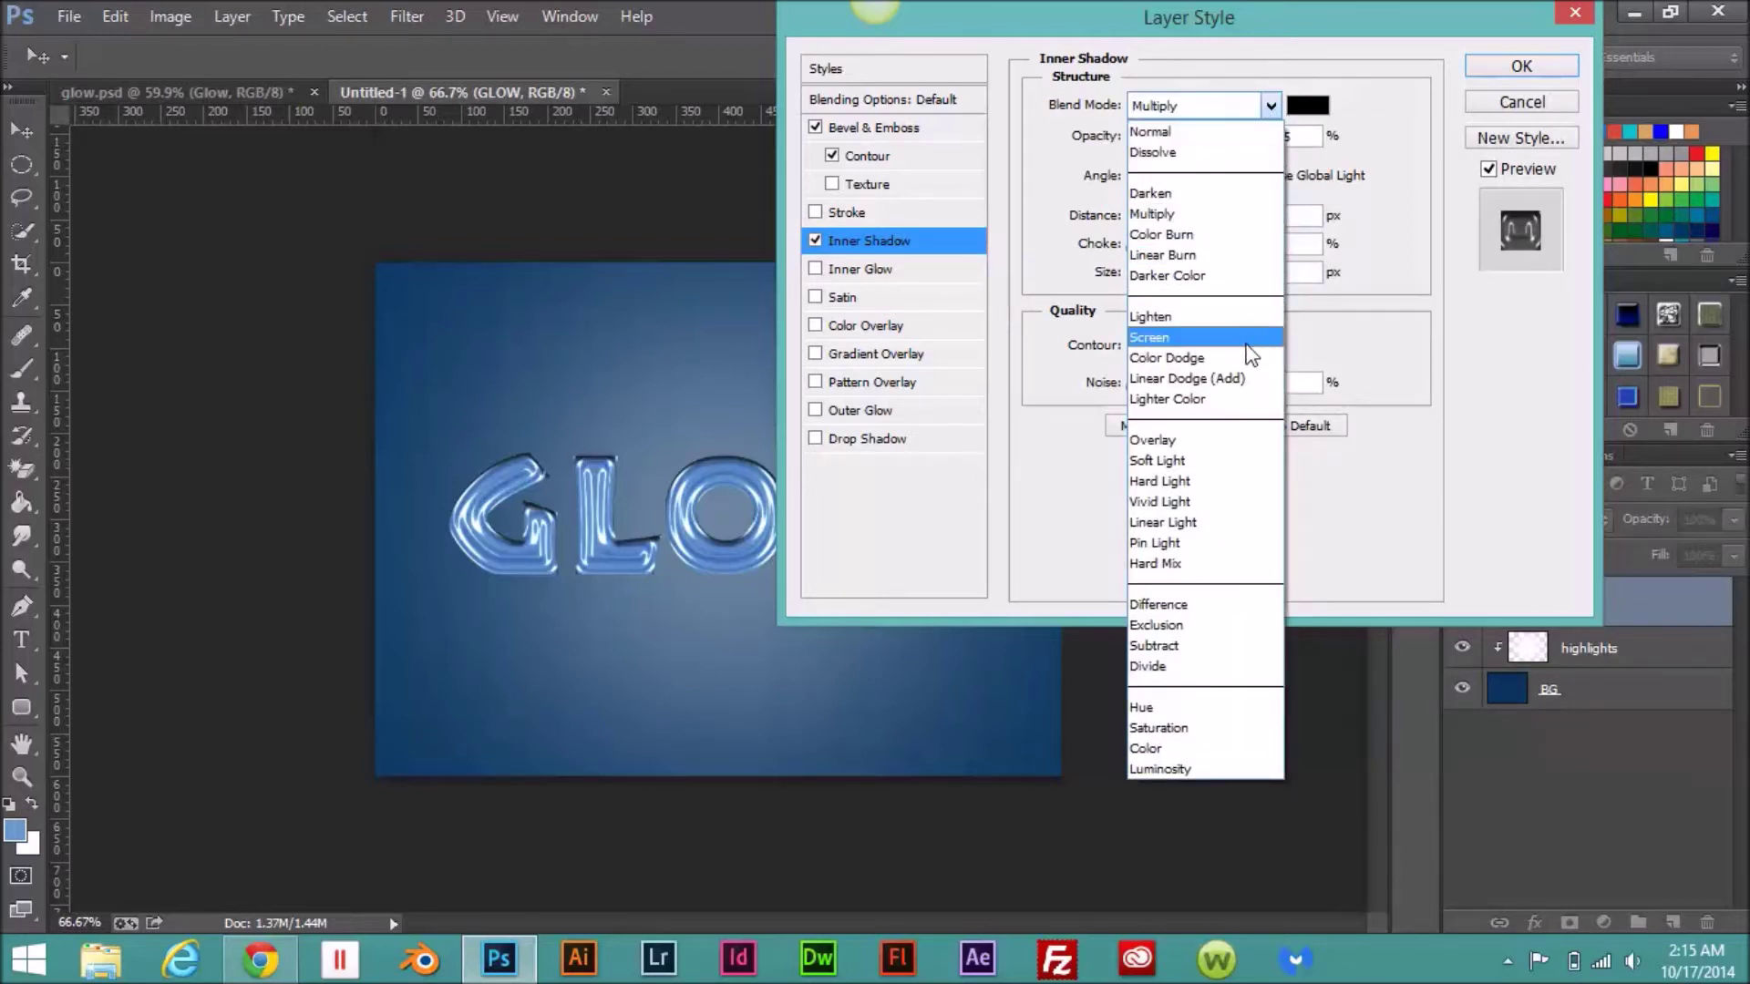
left_click(1241, 461)
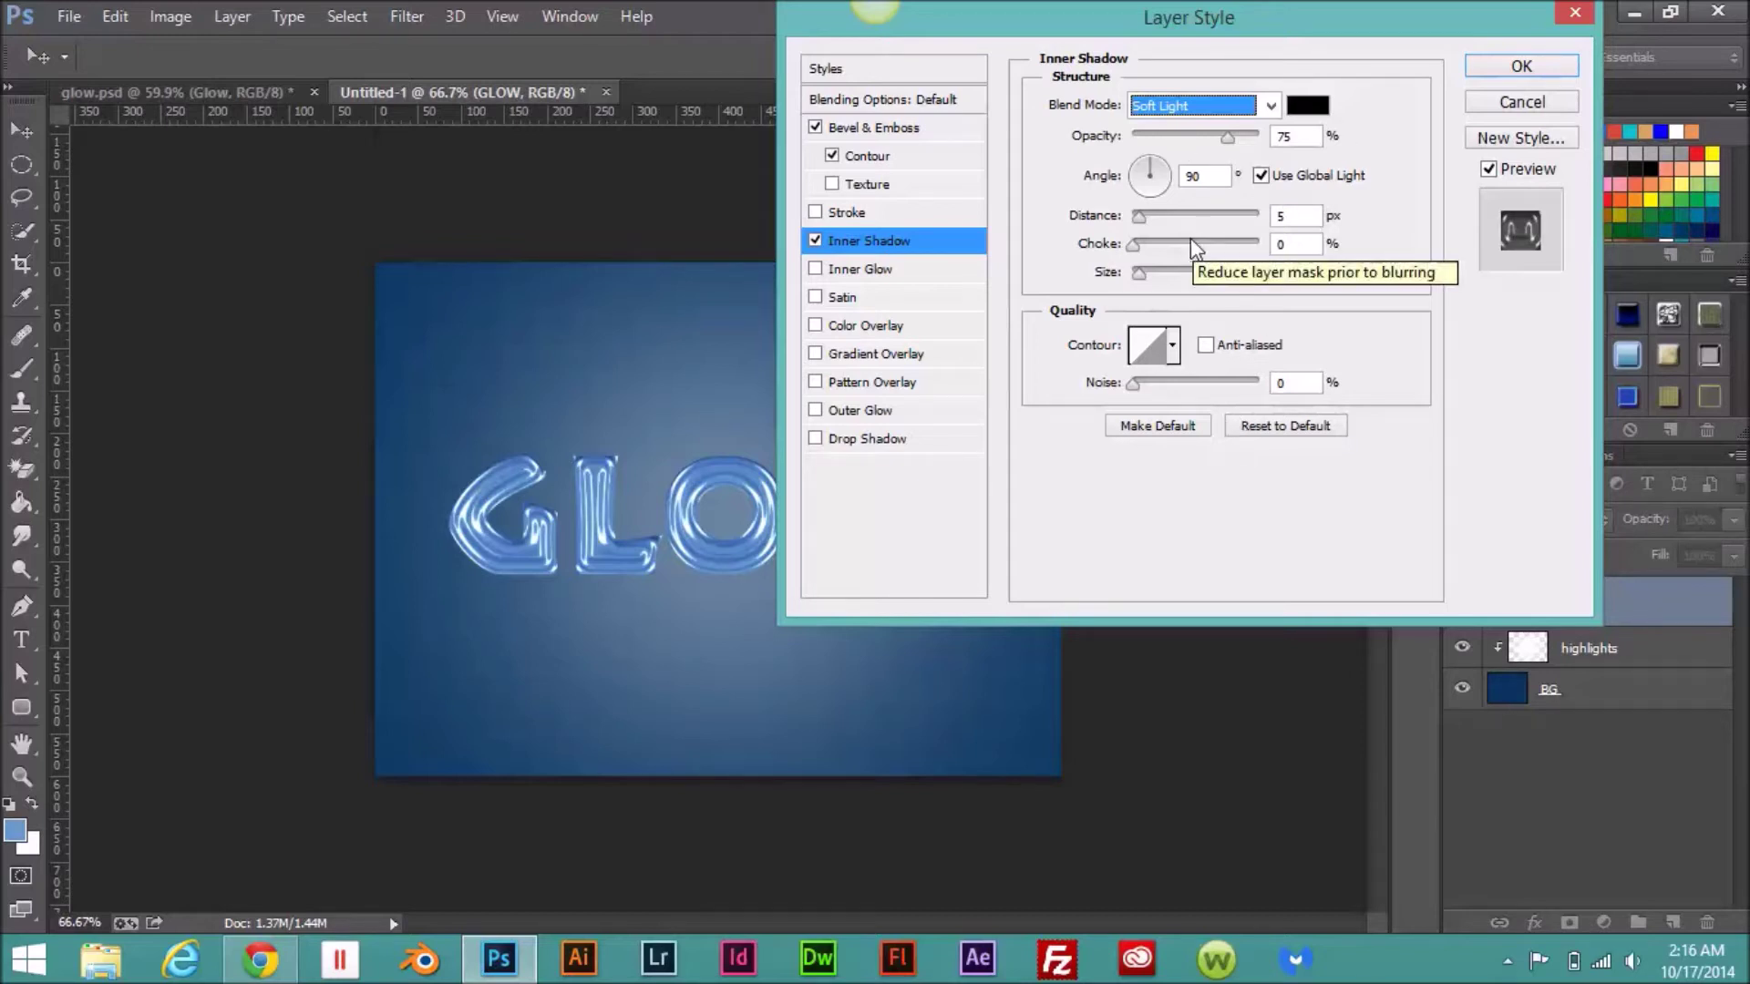
left_click_drag(1140, 217, 1098, 220)
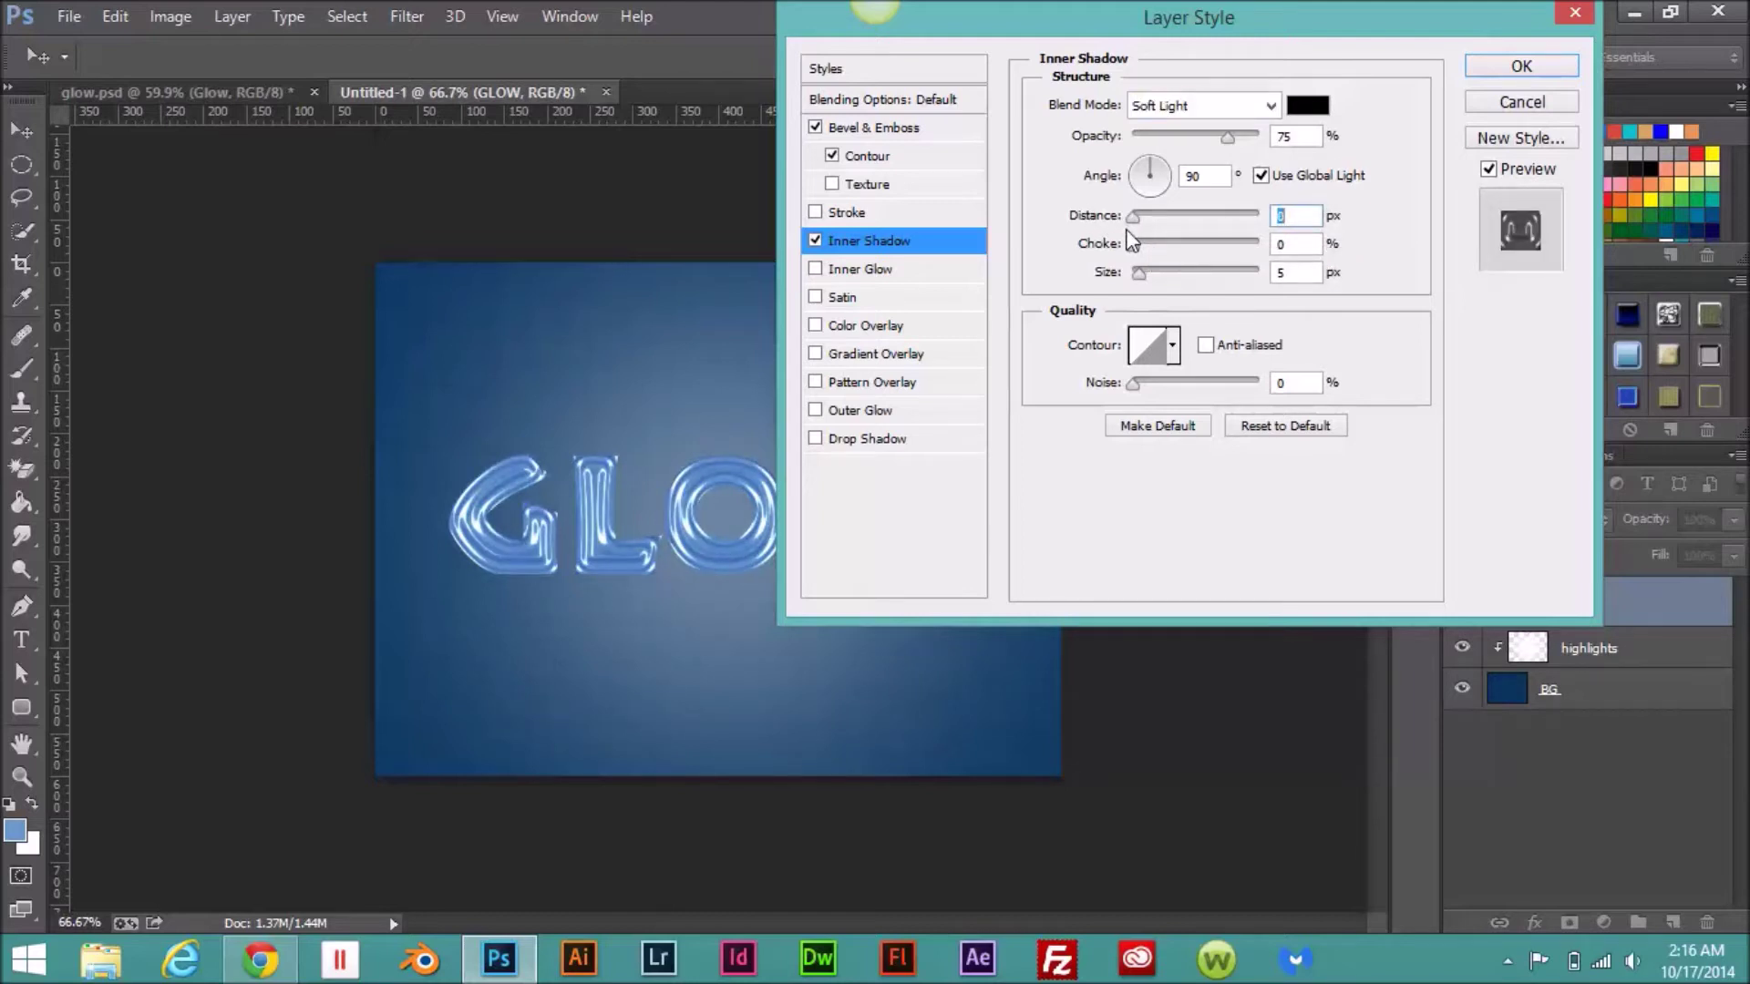
left_click(1139, 272)
left_click_drag(1145, 271, 1162, 272)
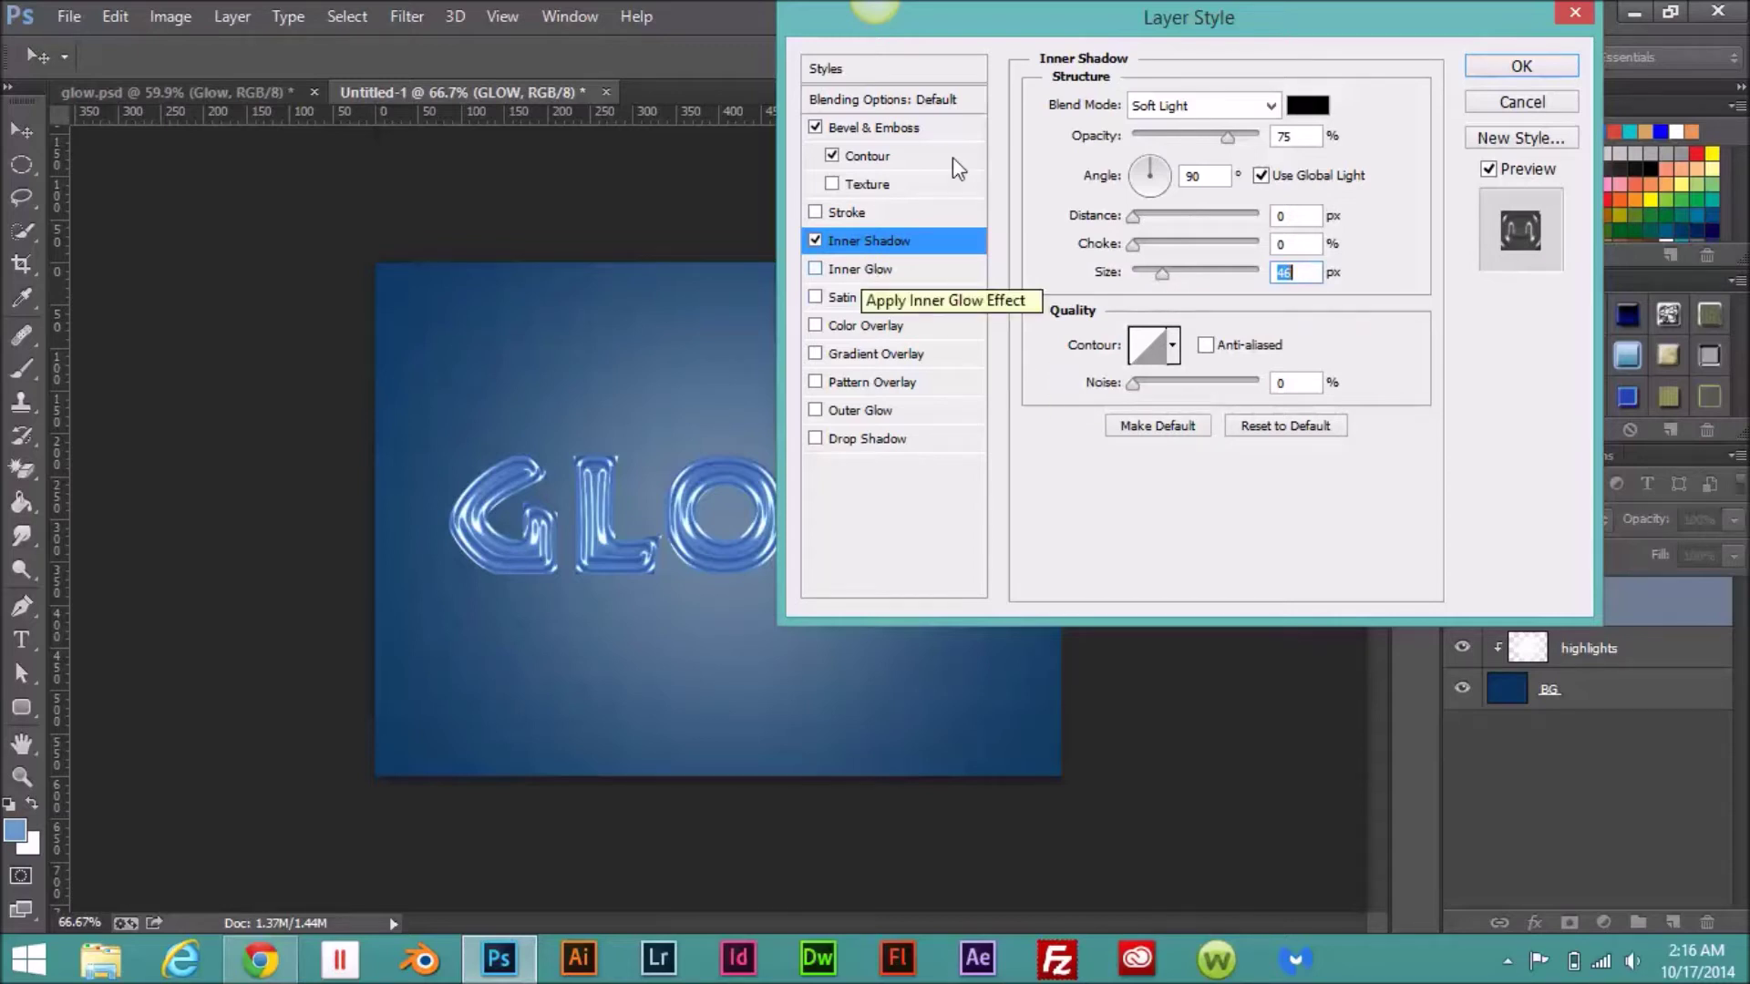
left_click_drag(1003, 9, 1052, 29)
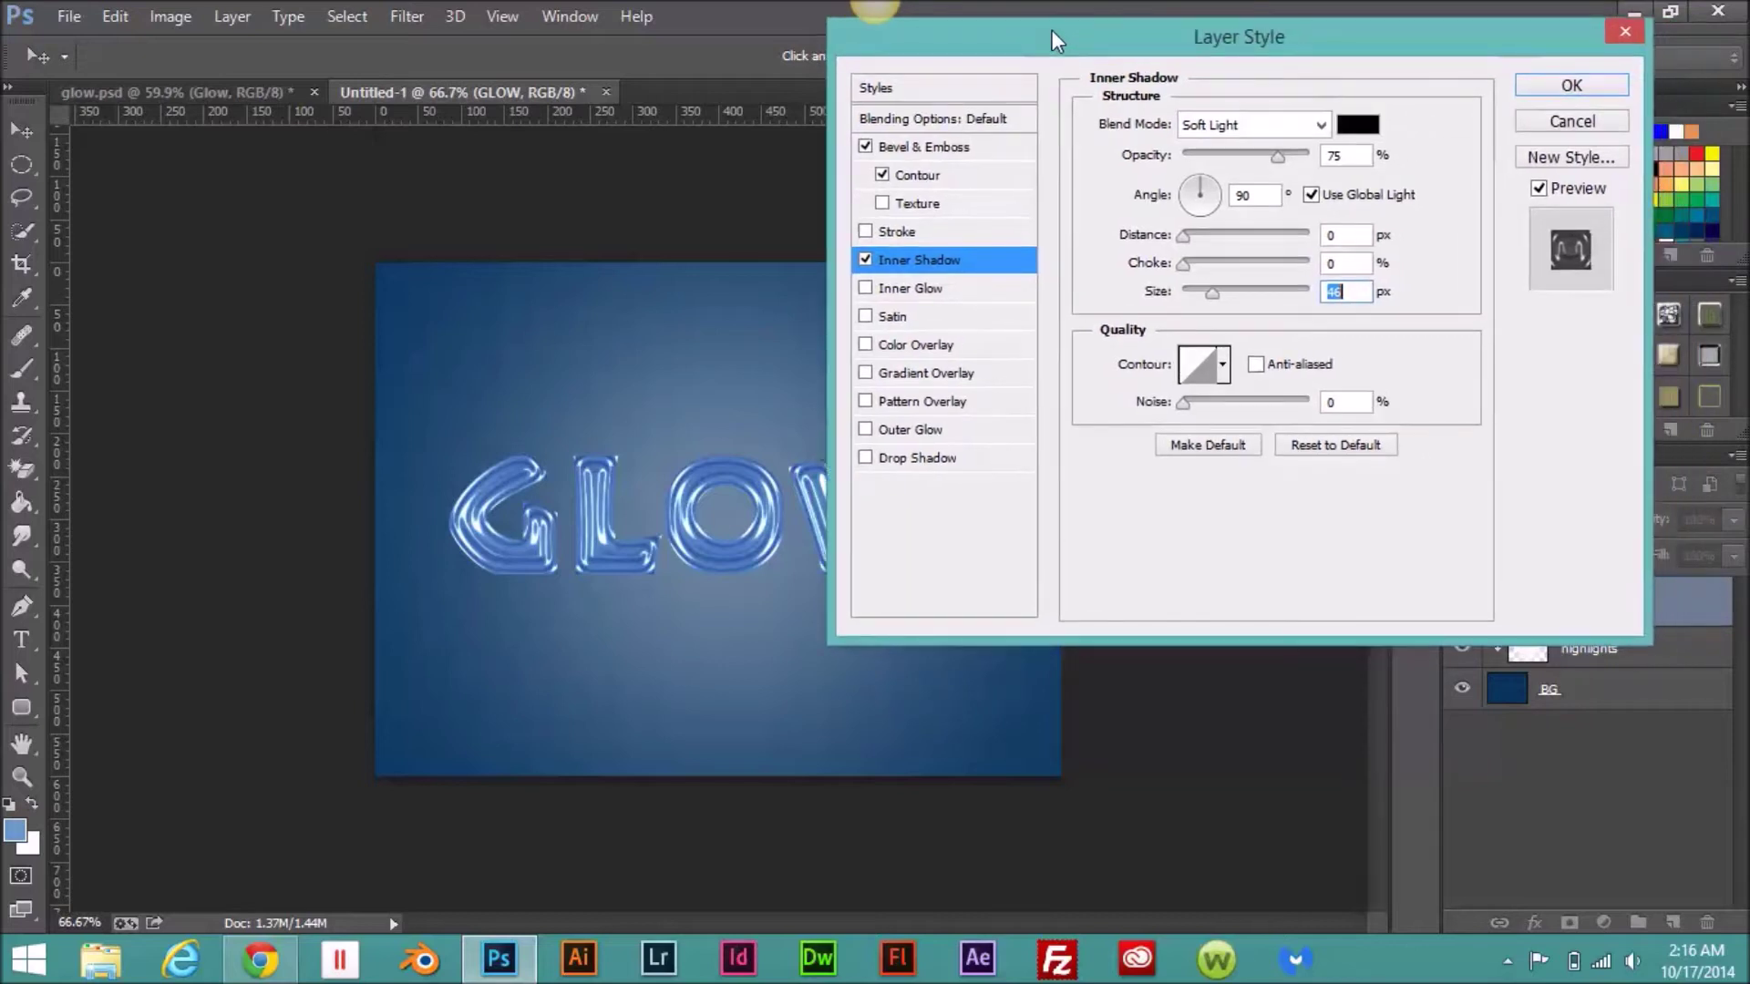
left_click(939, 290)
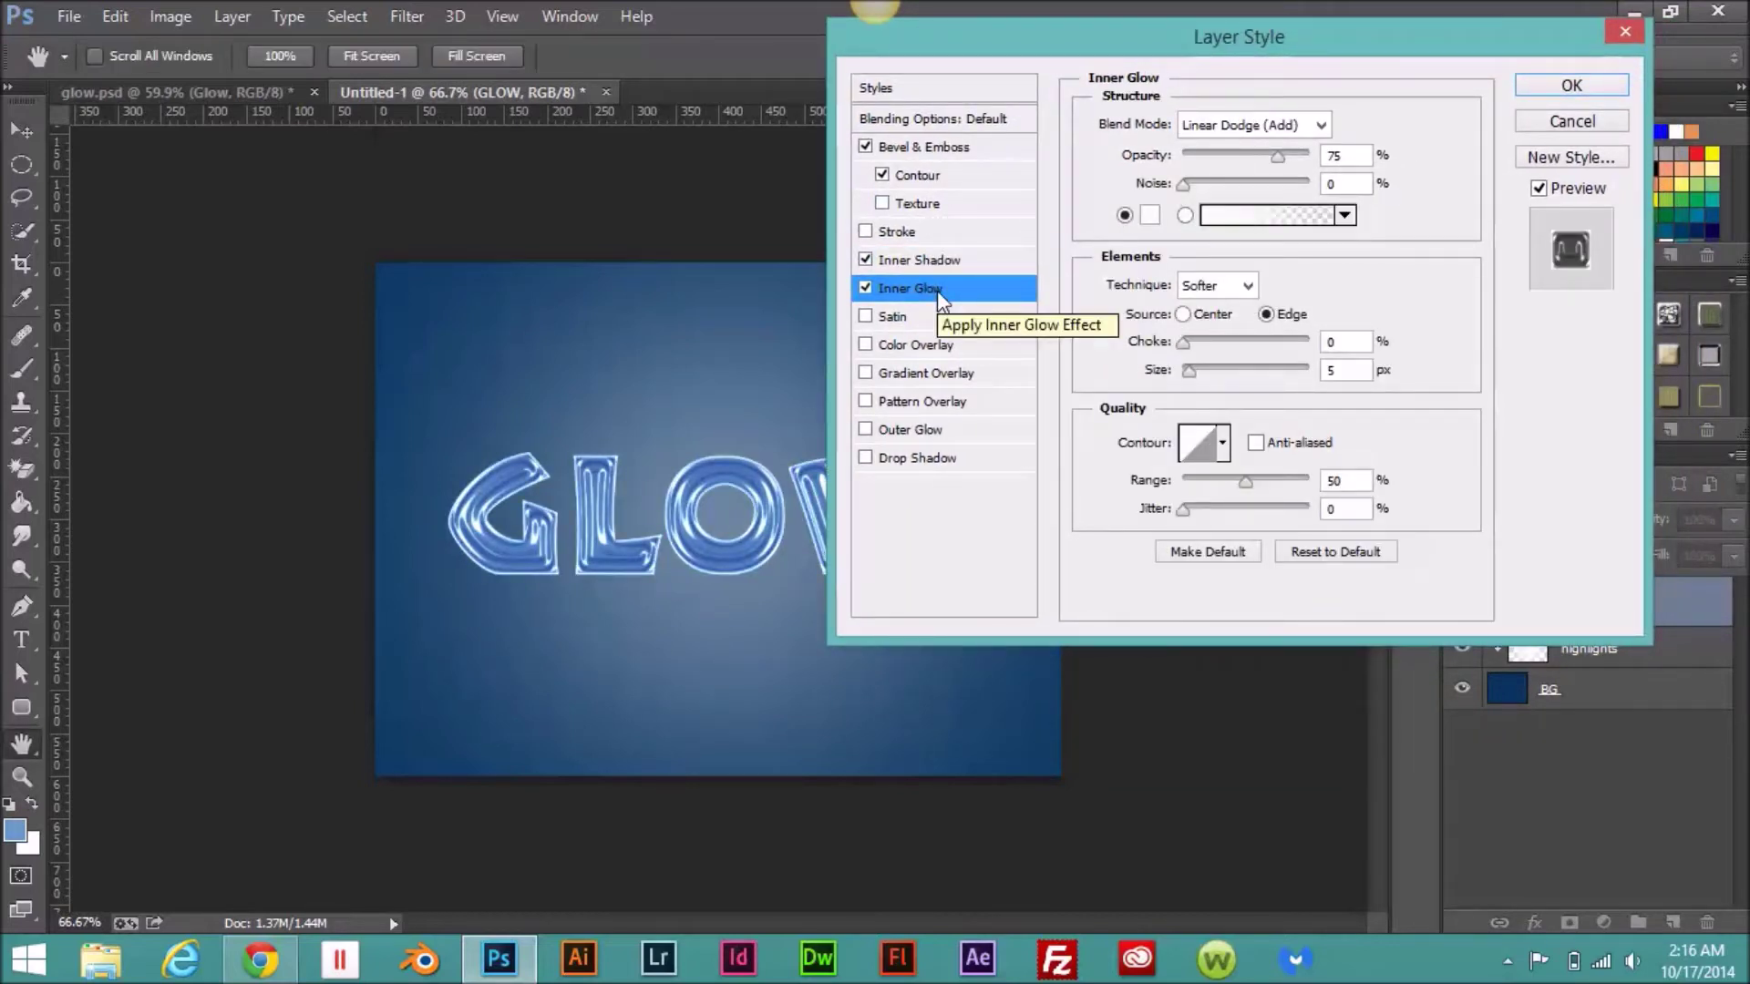
Step: Set the inner glow to Overlay at 100% opacity, Center source and 30% choke
left_click(1322, 125)
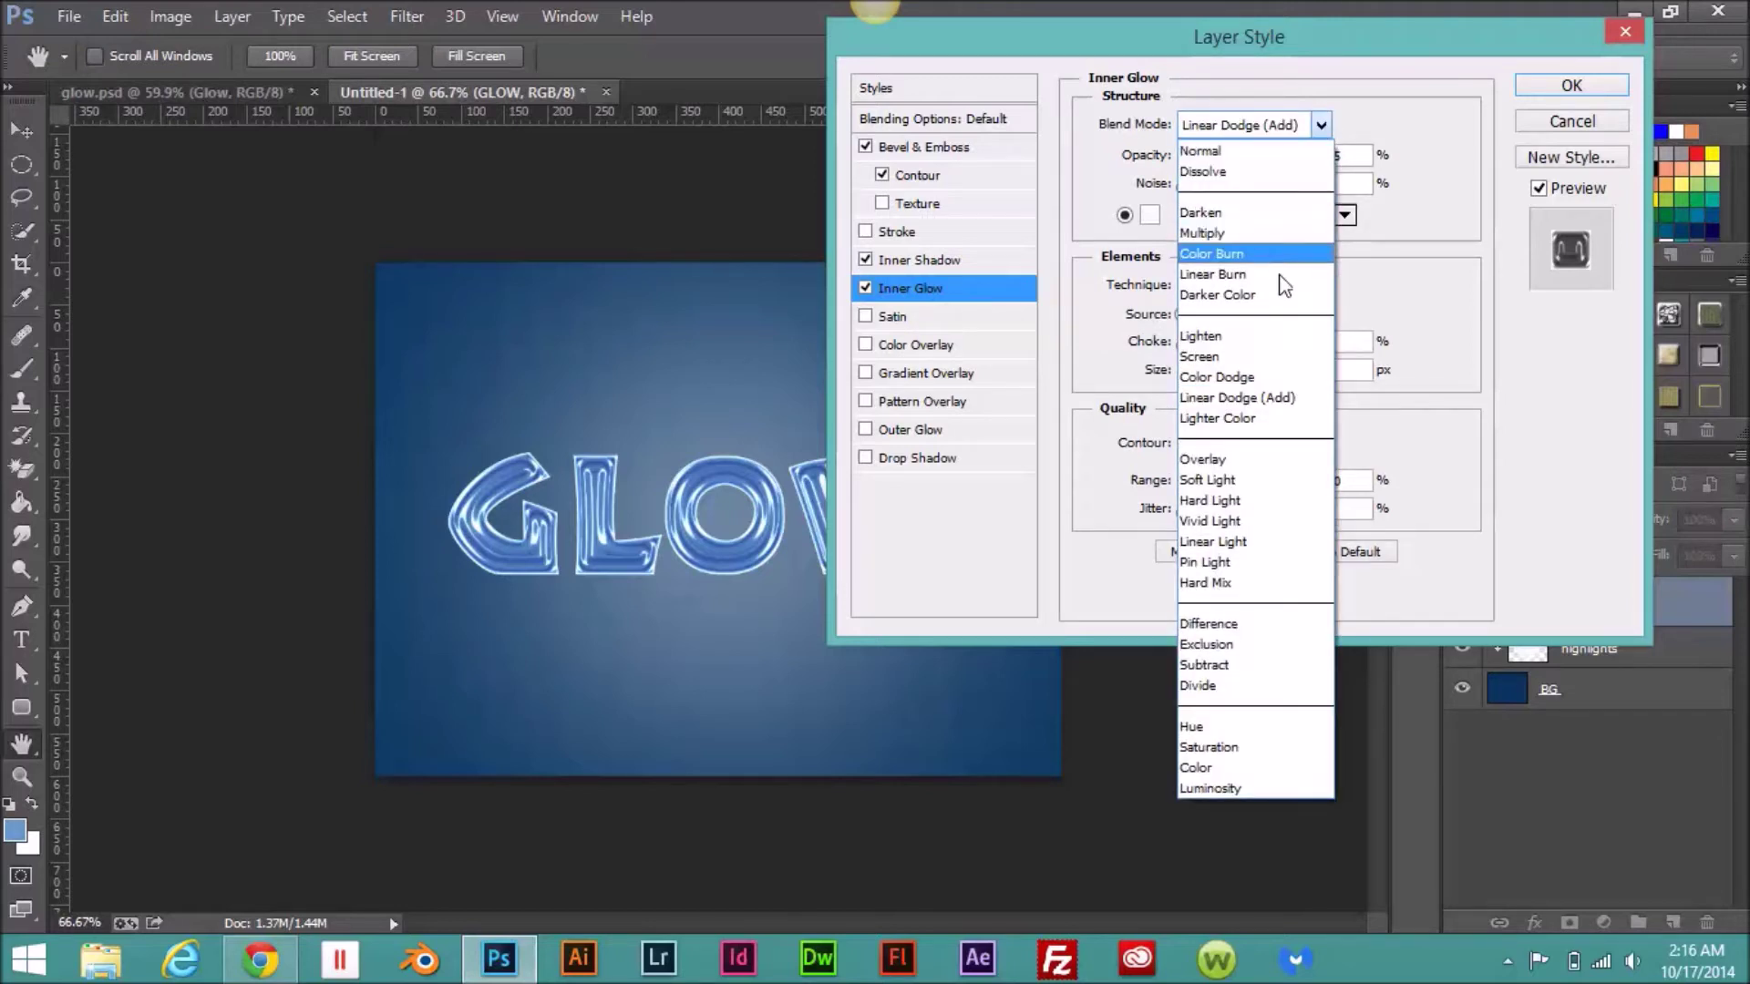
left_click(1283, 462)
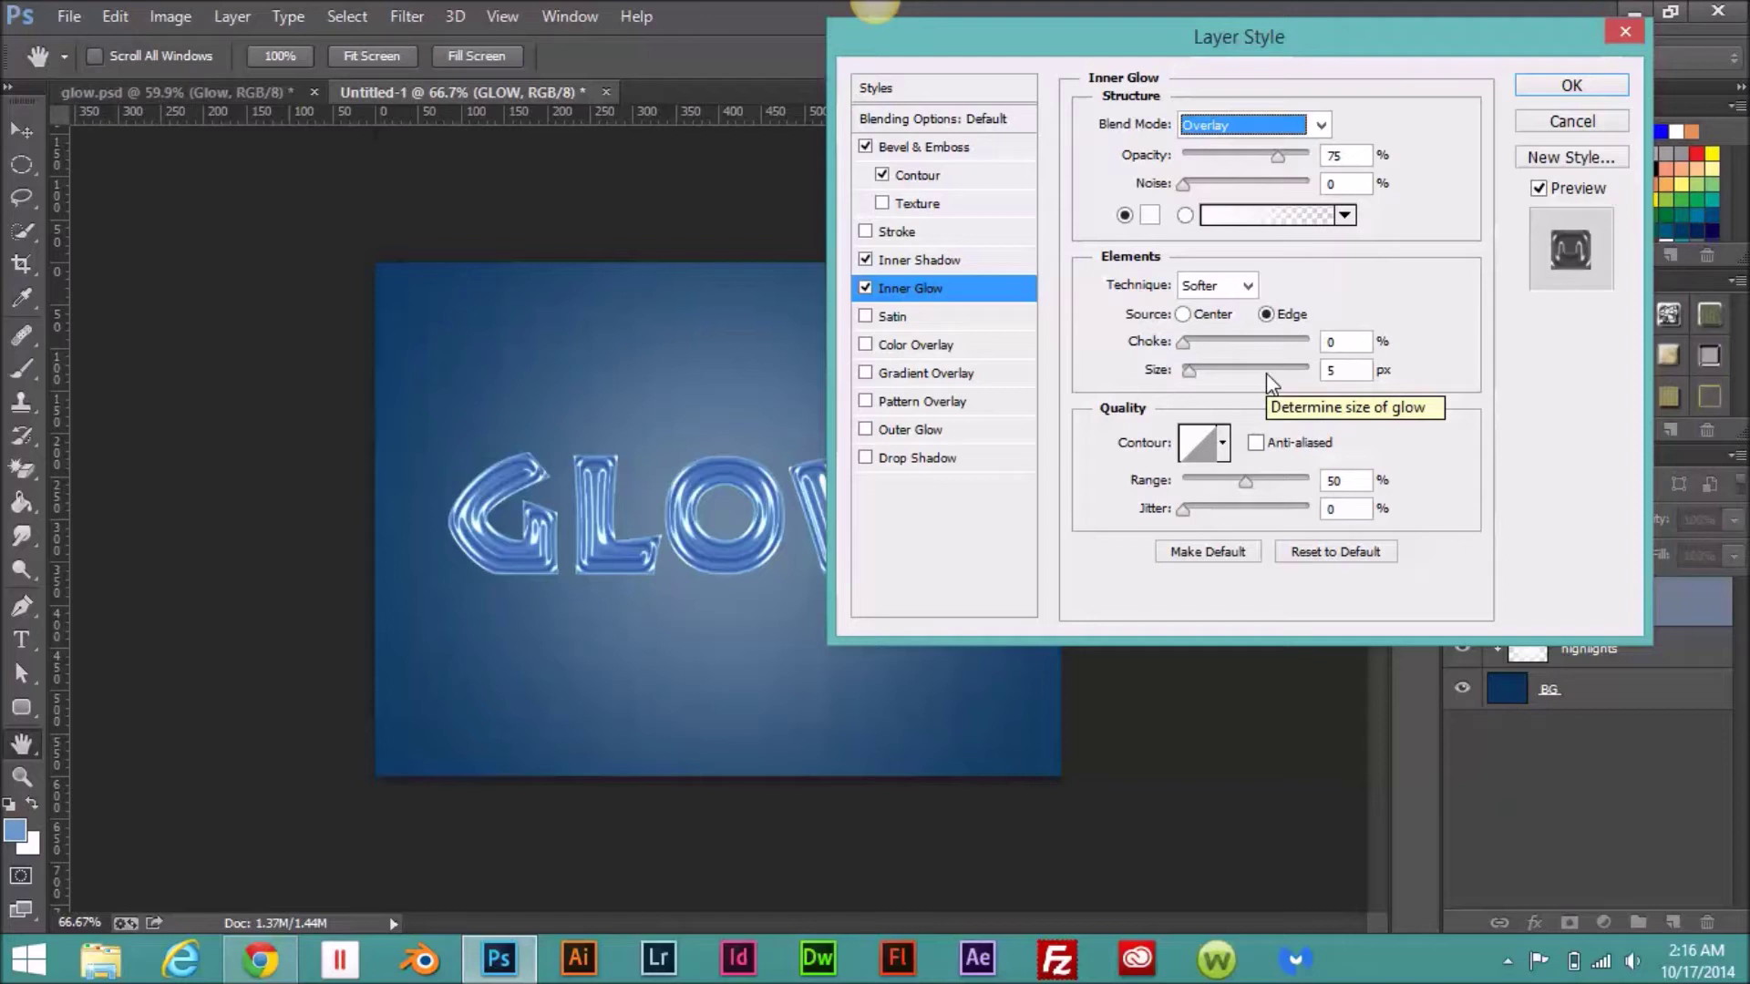
left_click_drag(1279, 157, 1327, 172)
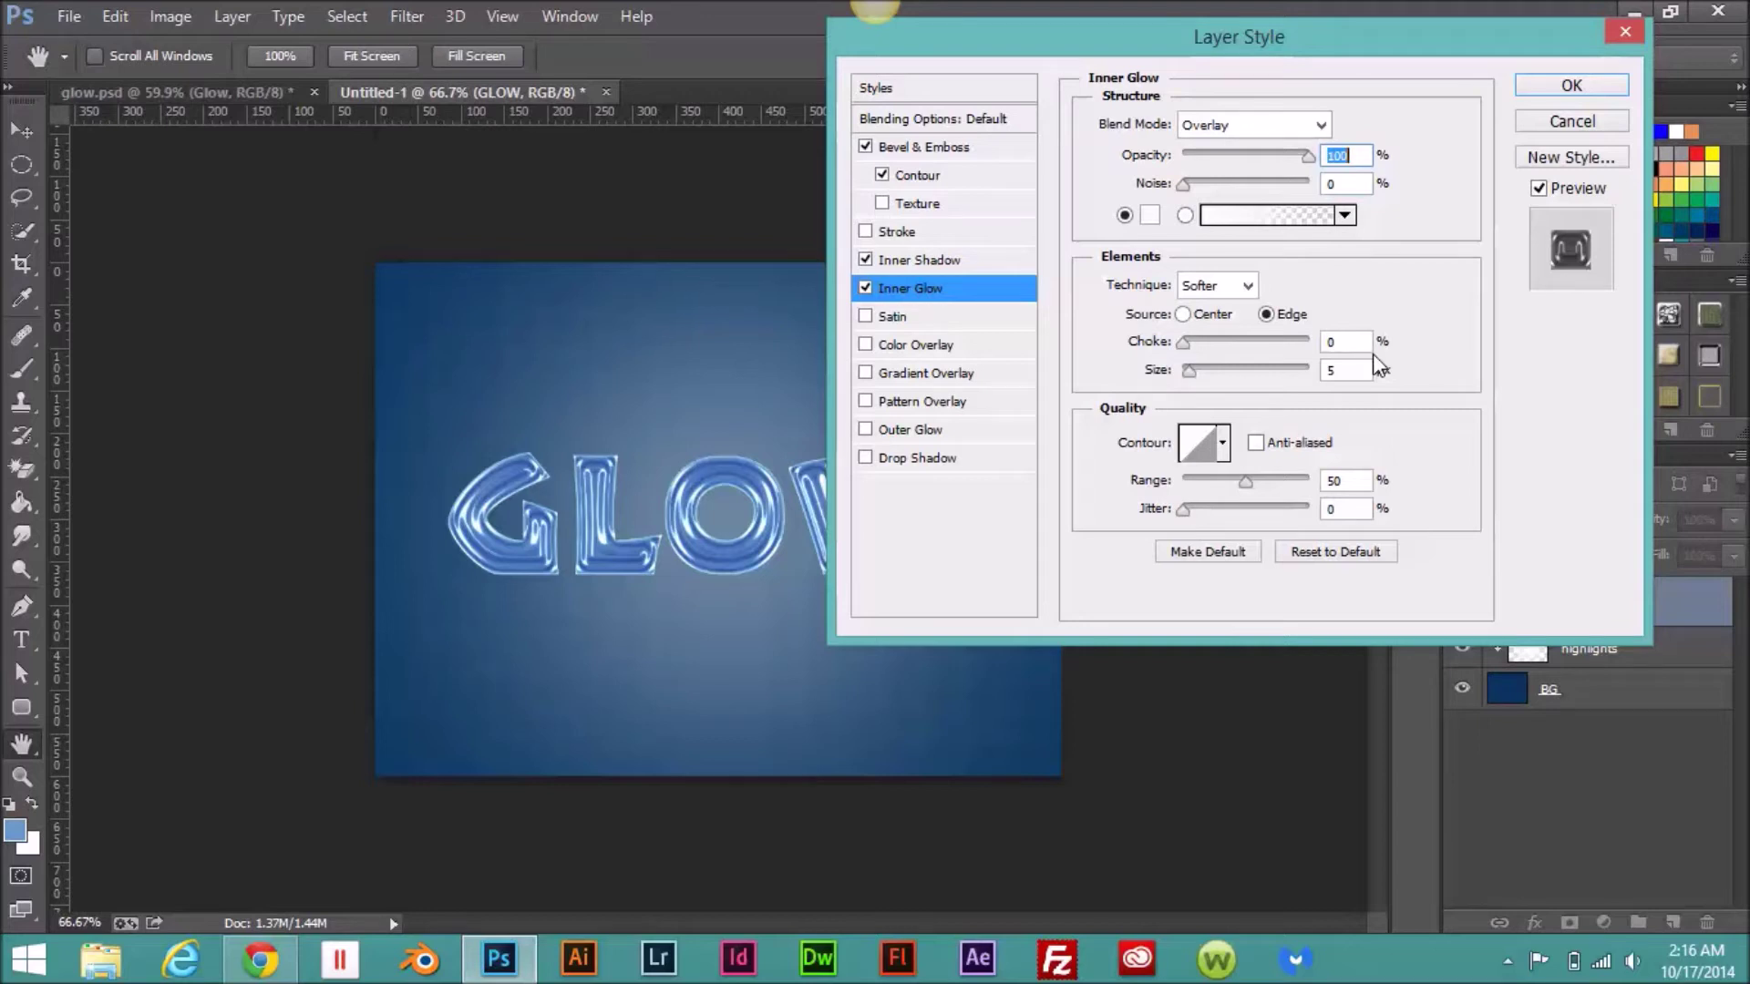
left_click(1184, 314)
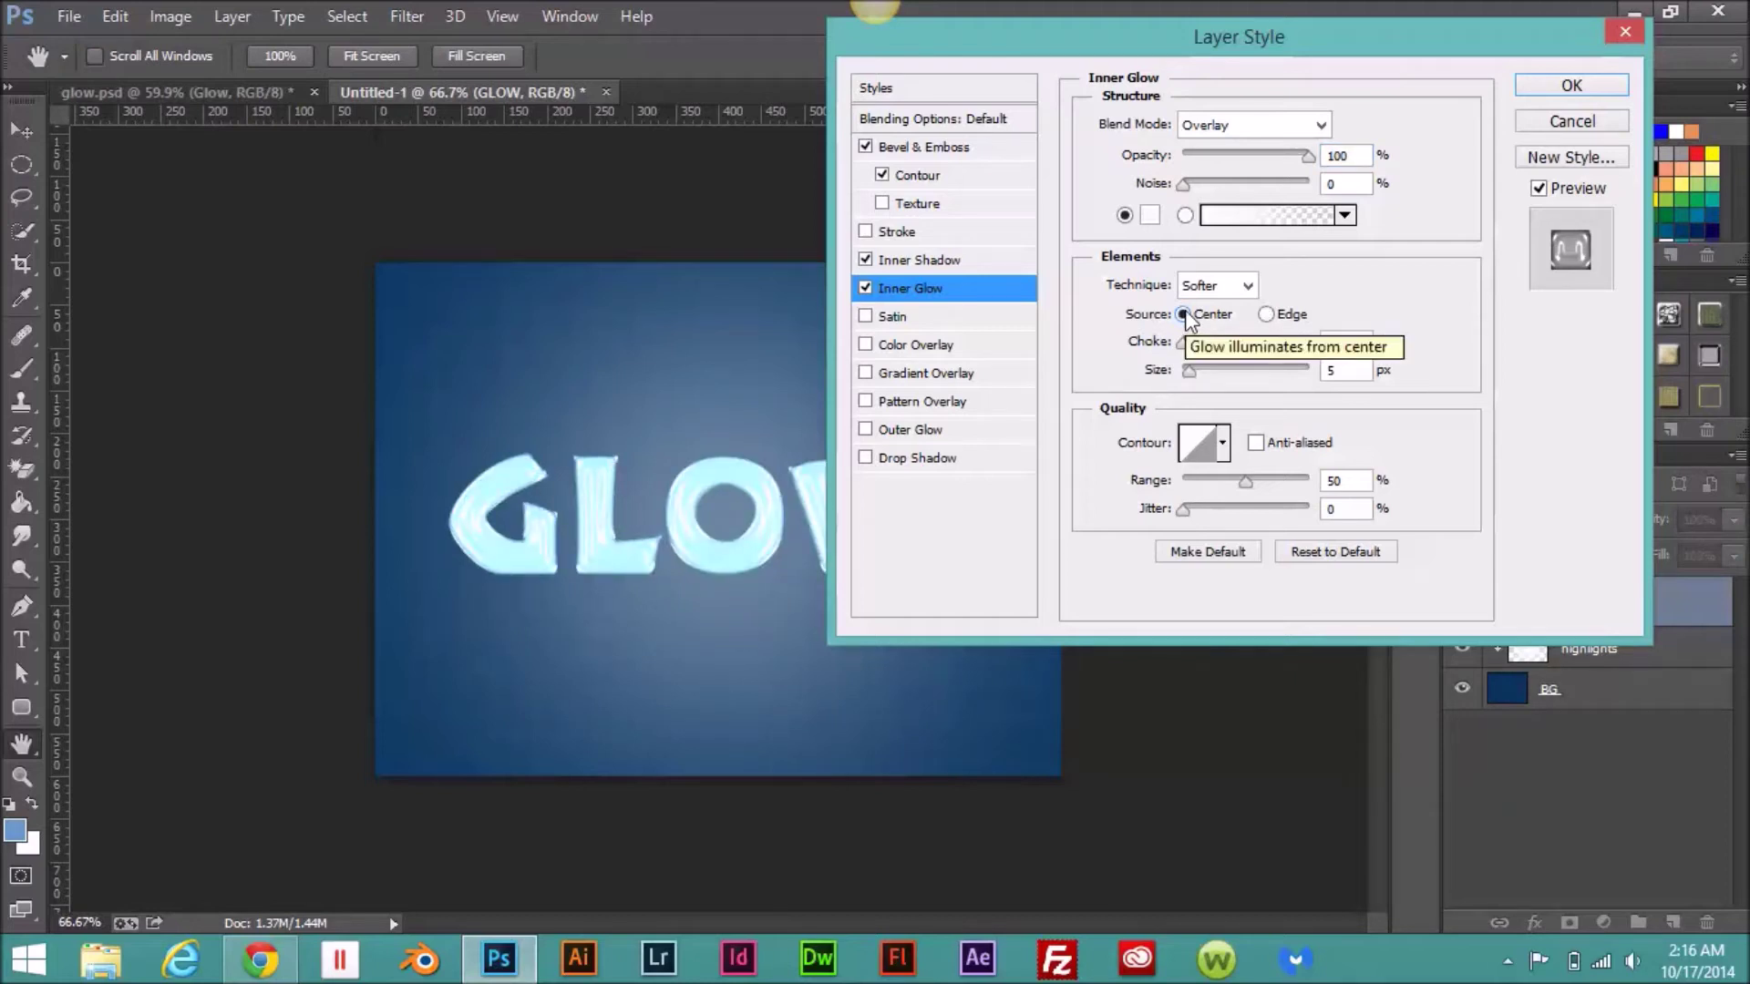
left_click_drag(1181, 341, 1221, 349)
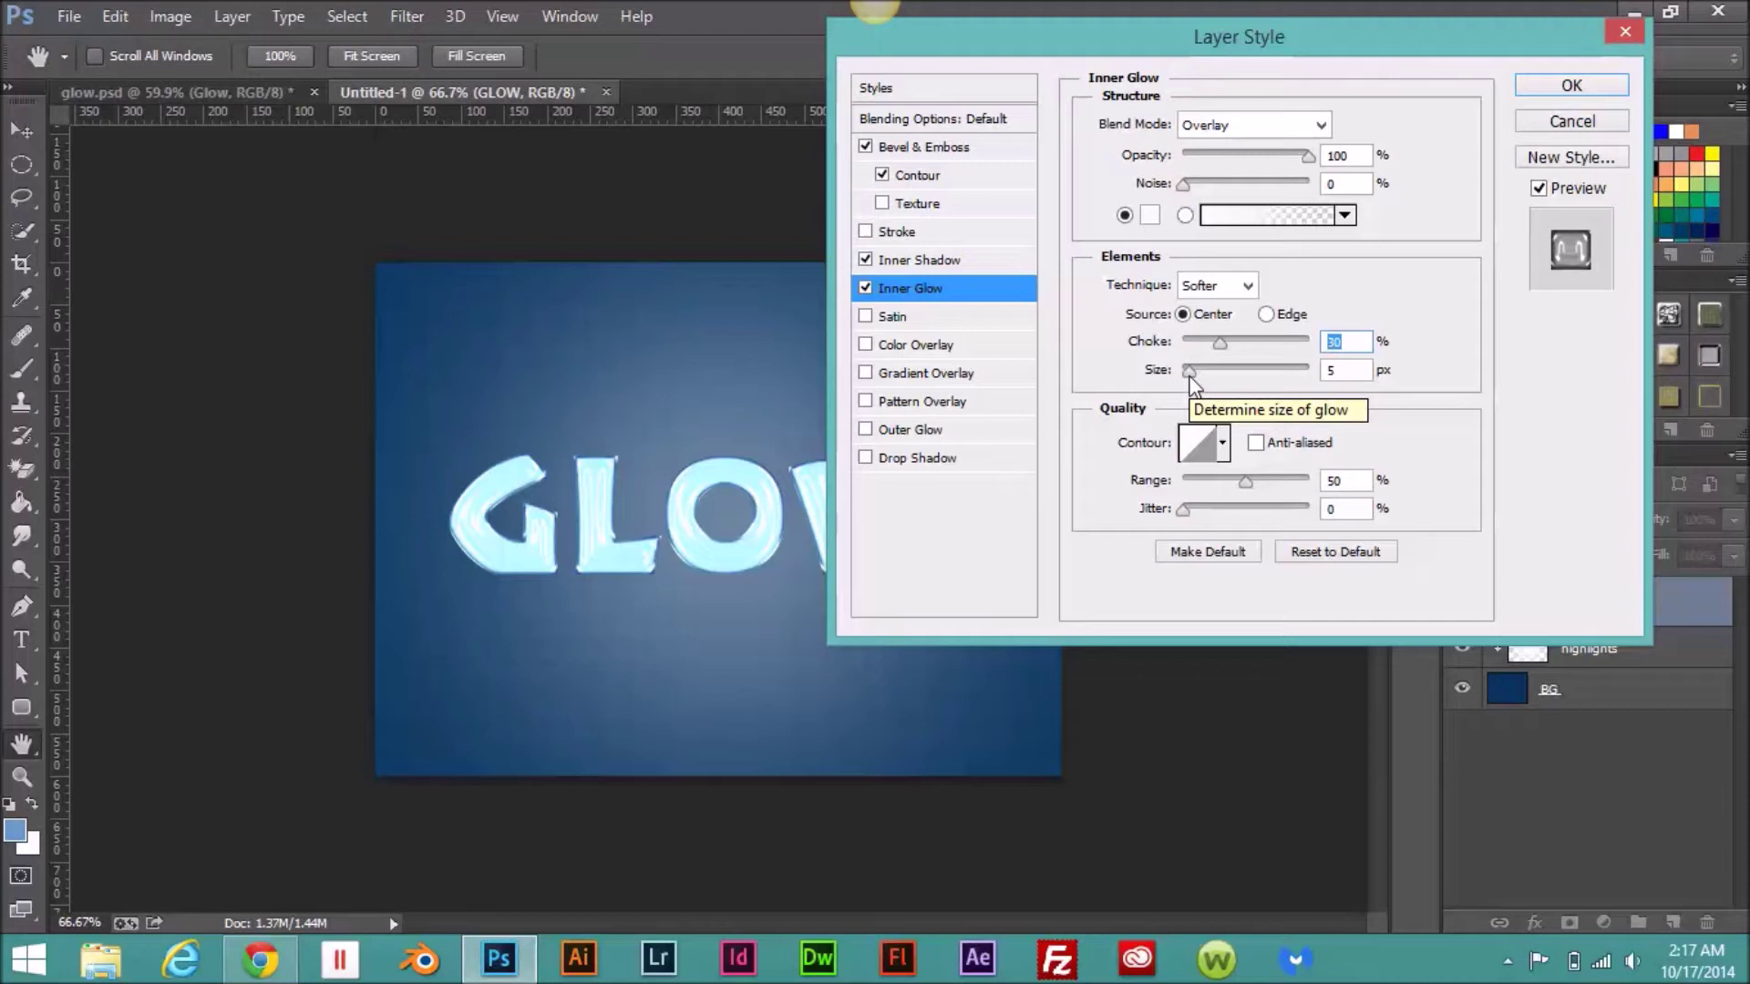
Step: Set the inner glow size to 30 px
left_click_drag(1189, 374, 1187, 373)
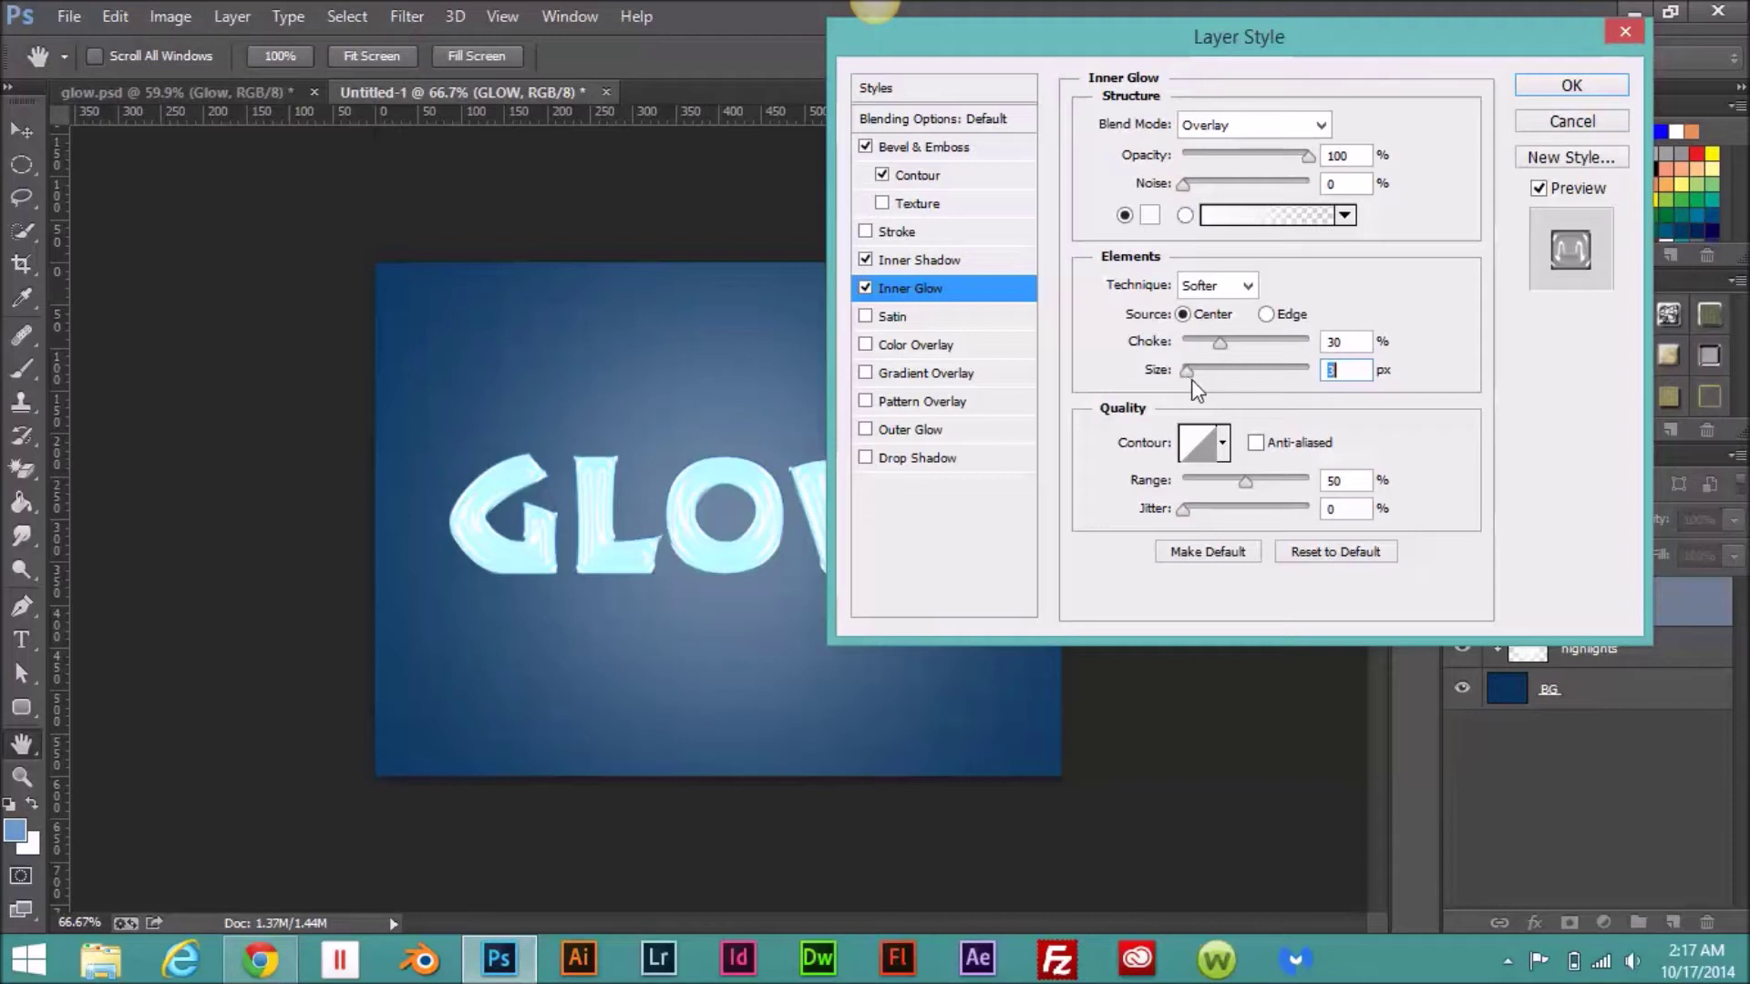
left_click_drag(1328, 53, 1164, 41)
left_click_drag(1016, 347, 1030, 350)
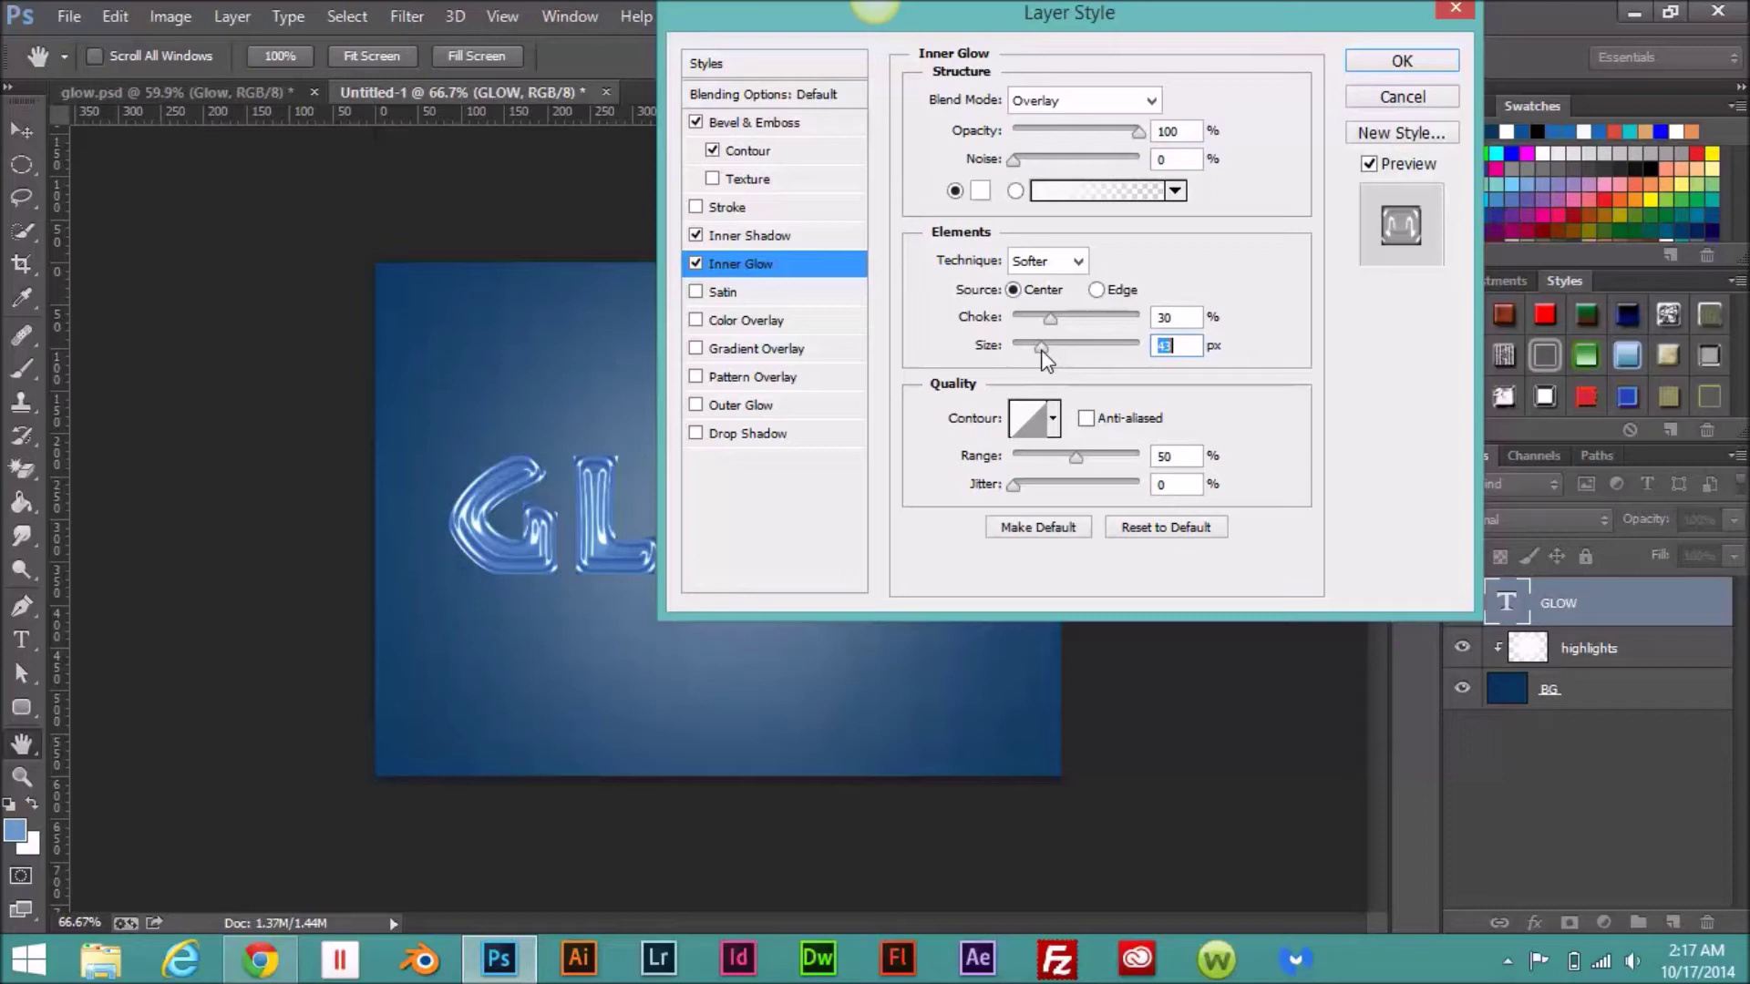
left_click_drag(1042, 352, 1034, 350)
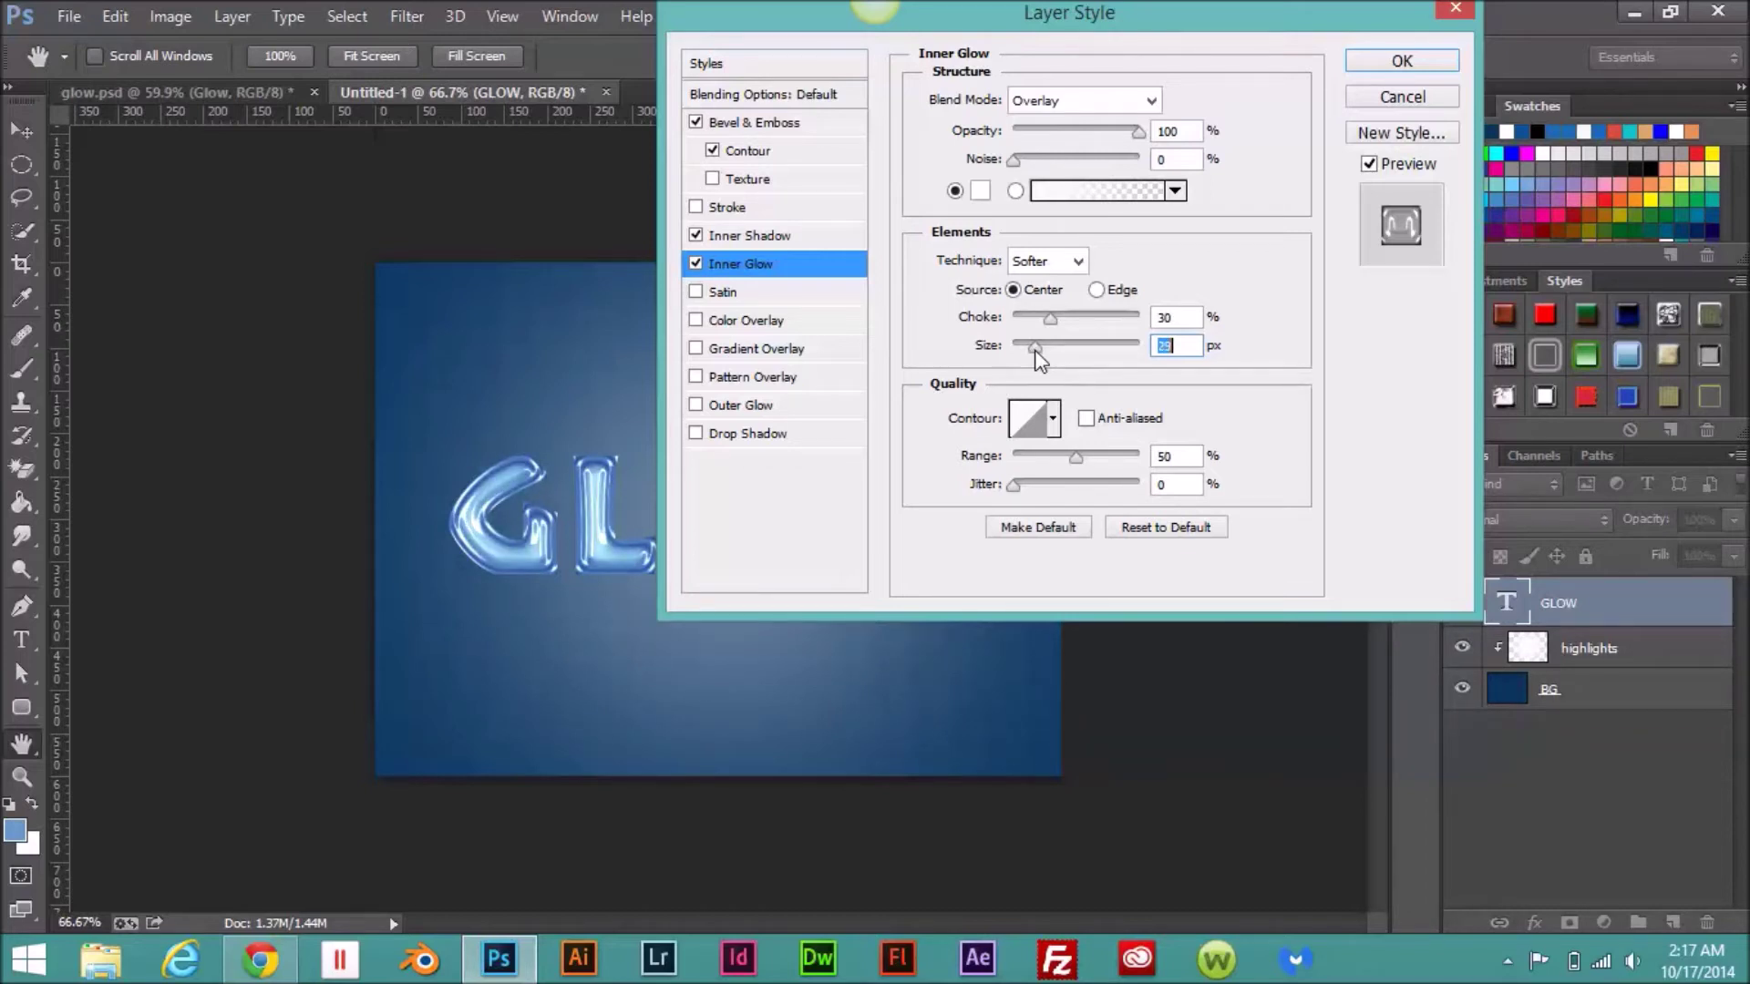
left_click_drag(1036, 350, 1038, 352)
left_click_drag(1037, 350, 1039, 359)
left_click_drag(1032, 348, 1033, 348)
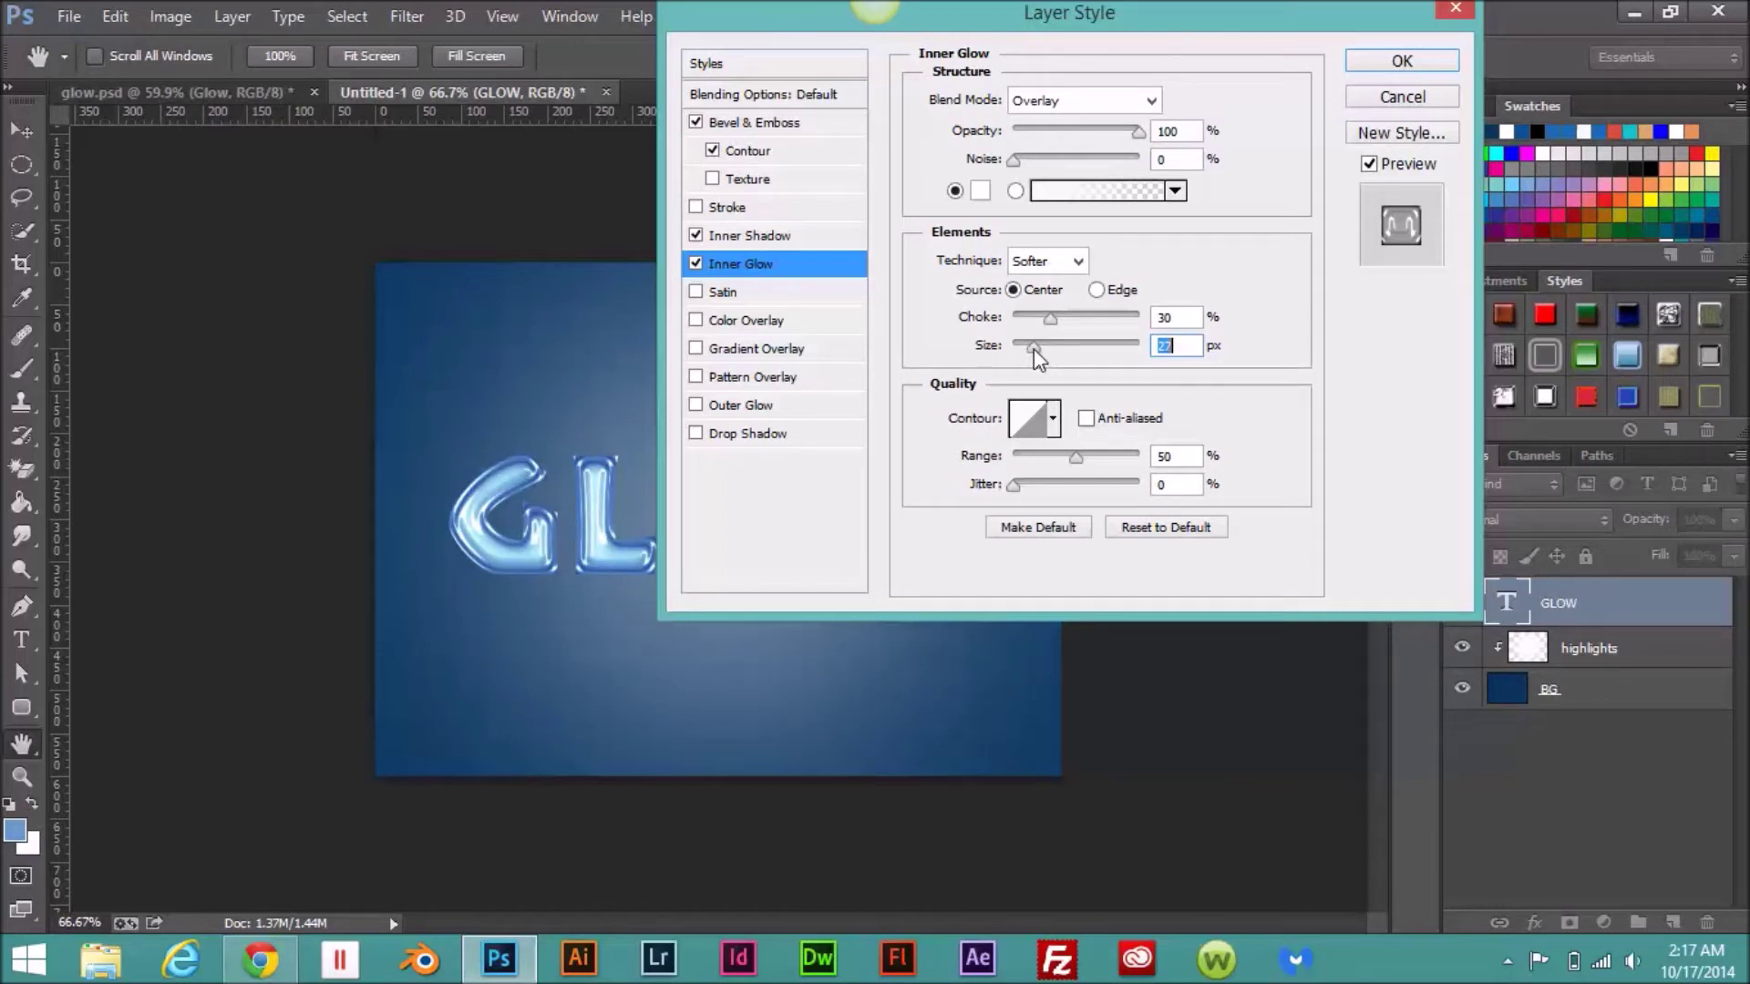
left_click_drag(1184, 19, 1323, 73)
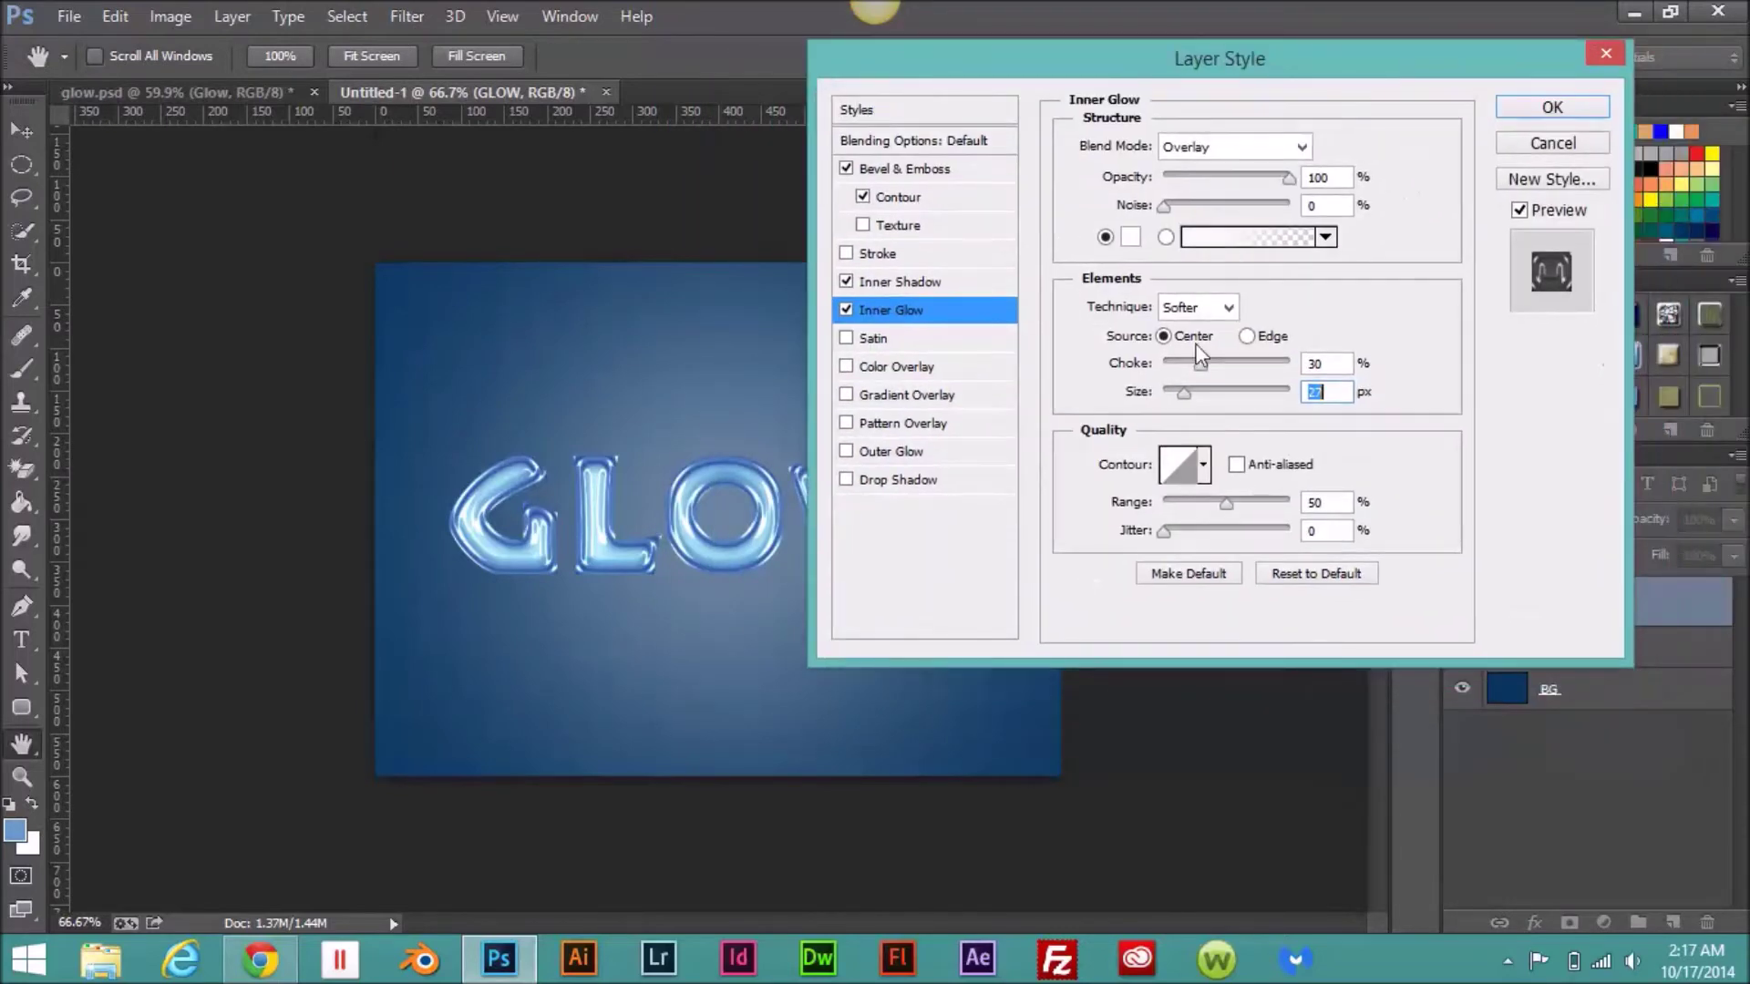
left_click_drag(1187, 401, 1191, 398)
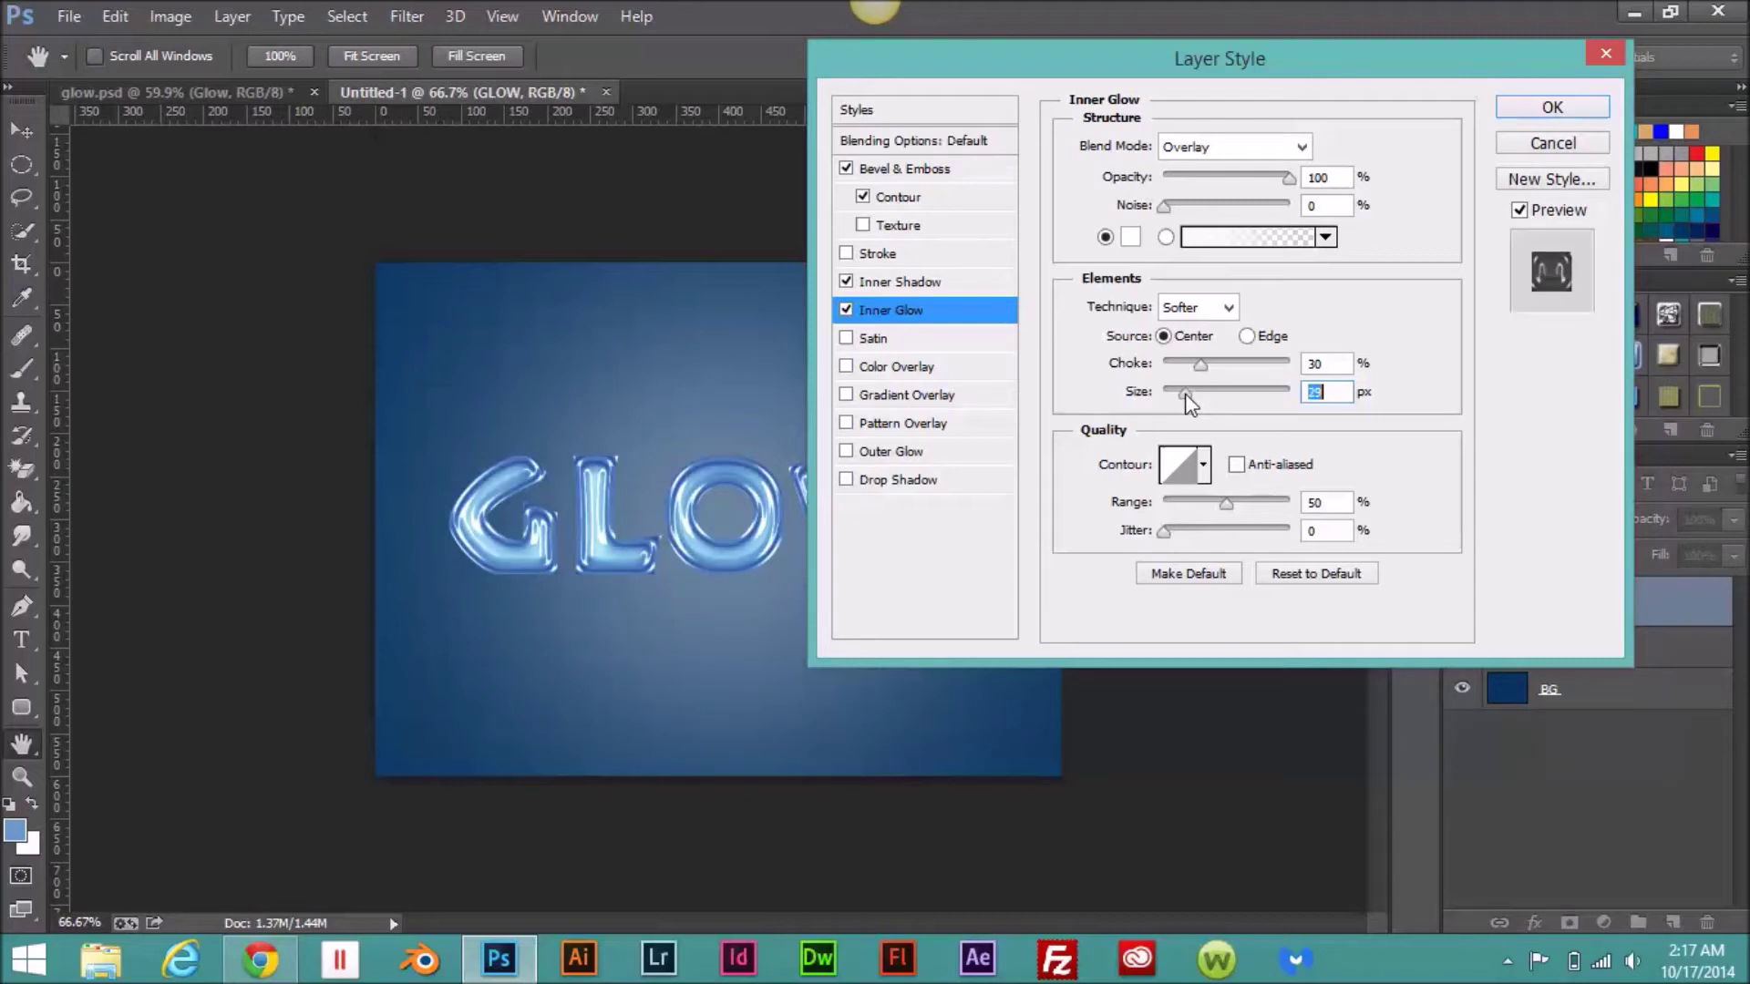
type("30")
Step: Enable Outer Glow with Color Dodge blending and a 26 px size
left_click(910, 453)
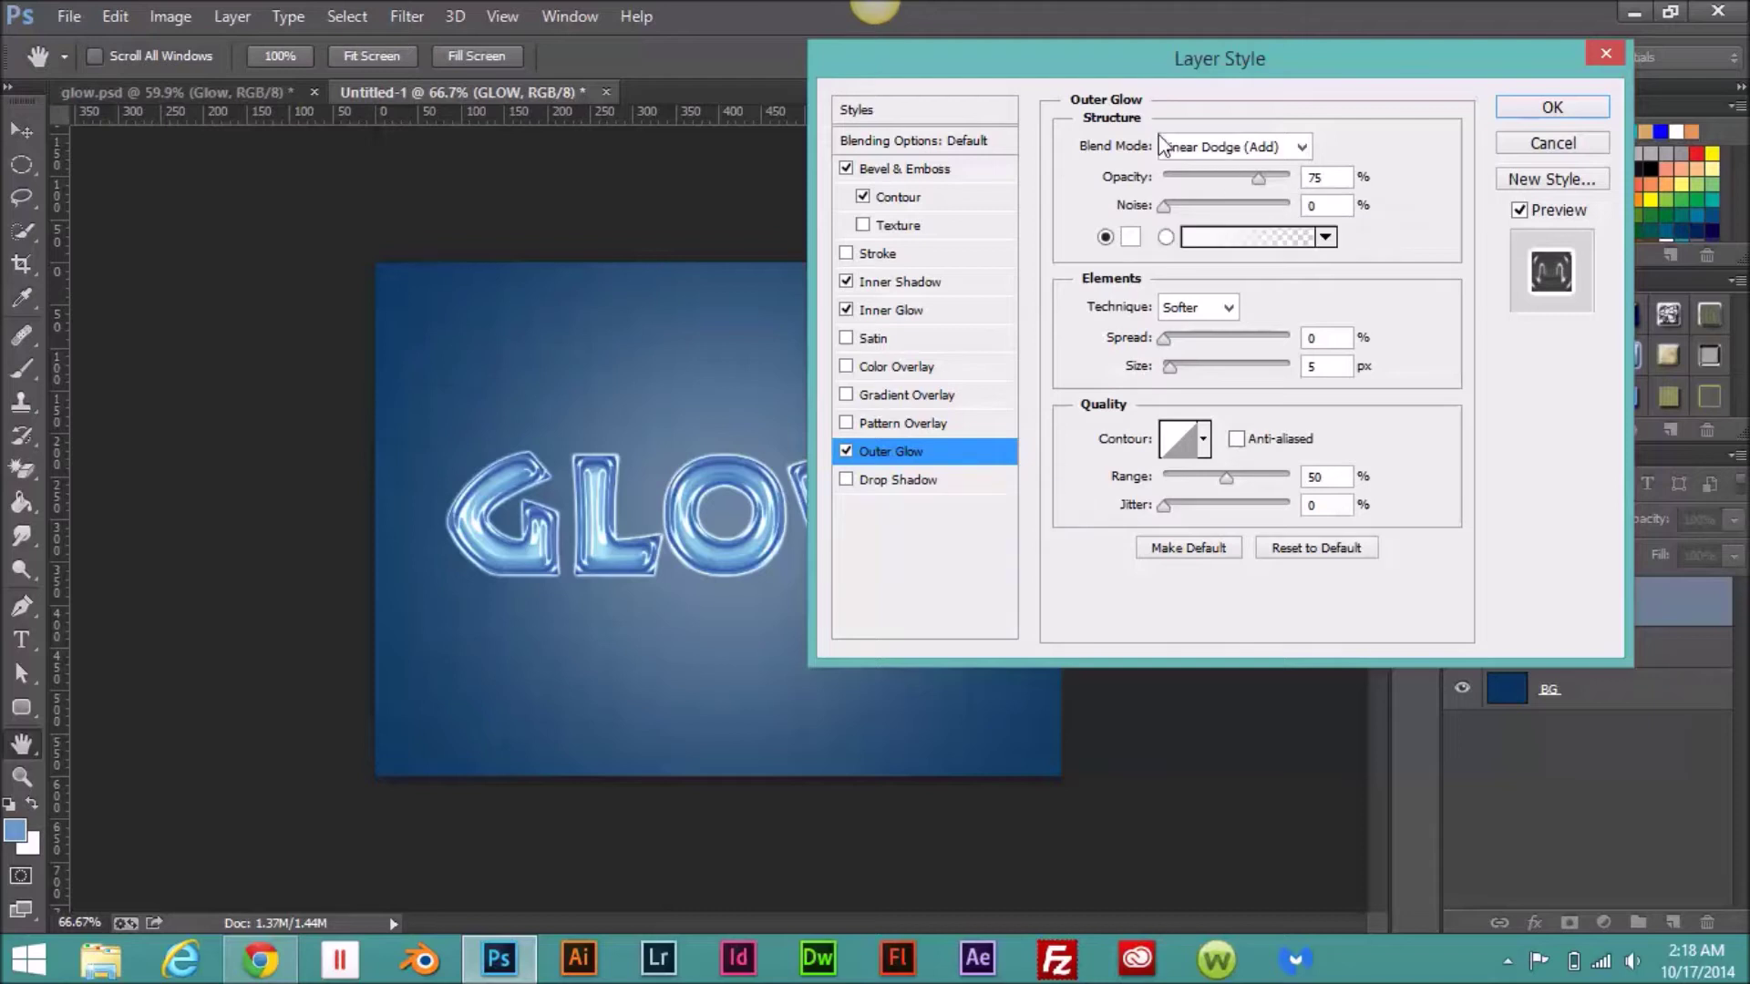
left_click(1302, 148)
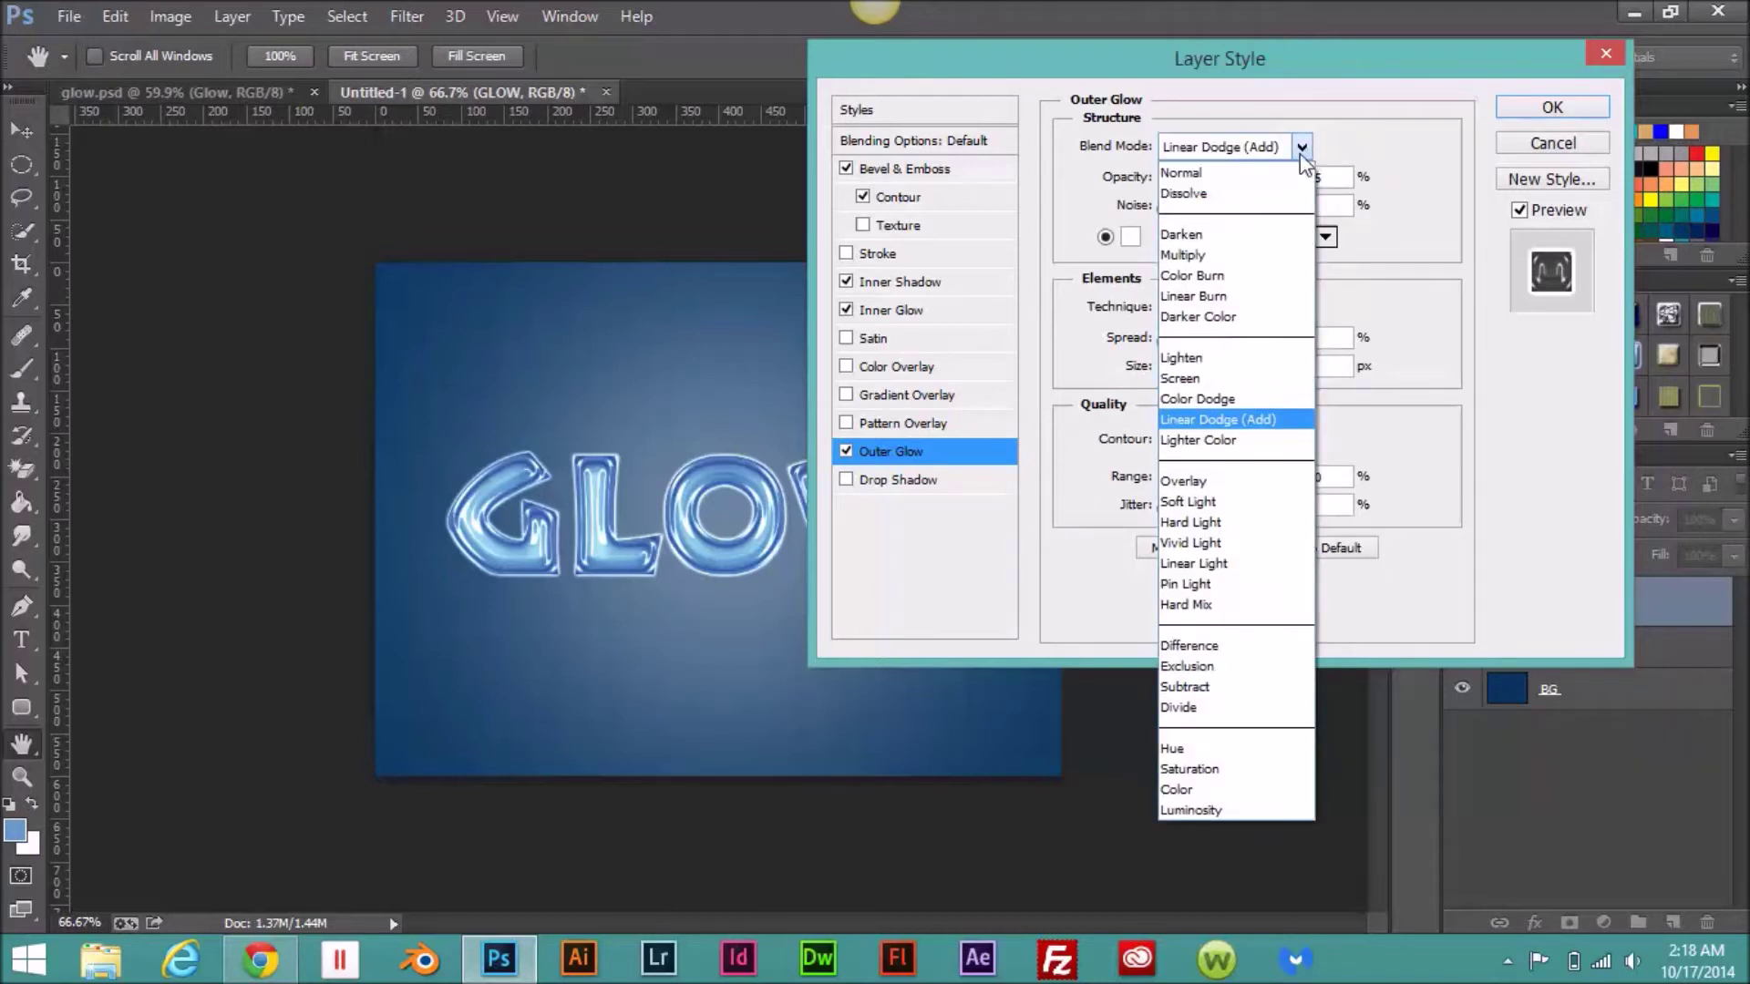
left_click(1277, 400)
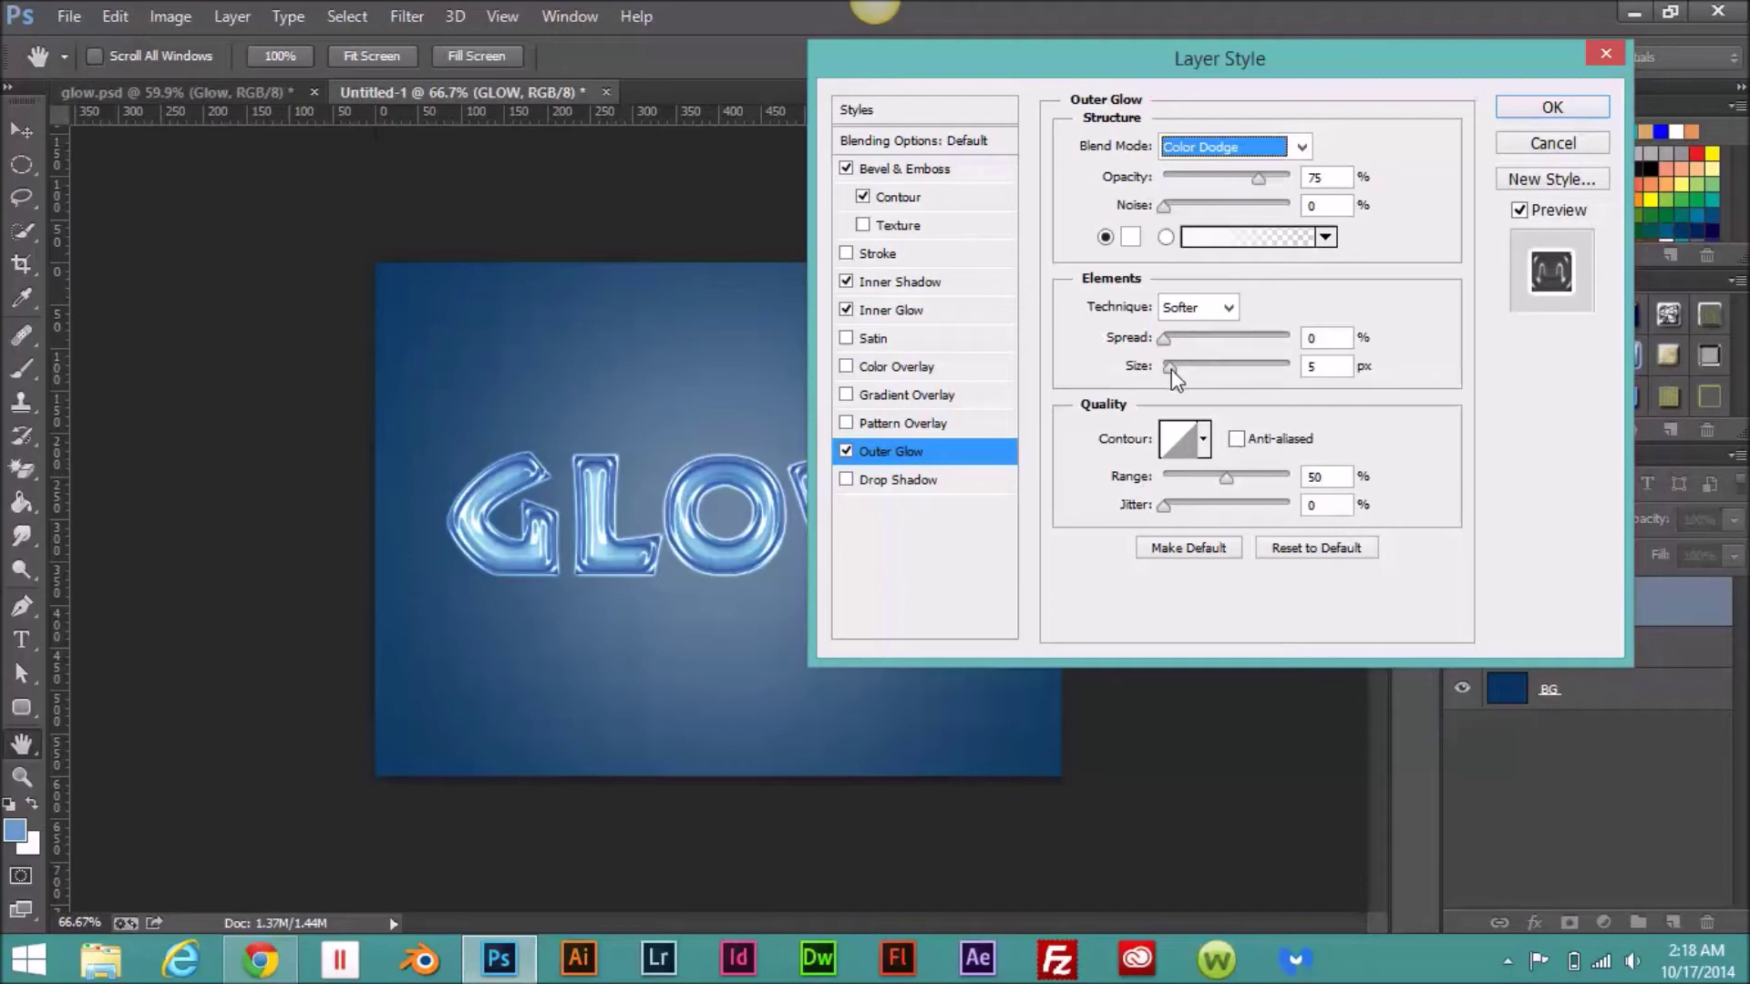
left_click_drag(1172, 366, 1182, 375)
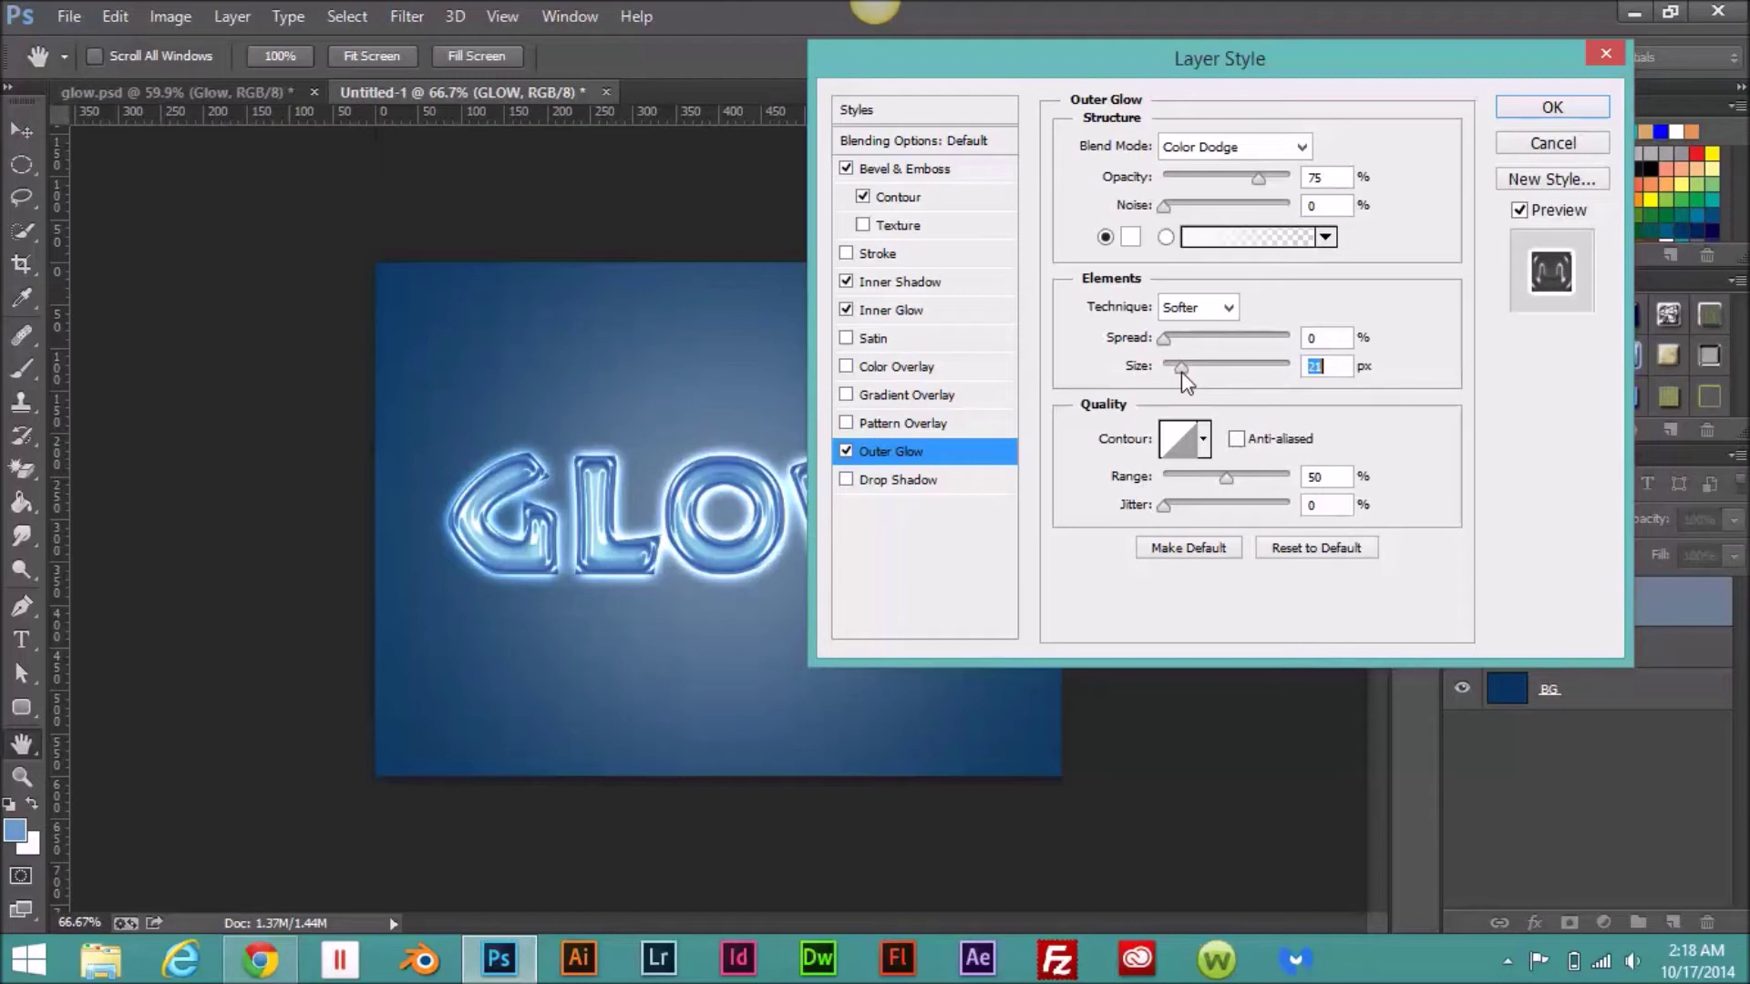
left_click_drag(1181, 372, 1179, 372)
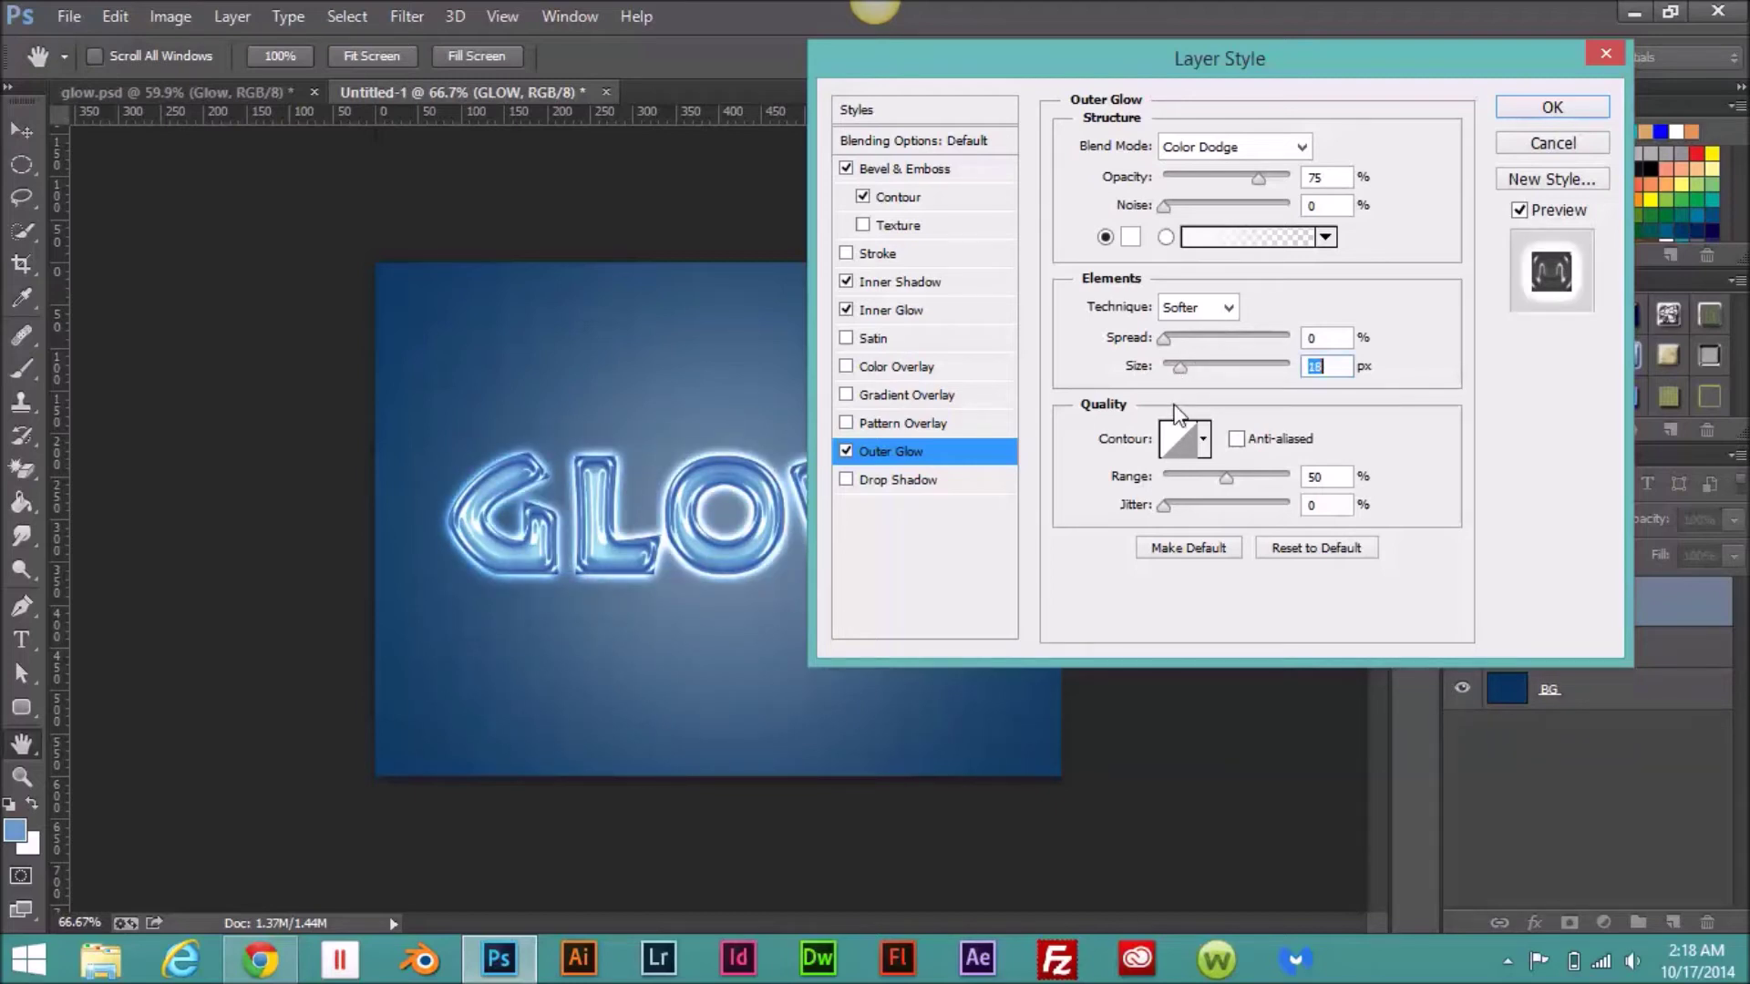
type("26")
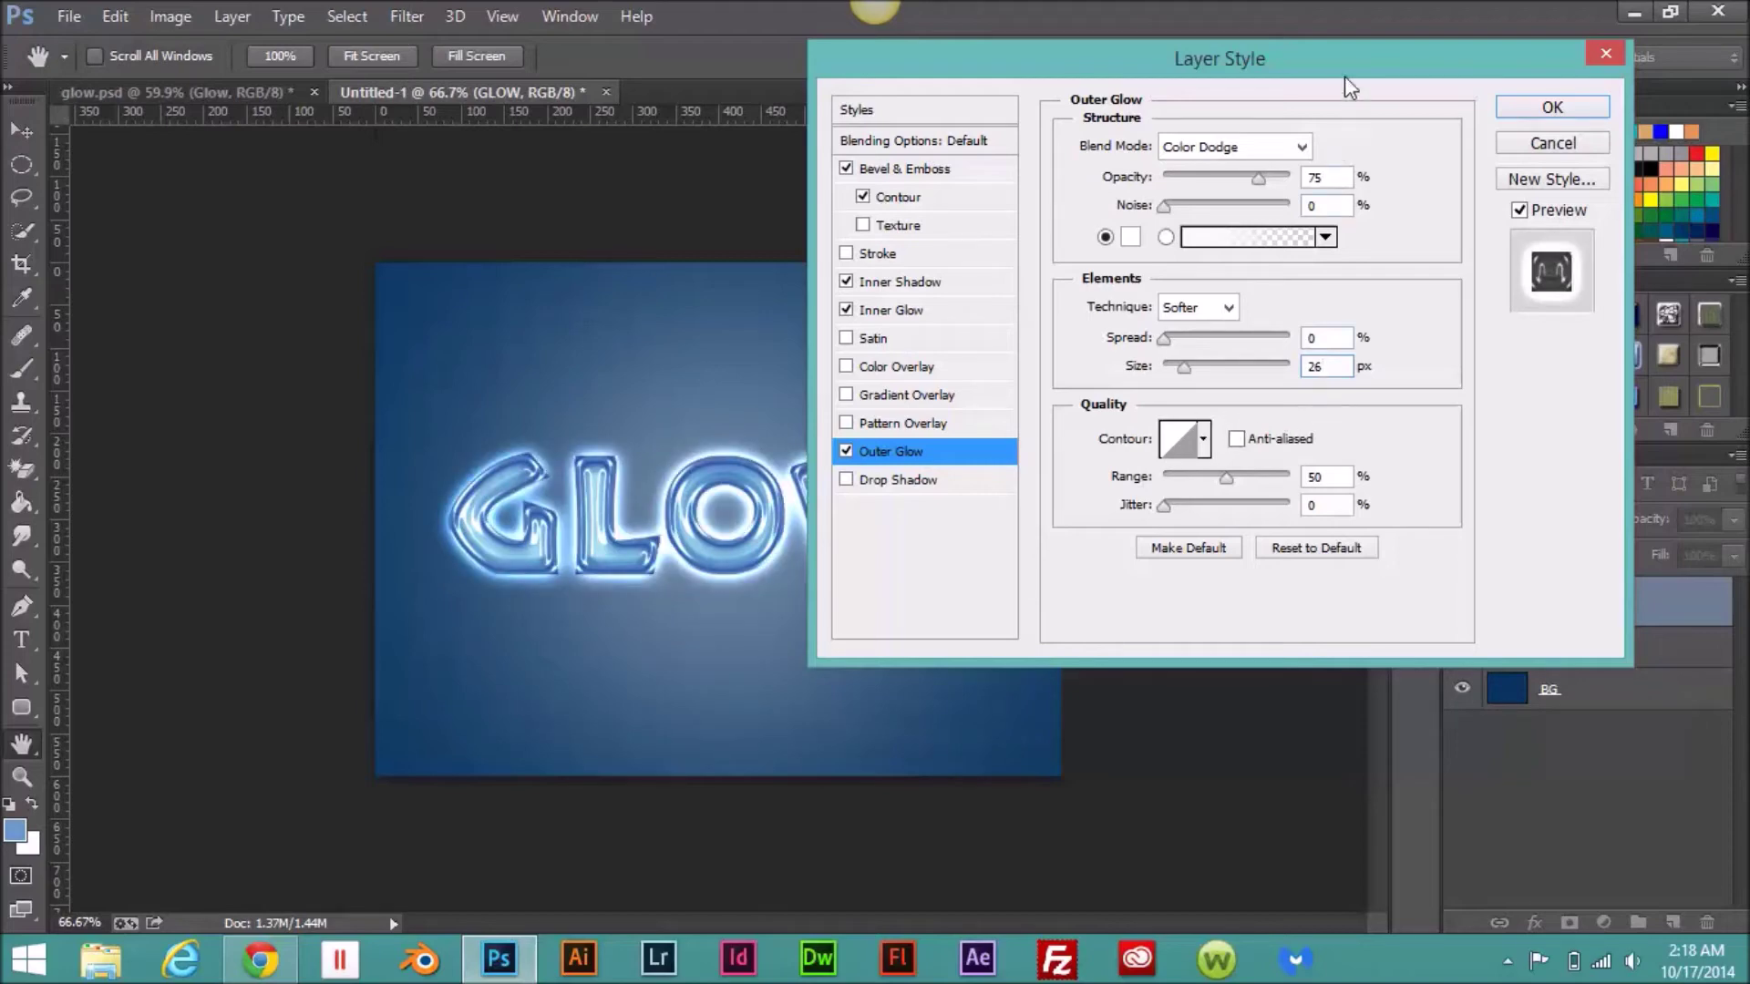
Step: Make the outer glow anti-aliased with 100% range, then enable Drop Shadow
left_click_drag(1370, 73, 1409, 38)
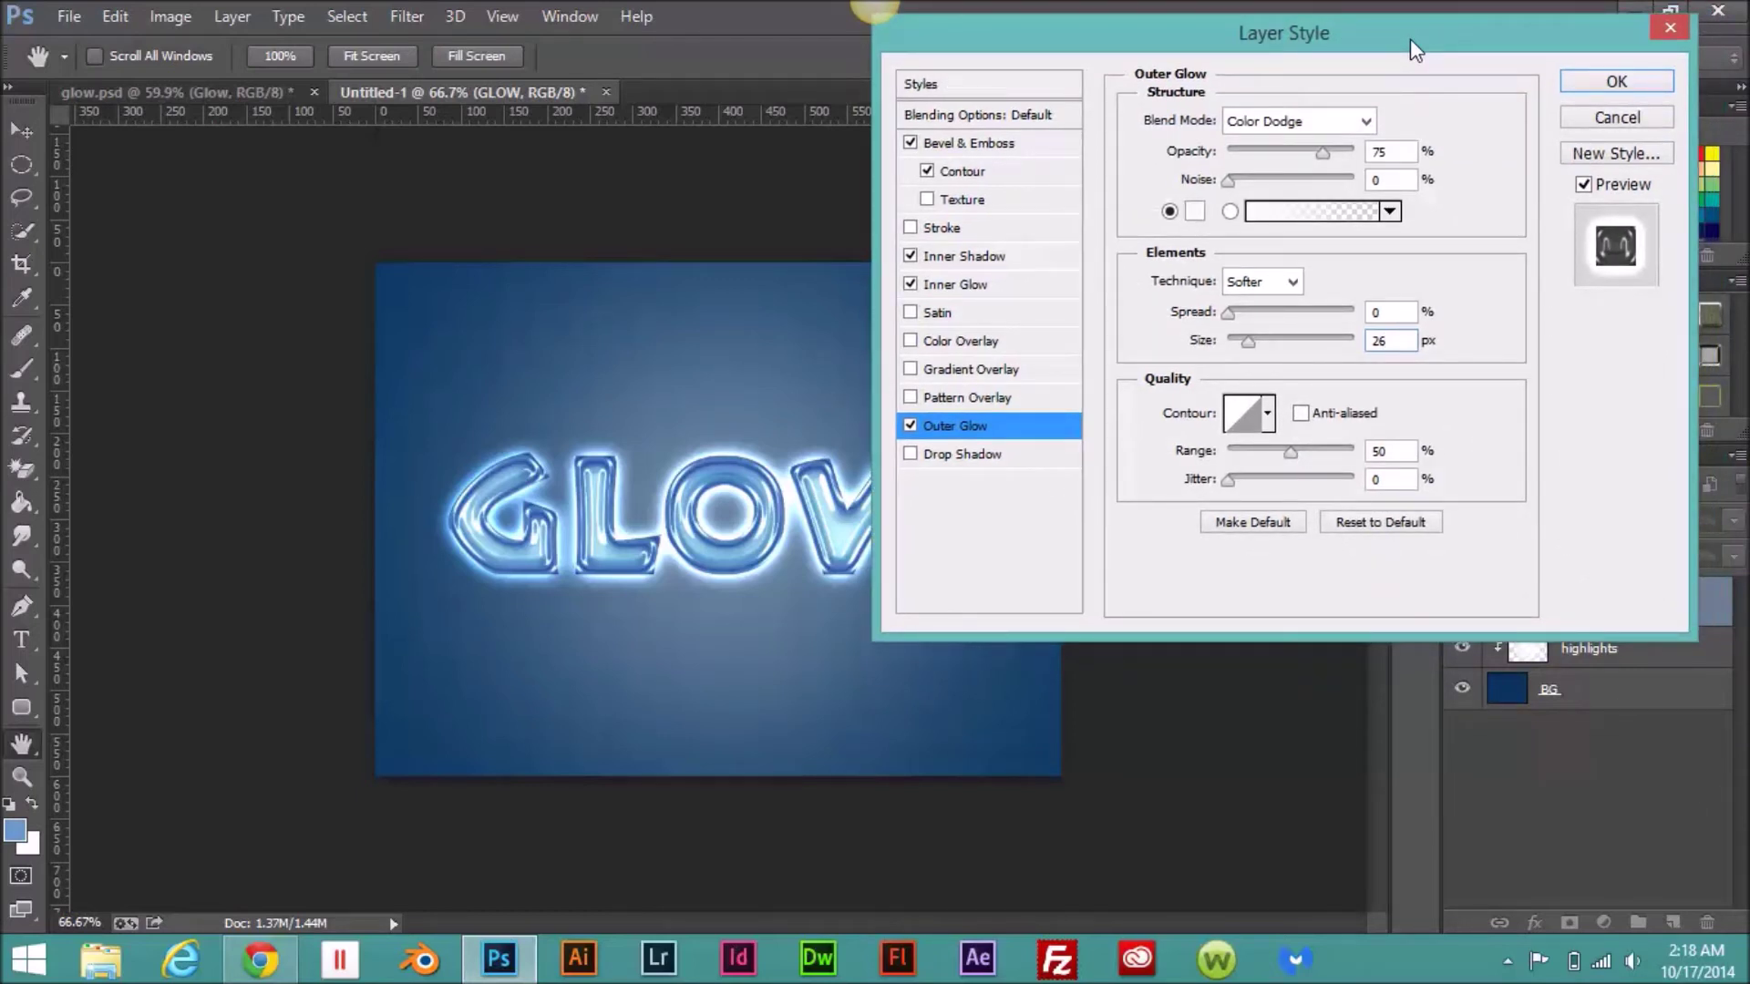
left_click(1302, 411)
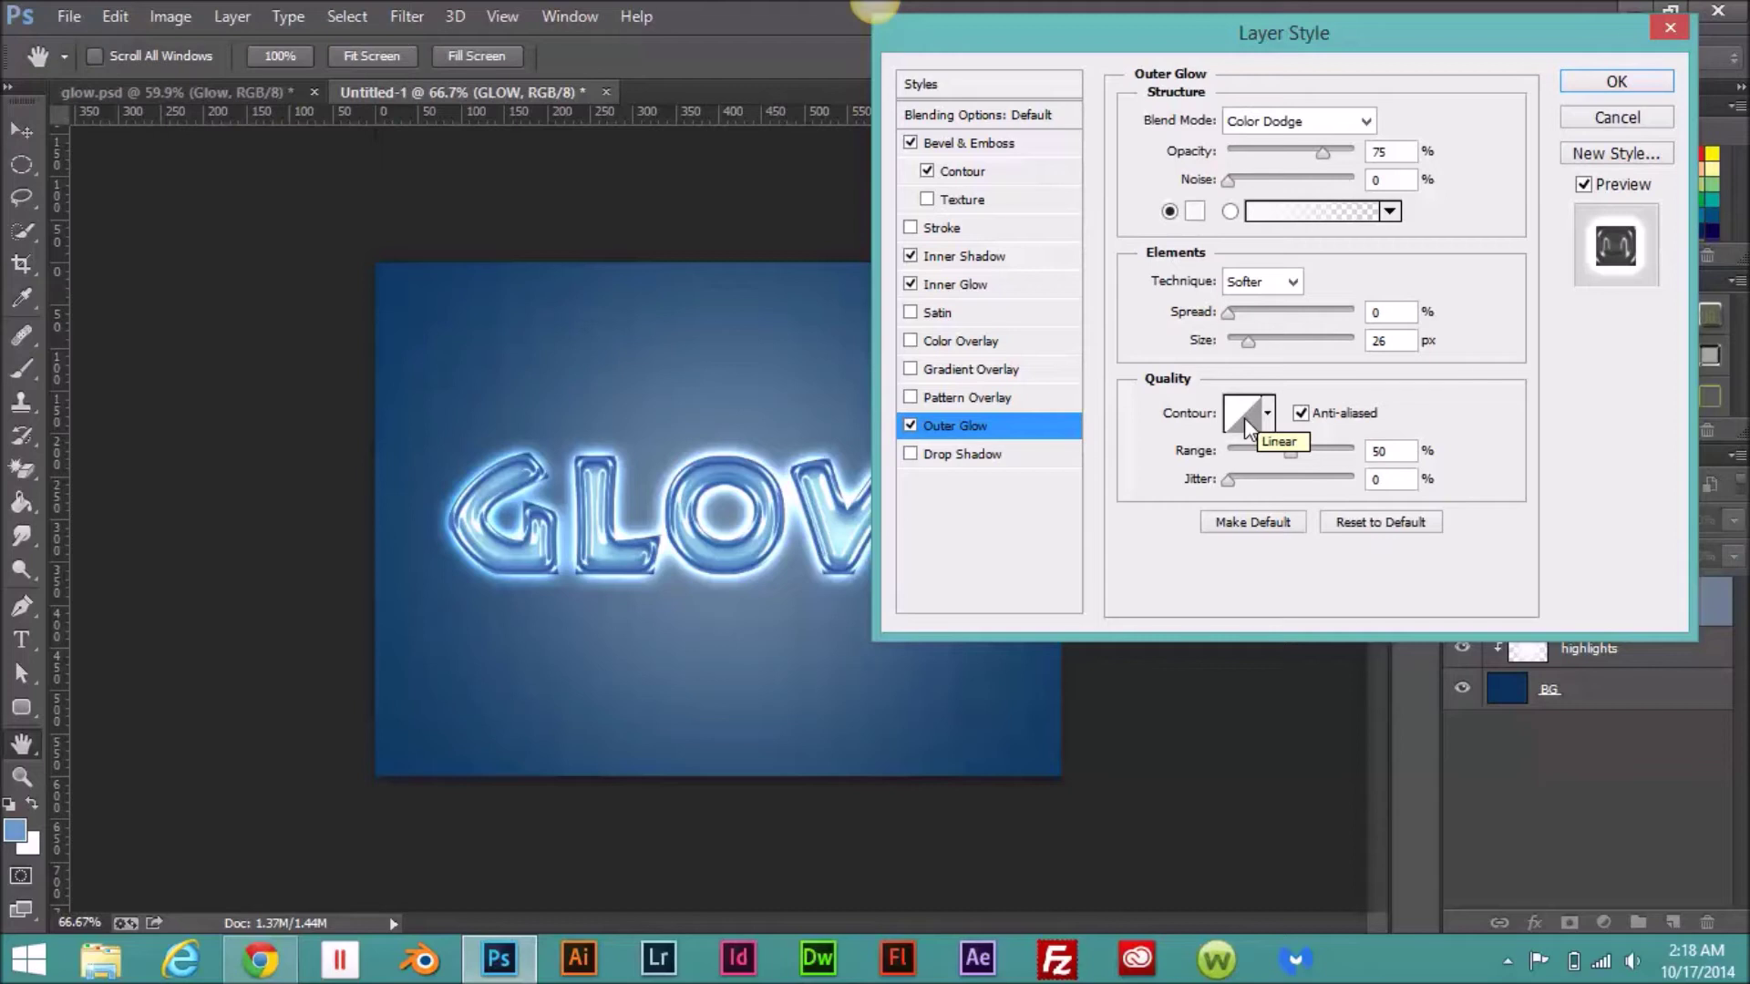
left_click_drag(1290, 452, 1354, 480)
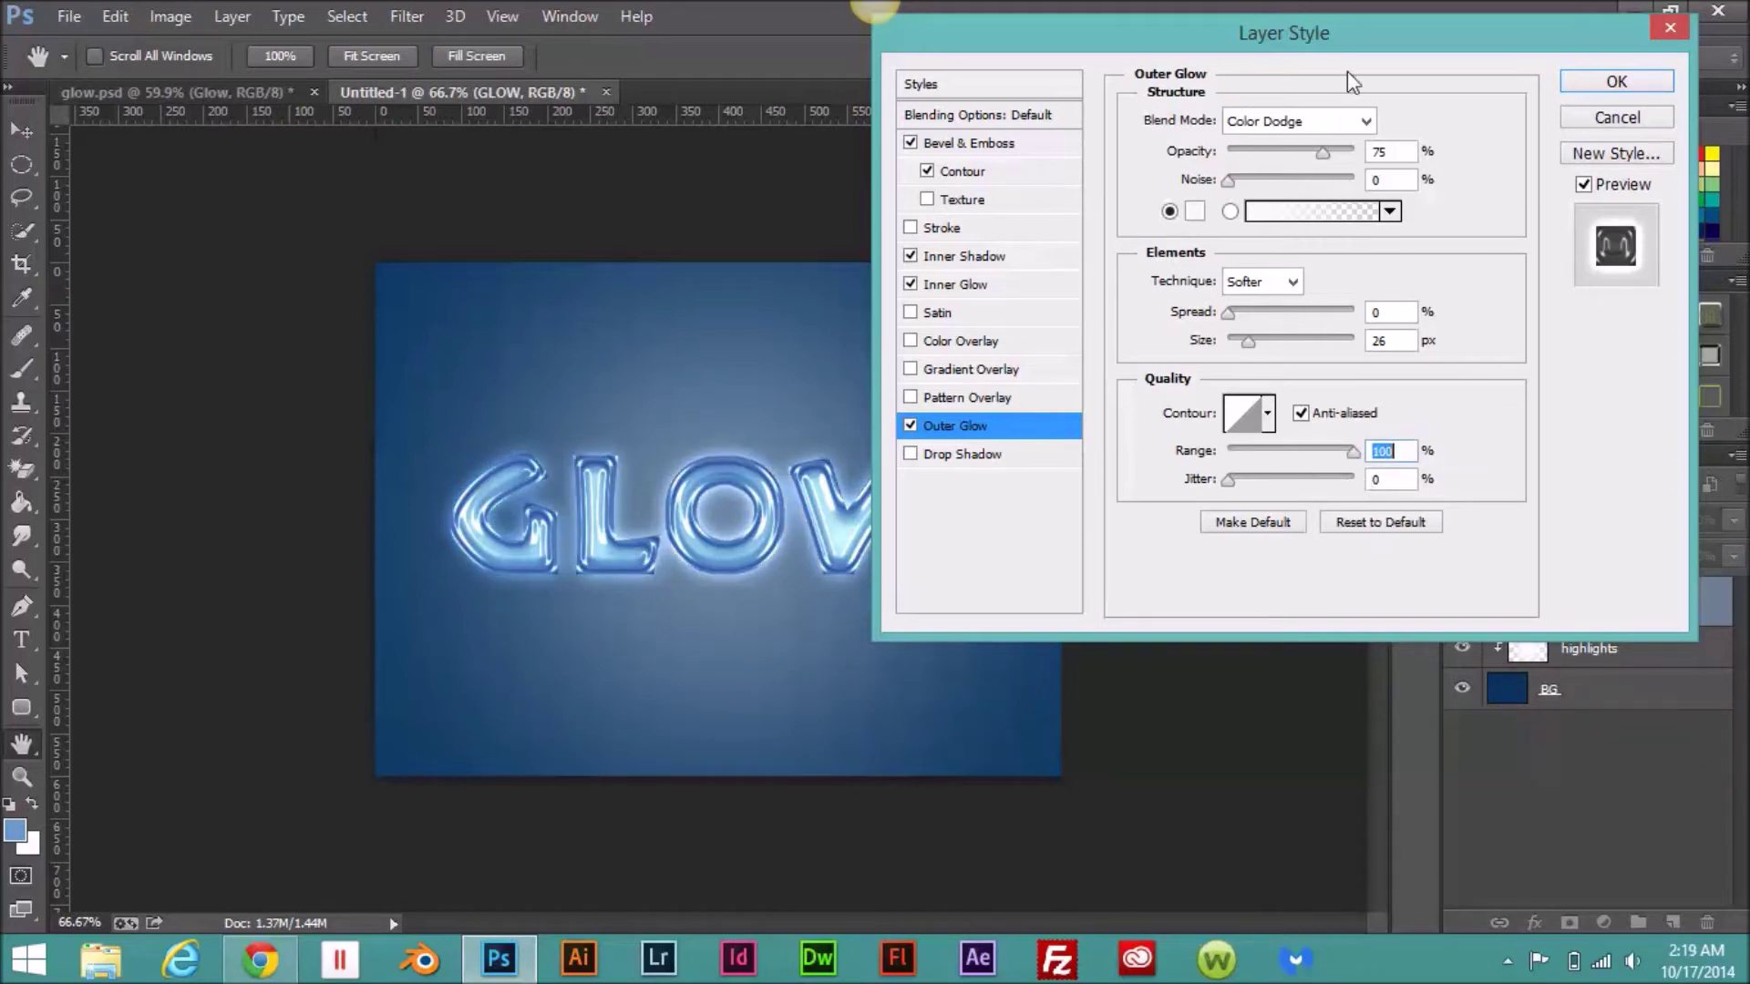
mouse_move(1378, 34)
left_mouse_down()
mouse_move(1578, 82)
mouse_move(1590, 39)
mouse_move(1387, 36)
left_mouse_up()
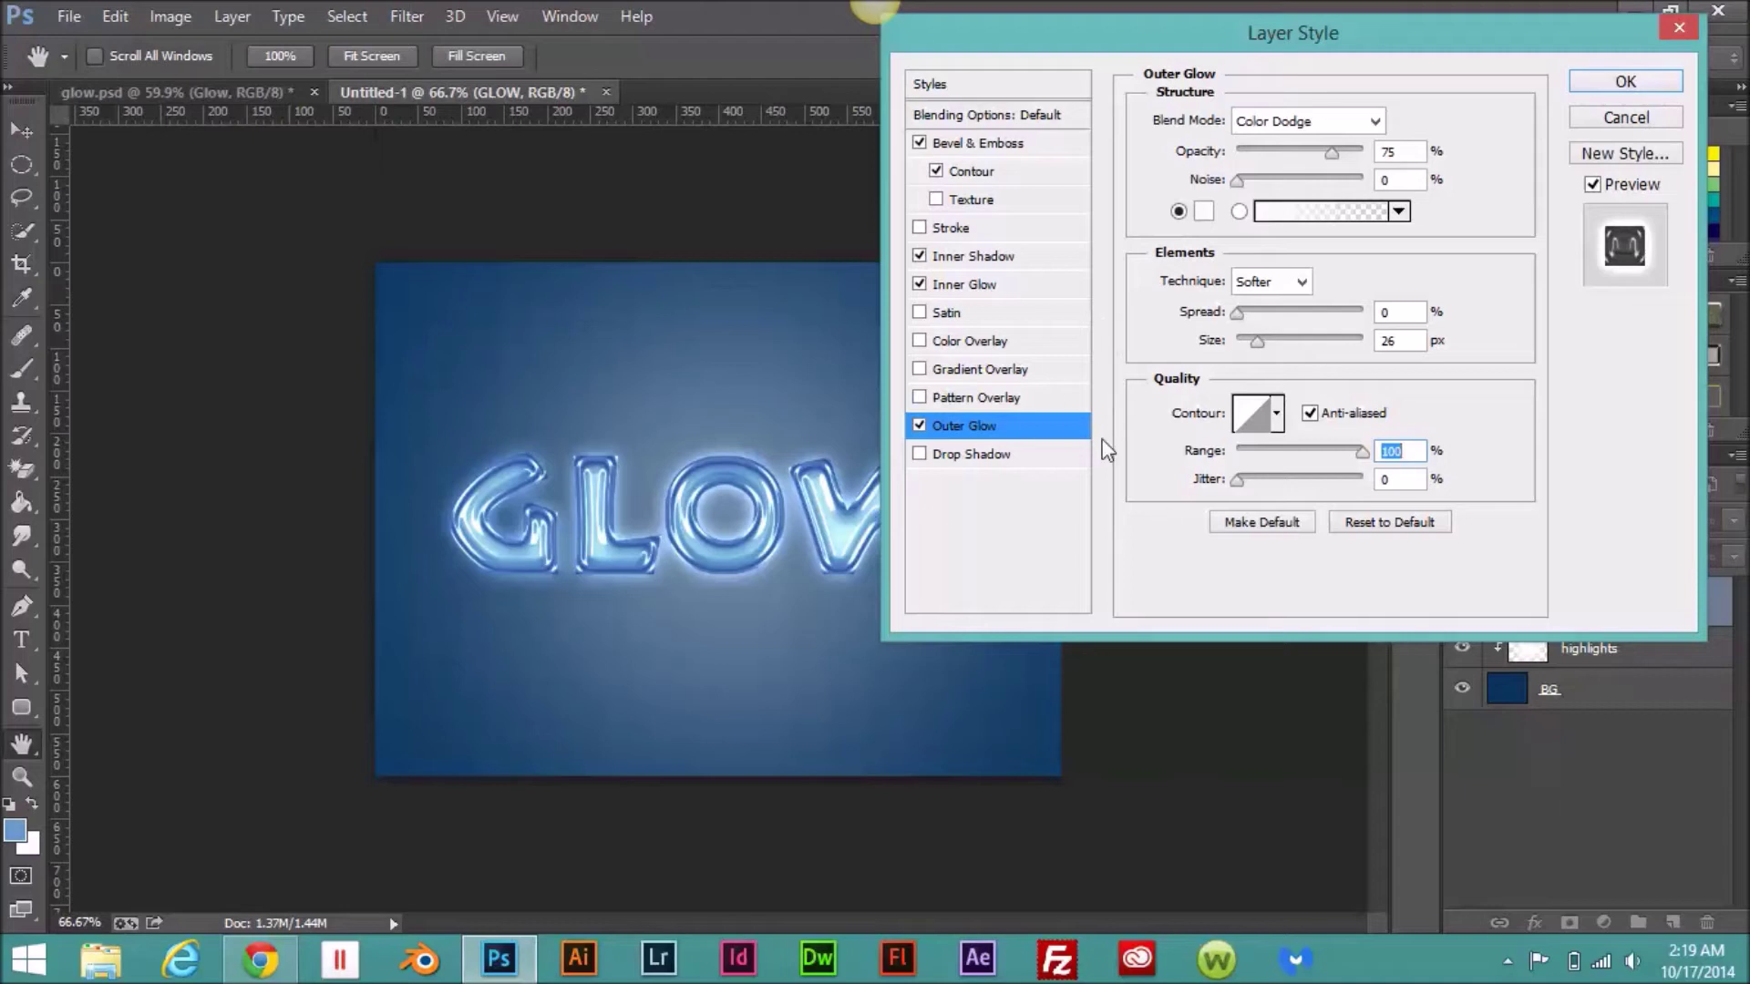
left_click(989, 456)
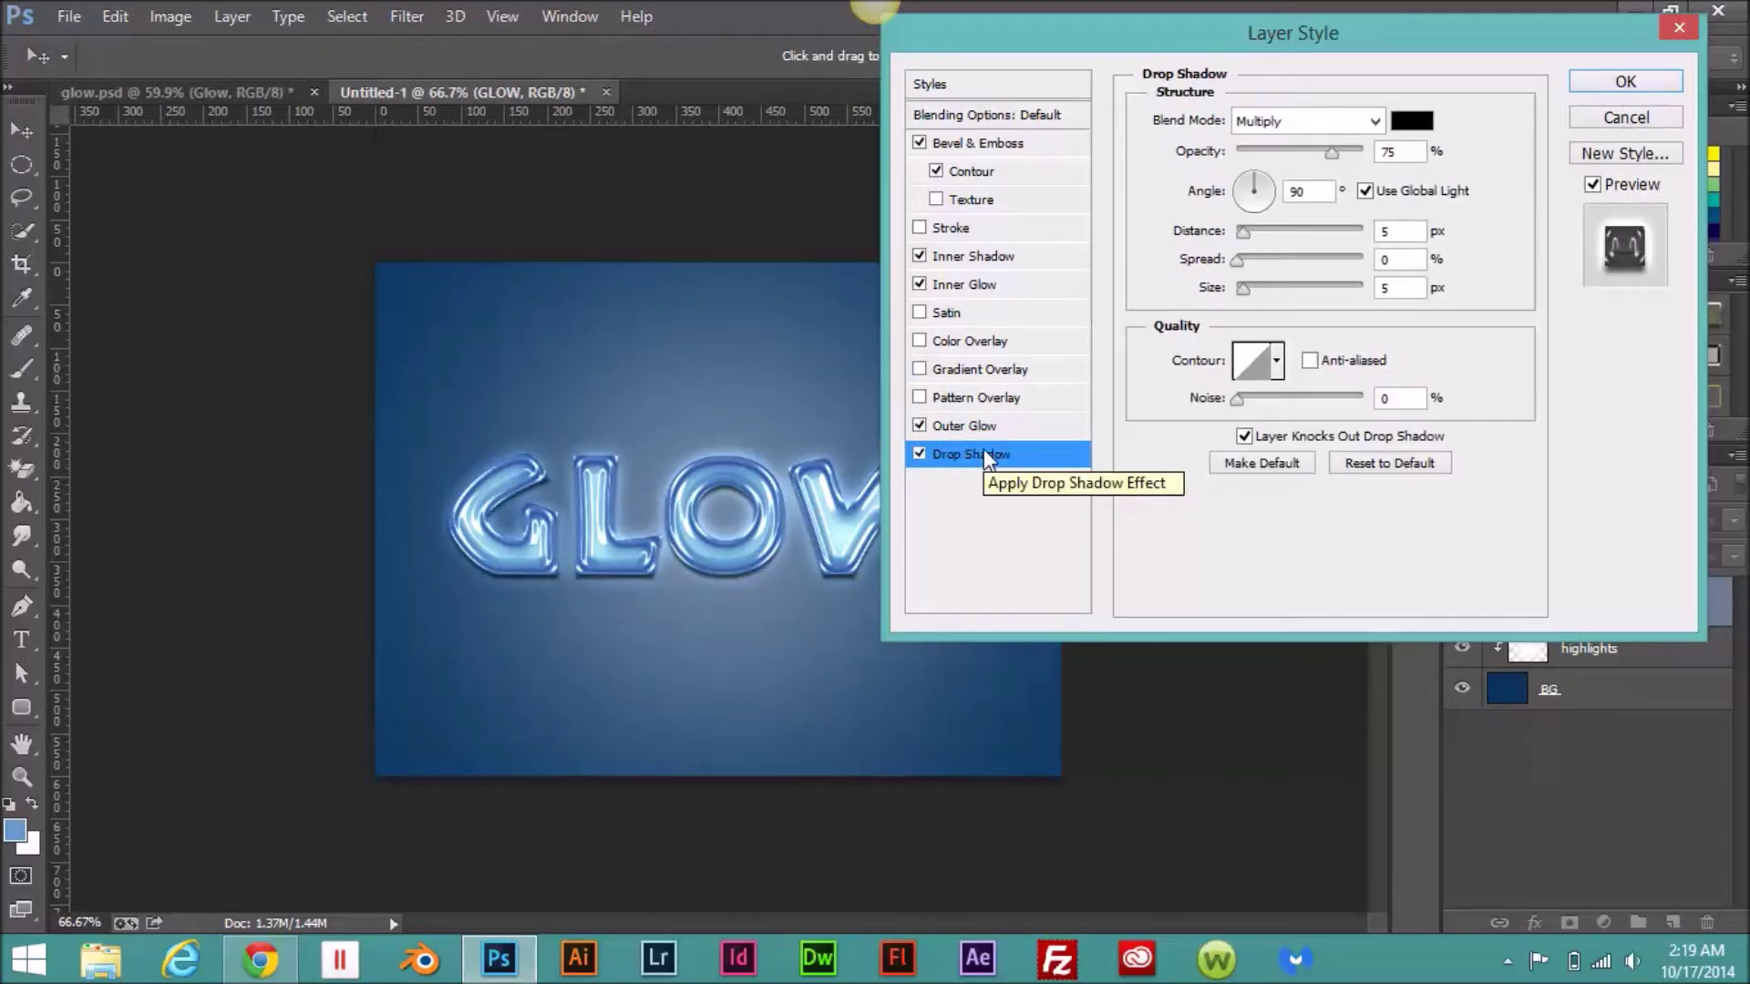
Step: Set the drop shadow to Overlay, 50% opacity, 6 px distance and 10 px size, and apply the style
left_click(1376, 122)
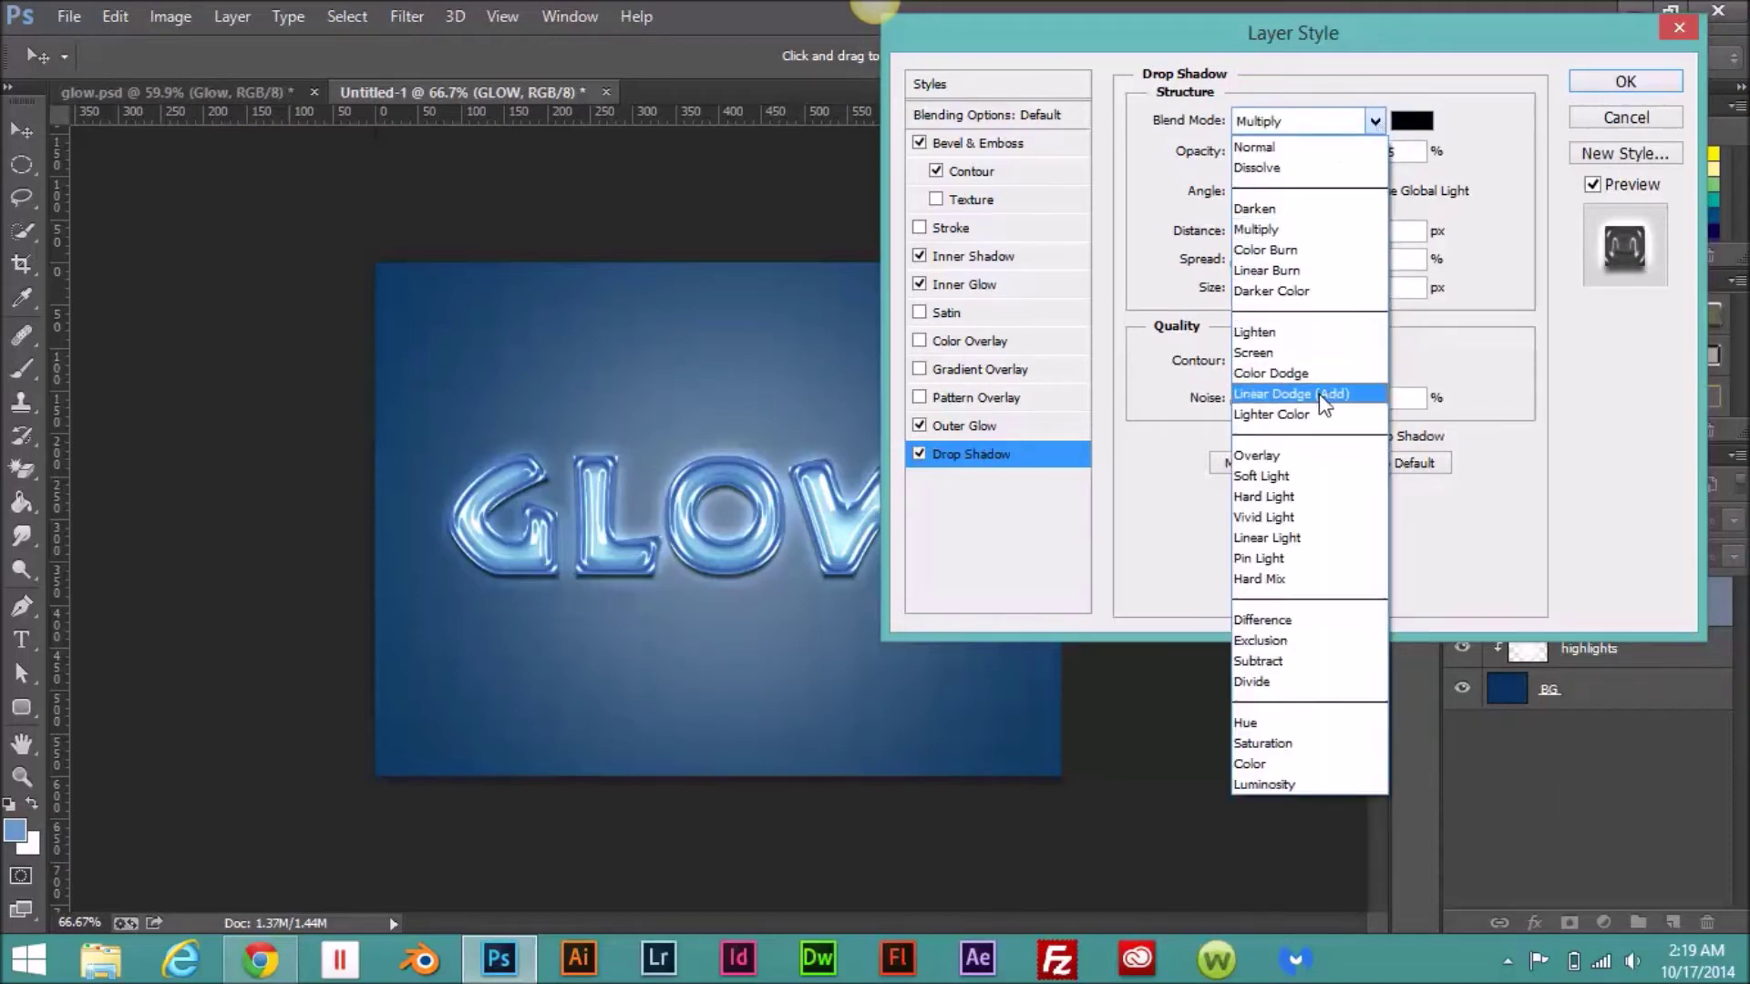
left_click(1319, 459)
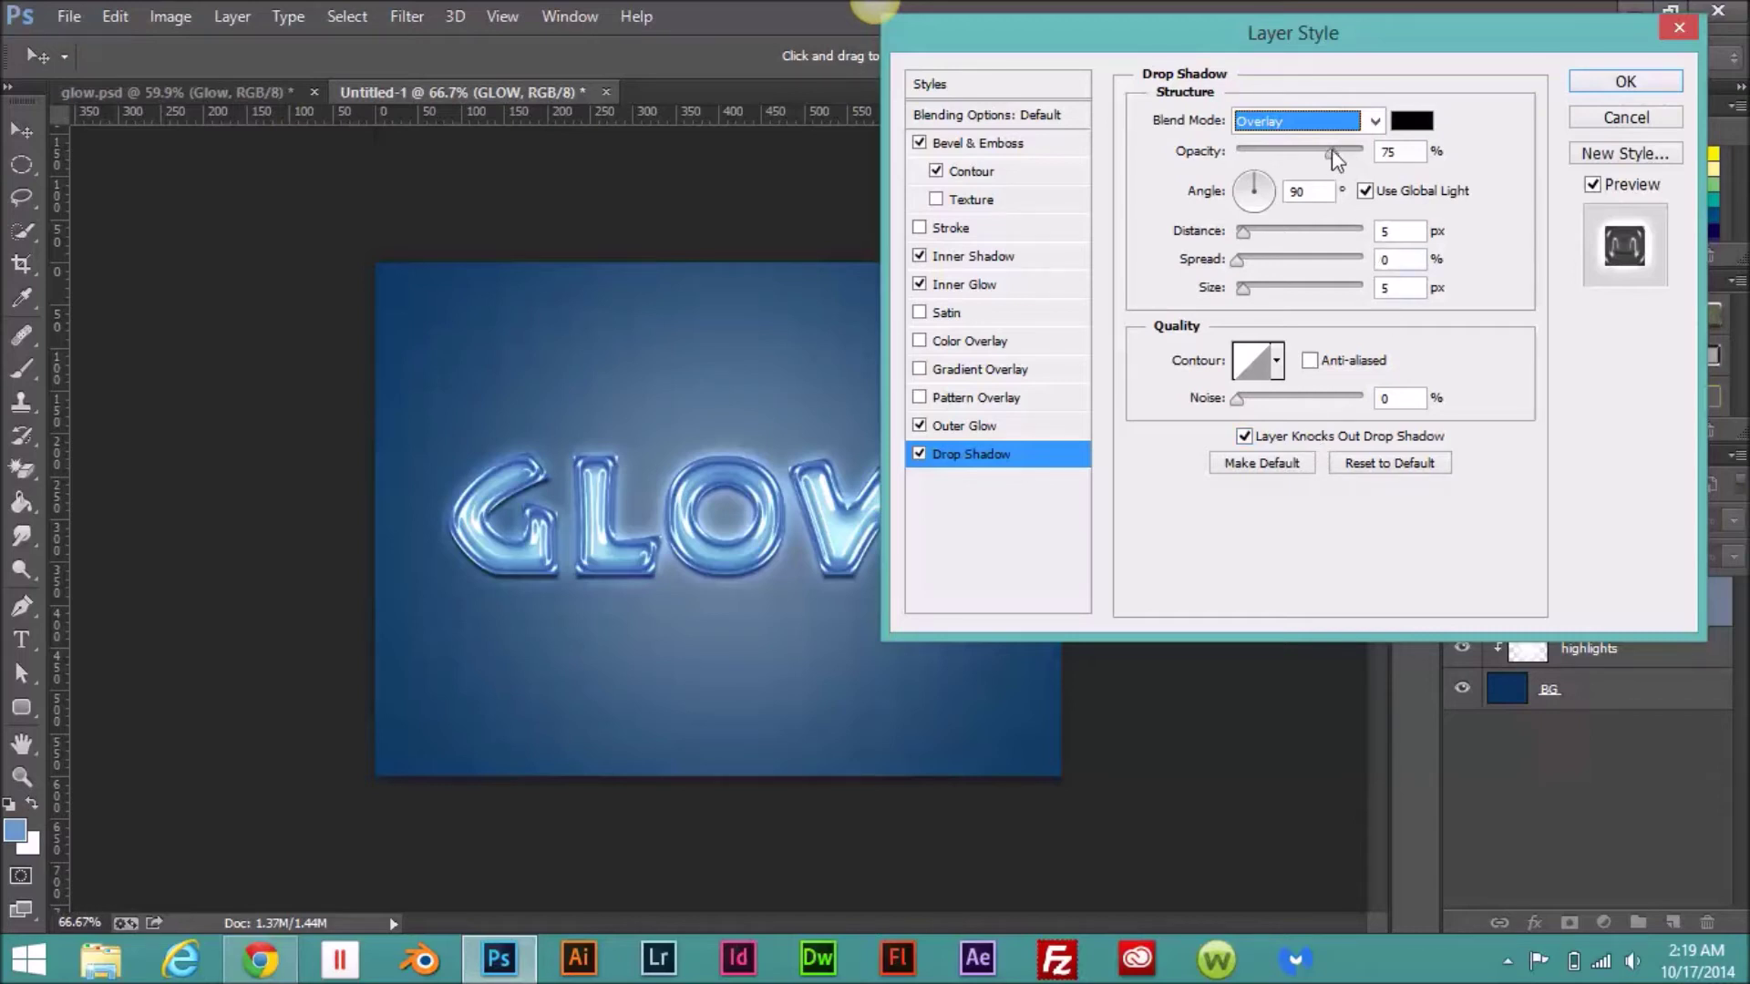
left_click_drag(1334, 159, 1304, 161)
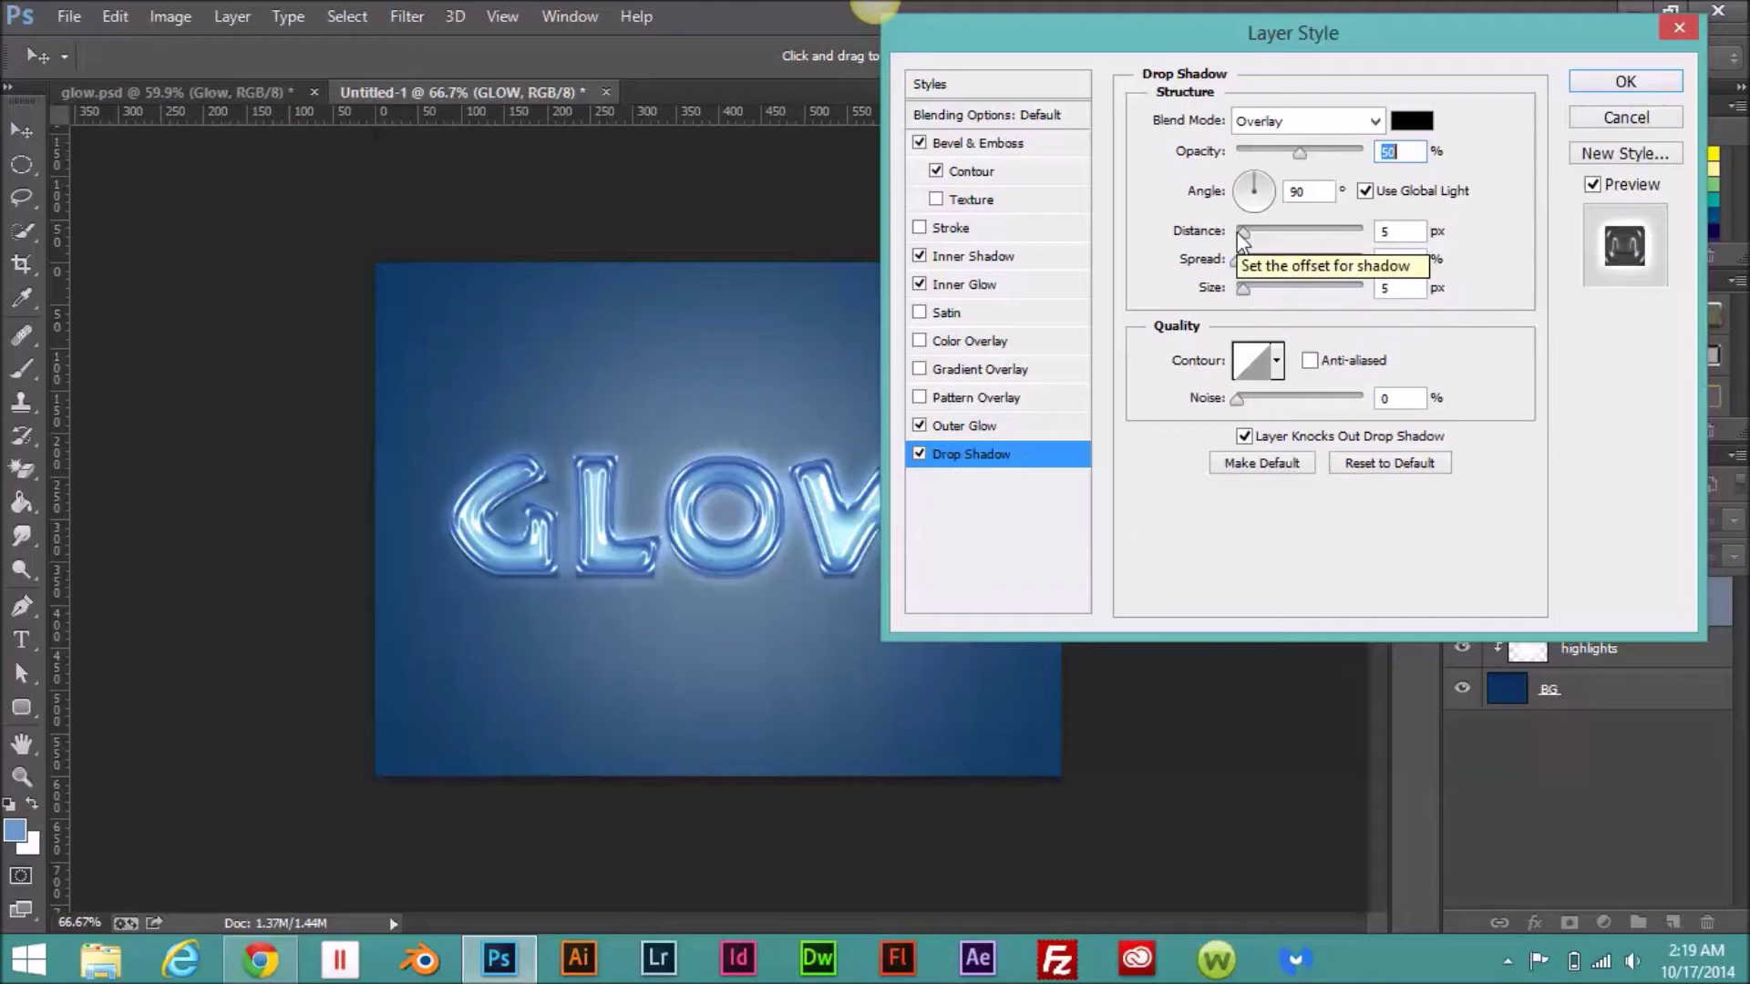
mouse_move(1242, 235)
left_mouse_down()
mouse_move(1329, 242)
mouse_move(1245, 243)
left_mouse_up()
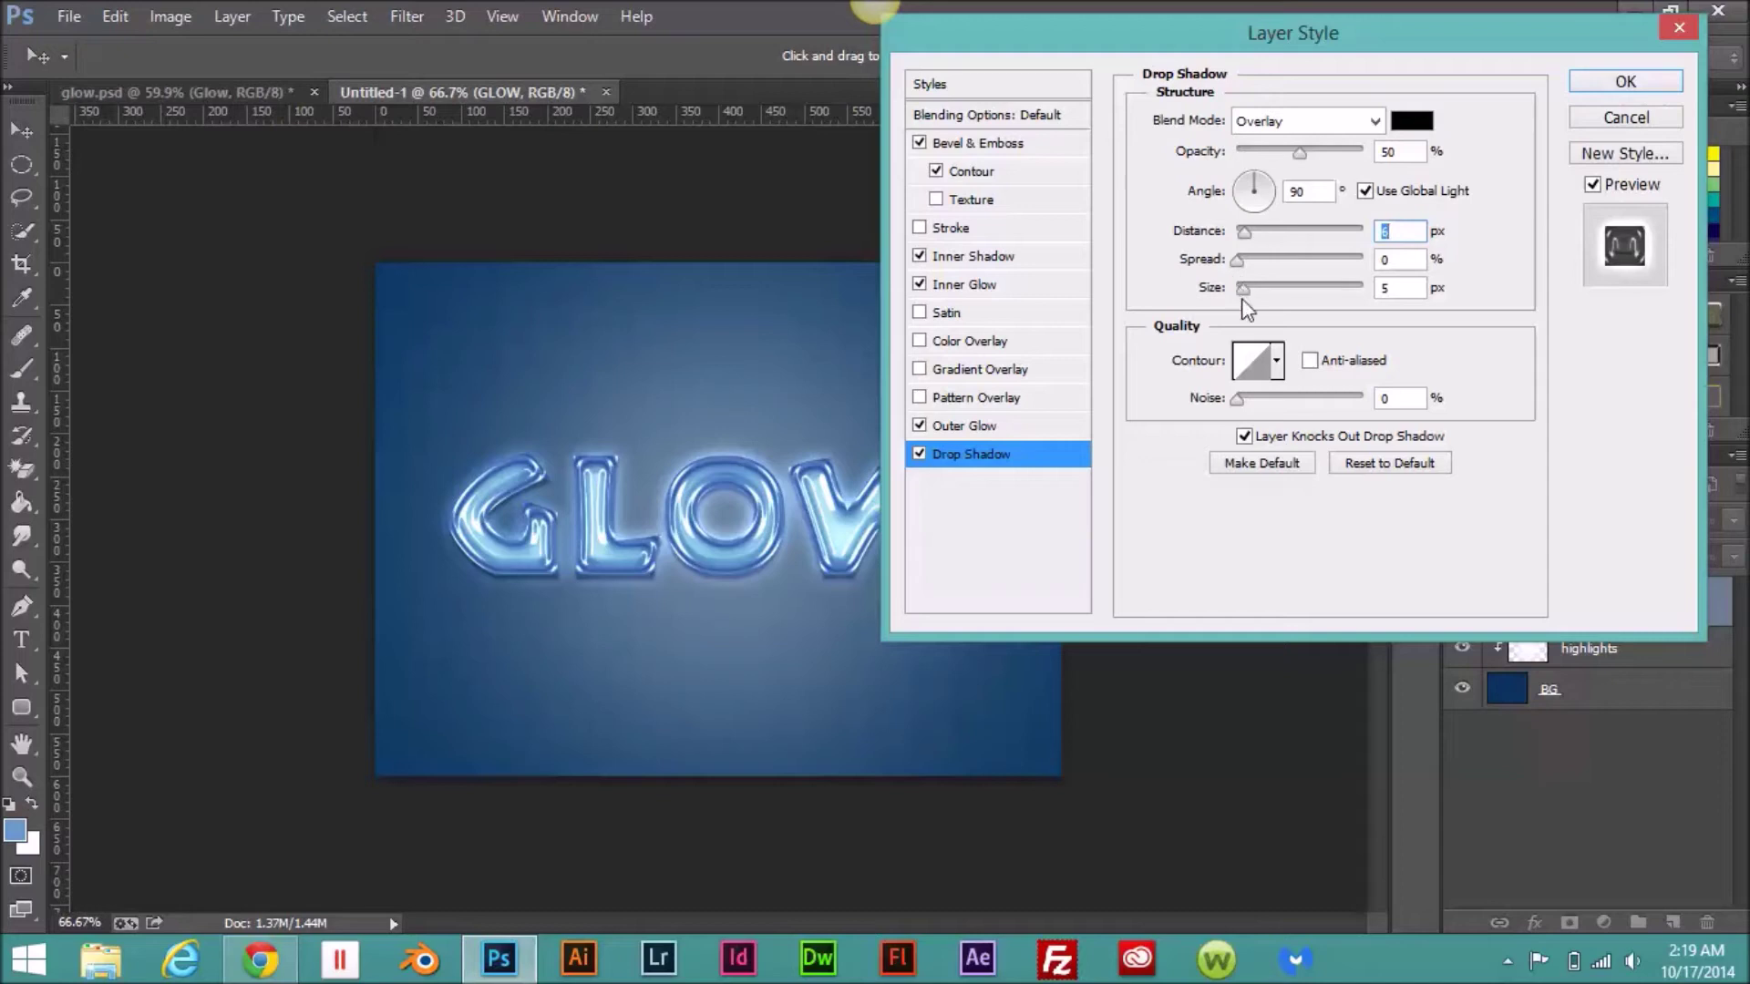
left_click_drag(1244, 289, 1250, 296)
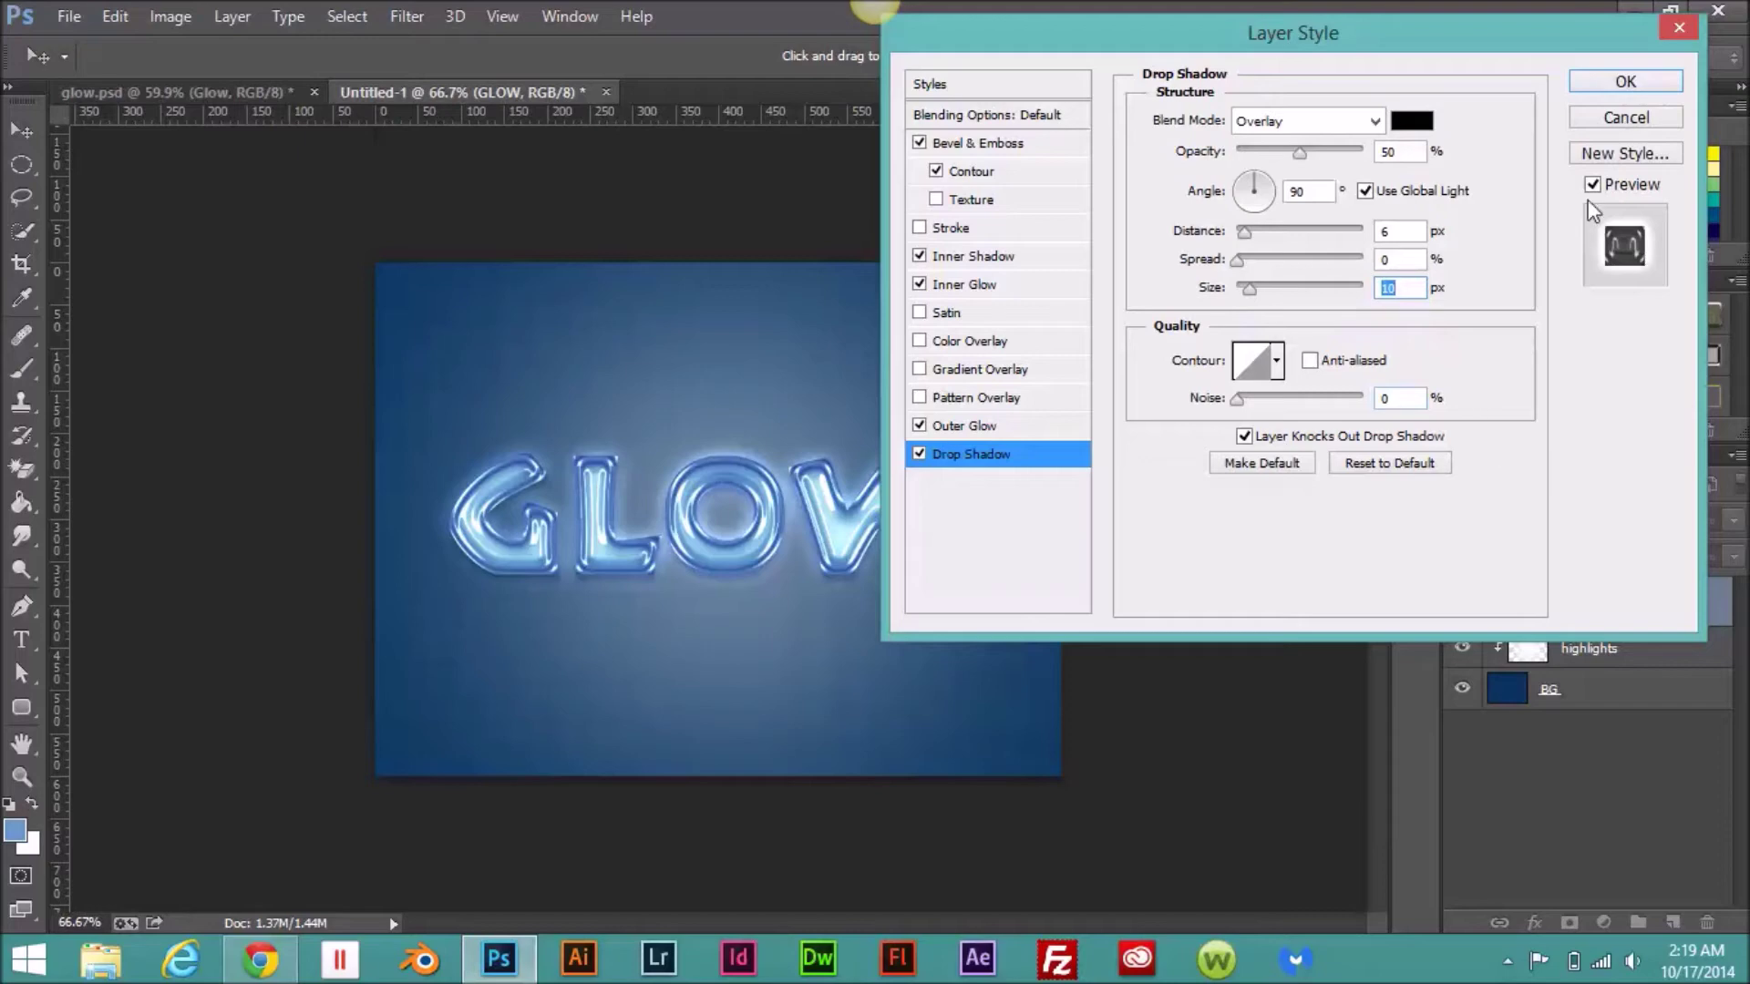
left_click(1600, 91)
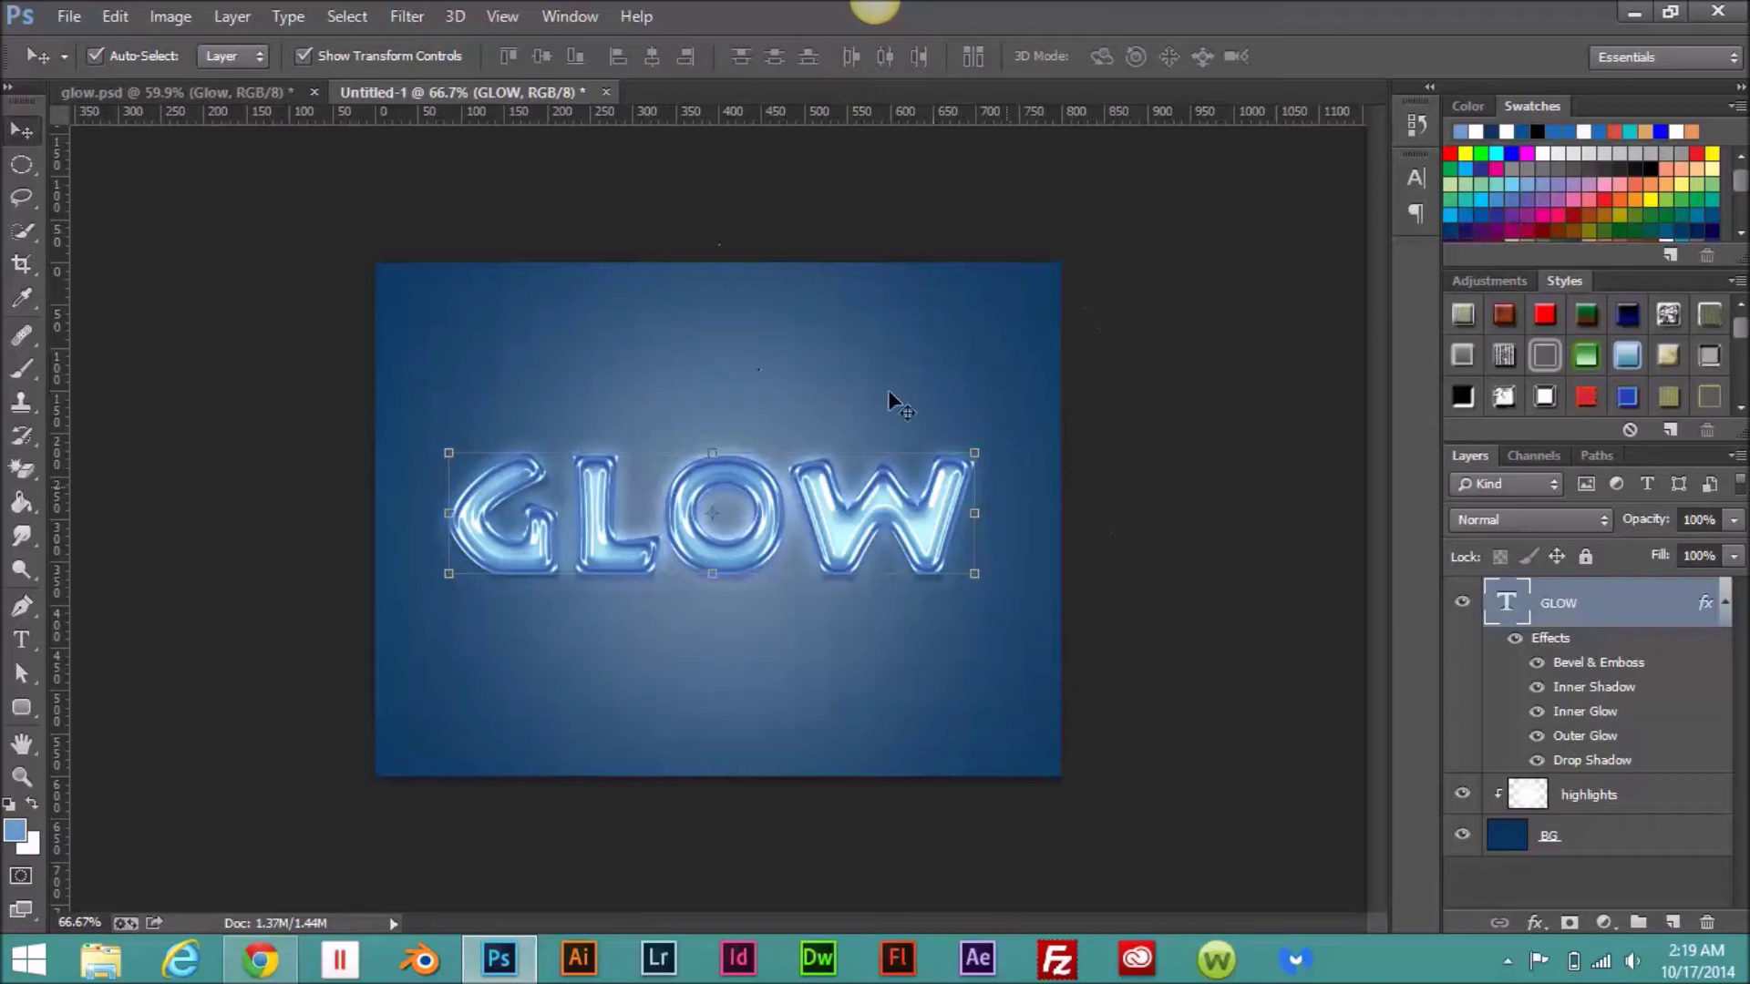
Step: Open the Timeline panel and create a video timeline
left_click(567, 16)
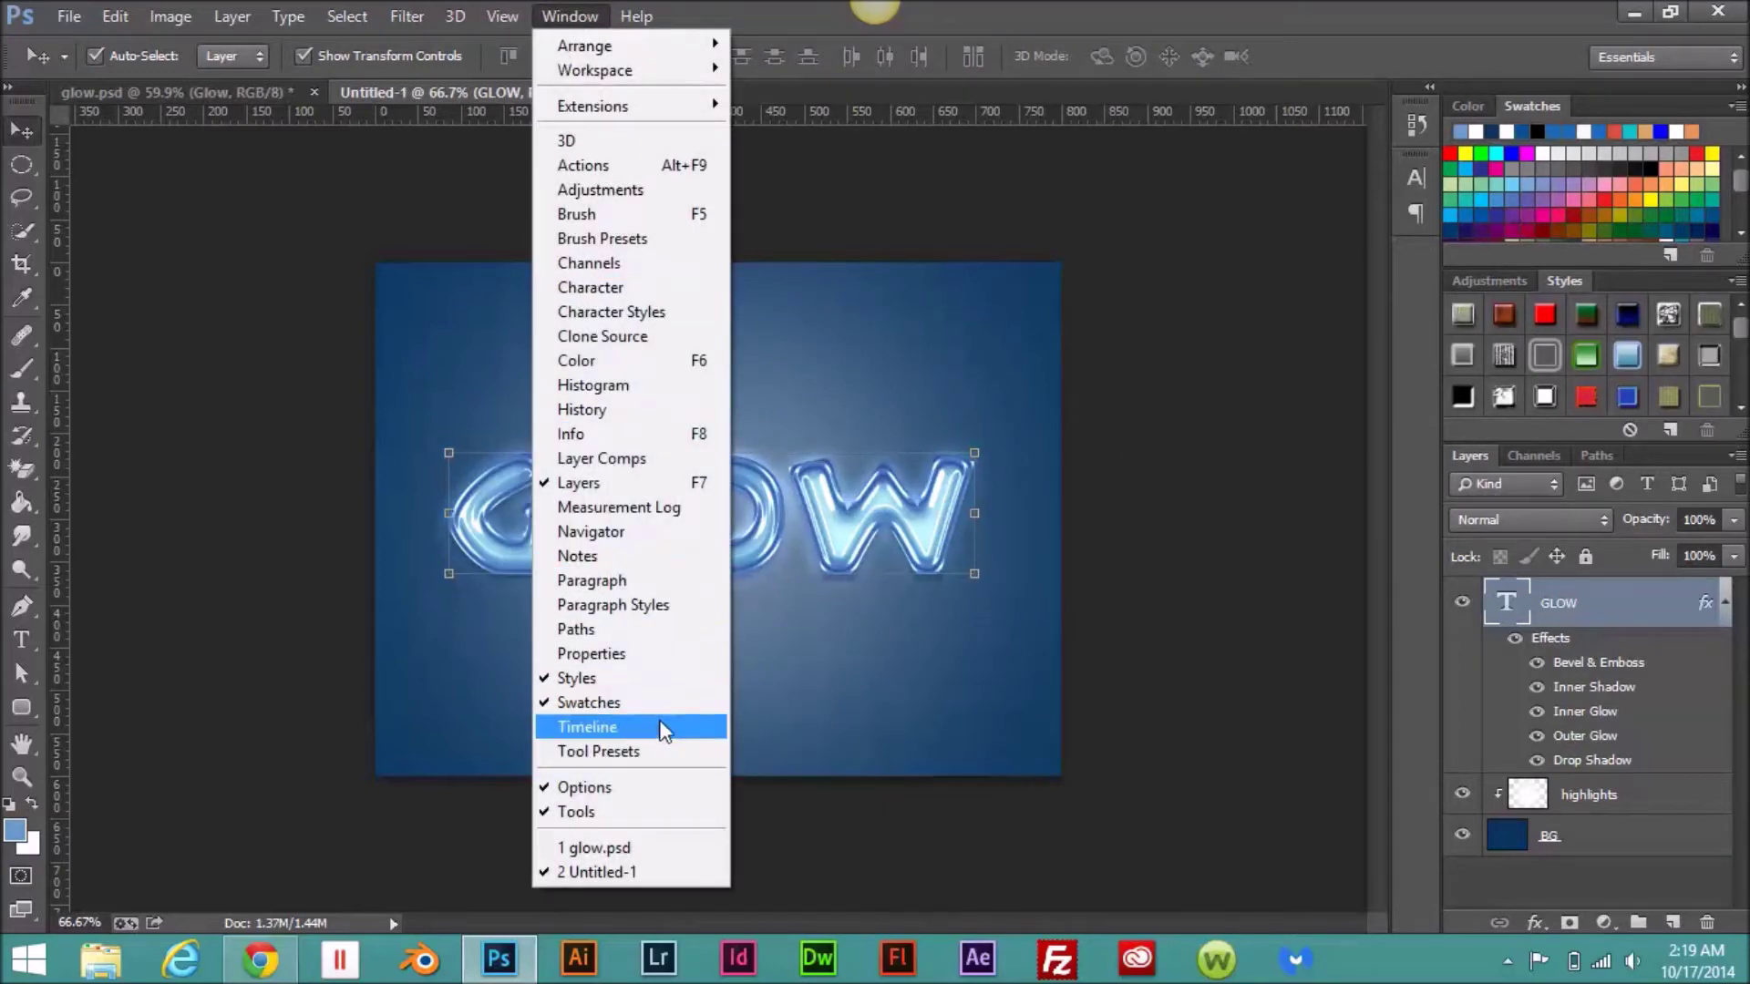
left_click(660, 726)
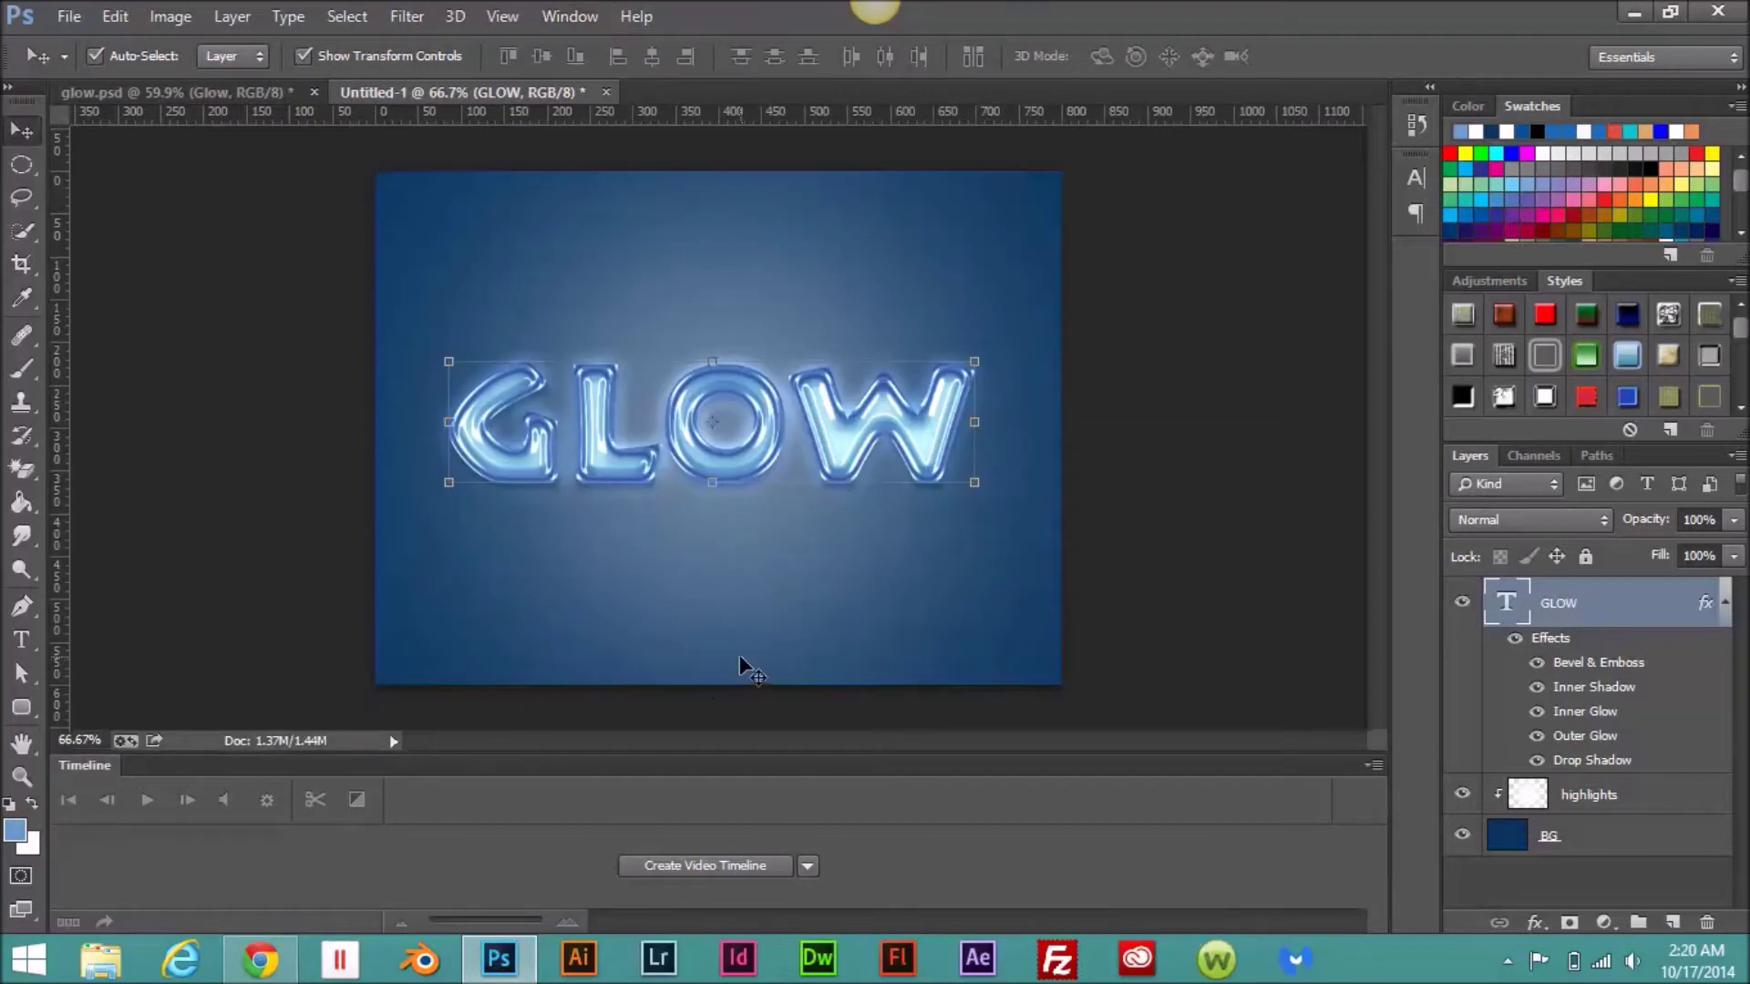
left_click(684, 863)
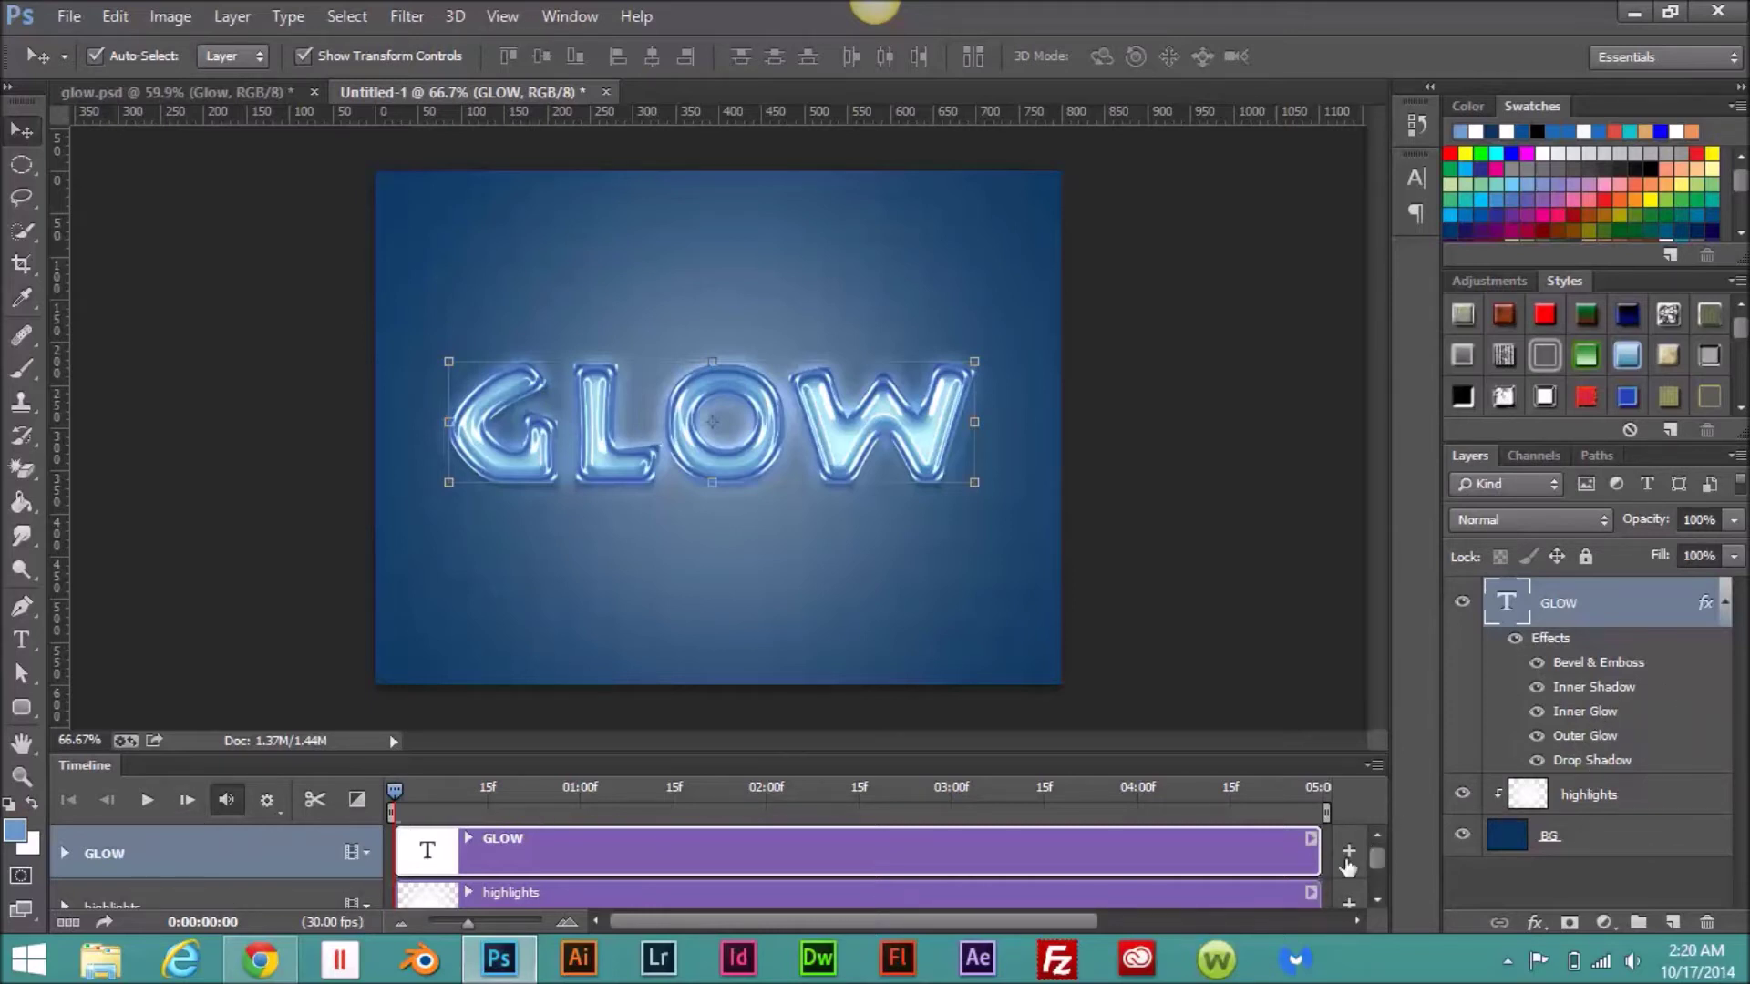
Step: Keyframe the GLOW Style at frame 0, move to frame 15, and reopen Layer Style
left_click(64, 853)
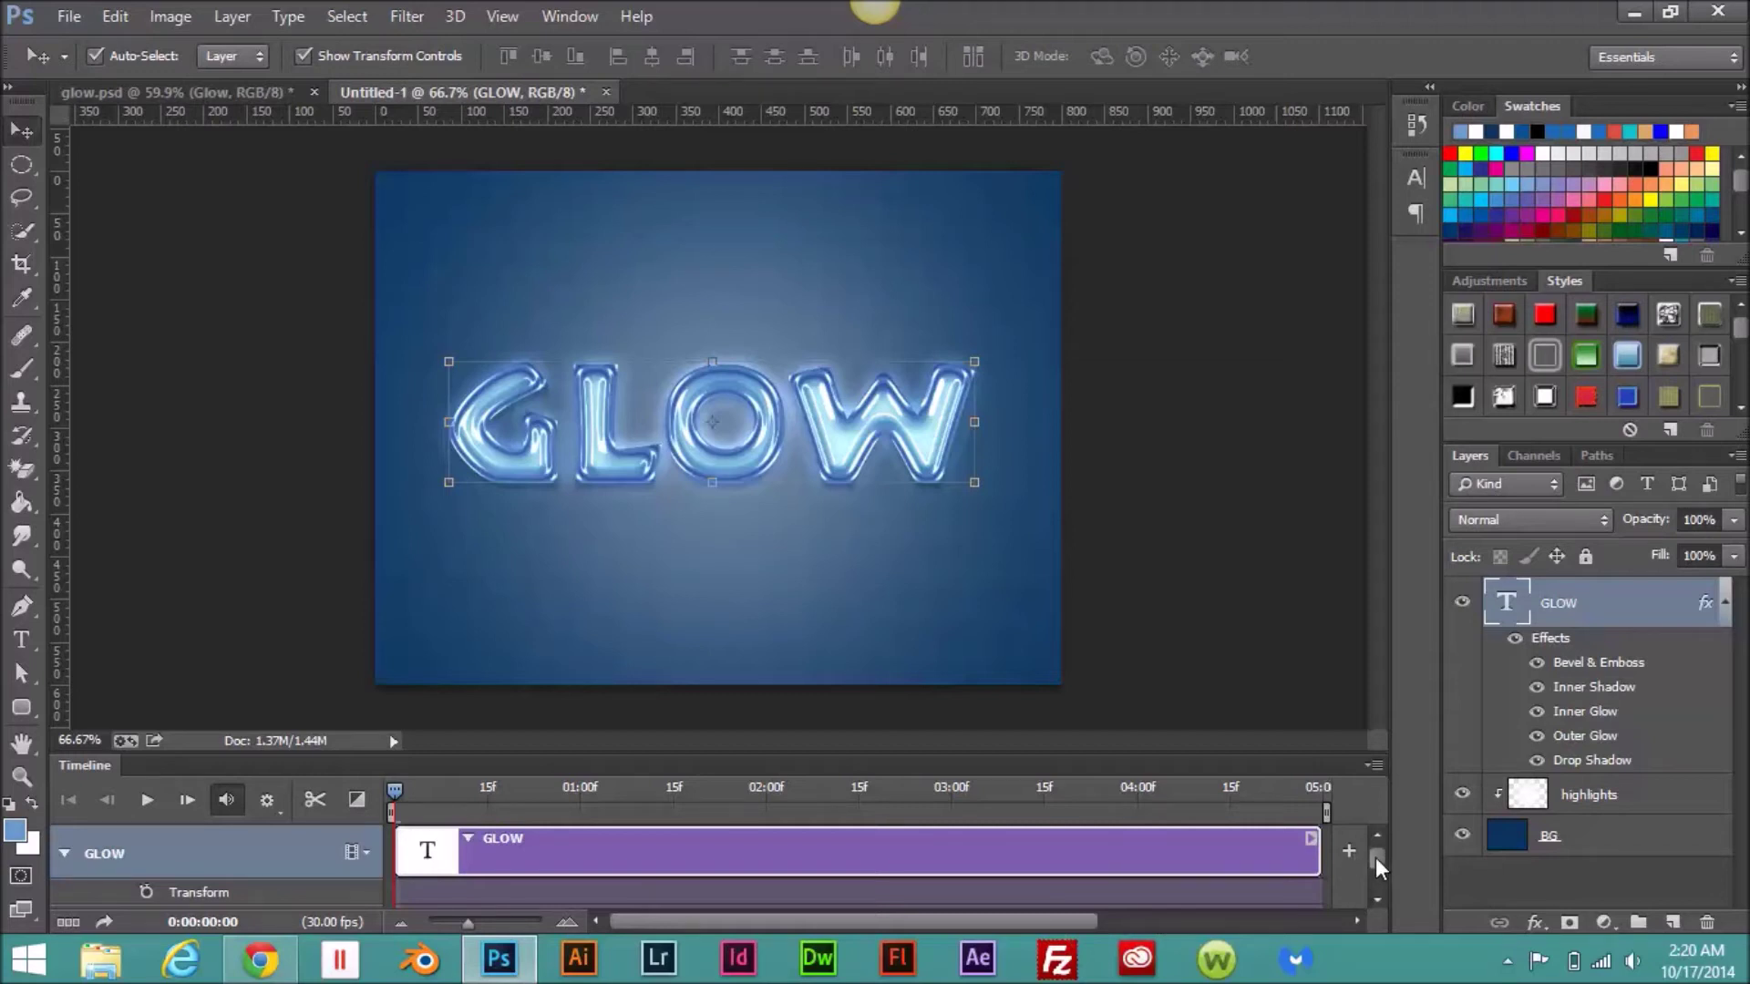
left_click_drag(1376, 859, 1373, 864)
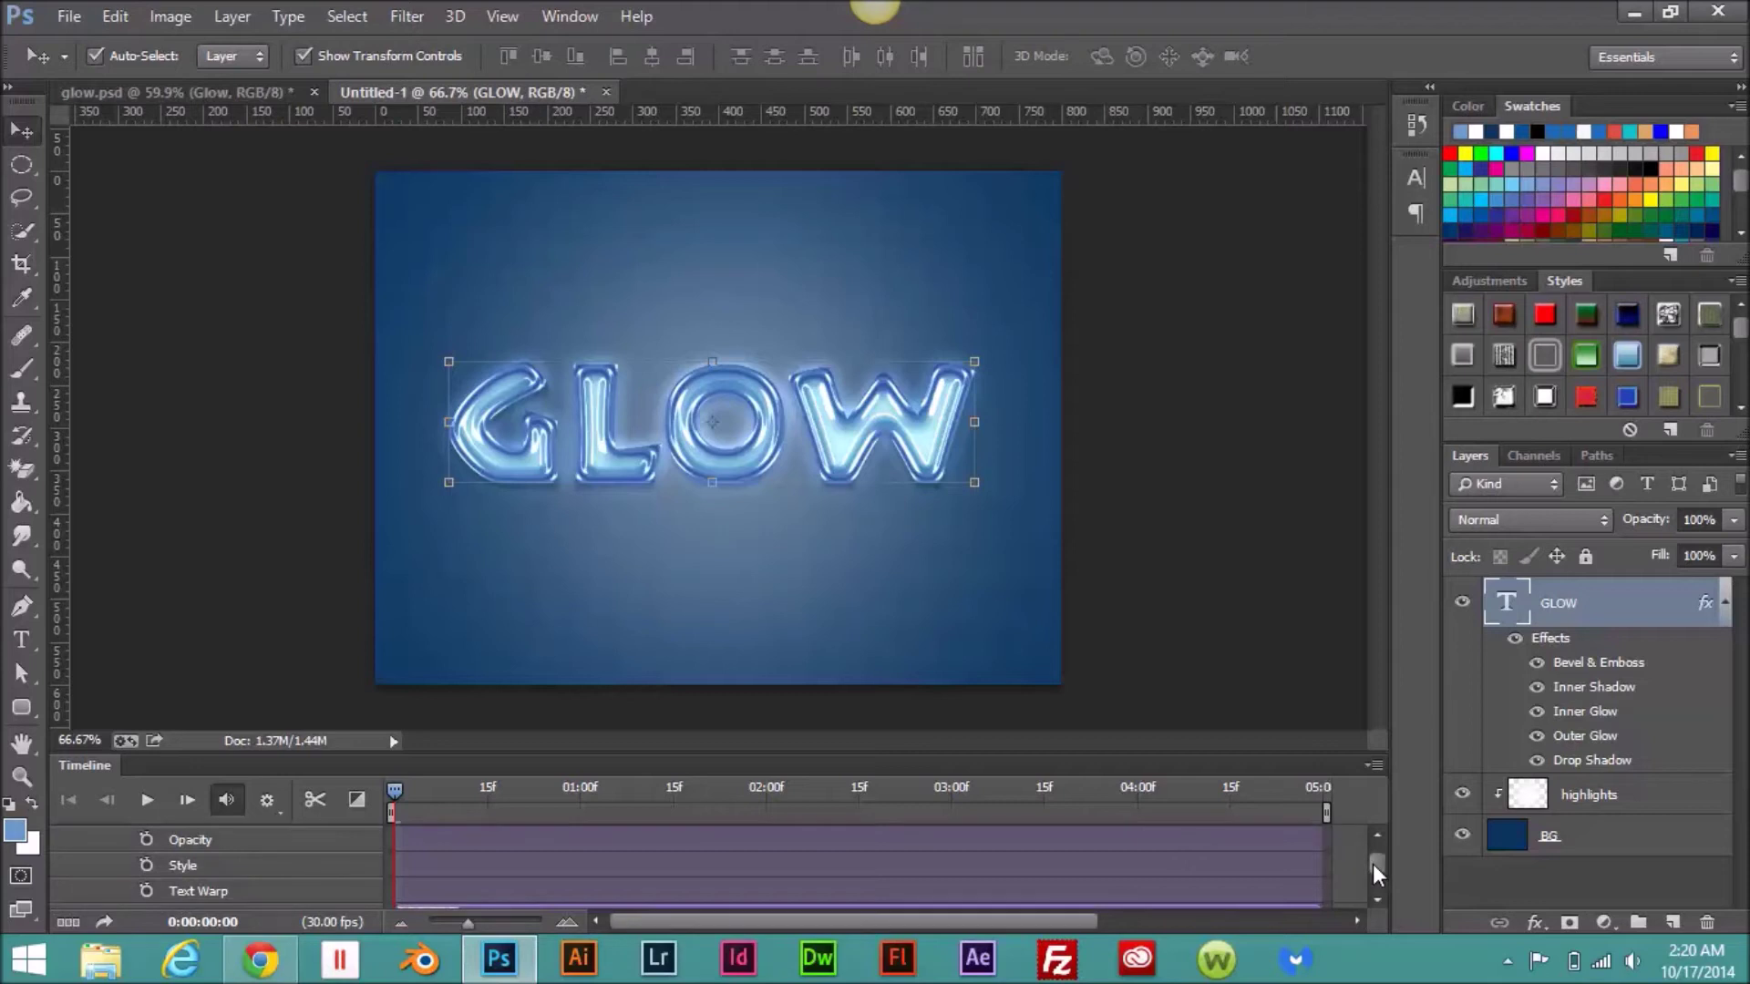
left_click(397, 787)
left_click(145, 864)
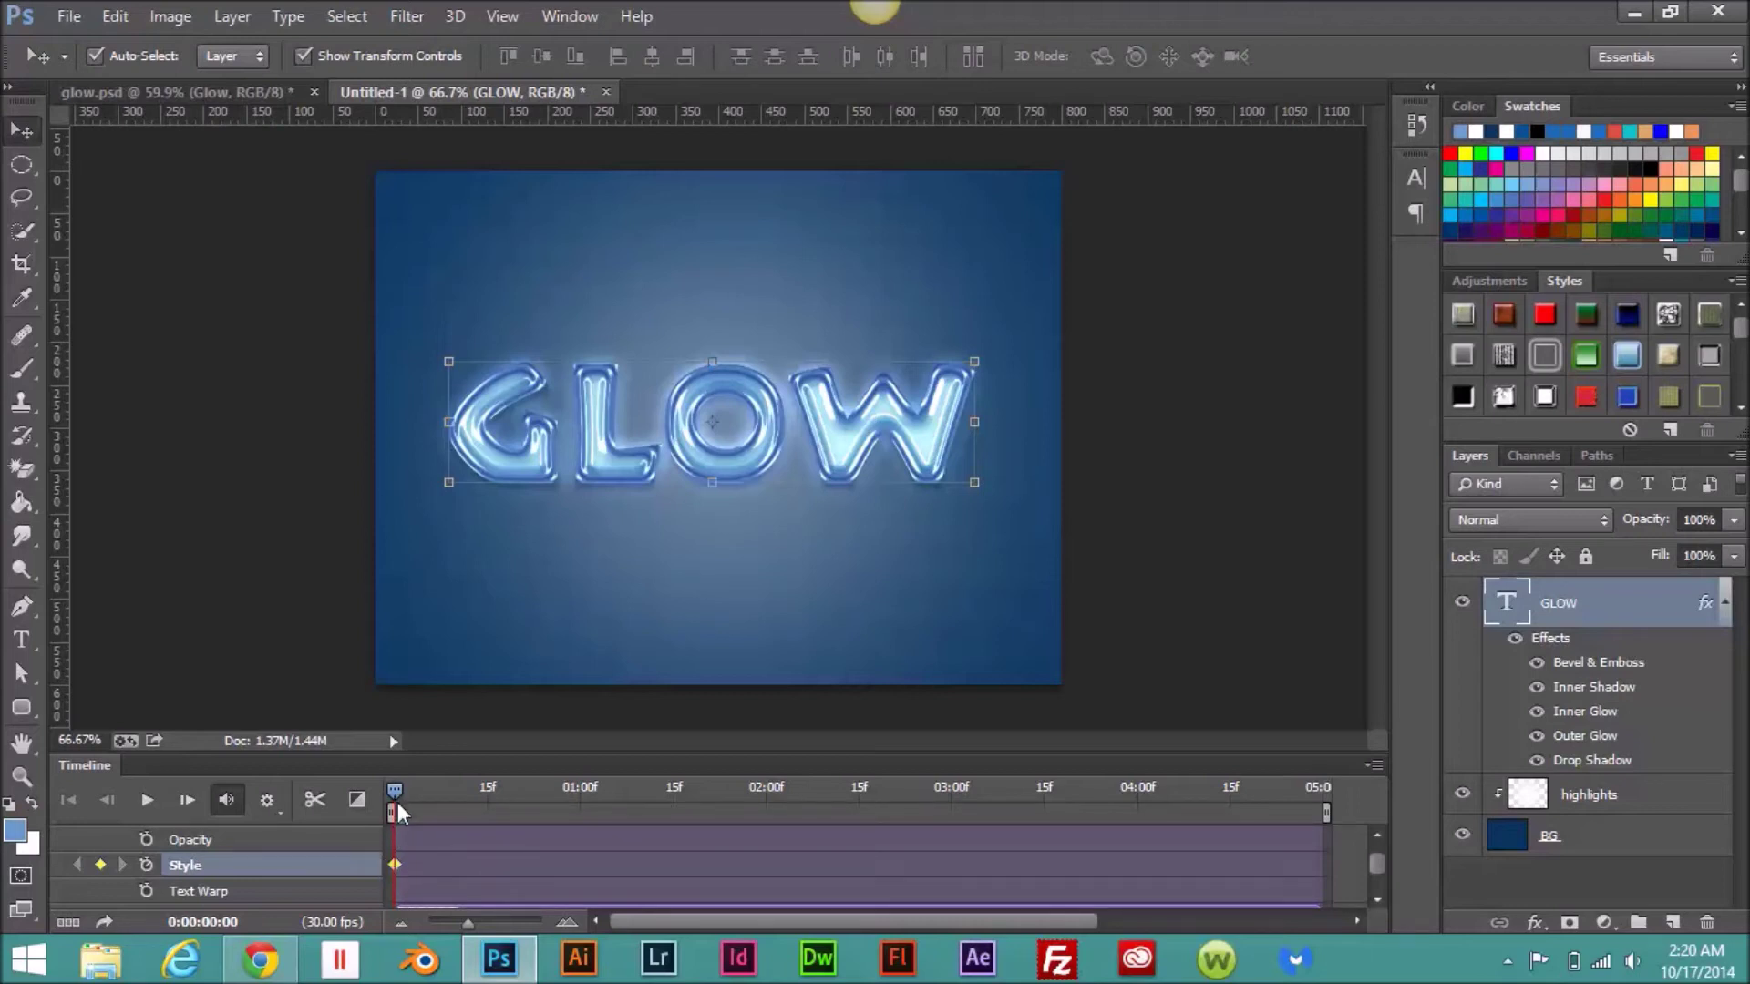
left_click_drag(407, 793, 490, 791)
double_click(1615, 609)
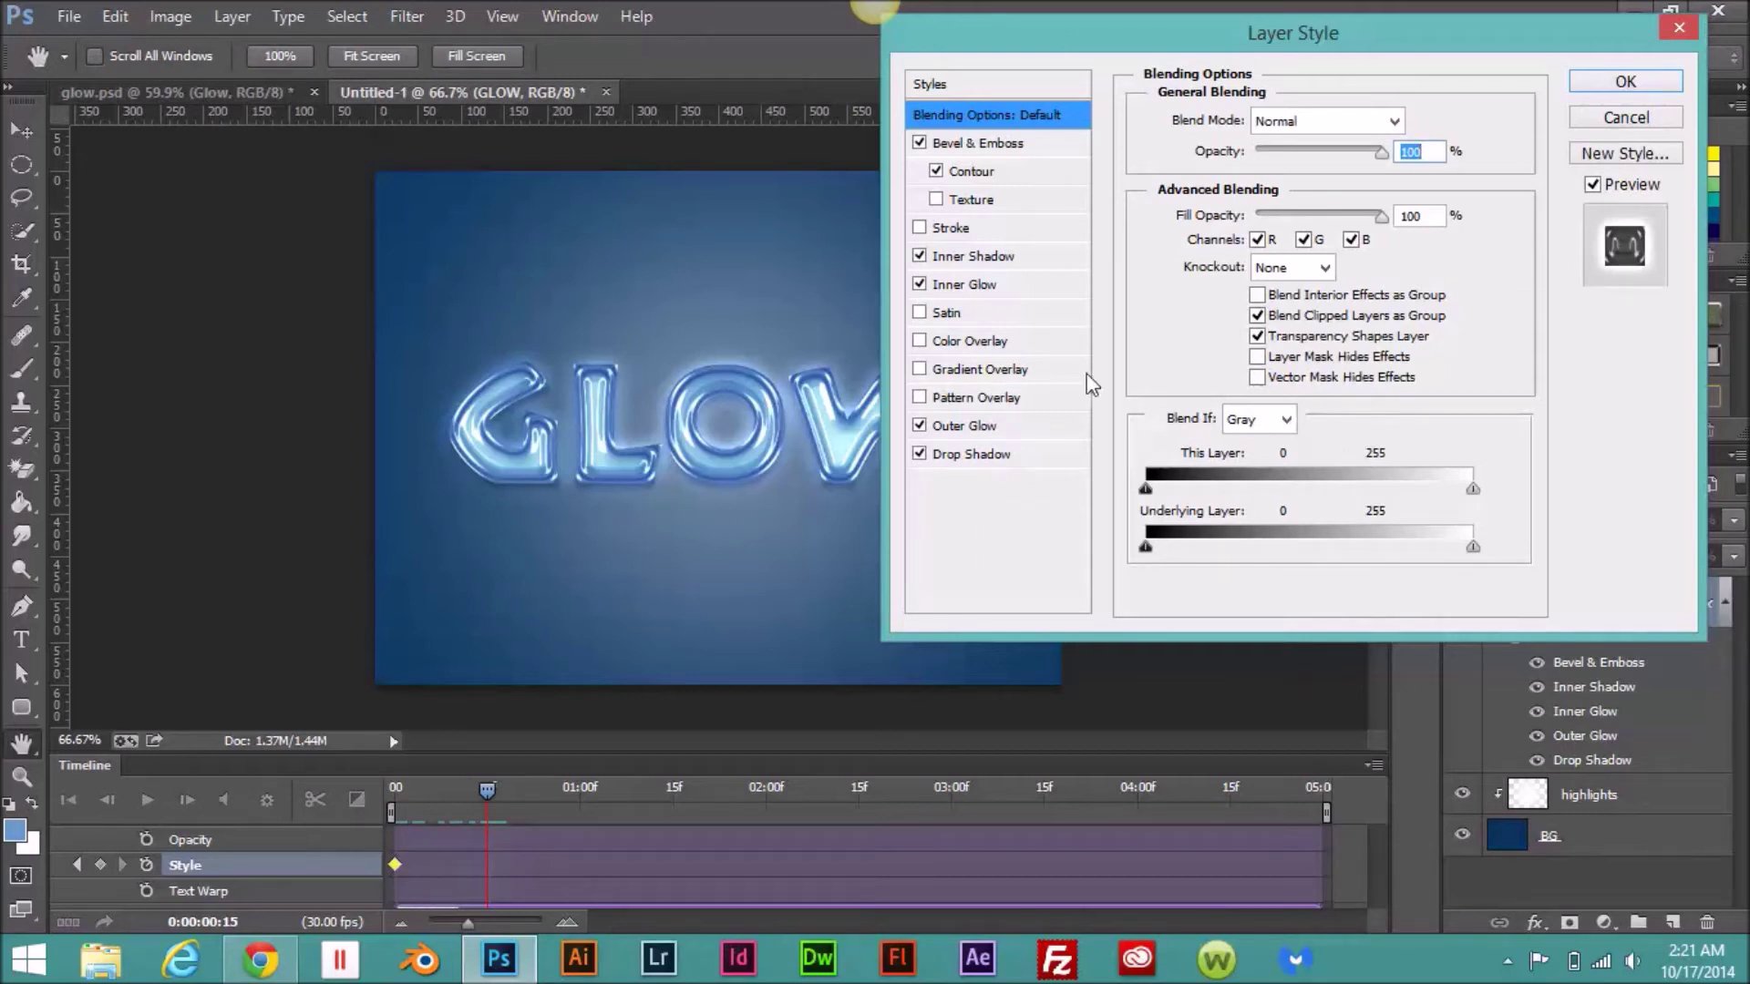
Step: Set the Inner Glow size to 18
left_click(973, 289)
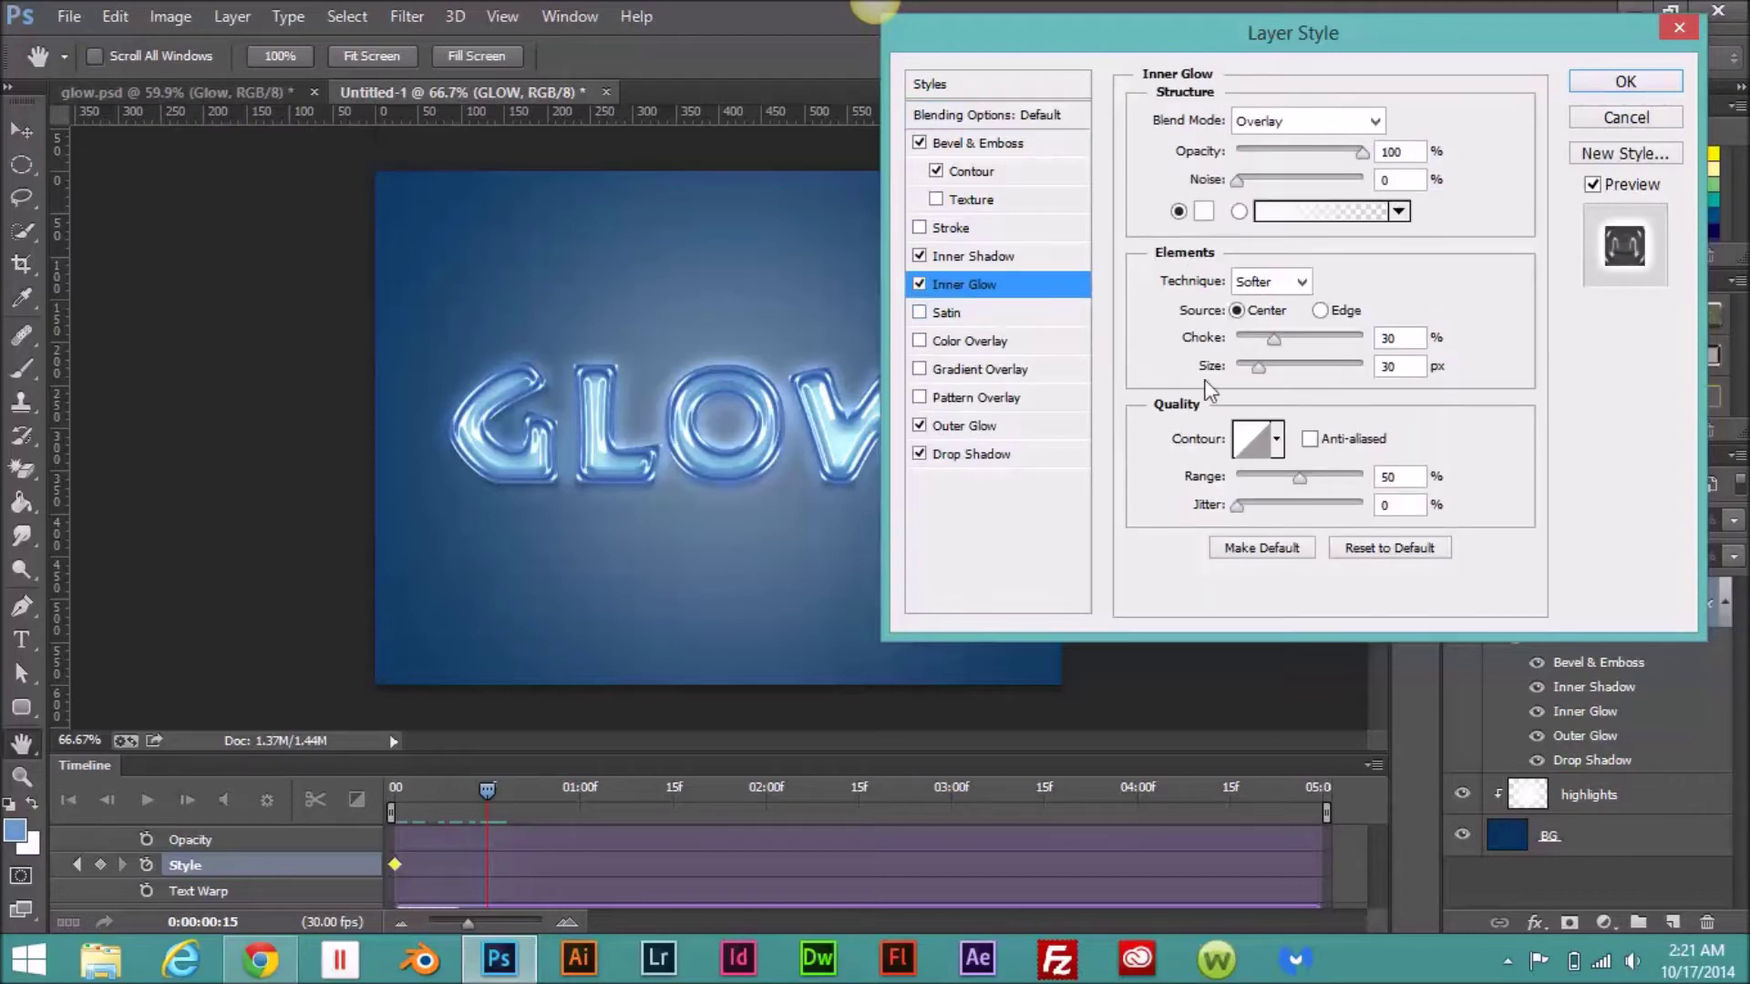
mouse_move(1256, 370)
left_mouse_down()
mouse_move(1274, 372)
mouse_move(1250, 370)
left_mouse_up()
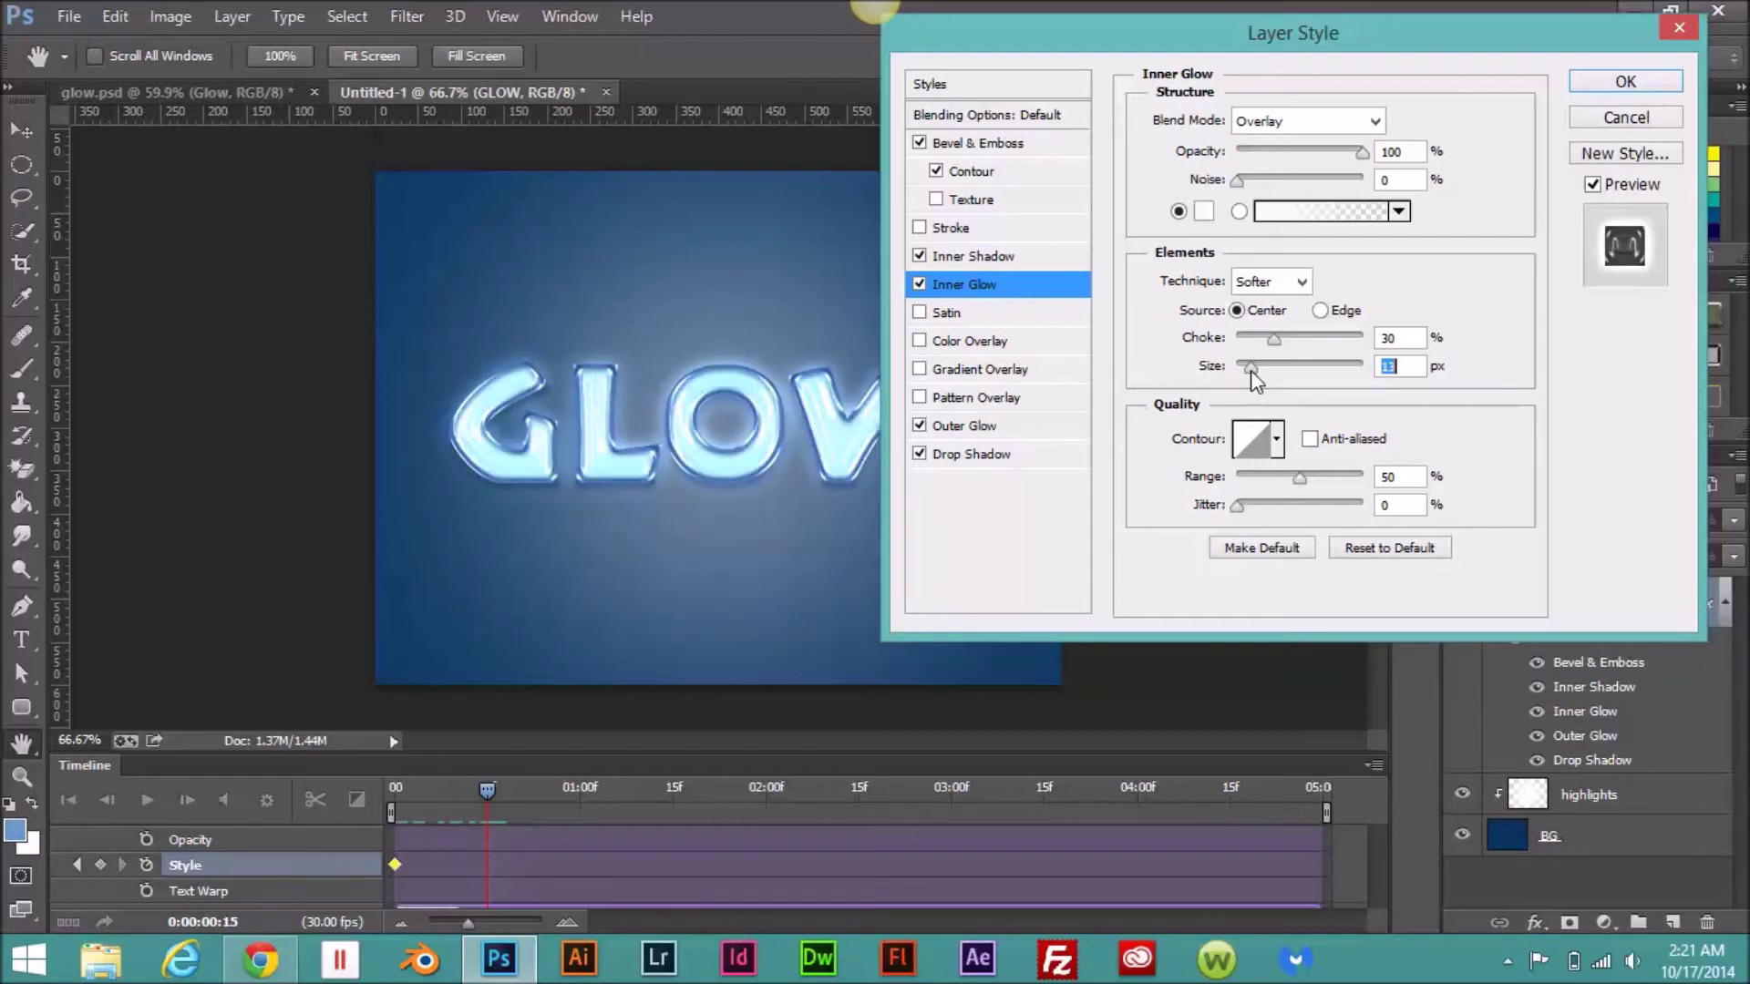
left_click_drag(1250, 370, 1255, 370)
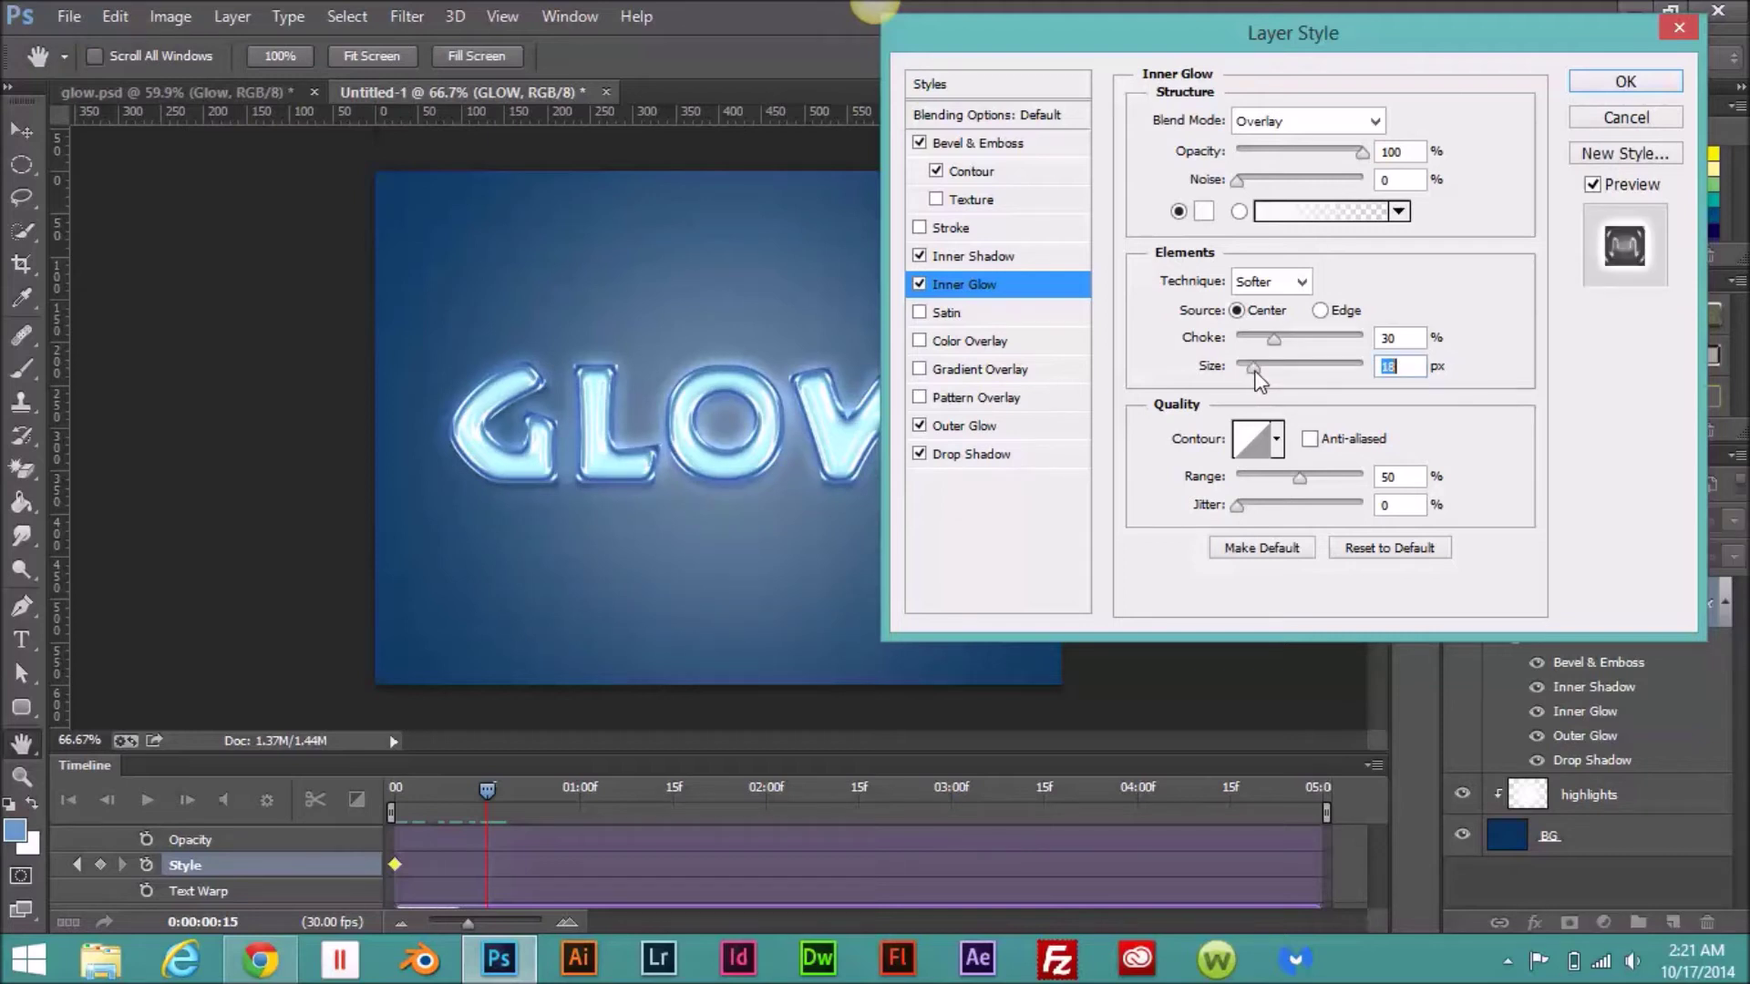
Step: Set the Outer Glow size to 50 px and confirm the style
left_click(981, 428)
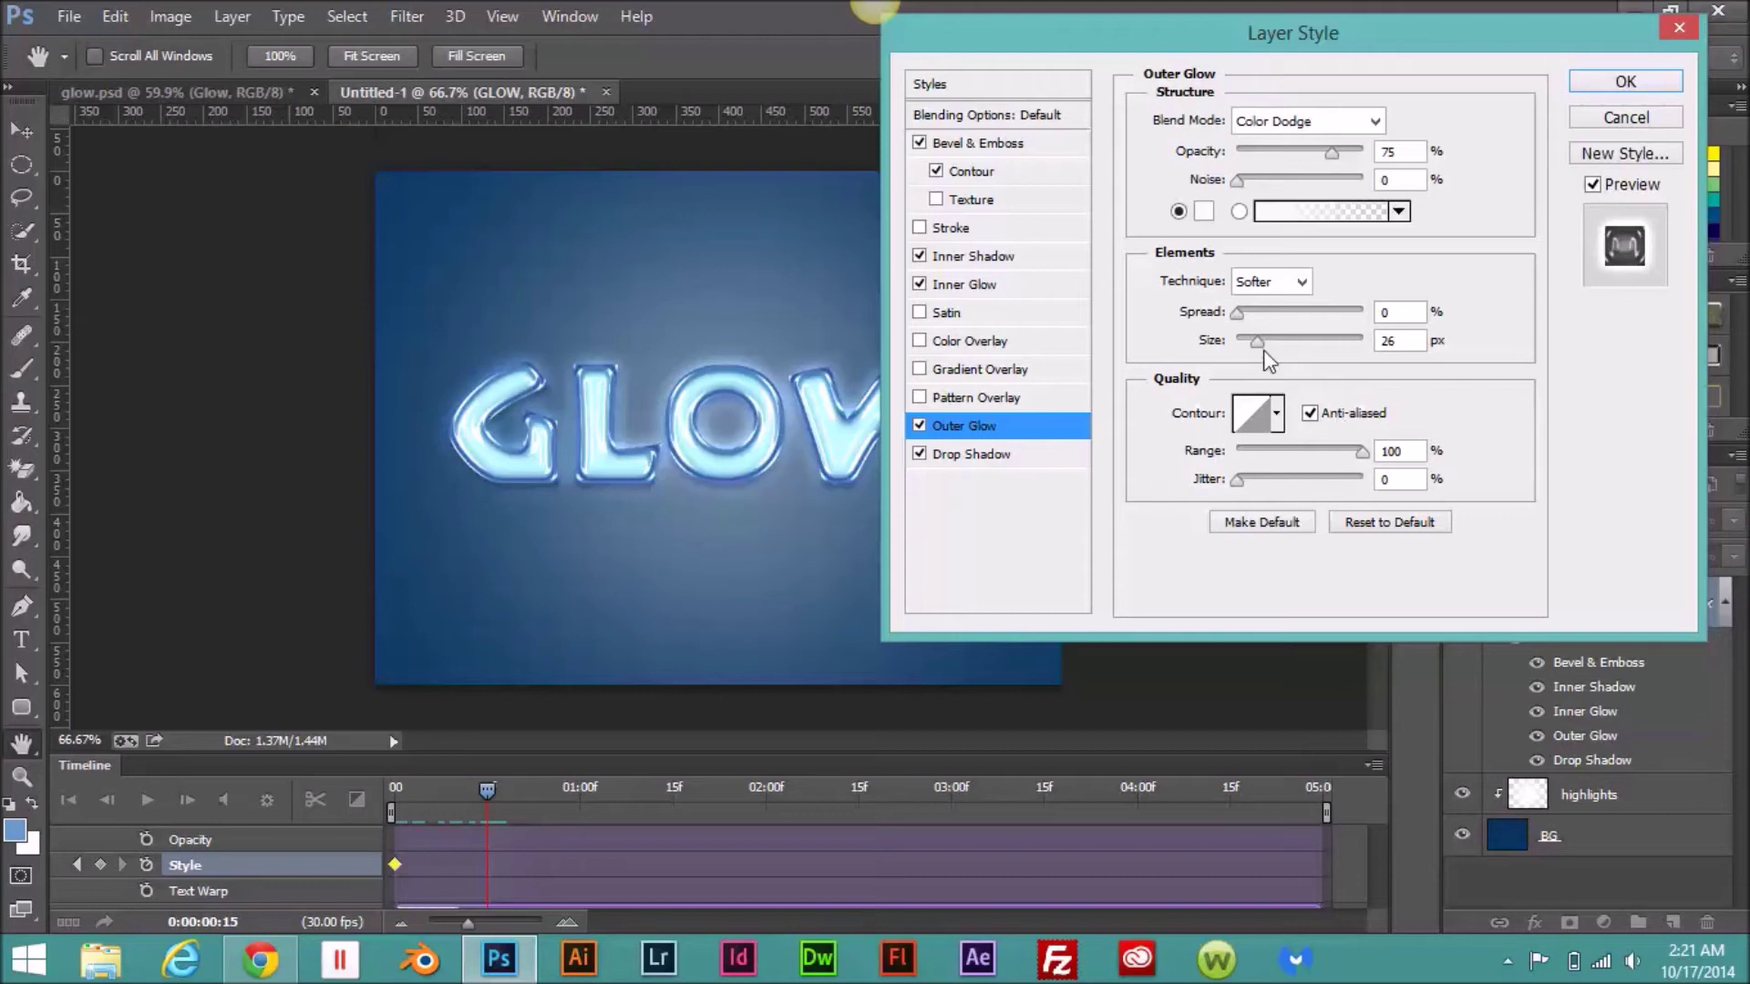
left_click_drag(1260, 347, 1264, 348)
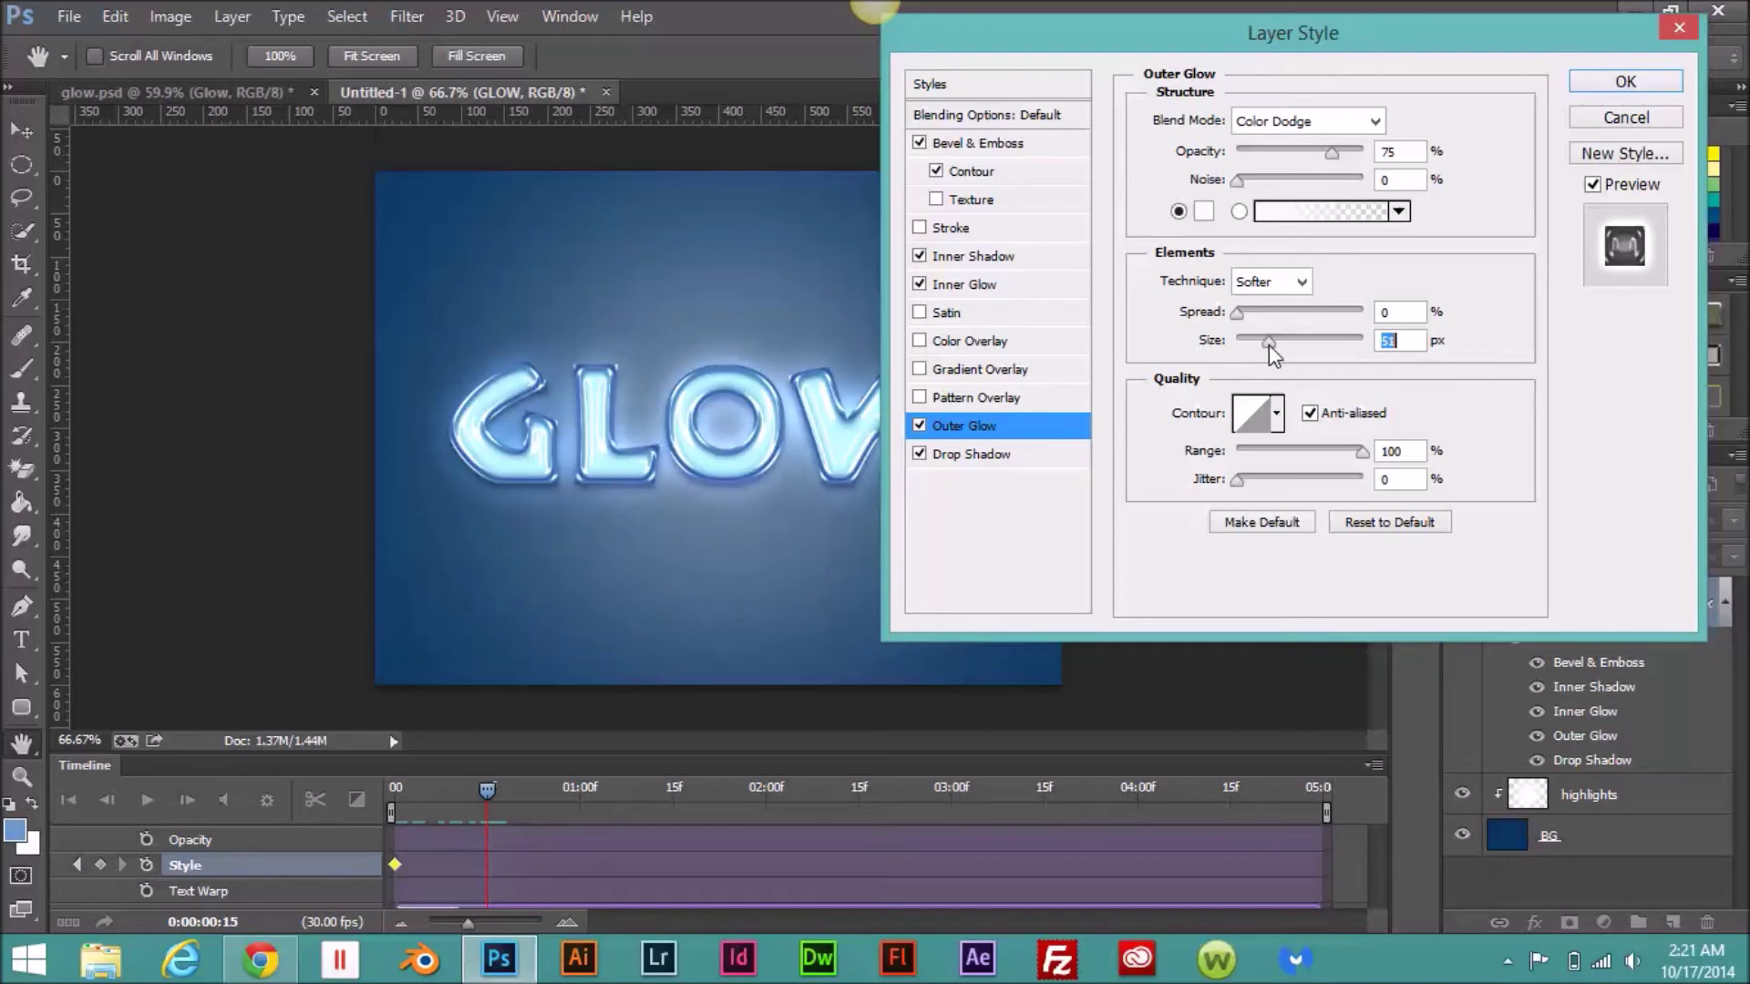
left_click_drag(1266, 346, 1262, 346)
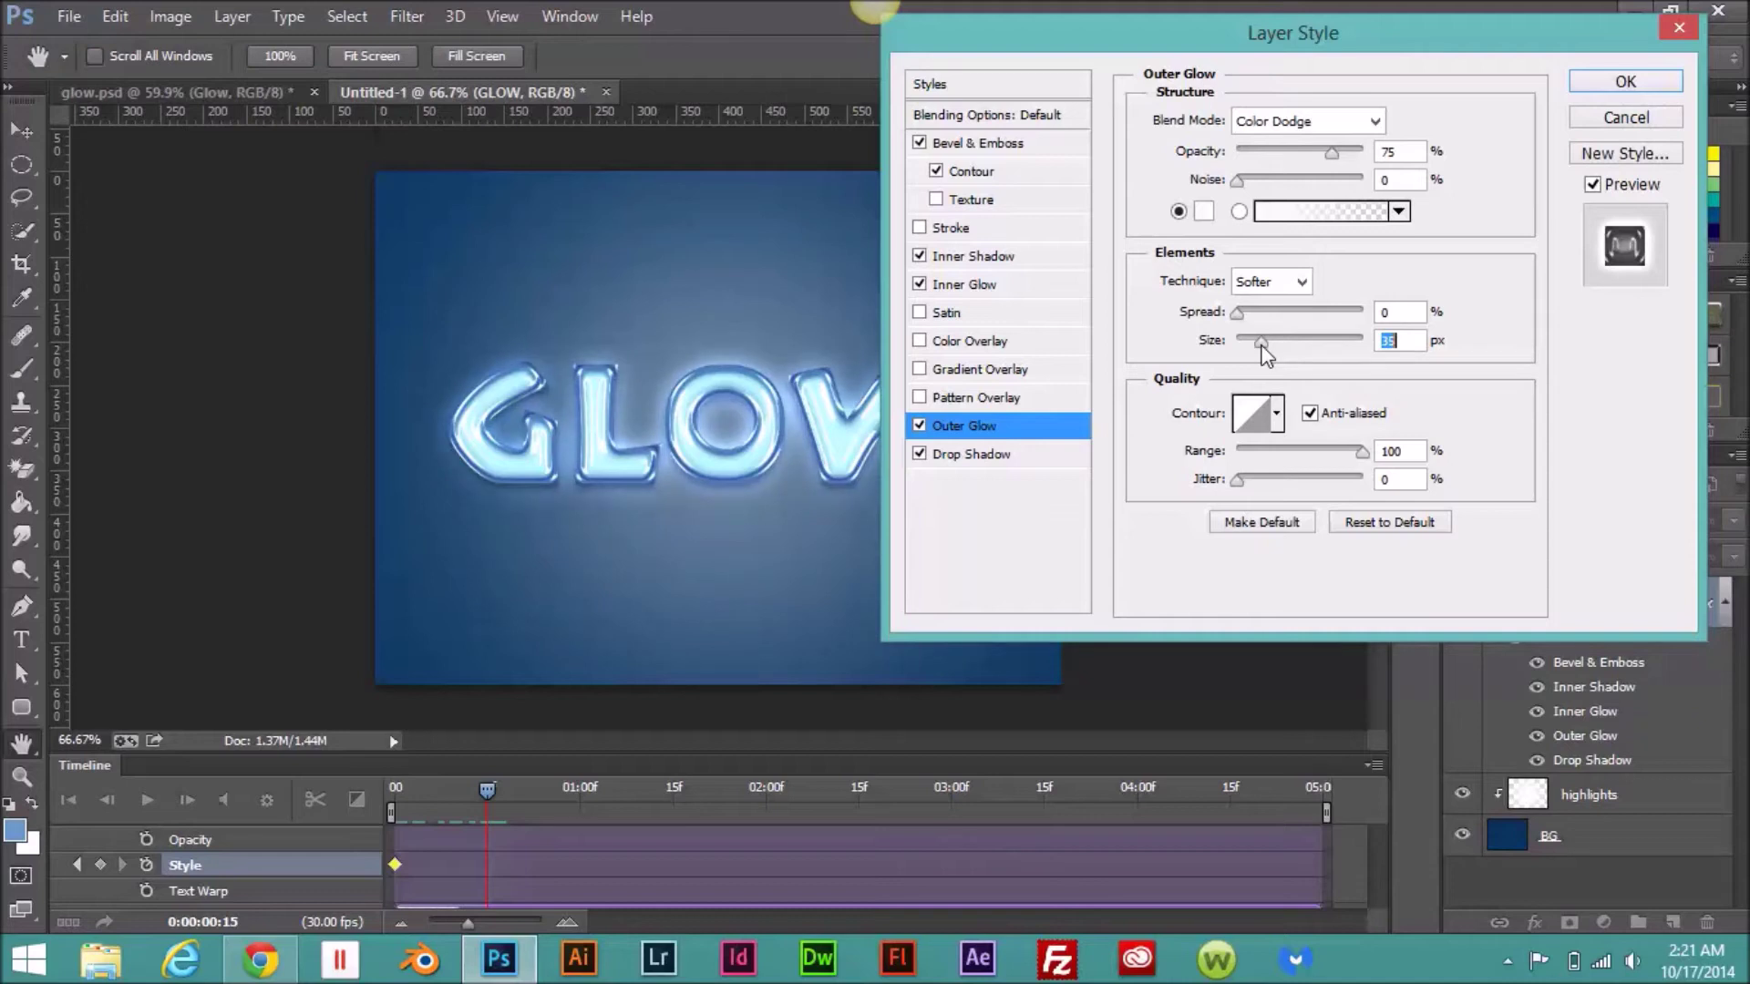
left_click_drag(1262, 347, 1266, 346)
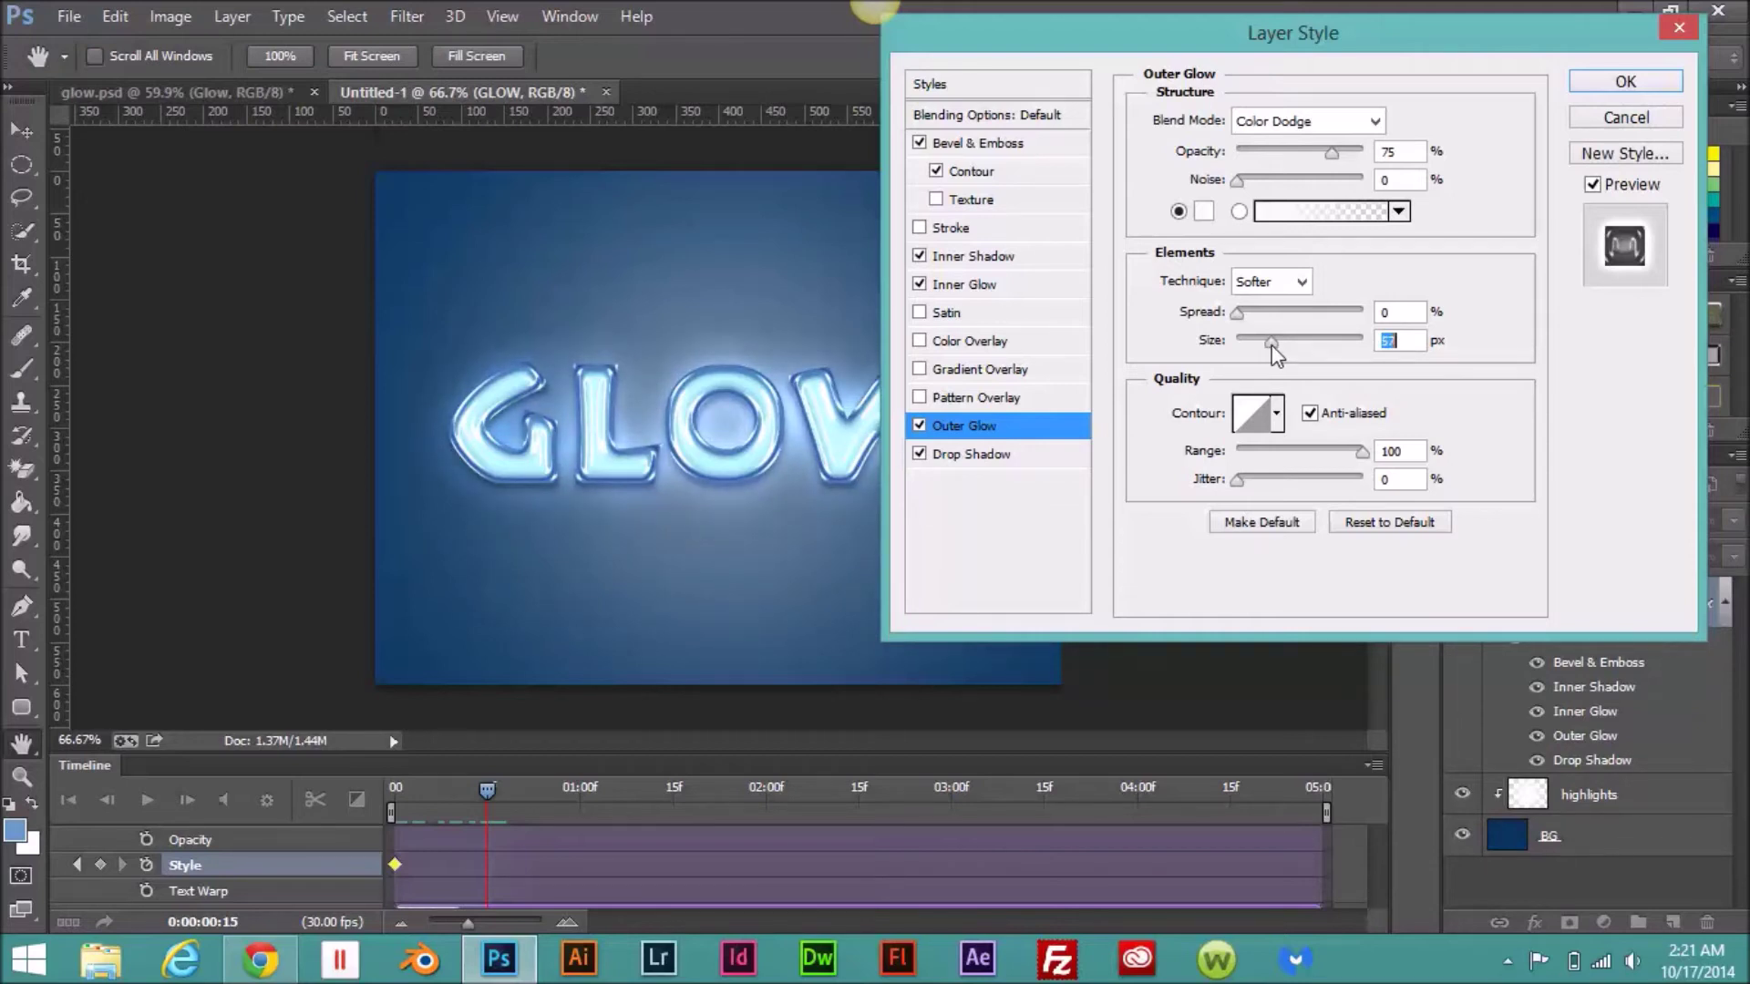
left_click_drag(1272, 344, 1270, 346)
type("50")
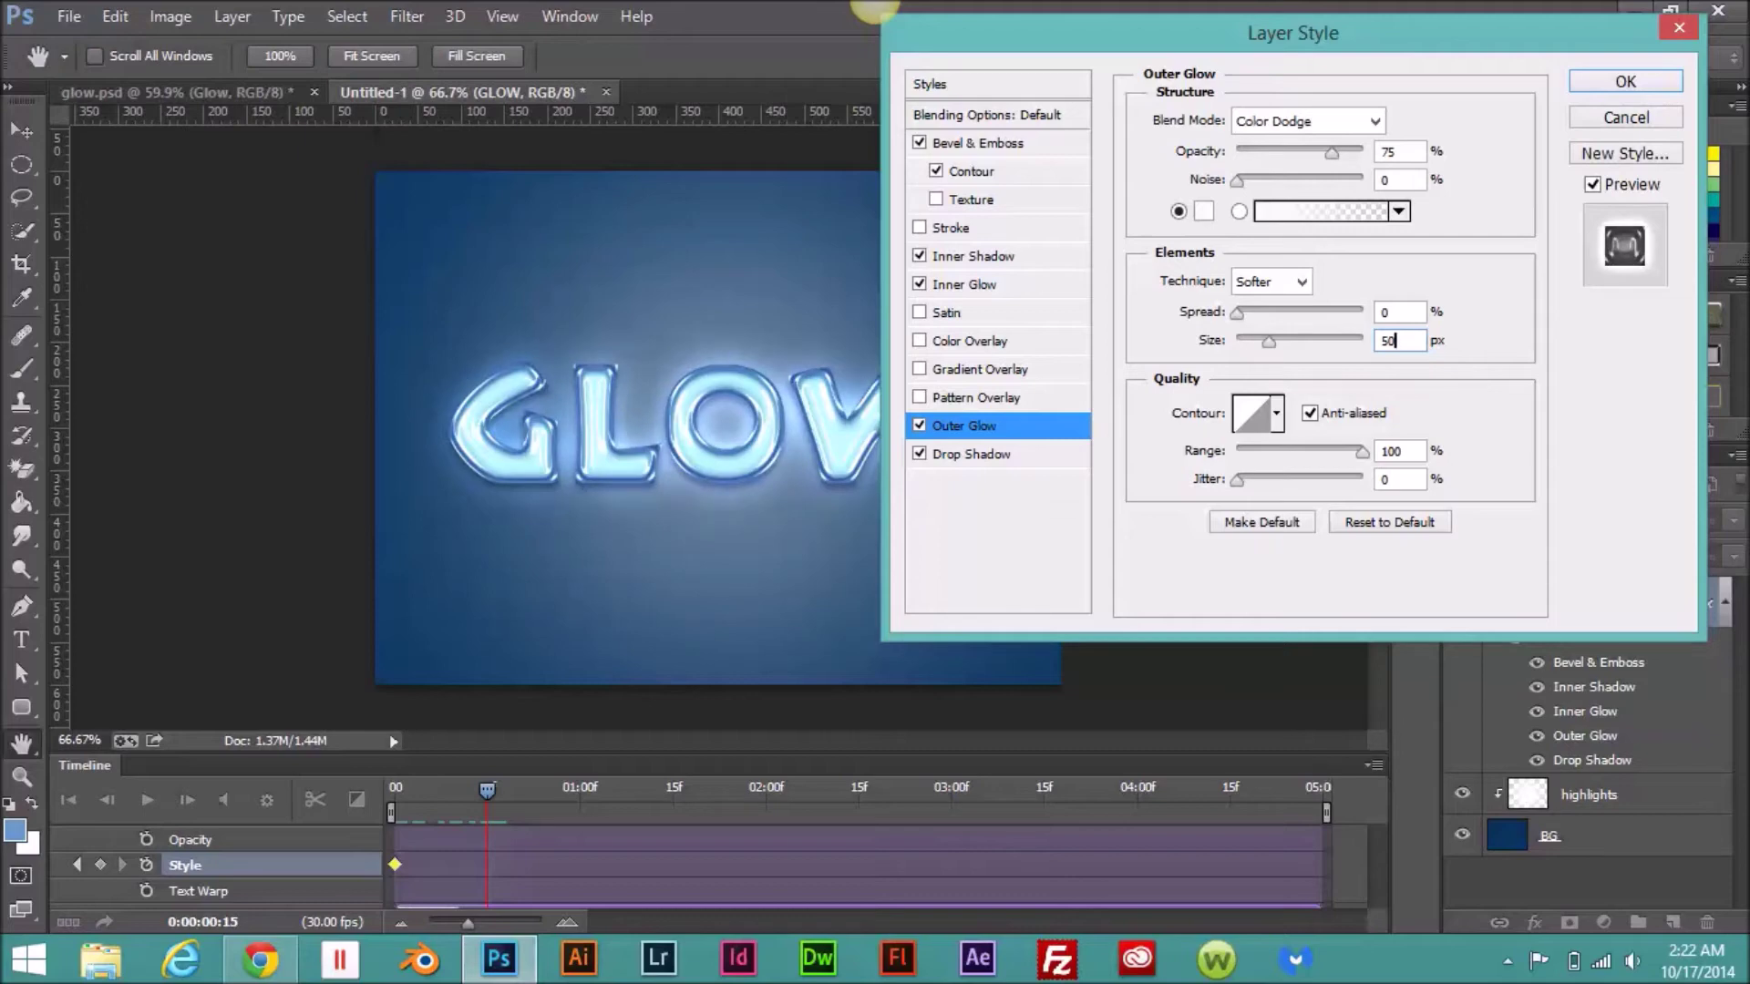
left_click(1586, 84)
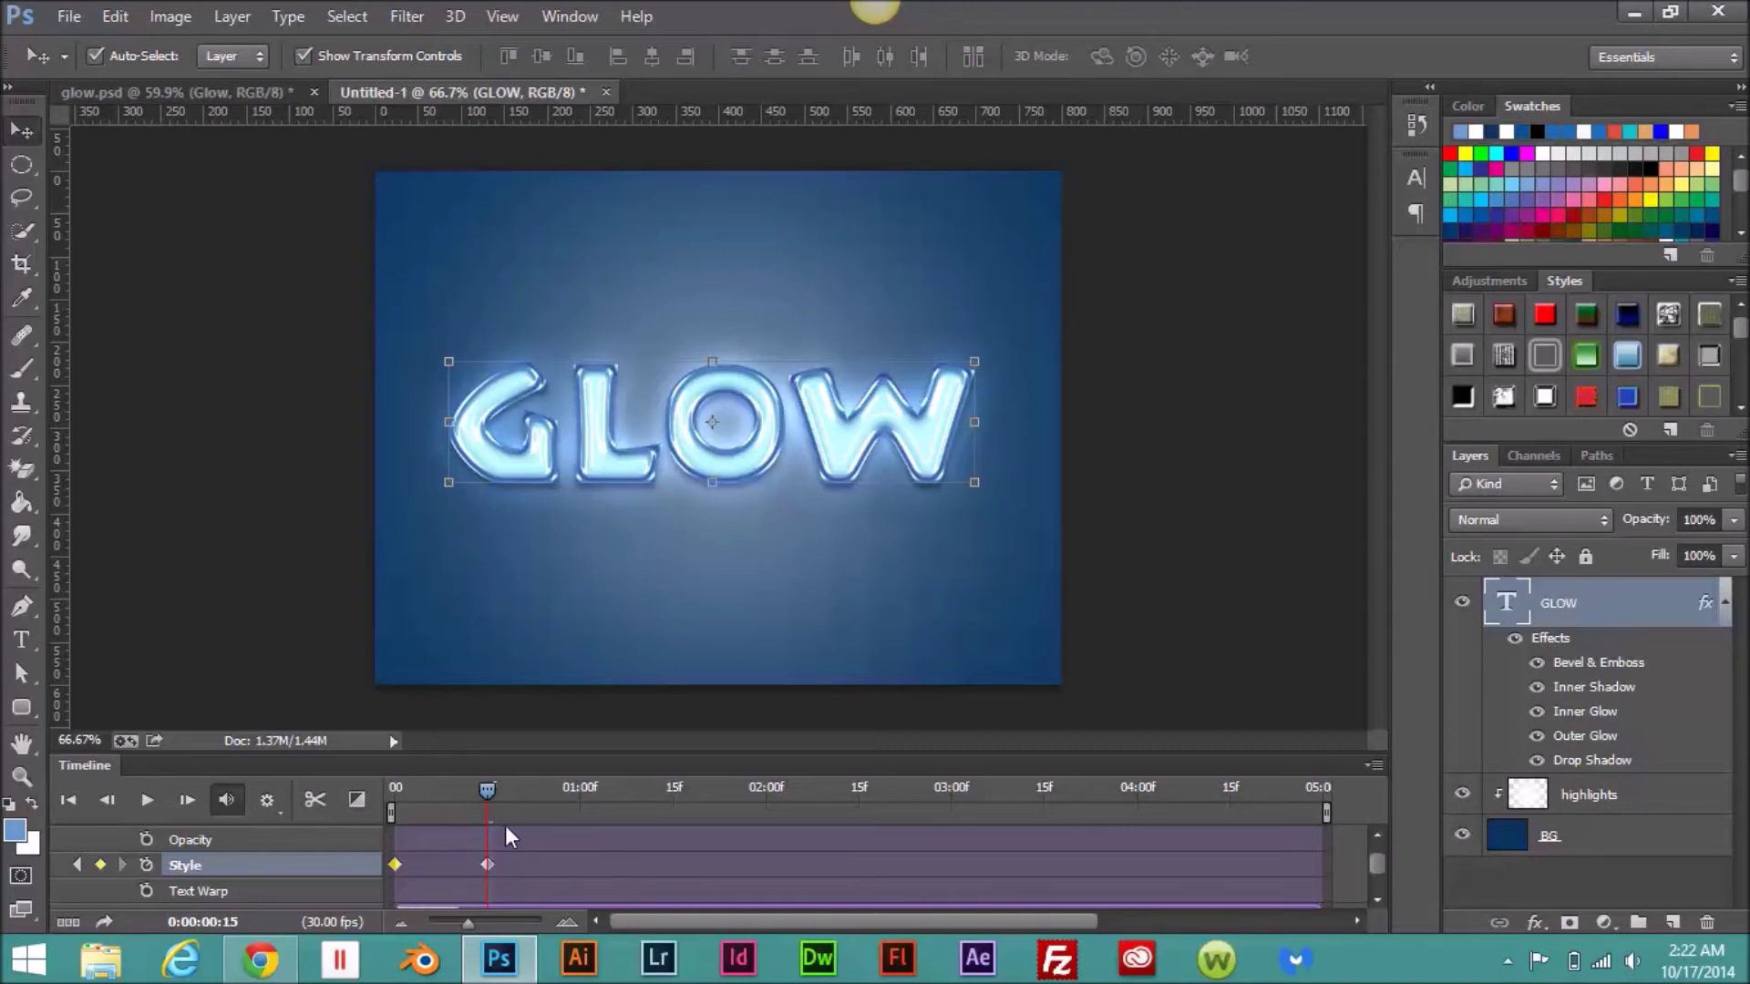
Step: Play the glow animation from the first frame as a preview, then stop it
left_click_drag(487, 796, 413, 806)
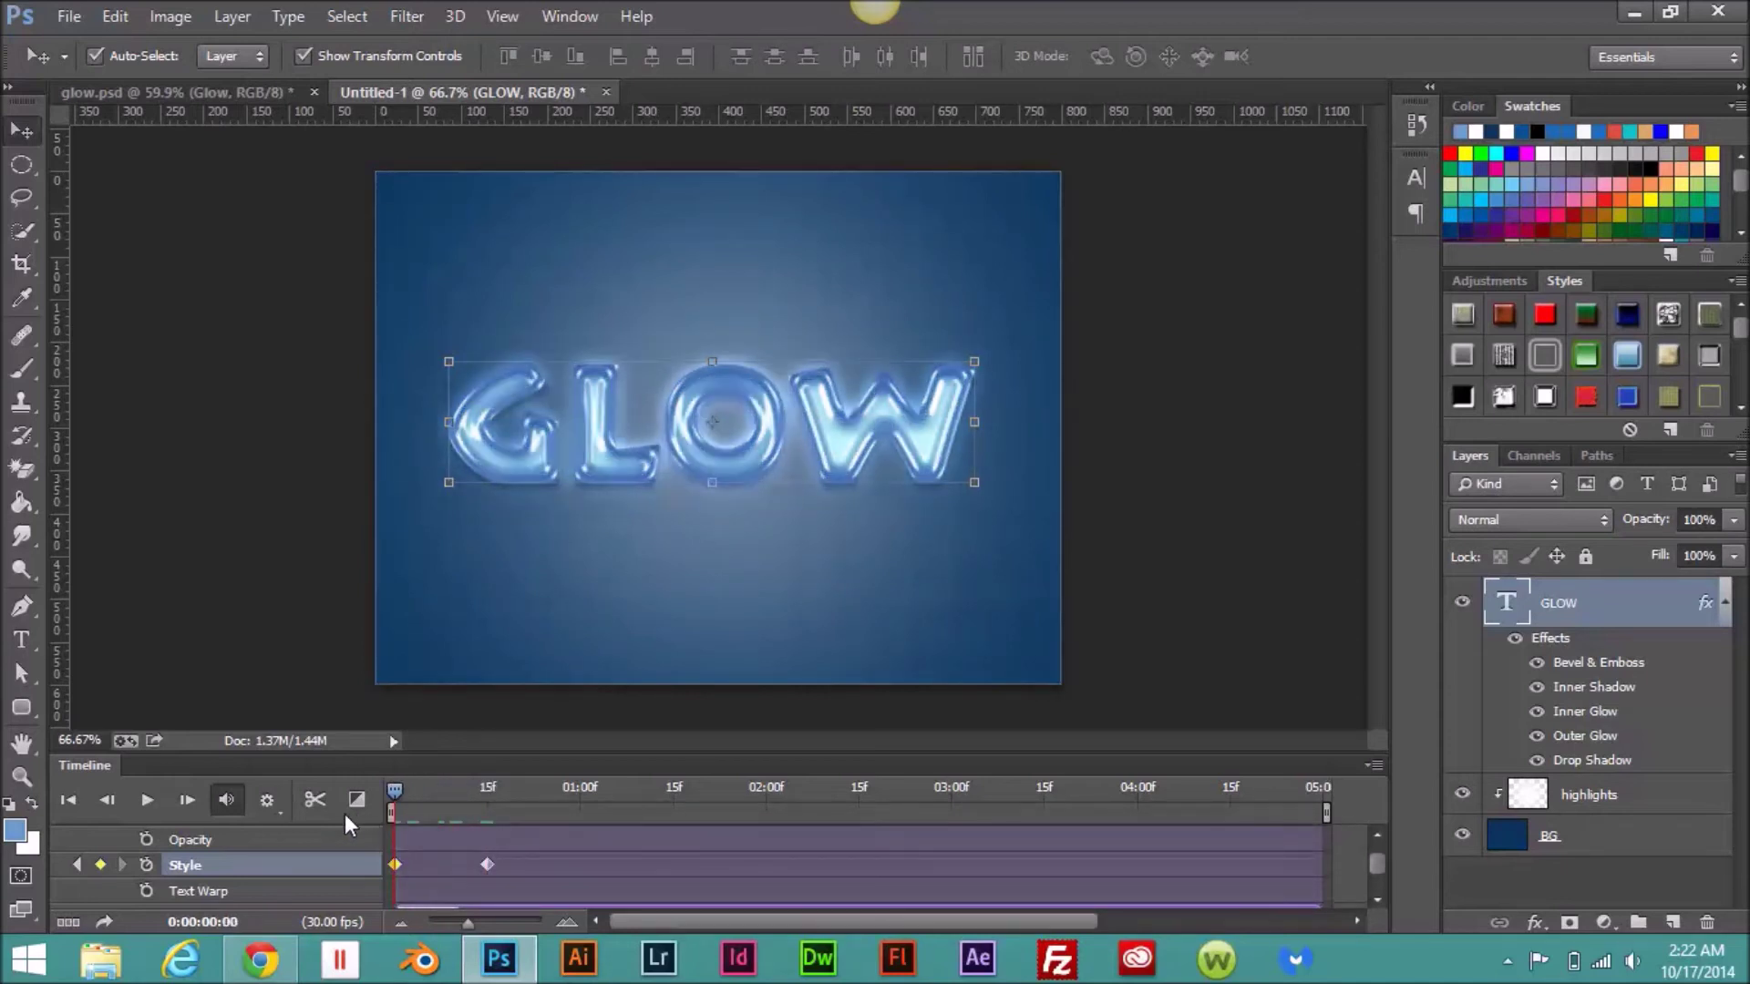
key("Home")
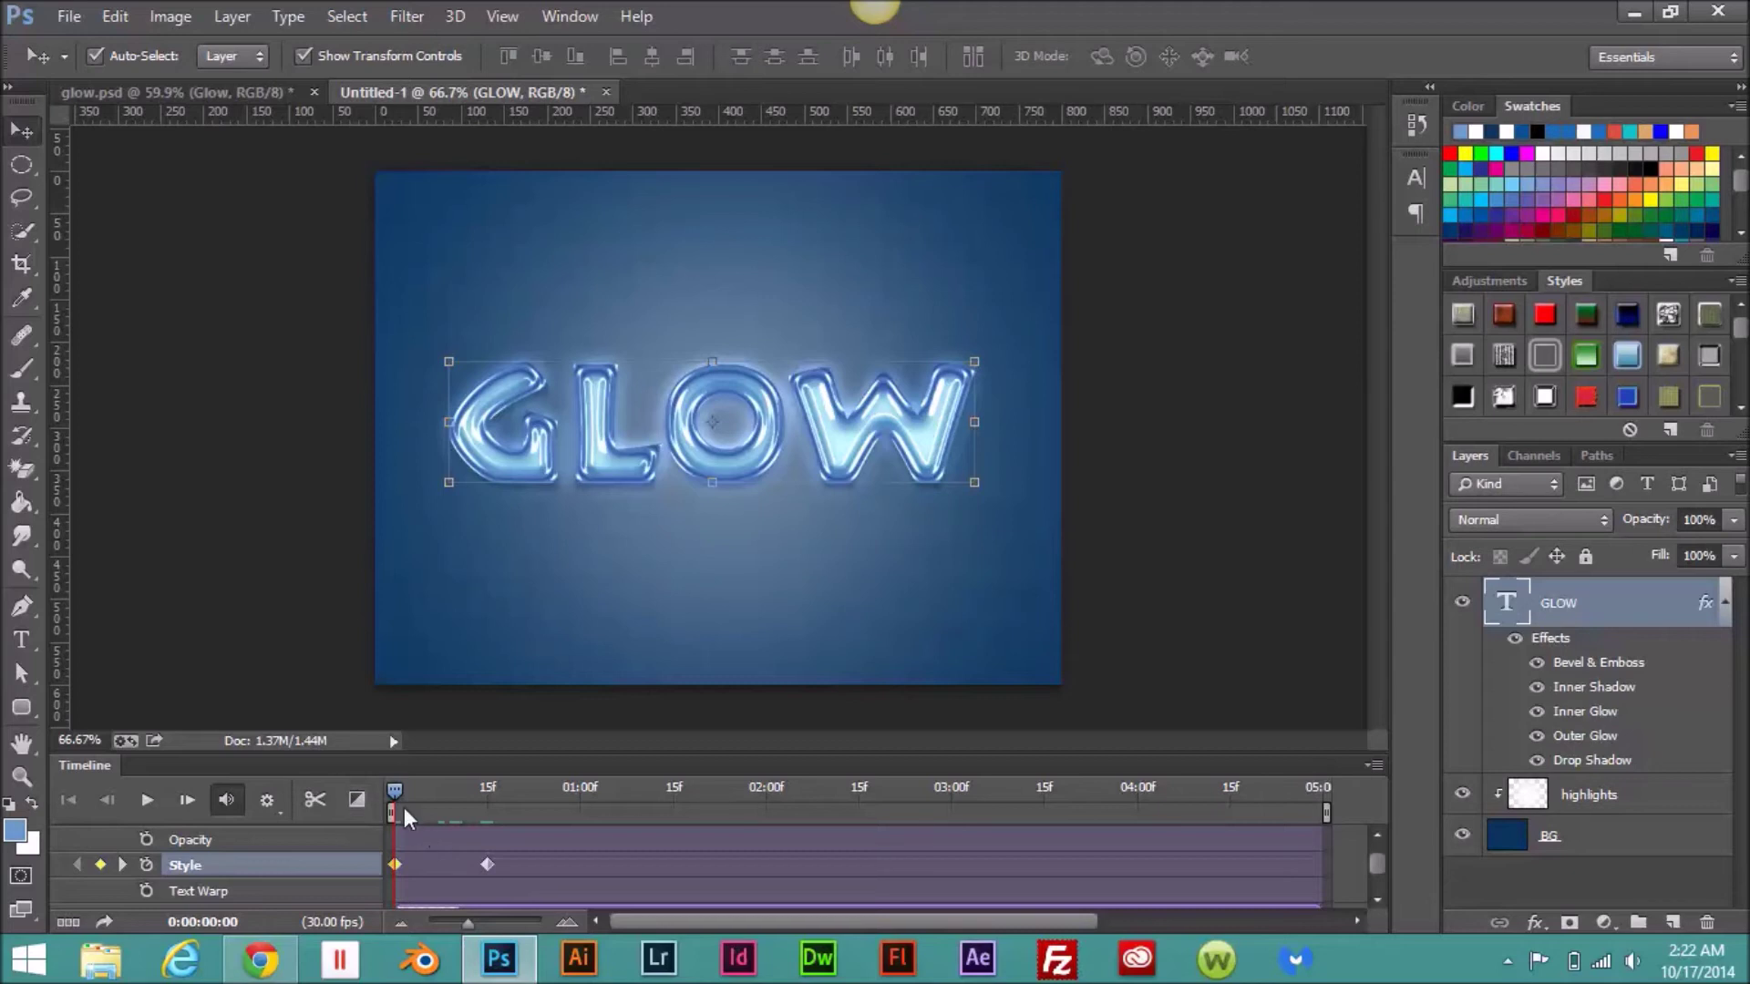
left_click(148, 801)
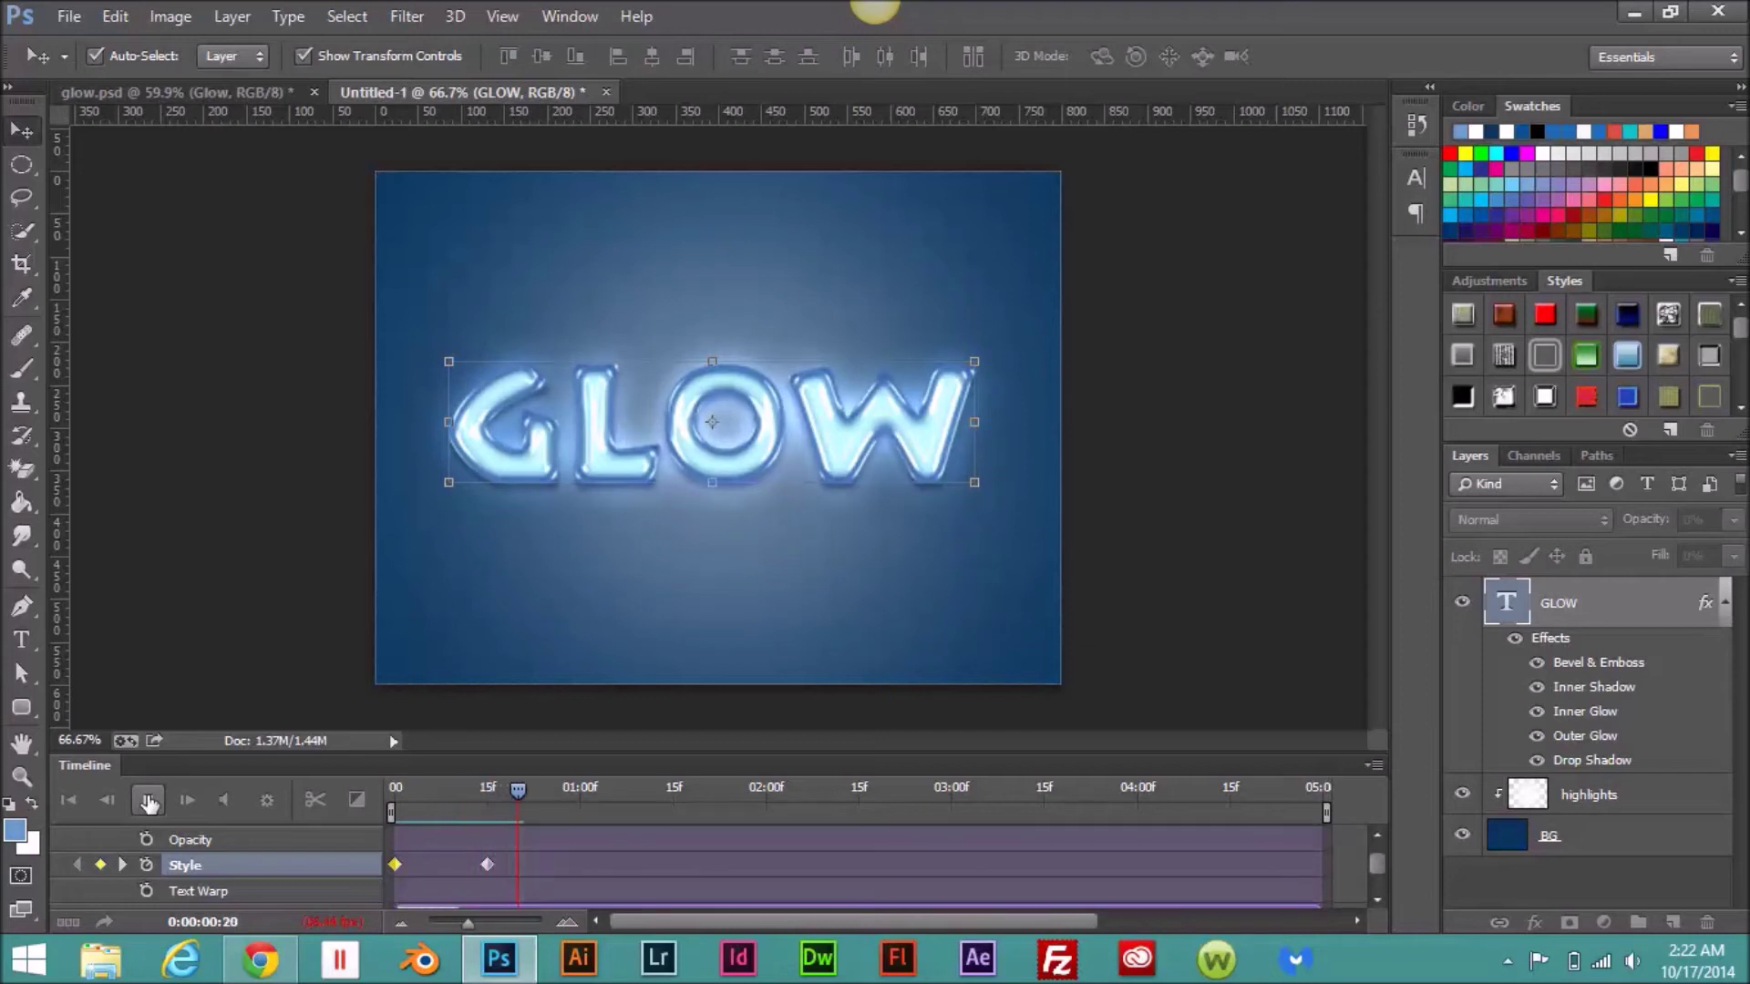
left_click(147, 802)
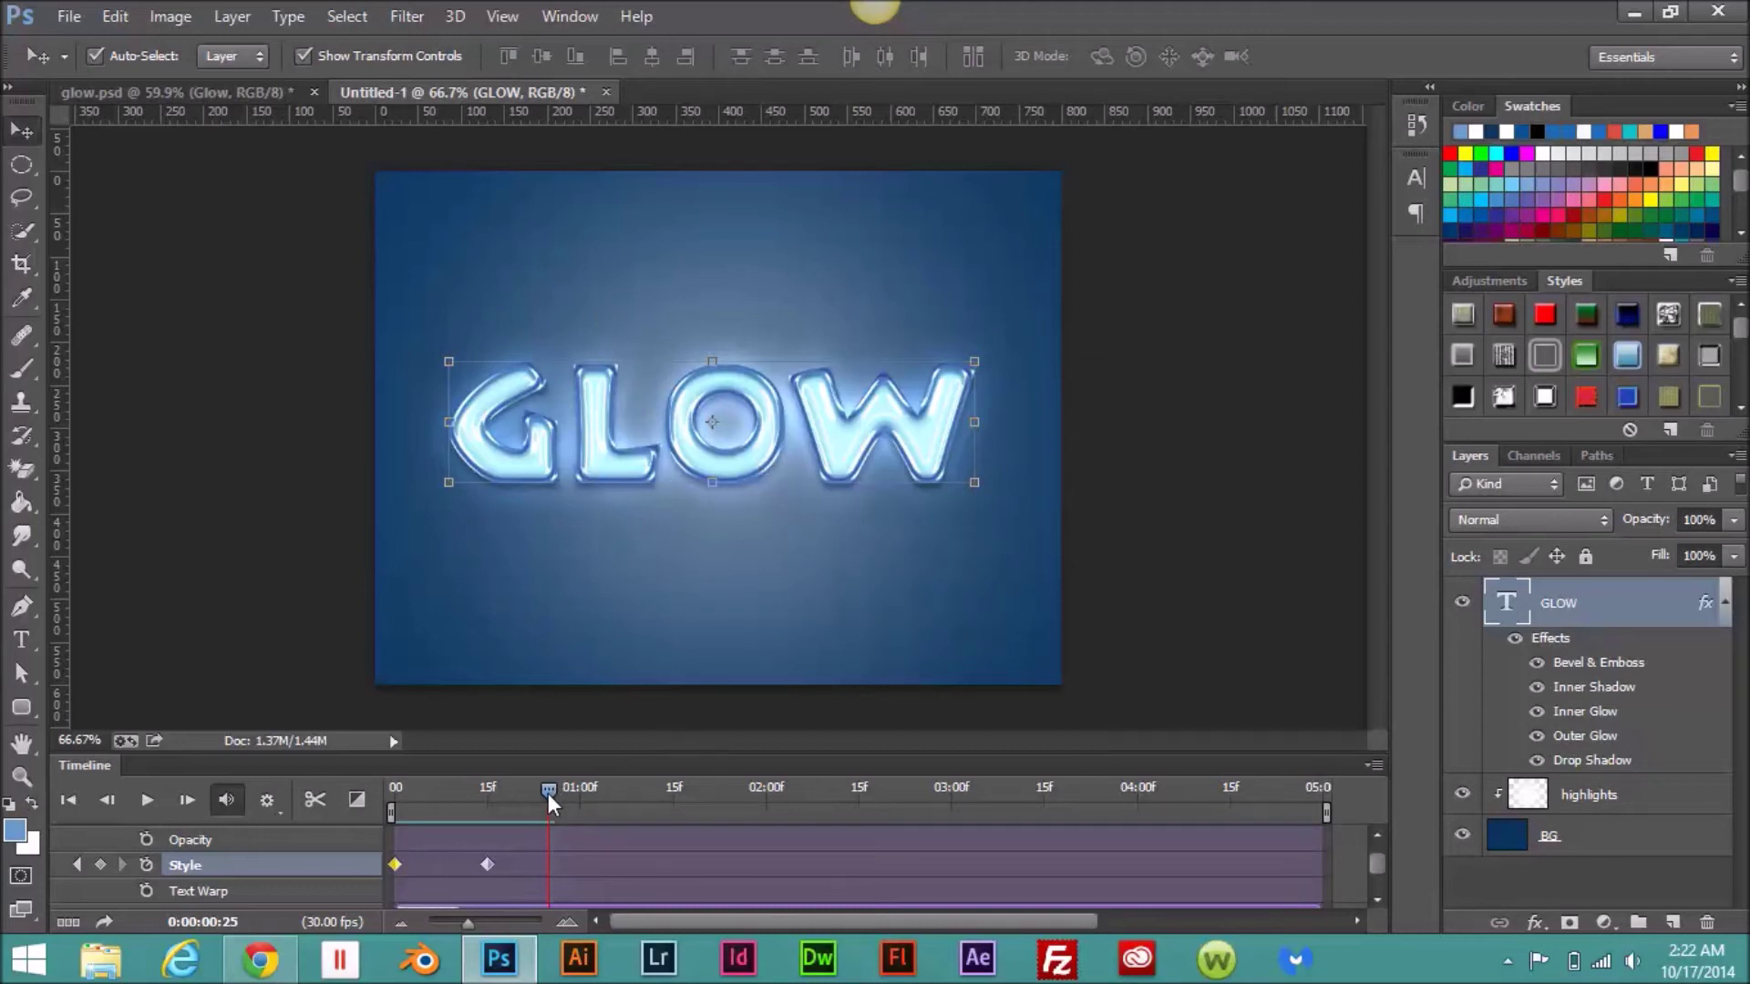
Step: Add a Style keyframe at frame 19, then move to 1:00 and reopen Layer Style
left_click_drag(524, 793, 513, 795)
left_click_drag(516, 793, 514, 793)
left_click(100, 866)
left_click_drag(512, 790, 614, 828)
double_click(1653, 612)
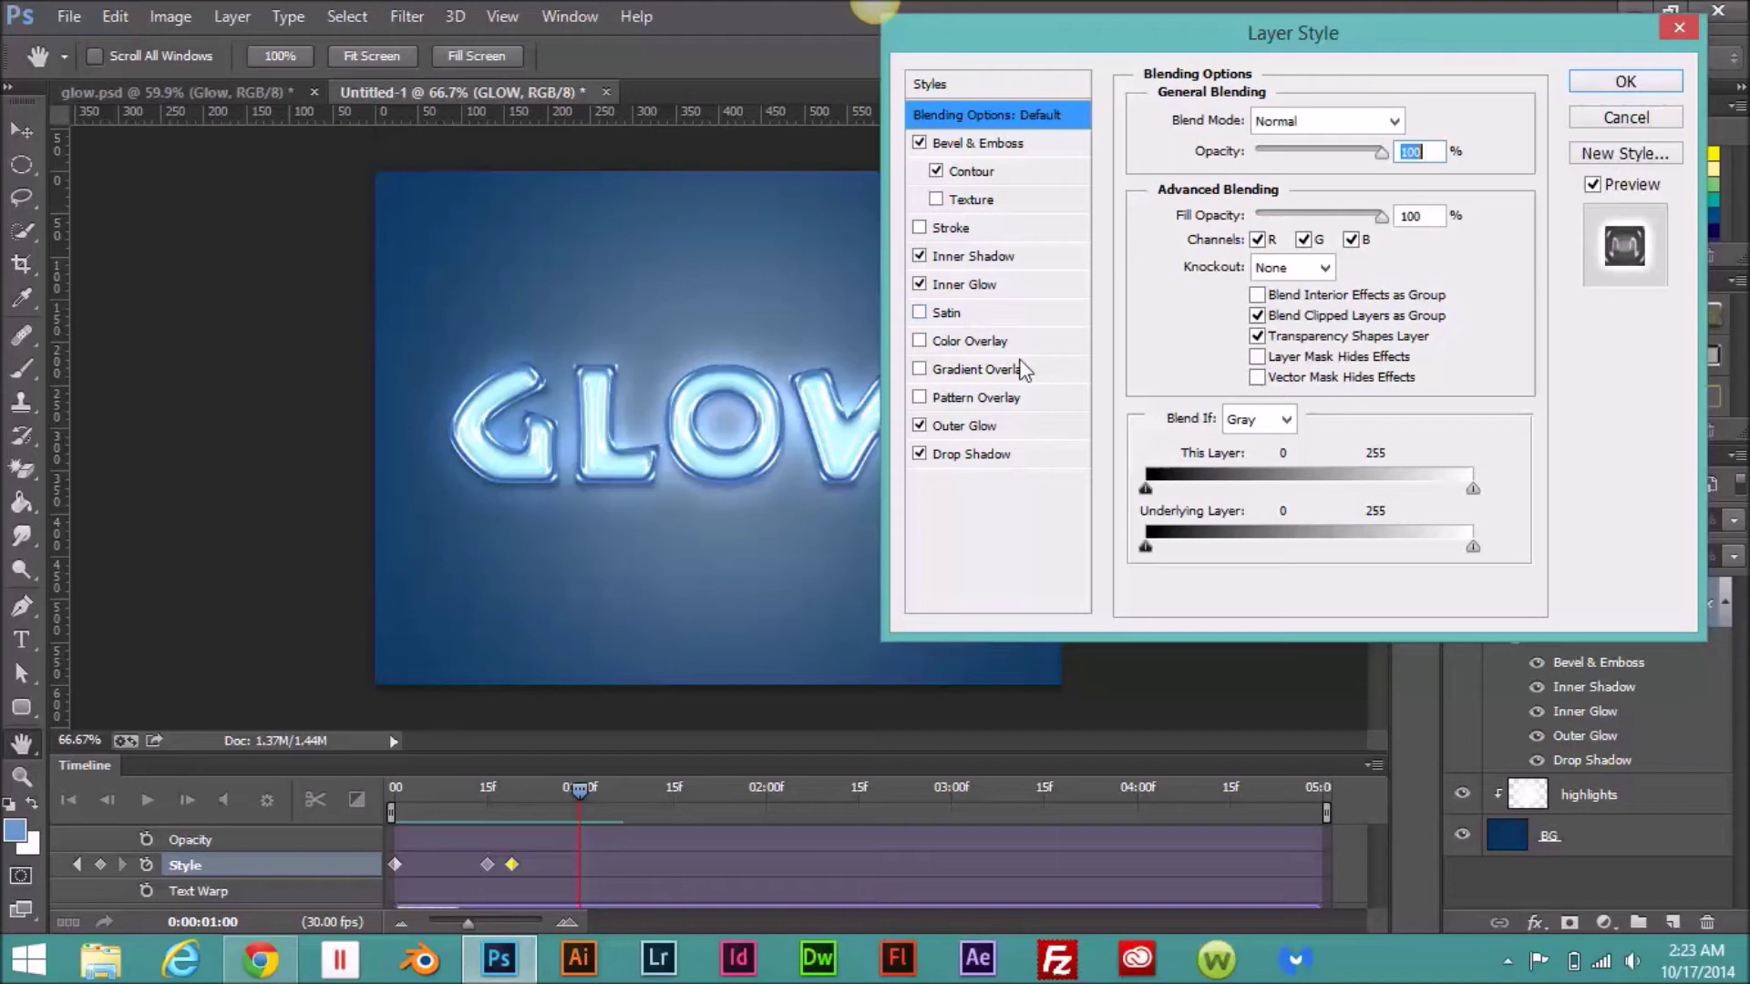
Step: At one second, set the GLOW layer's Inner Glow size to 30 and Outer Glow size to 26
left_click(986, 287)
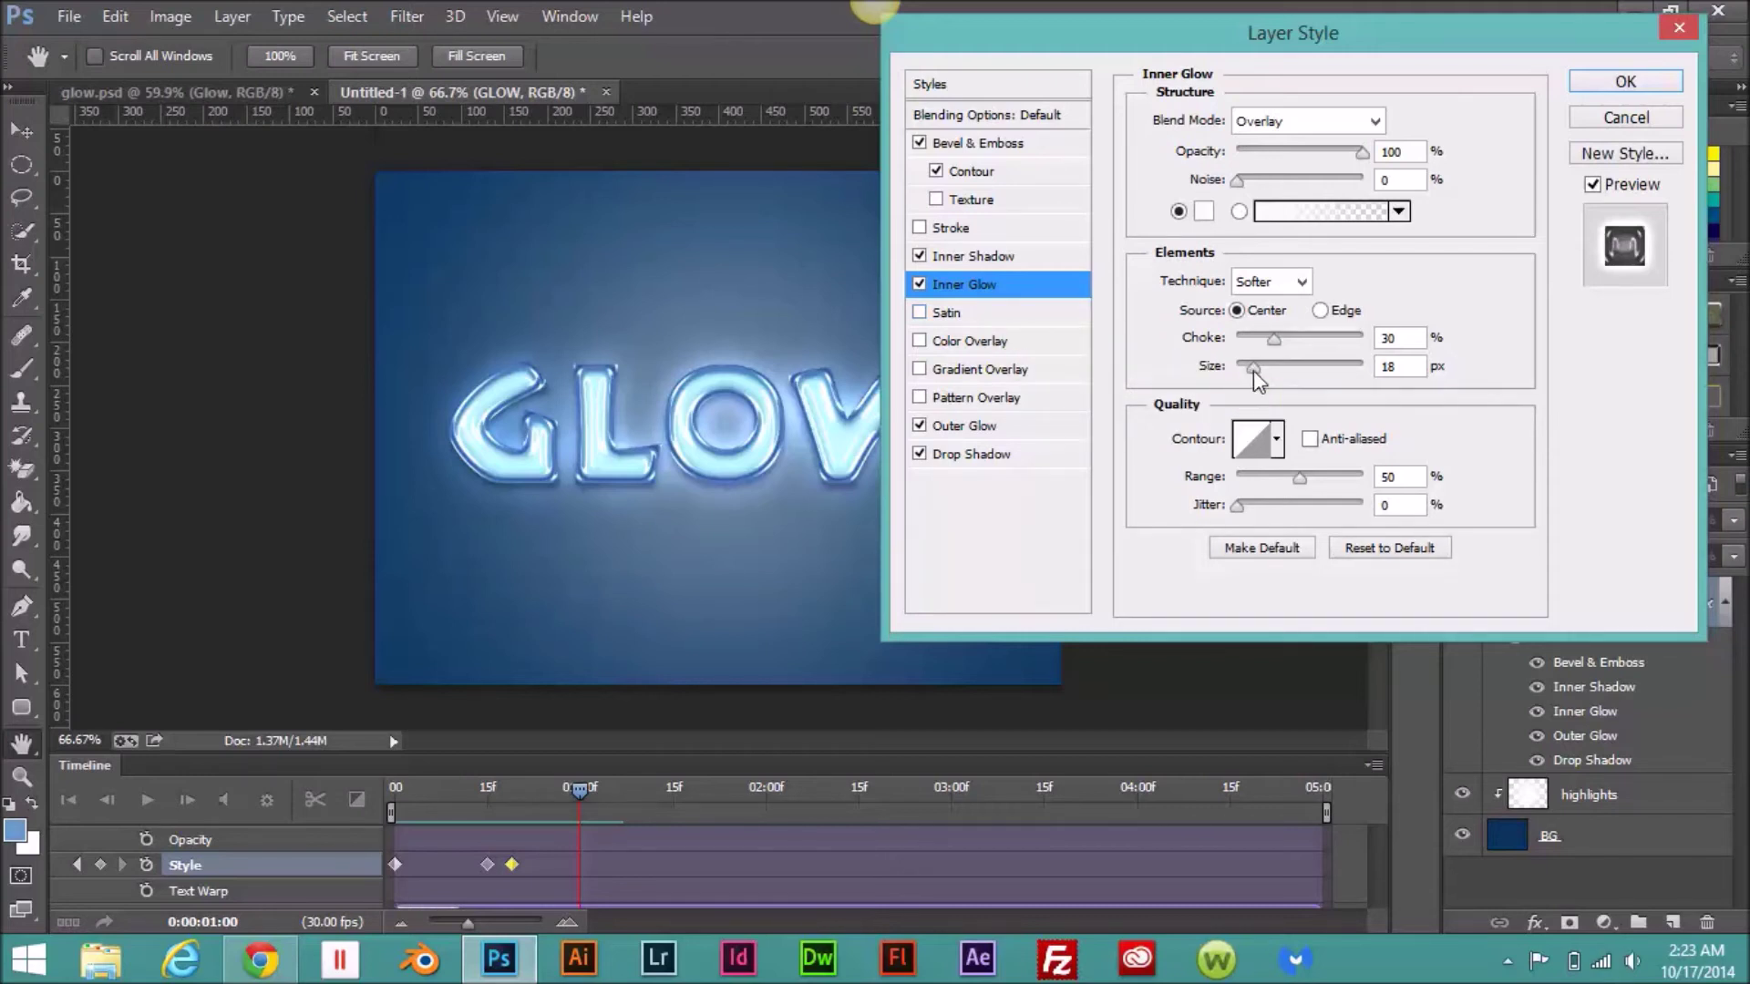
left_click_drag(1255, 370, 1265, 377)
type("30")
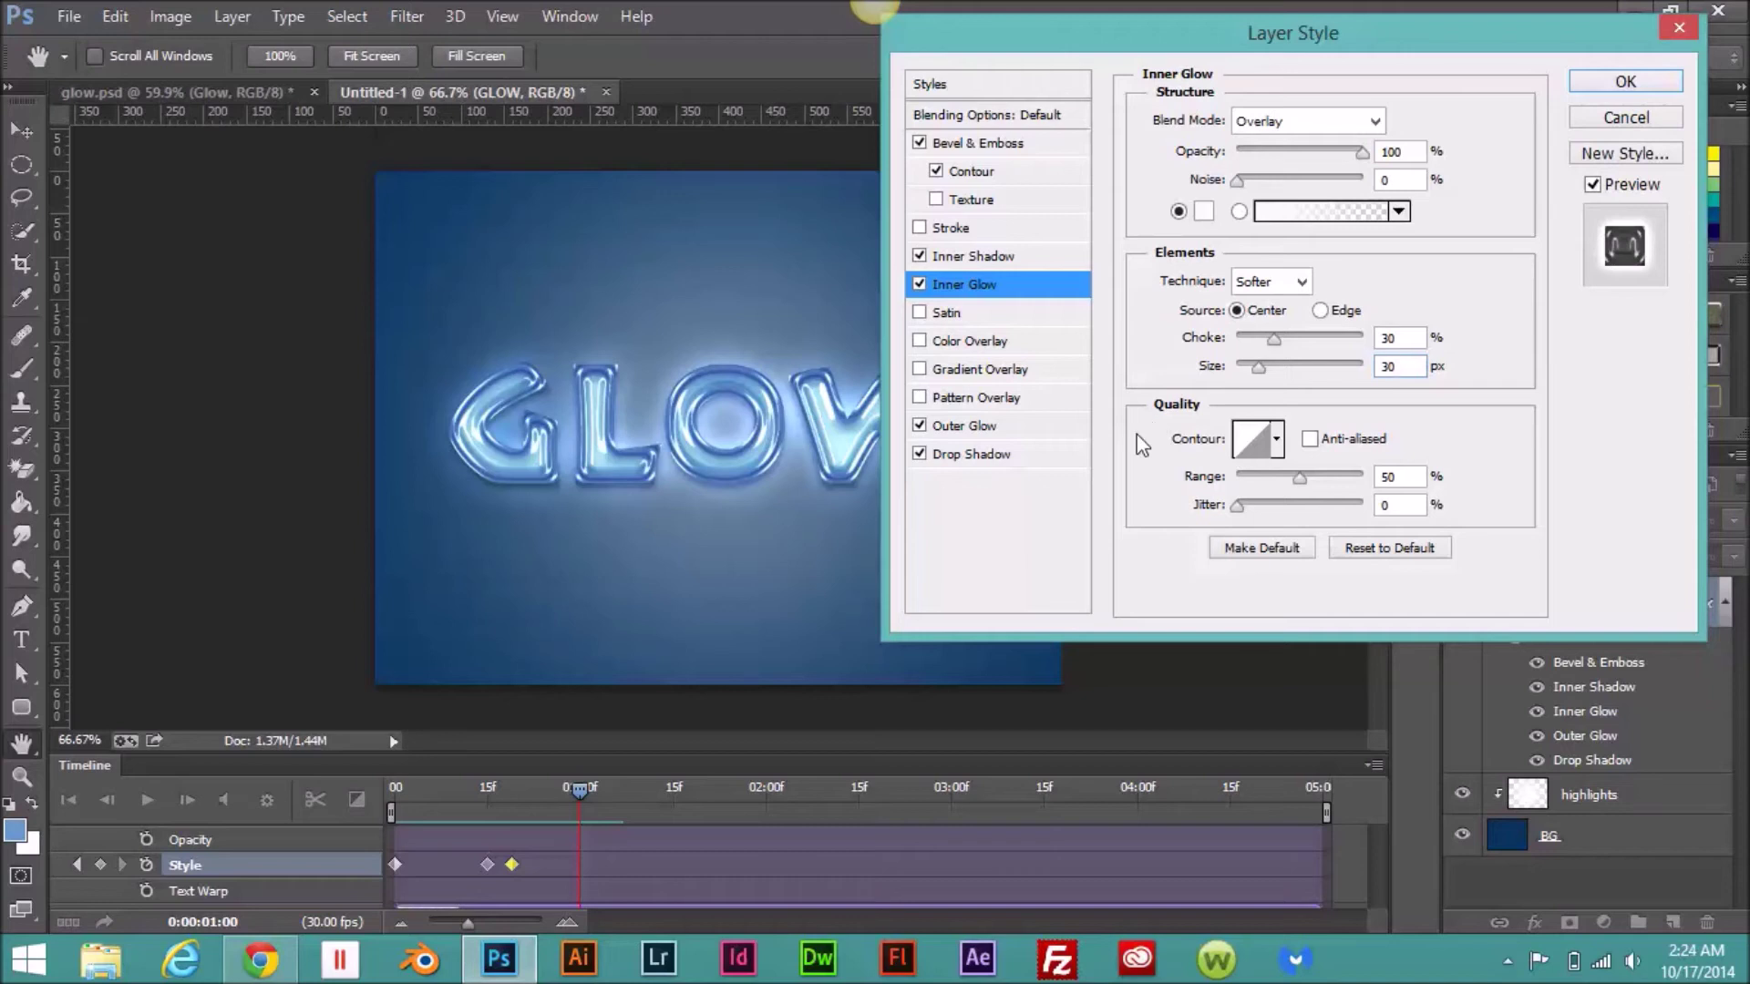
left_click(979, 426)
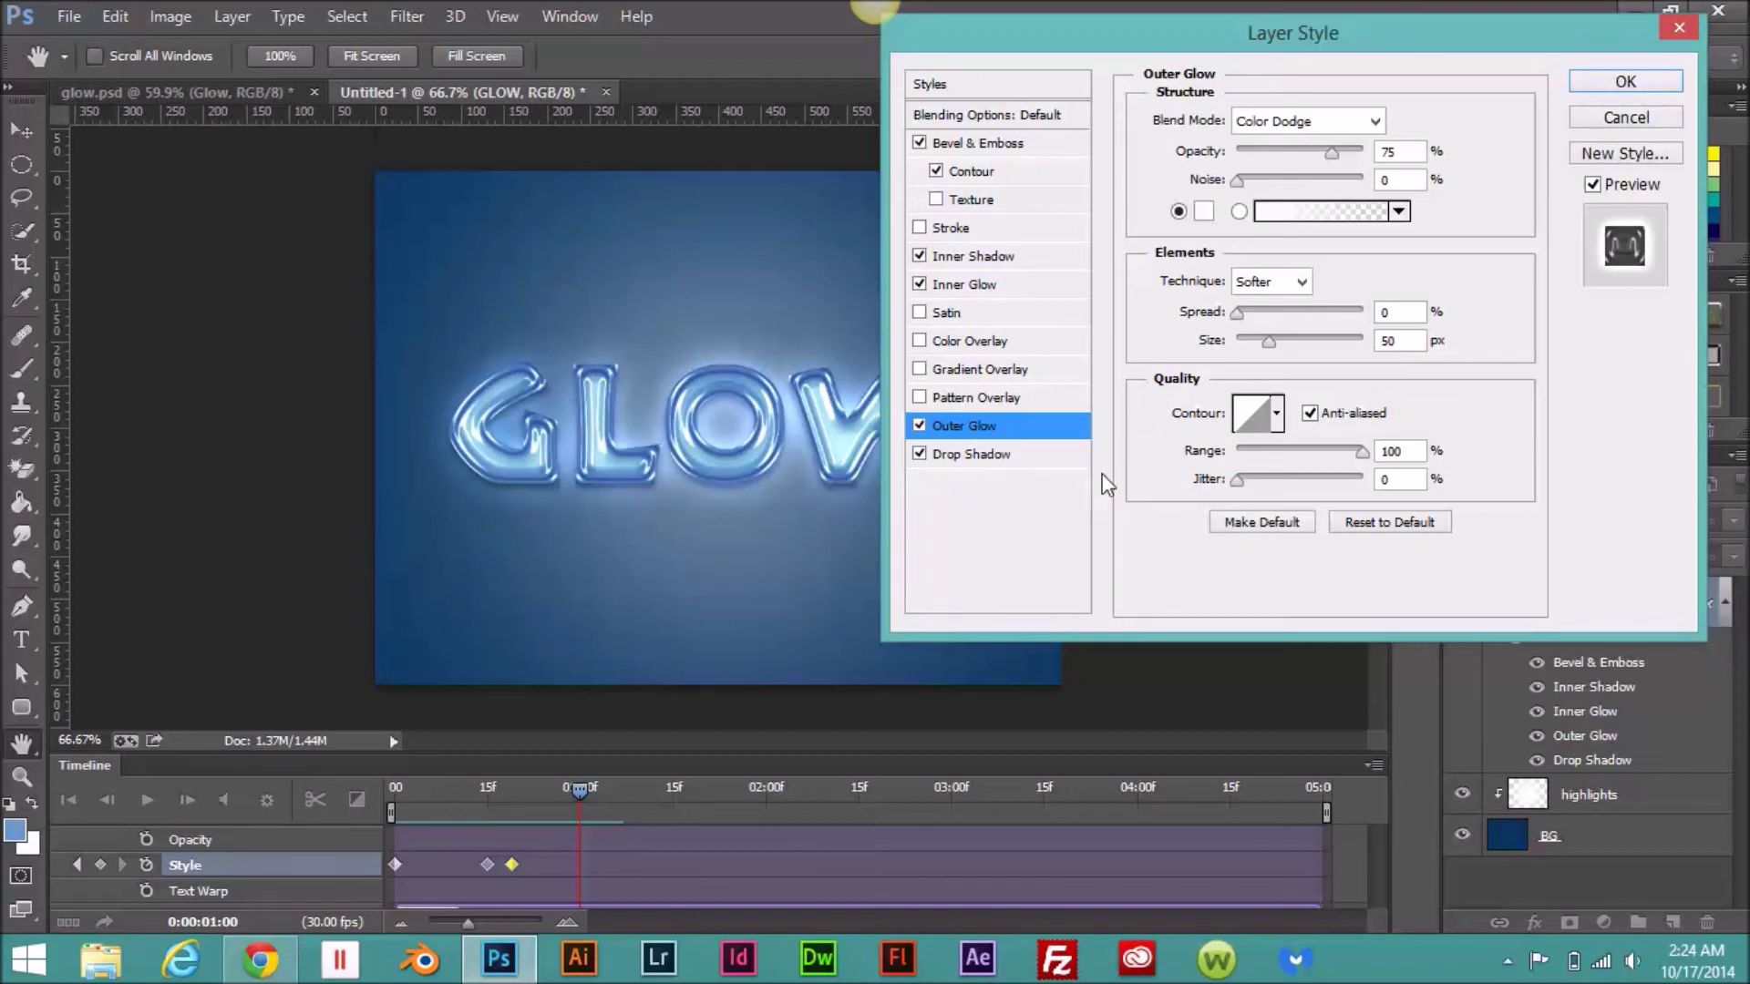
double_click(1395, 339)
type("26")
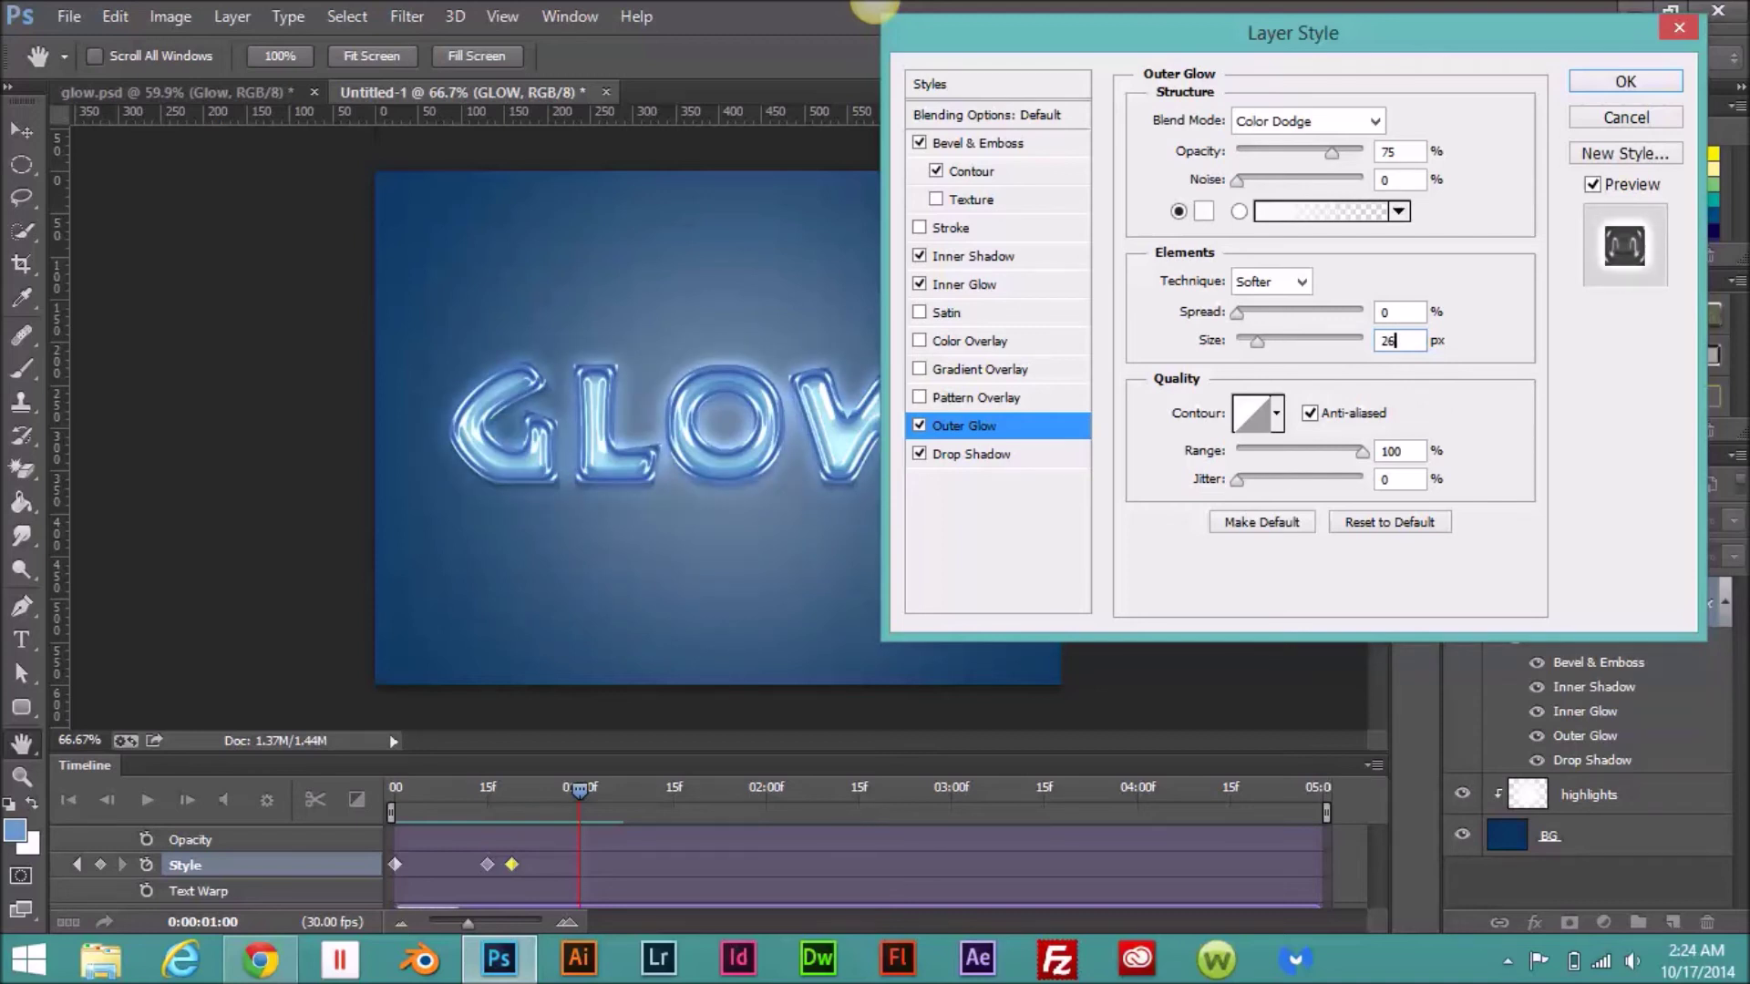
left_click(1582, 84)
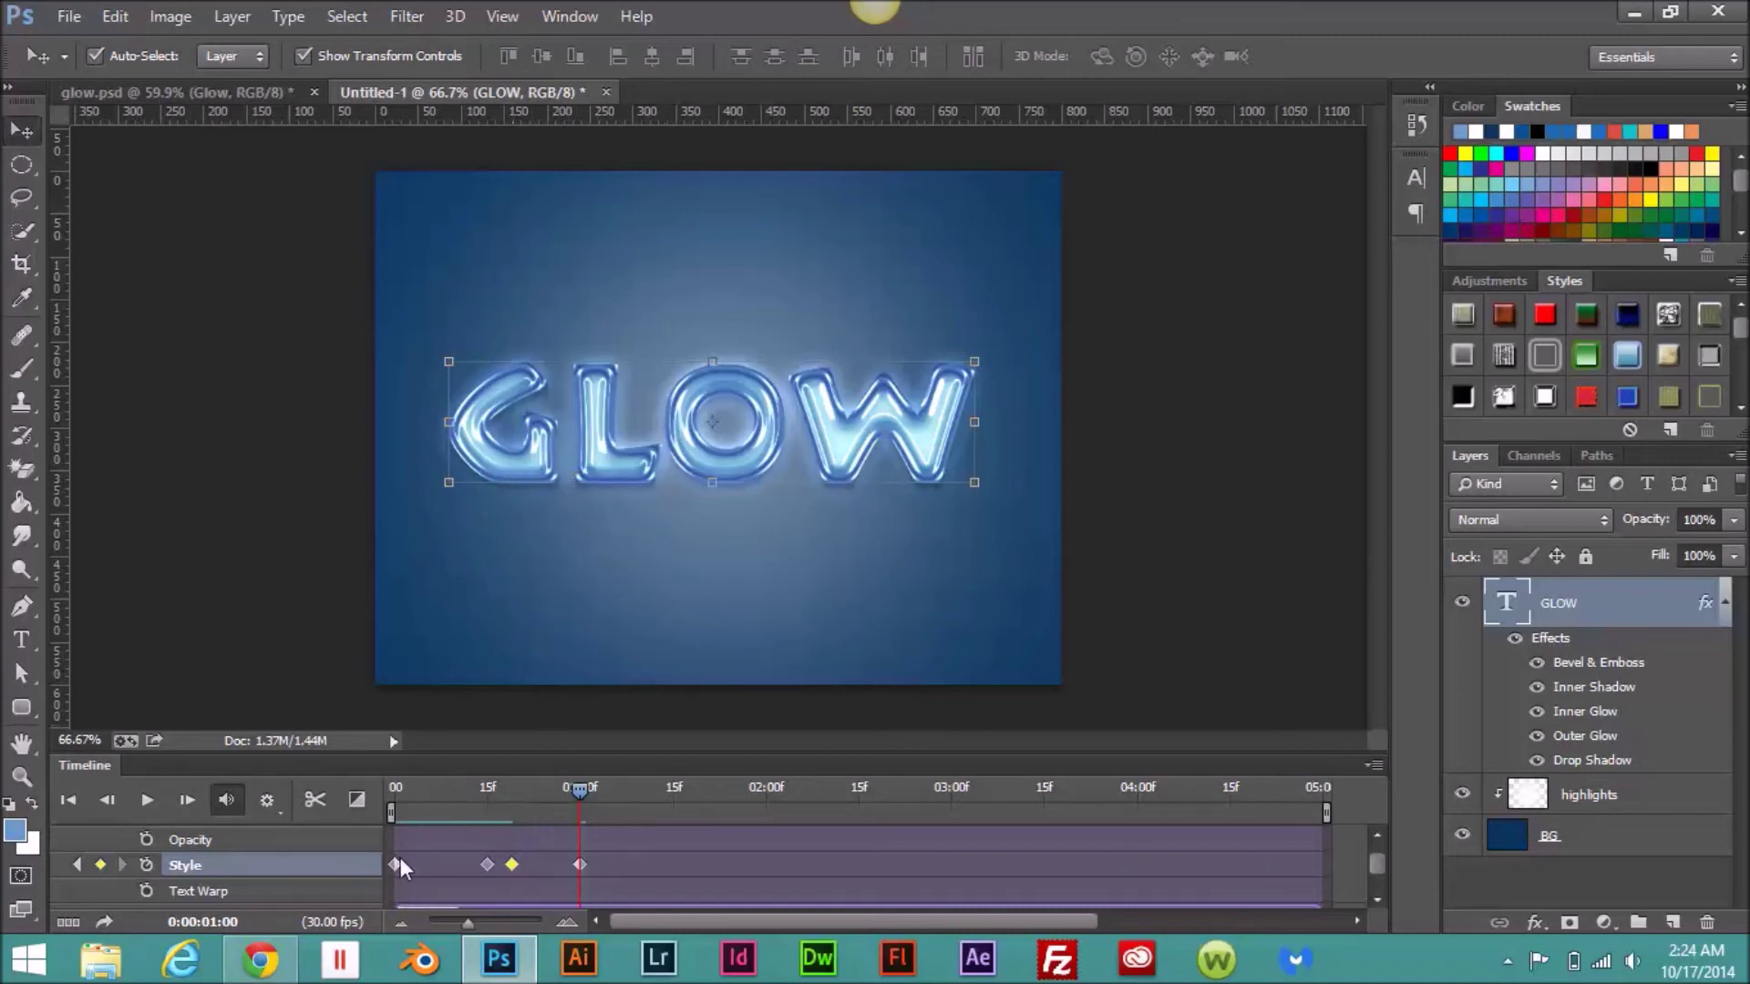
Step: Start a Text Warp keyframe at frame 0, then move the current time to frame 15
left_click_drag(577, 796, 376, 827)
left_click(146, 891)
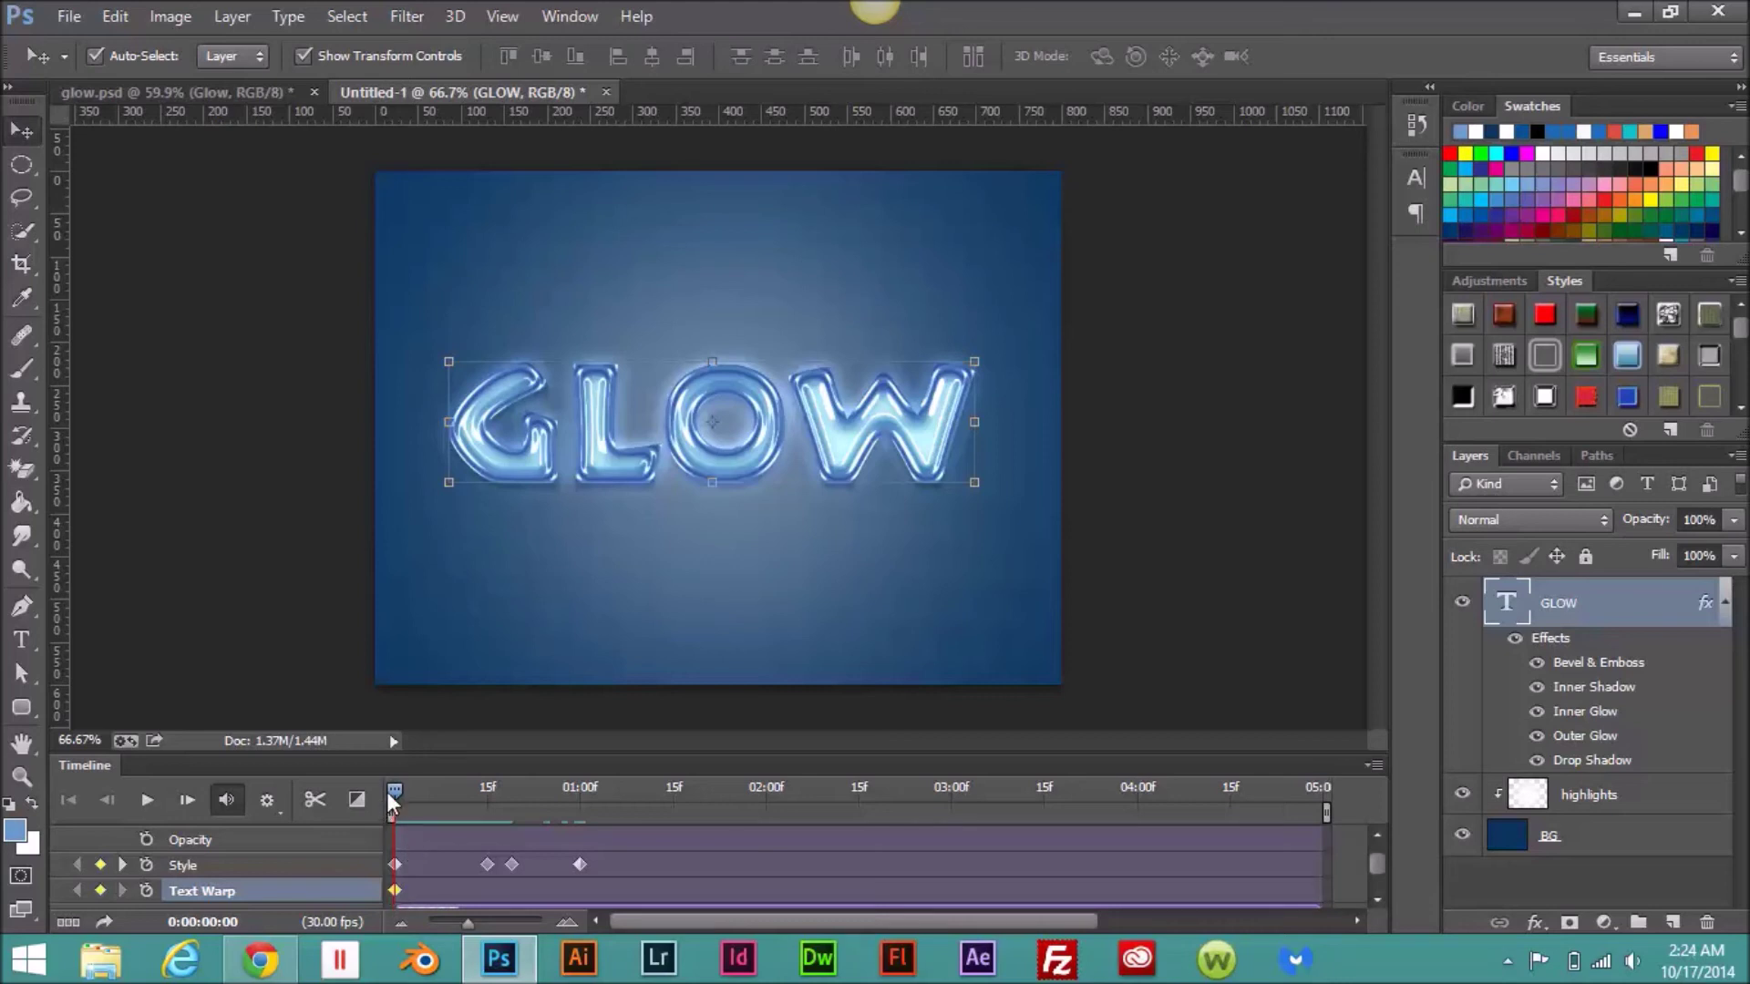
left_click_drag(394, 790, 489, 801)
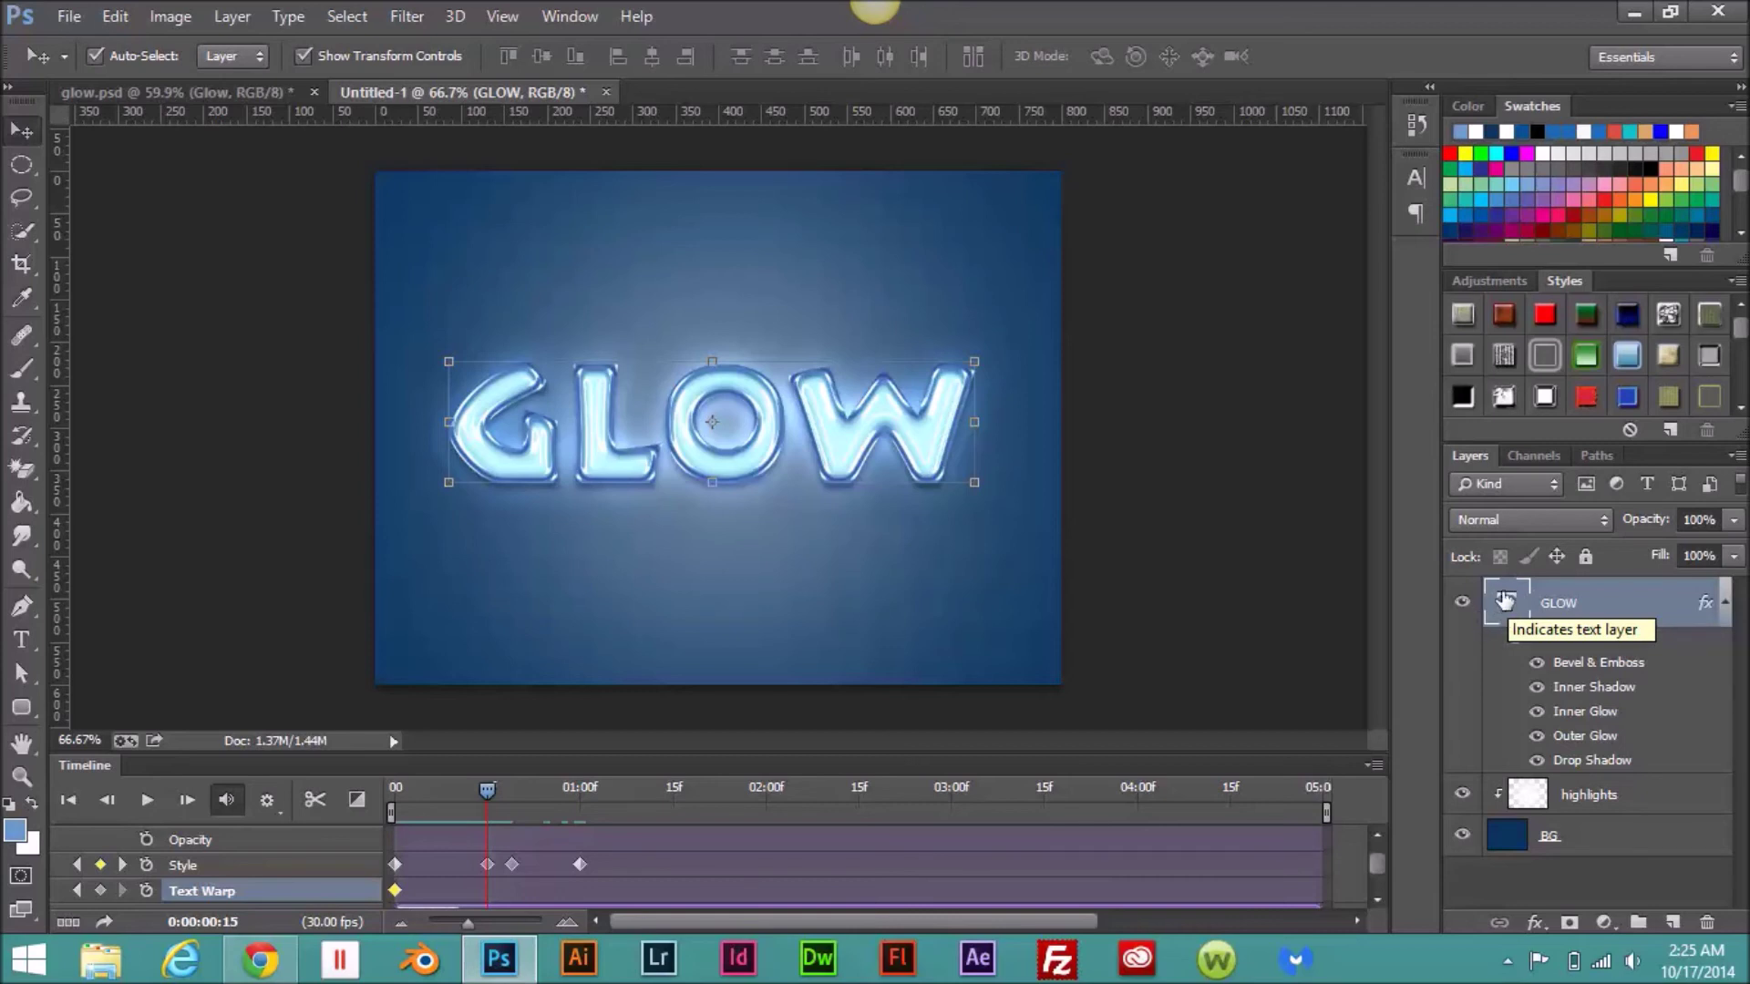
Step: Warp the selected GLOW text with the Arc Upper style at Bend +20 and commit it
key("t")
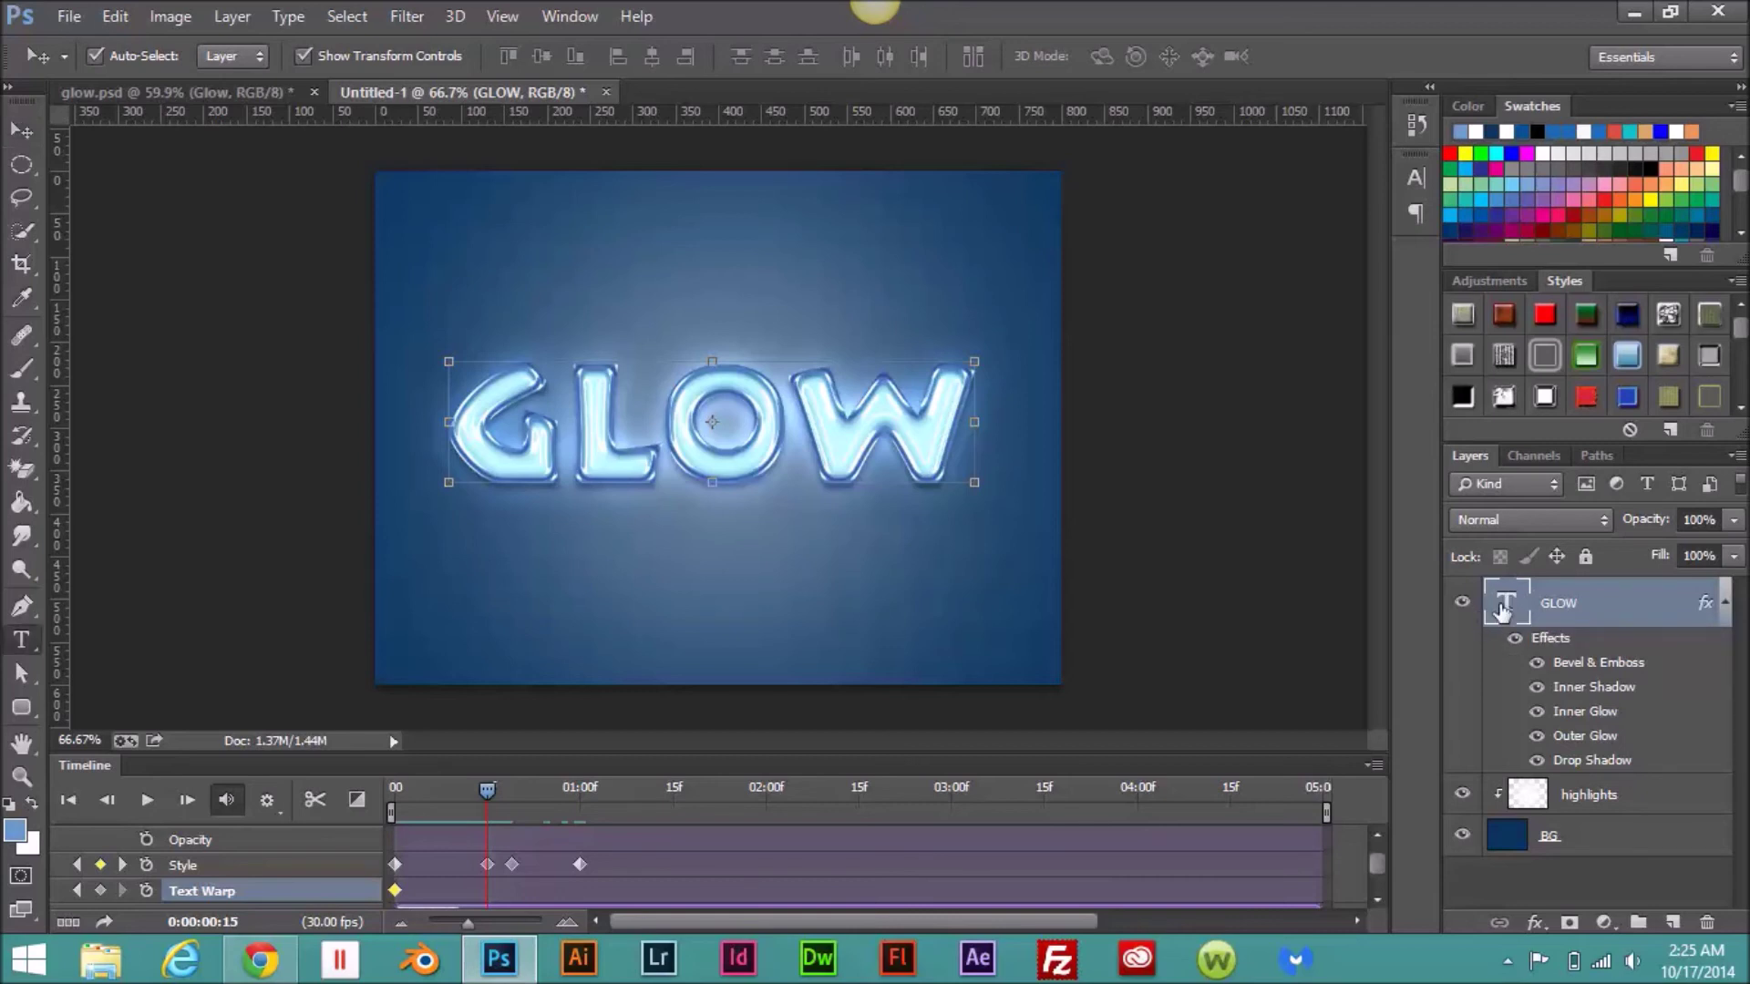
double_click(1502, 608)
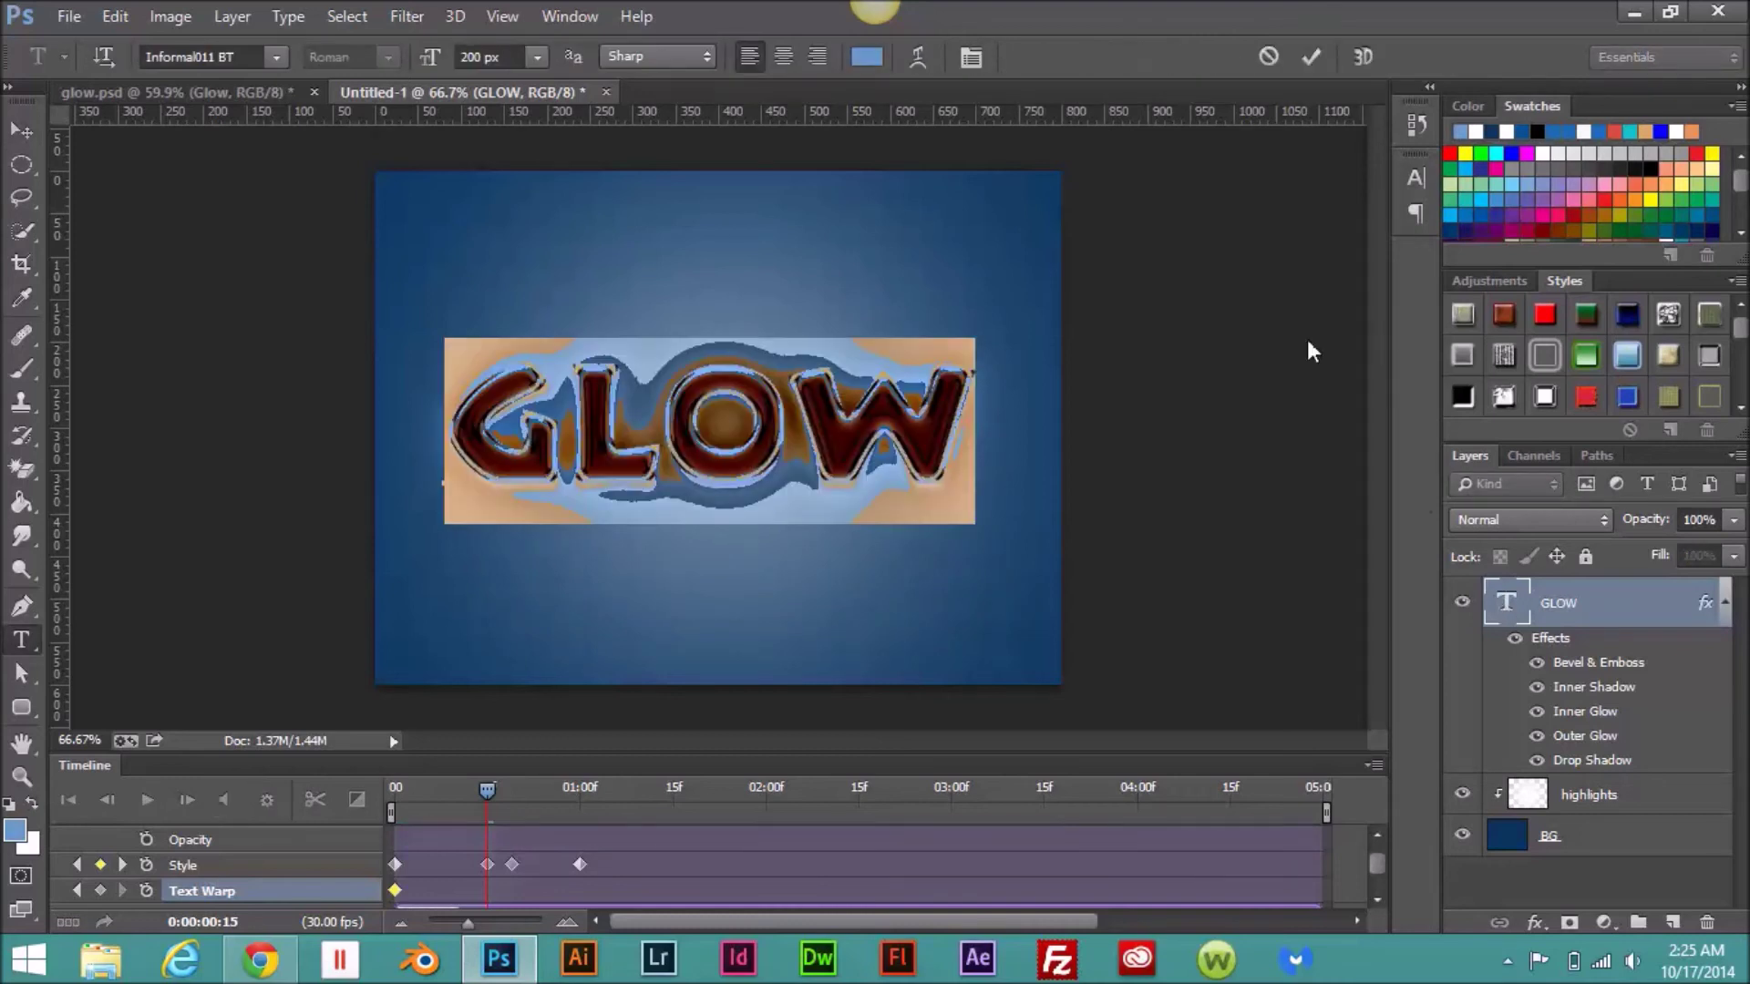
left_click(917, 58)
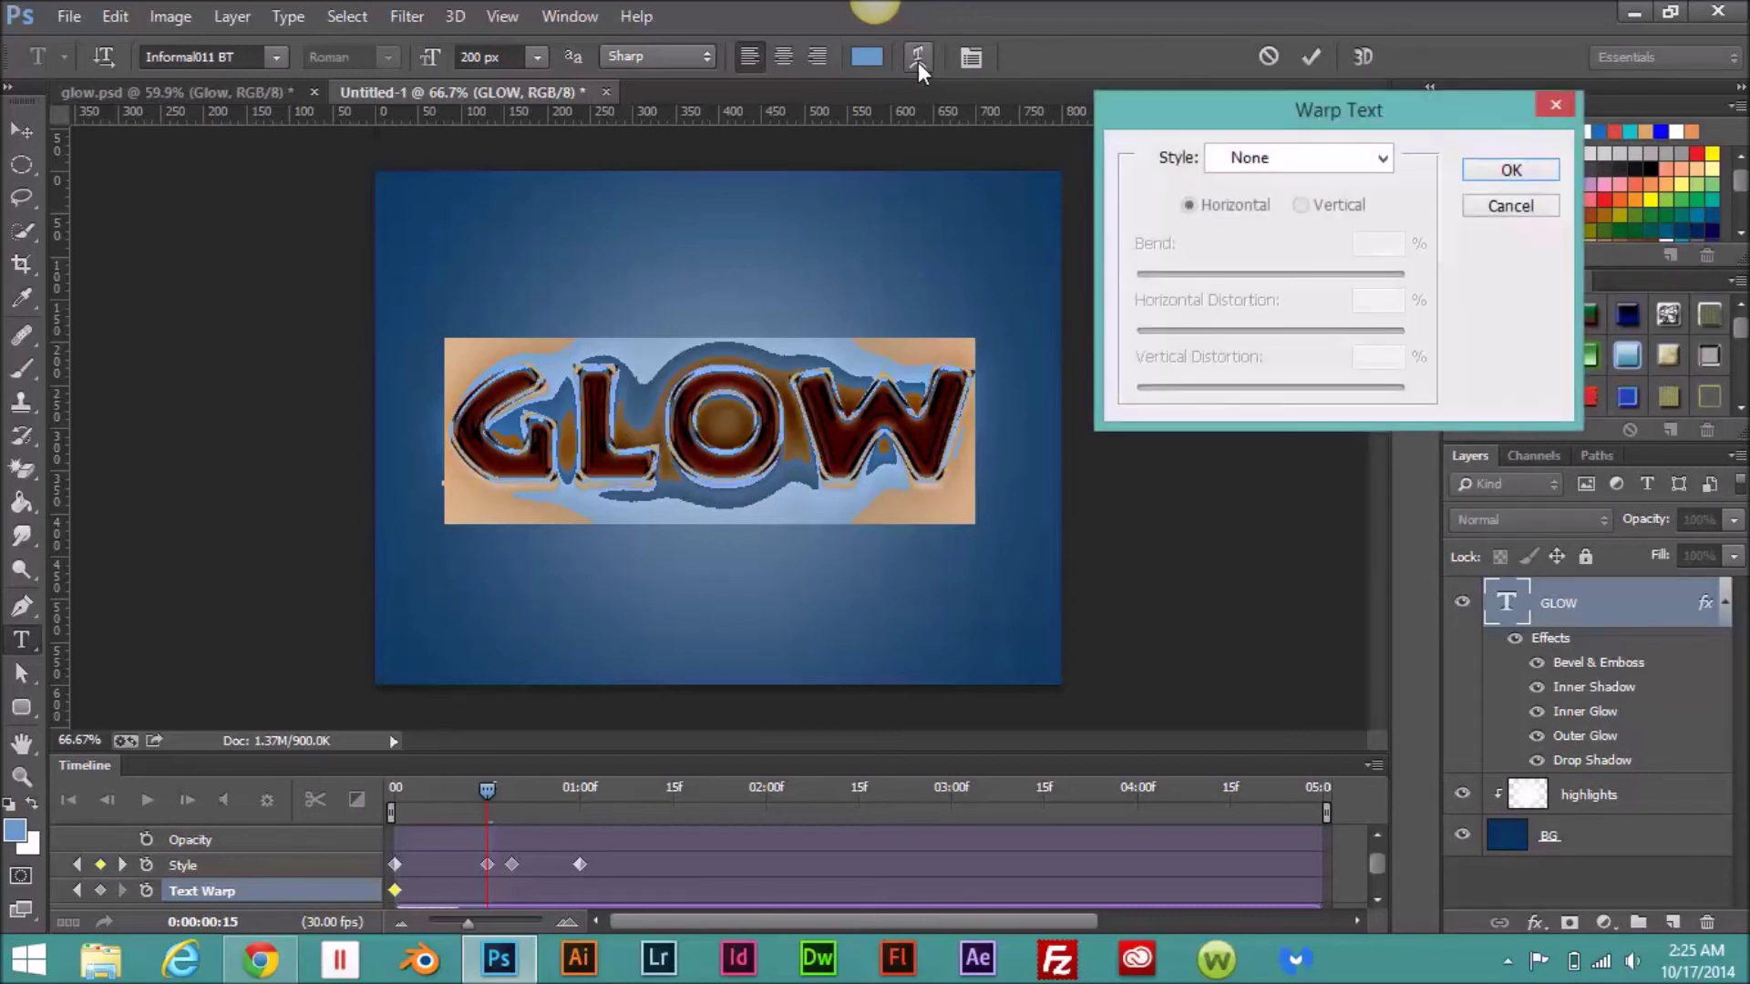
left_click(1374, 158)
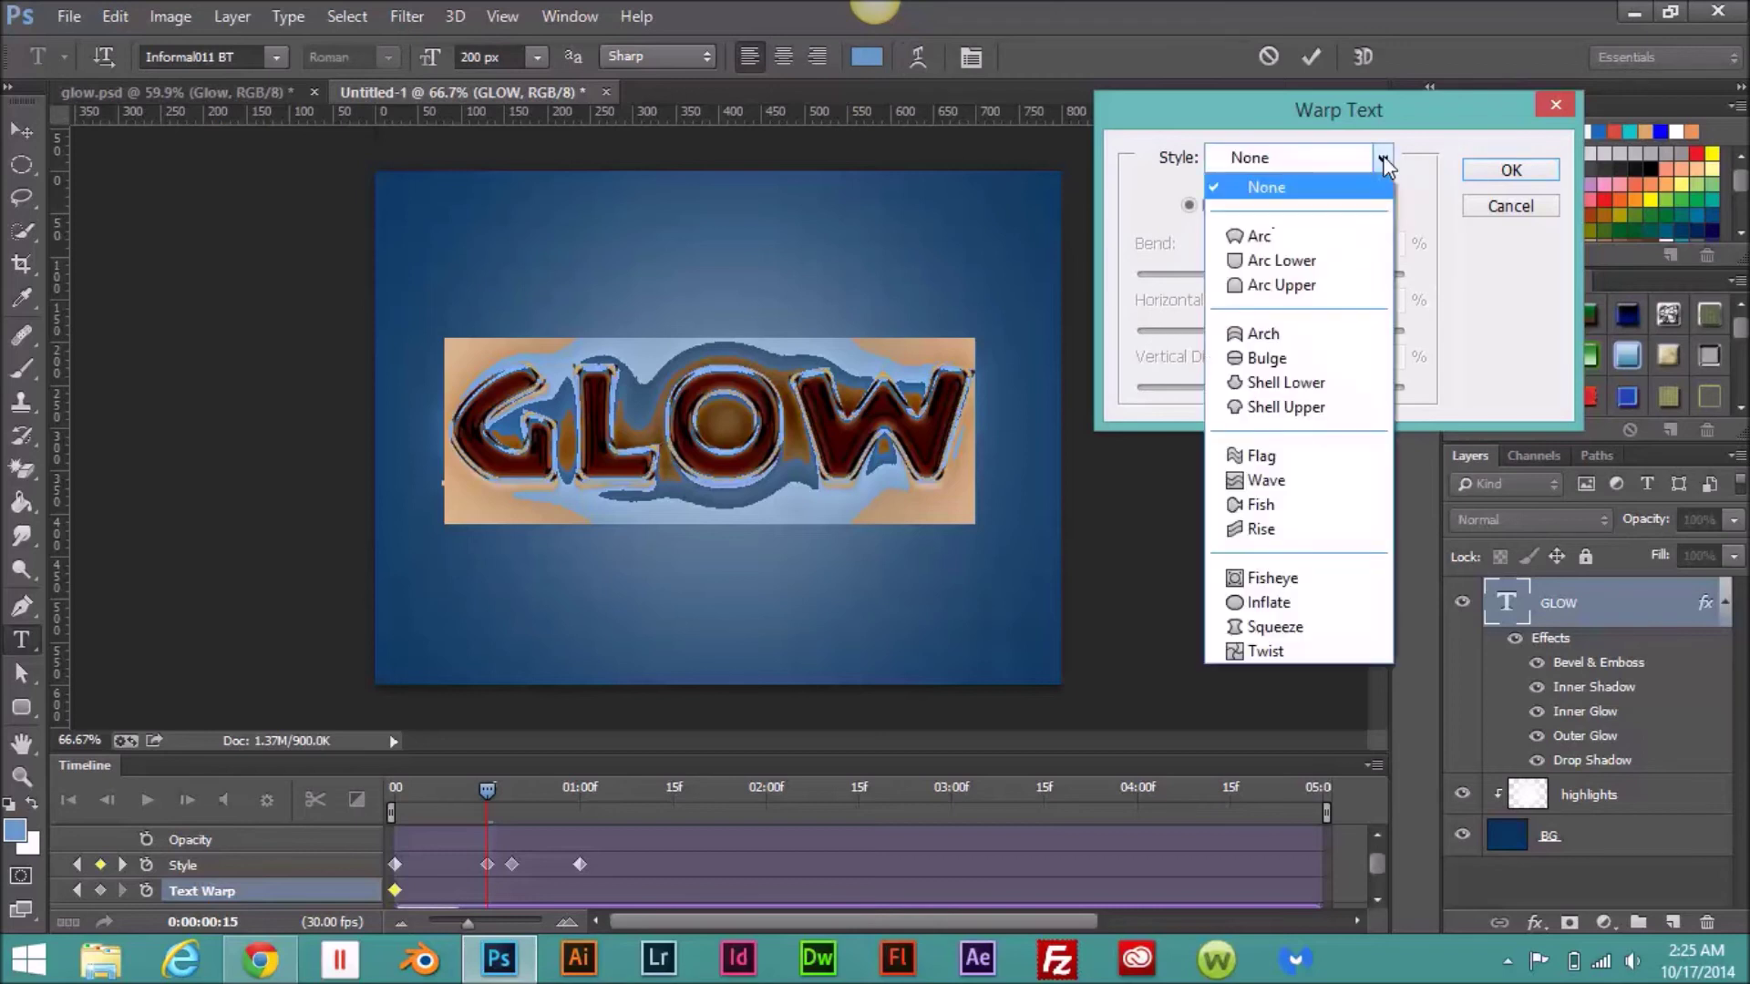
left_click(1335, 295)
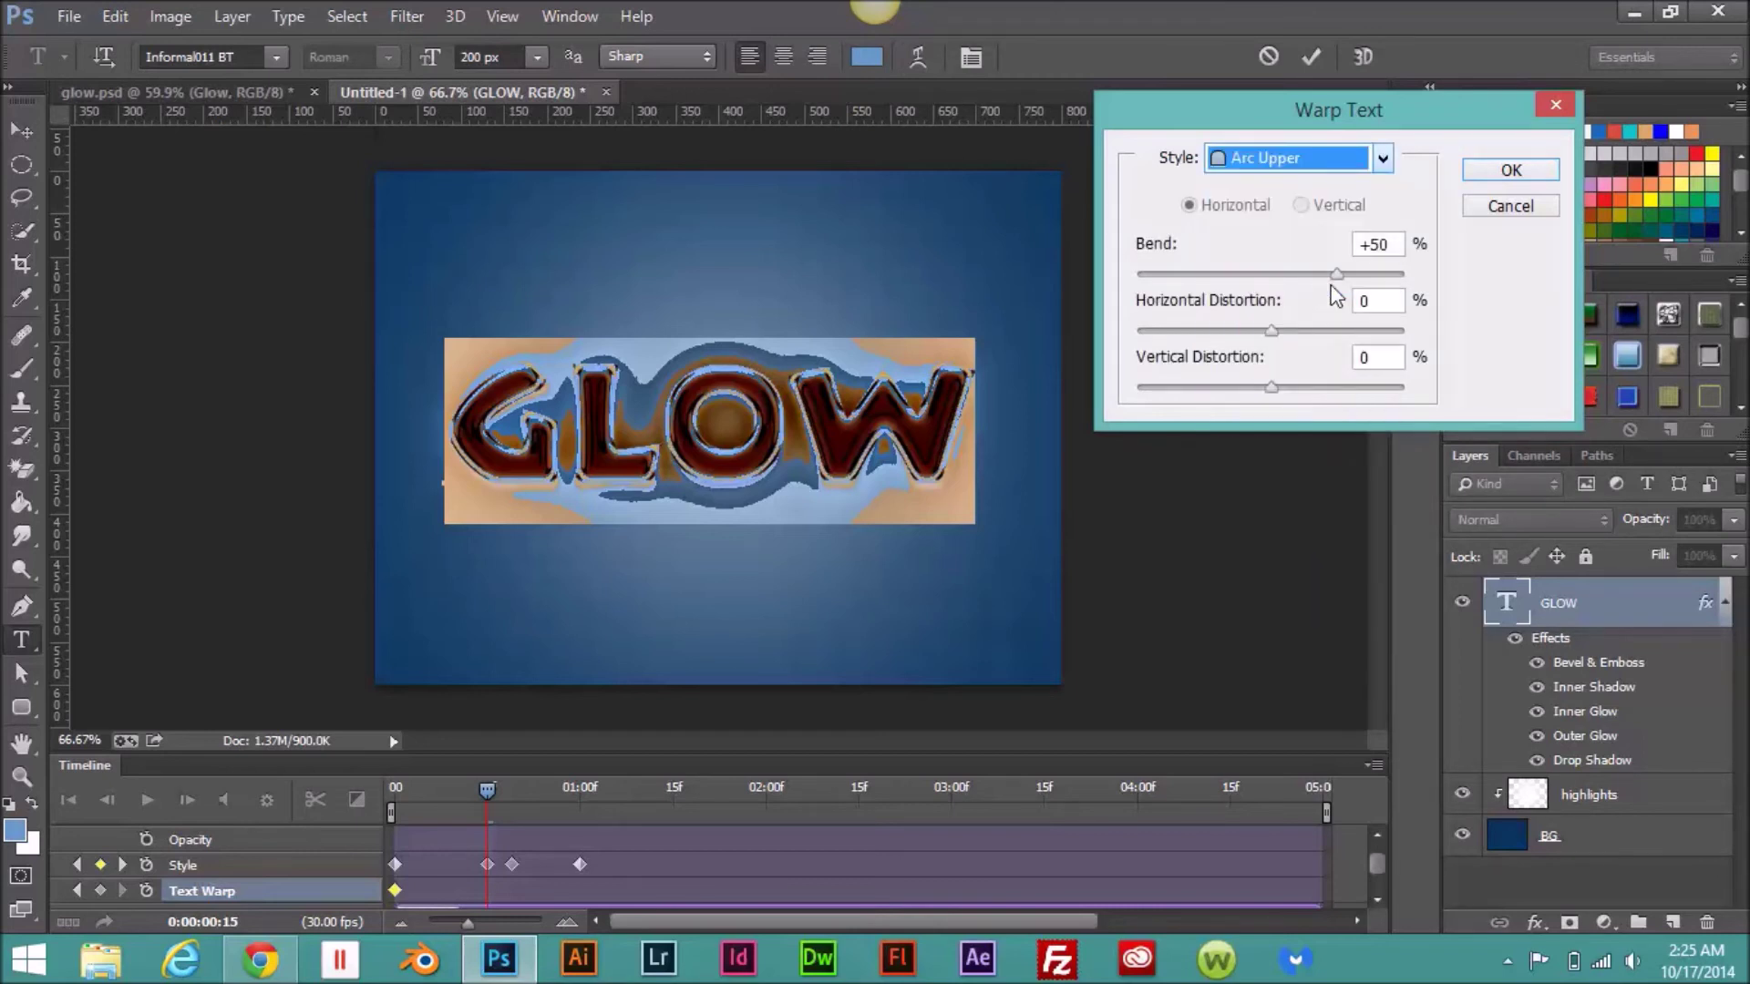
left_click_drag(1336, 275, 1304, 272)
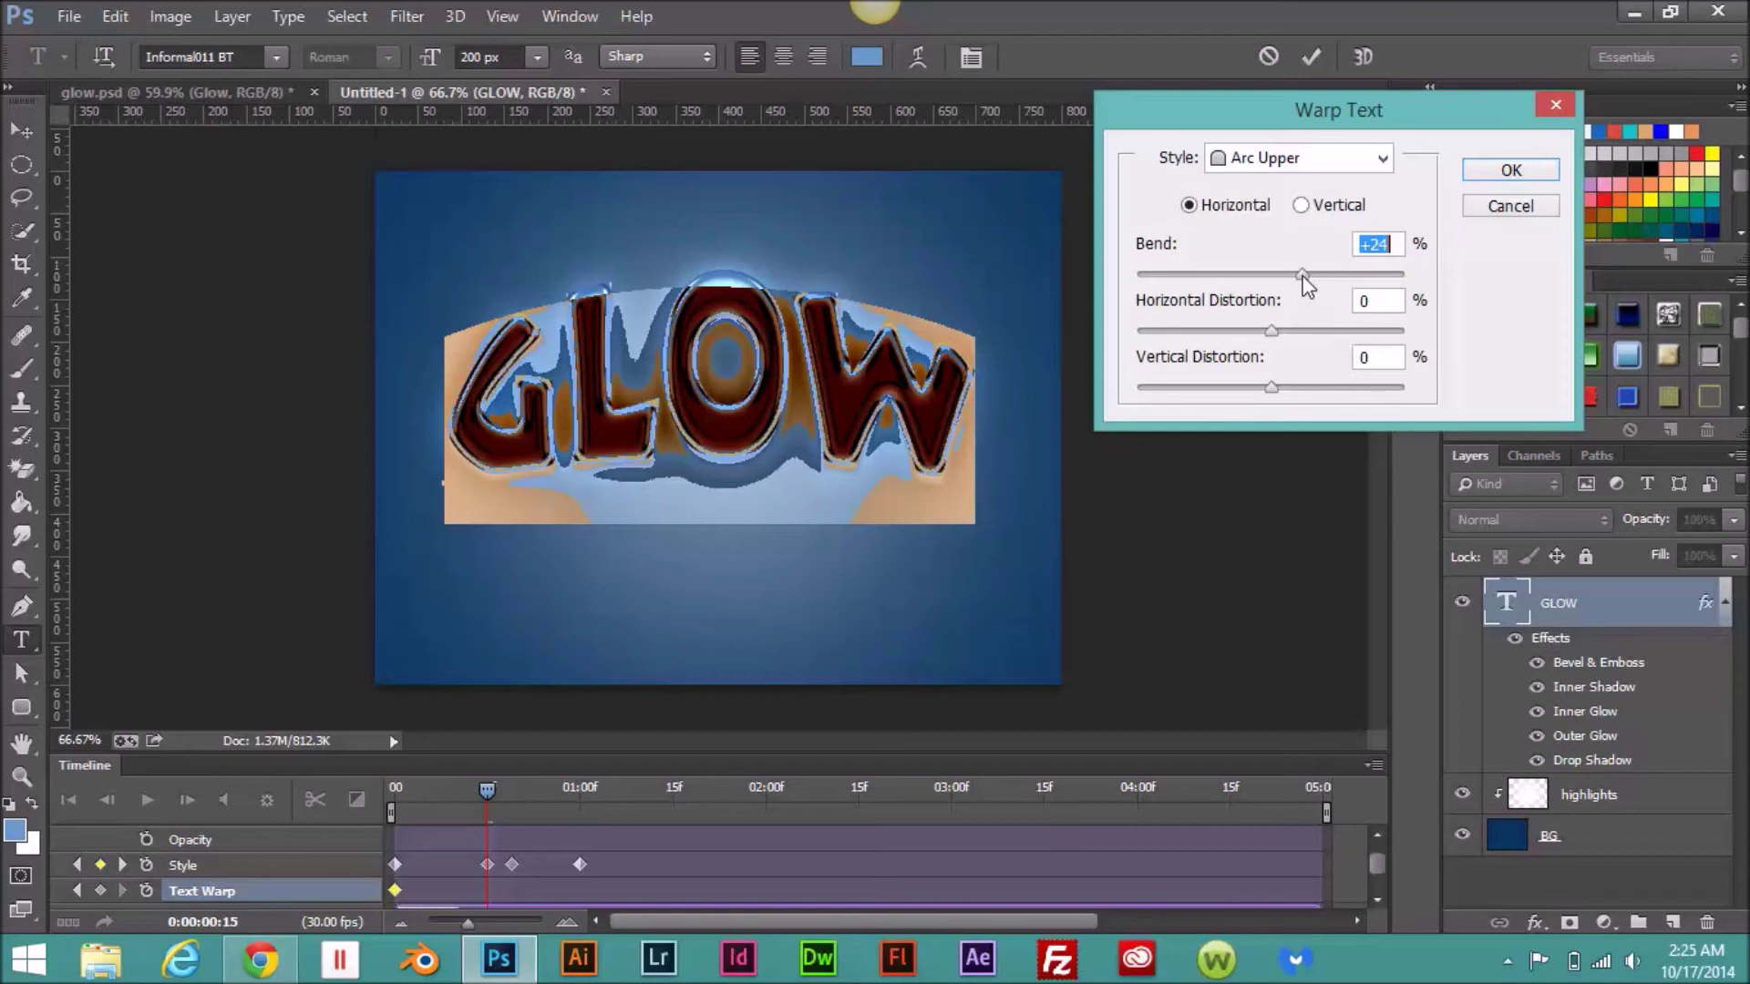
left_click_drag(1303, 276, 1294, 276)
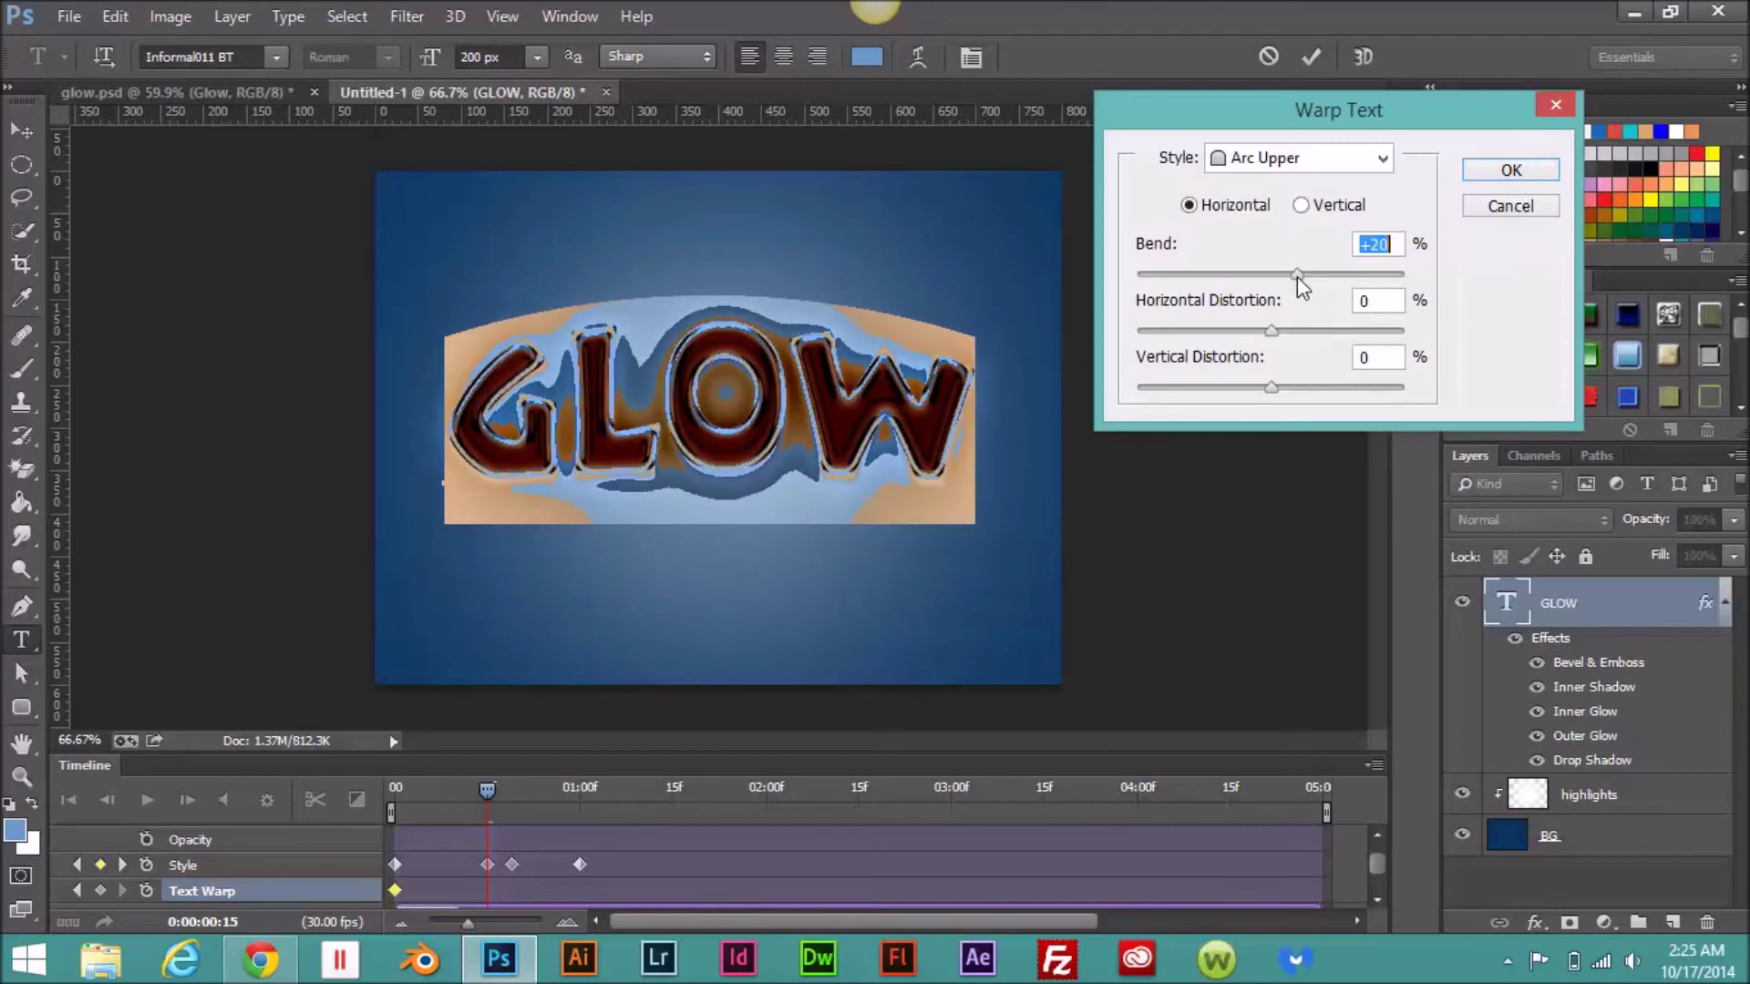
left_click(1489, 173)
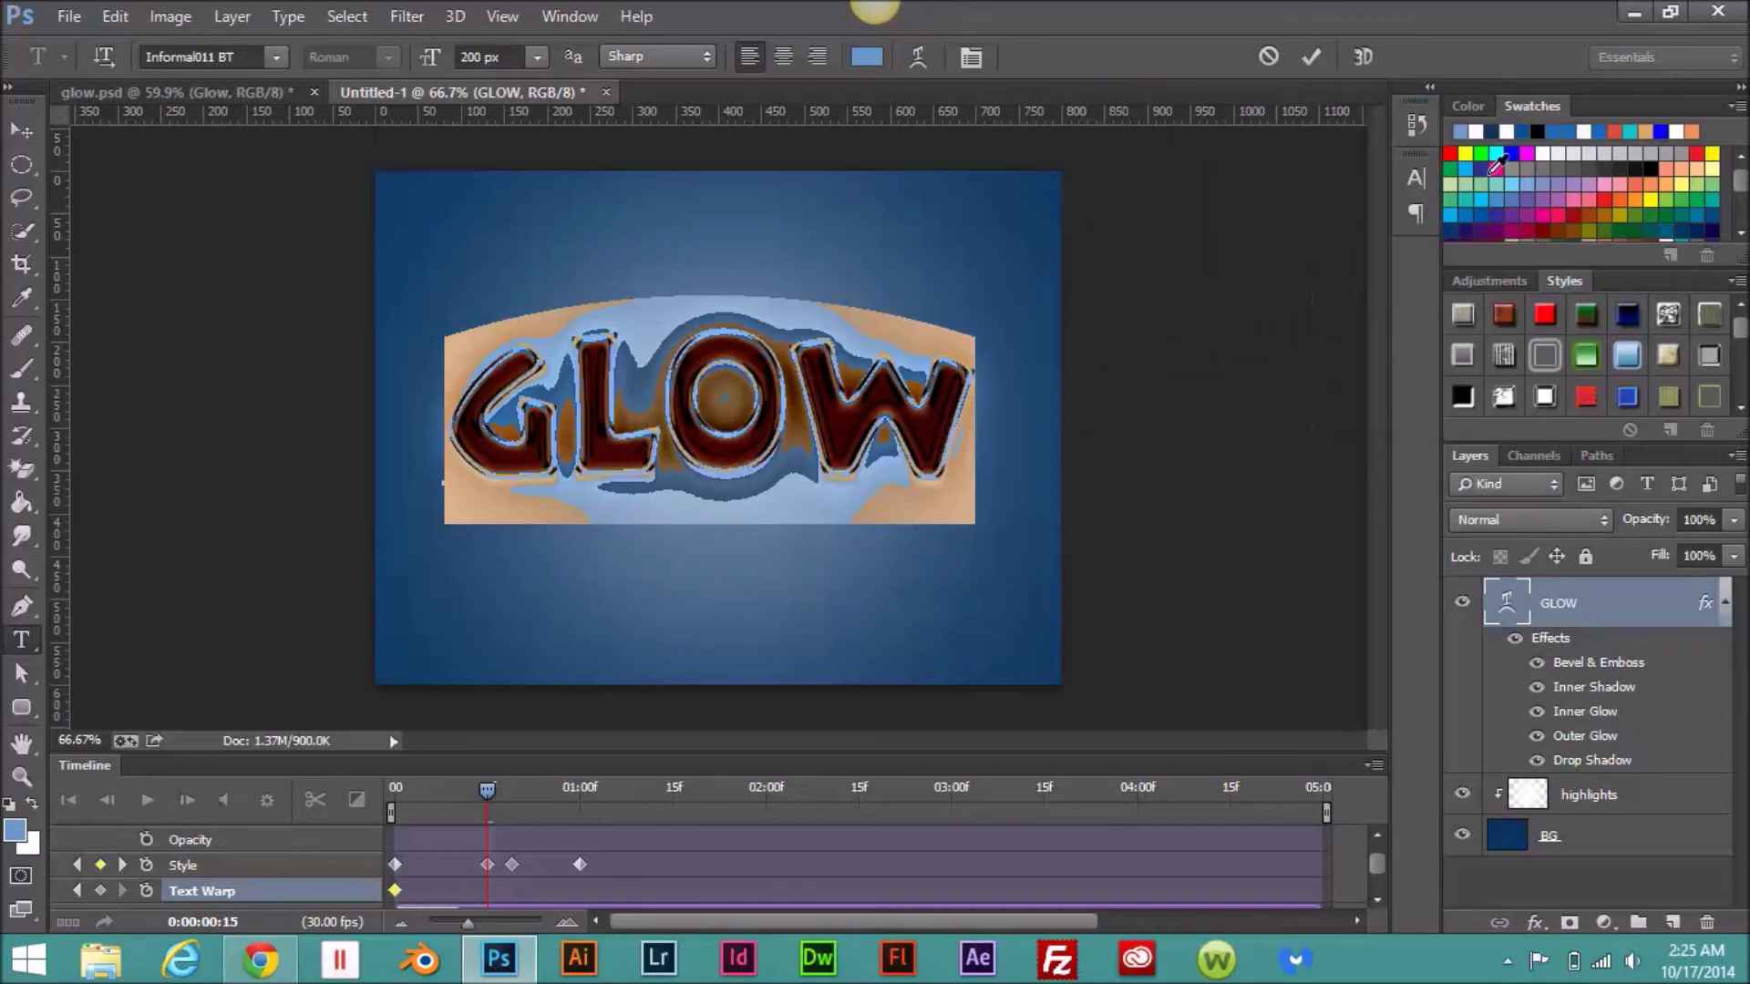
left_click(1310, 57)
Step: A few frames later, reapply the Arc Upper warp at Bend +20 to add another Text Warp keyframe
key("v")
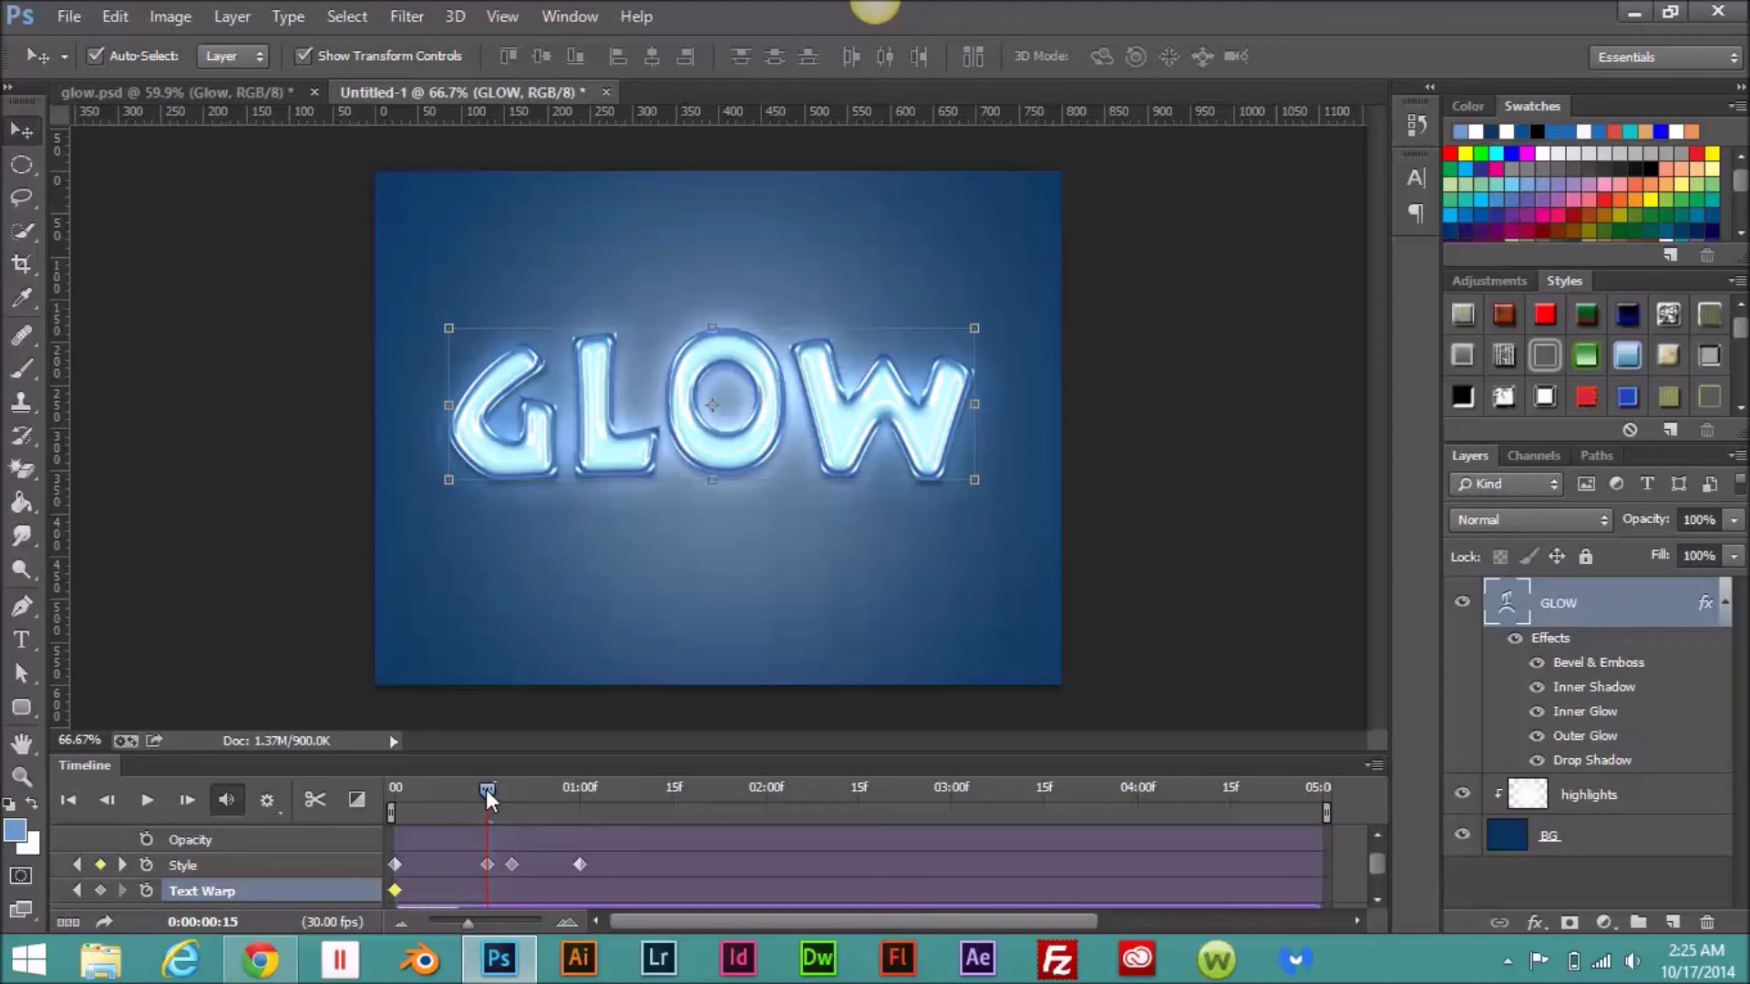
left_click_drag(487, 789, 486, 789)
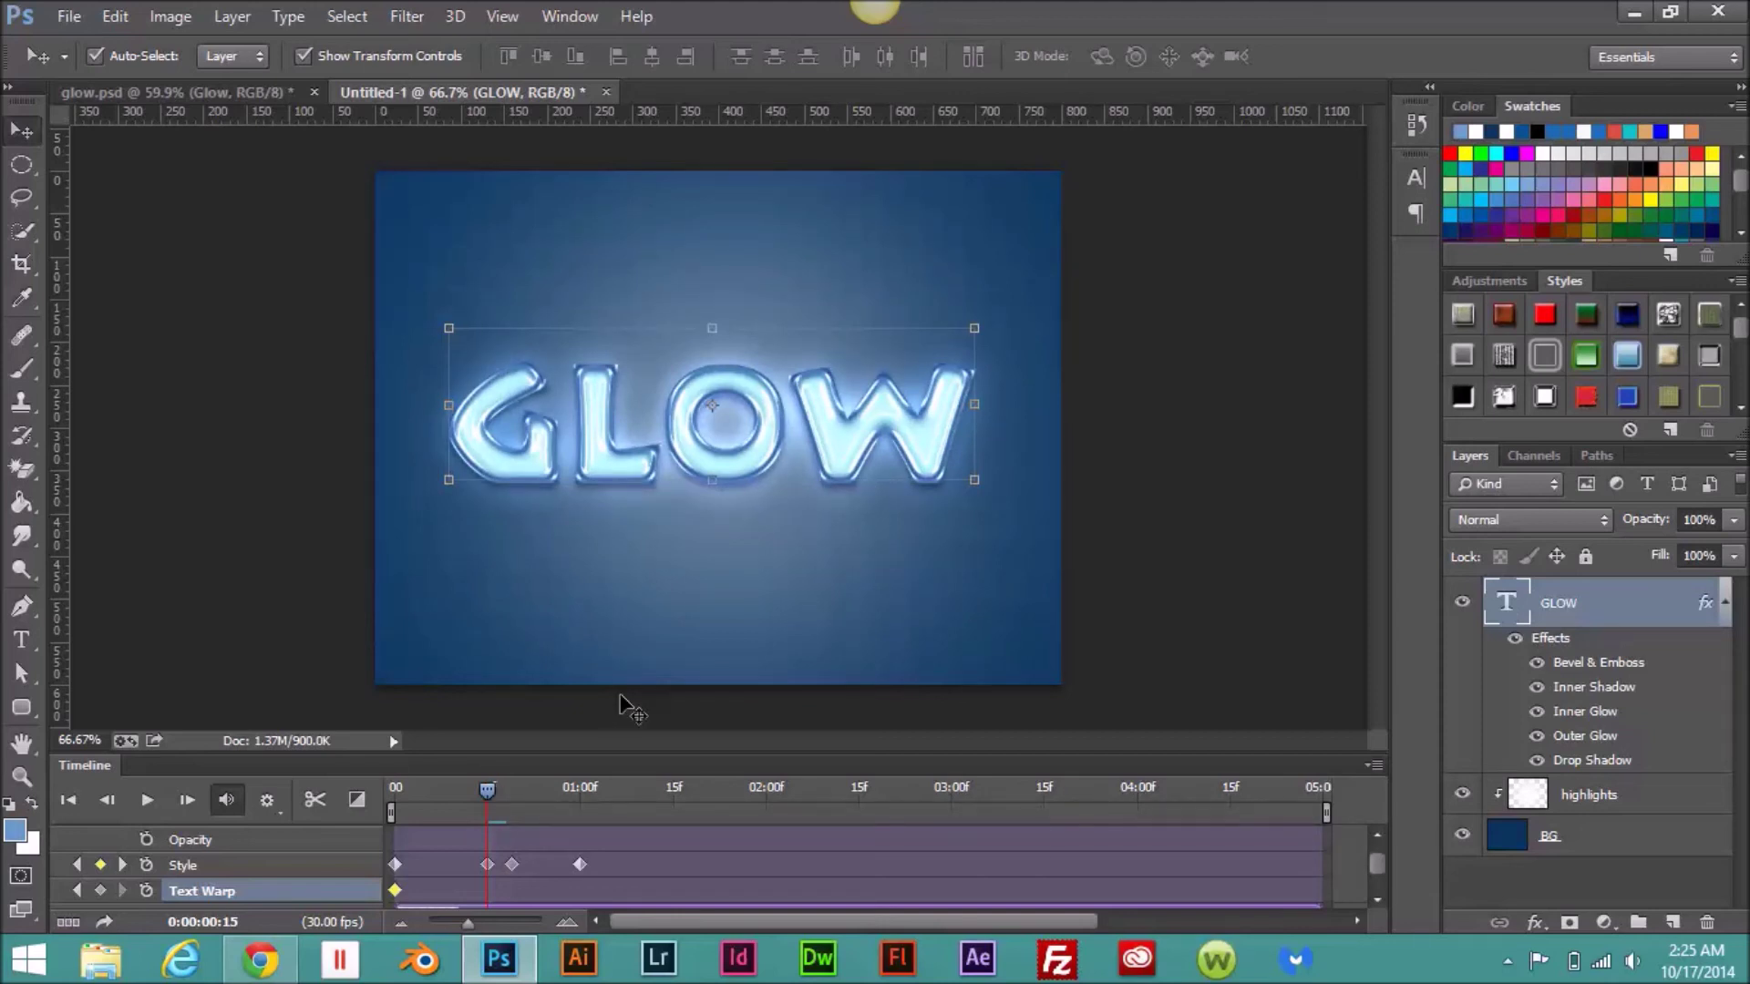
key("t")
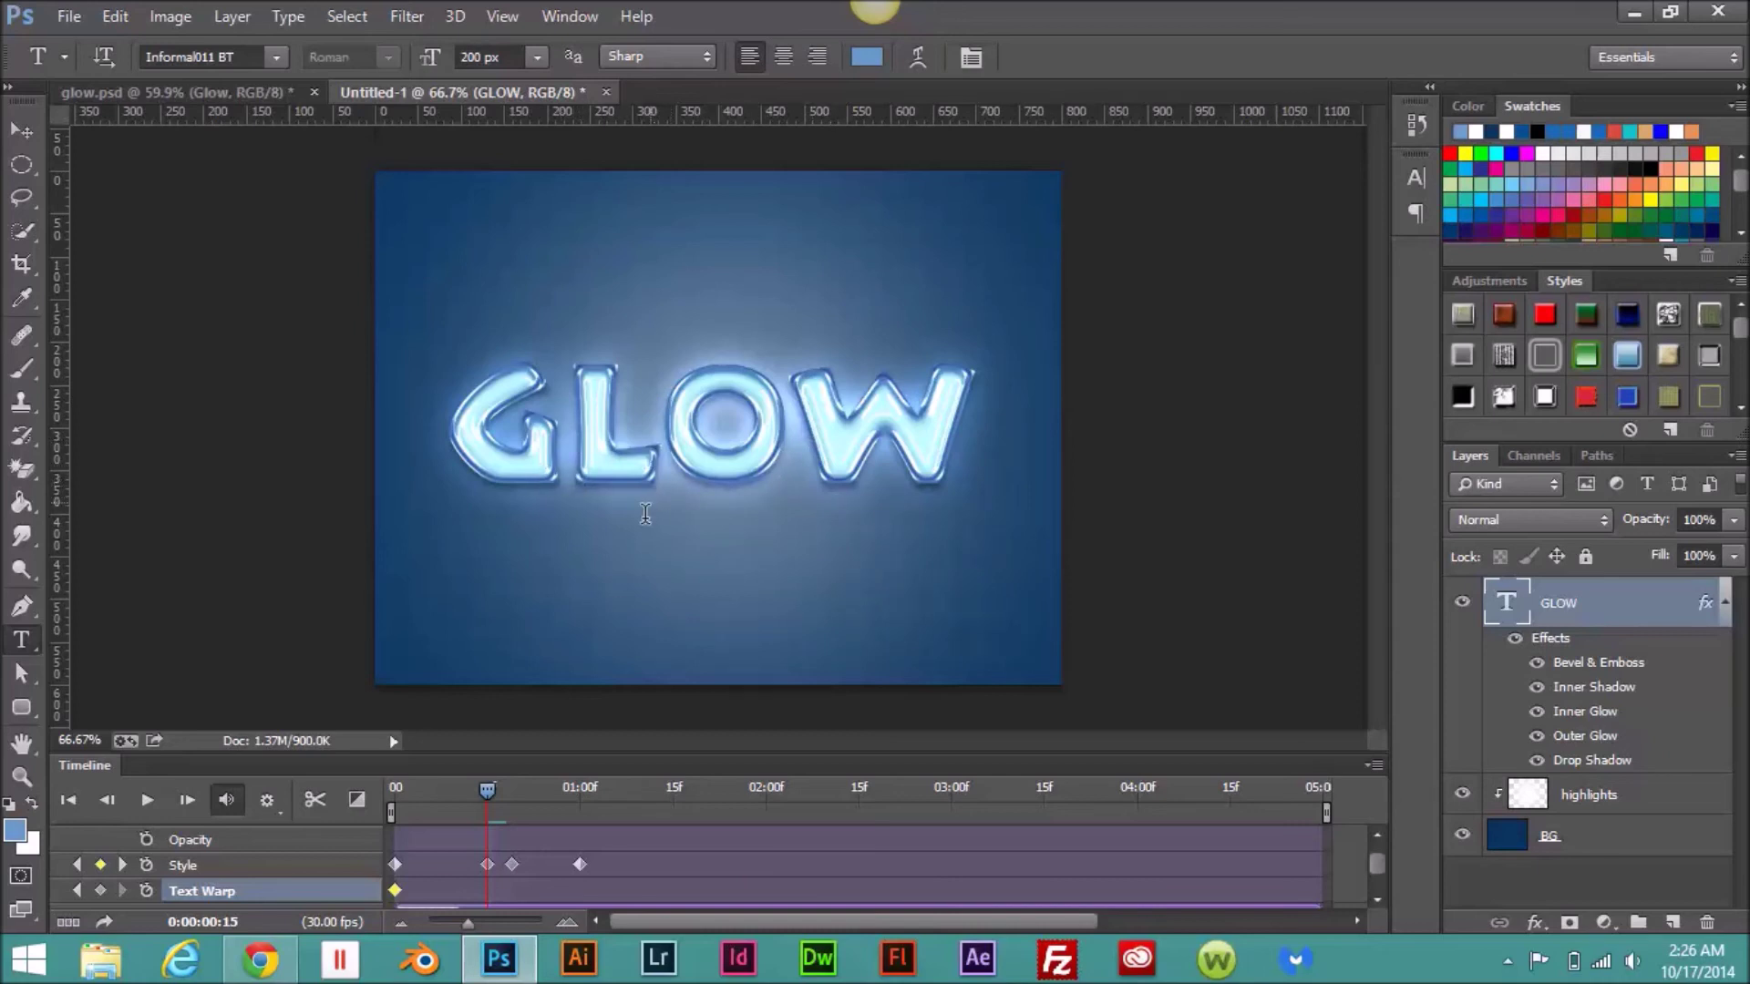
left_click(915, 62)
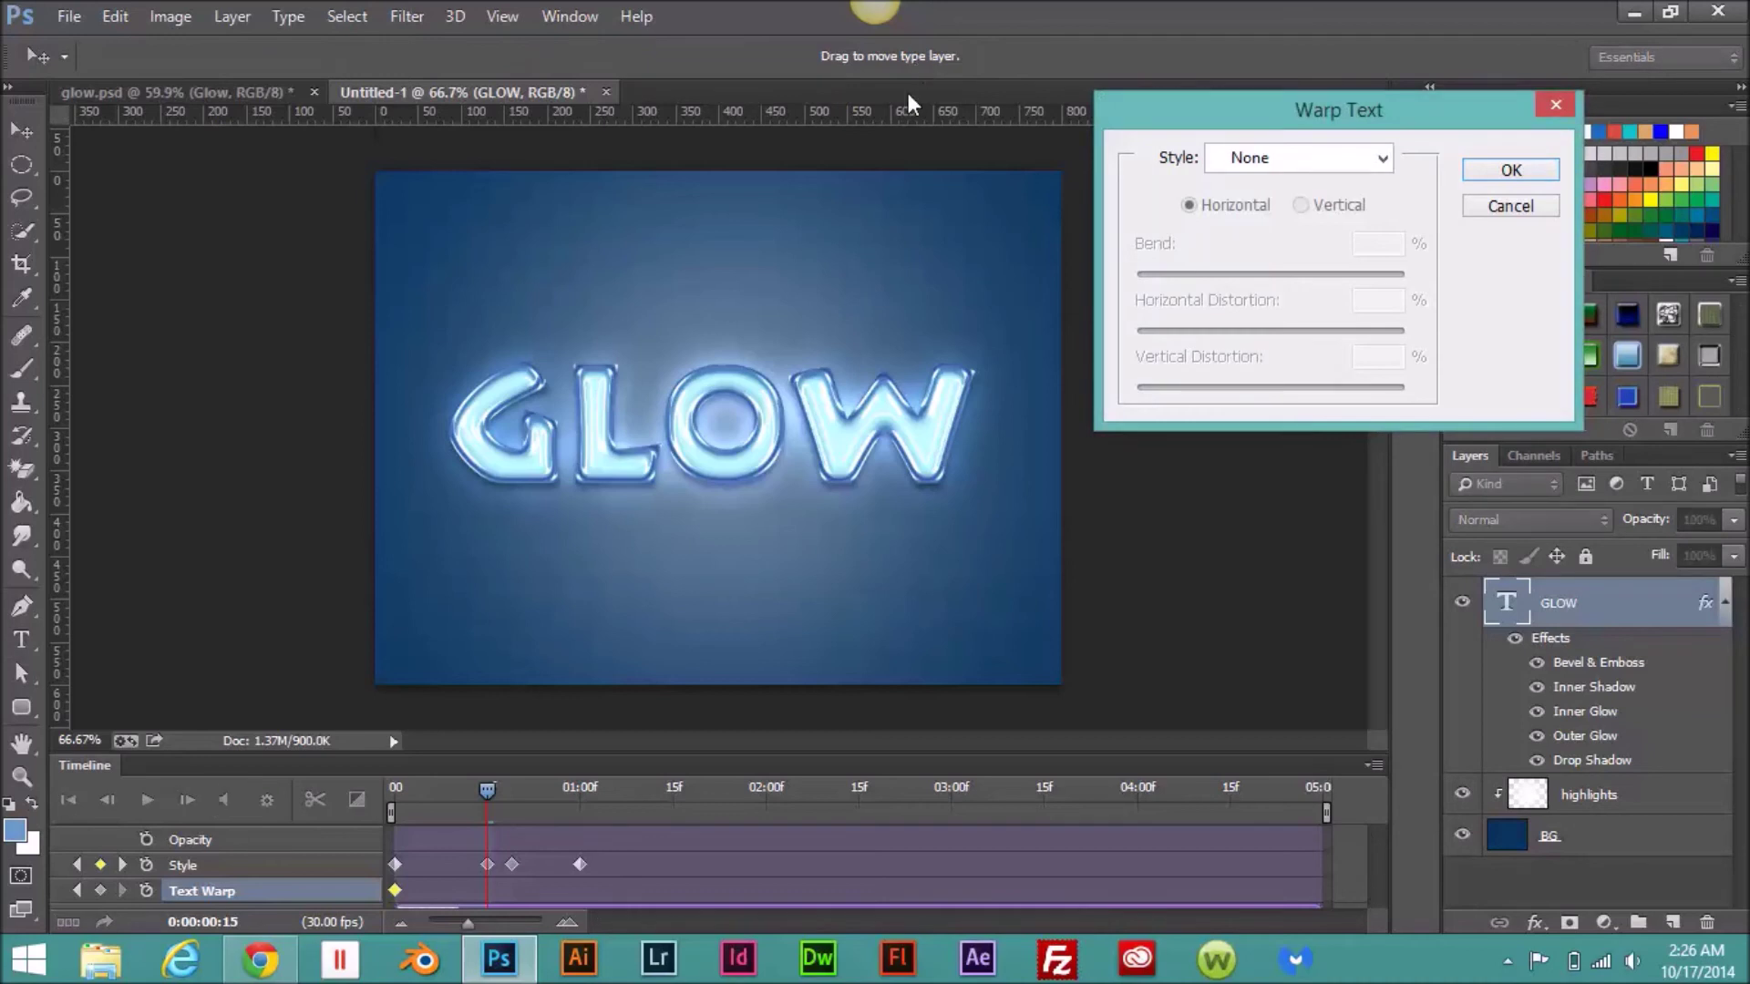
left_click(1383, 159)
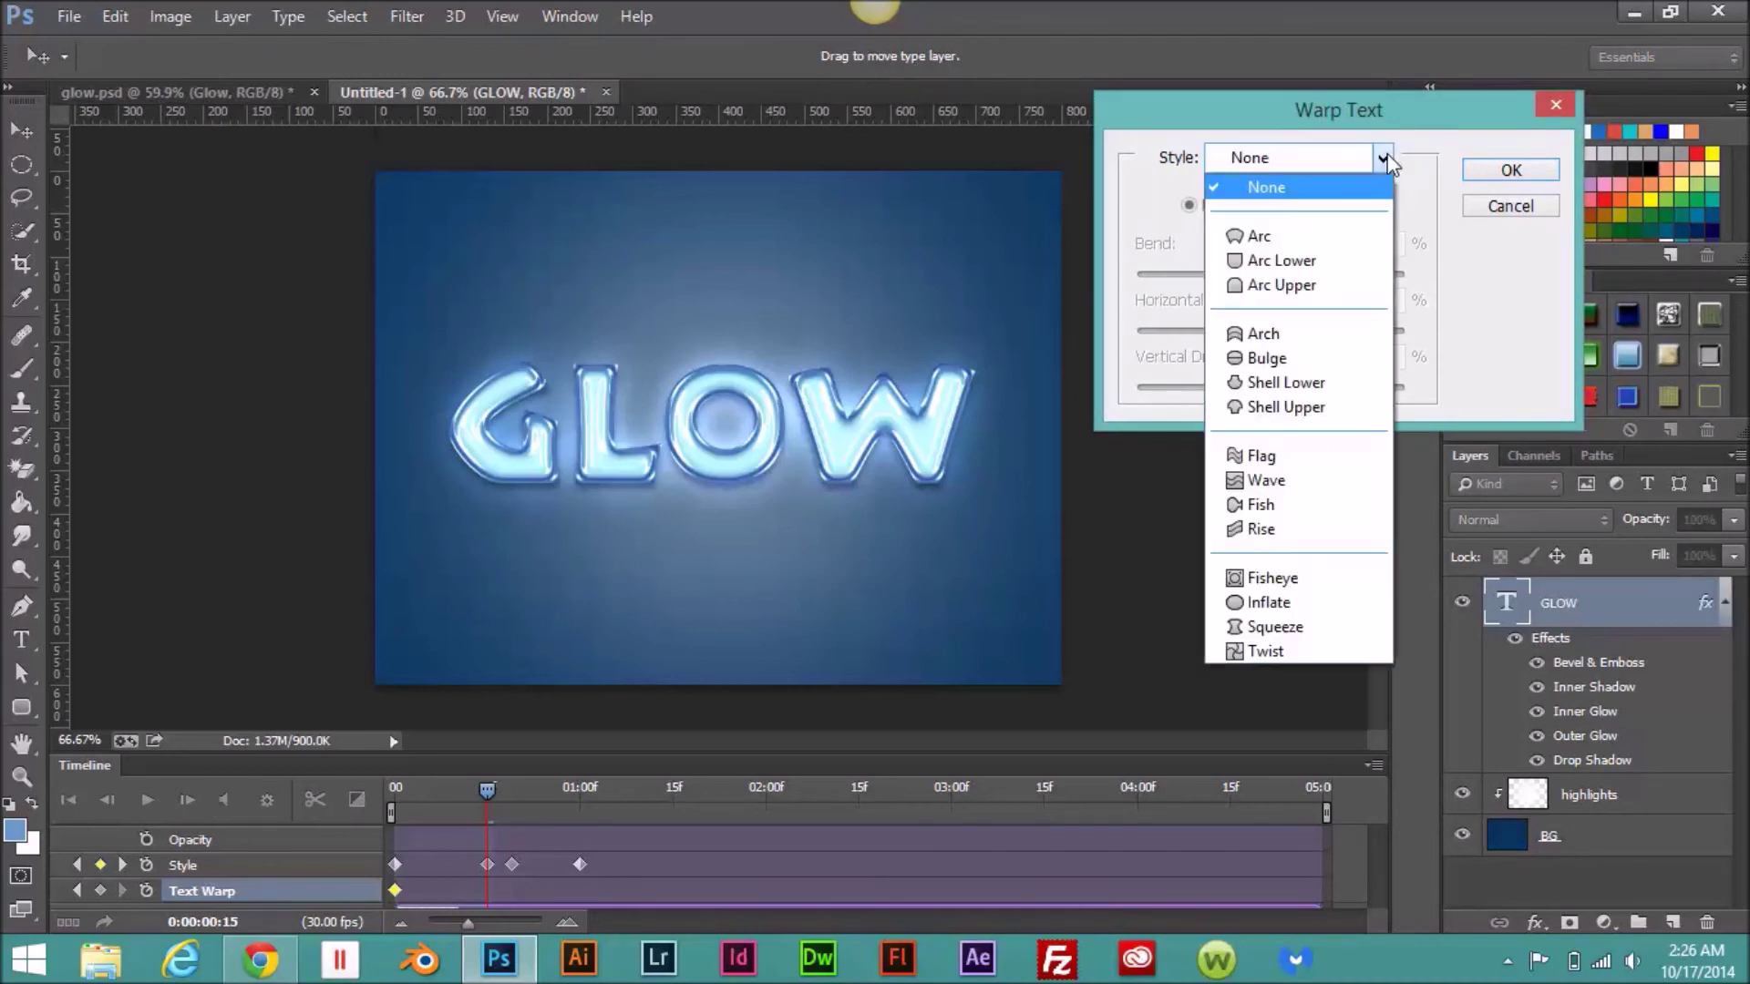
left_click(1338, 282)
left_click_drag(1338, 279, 1300, 279)
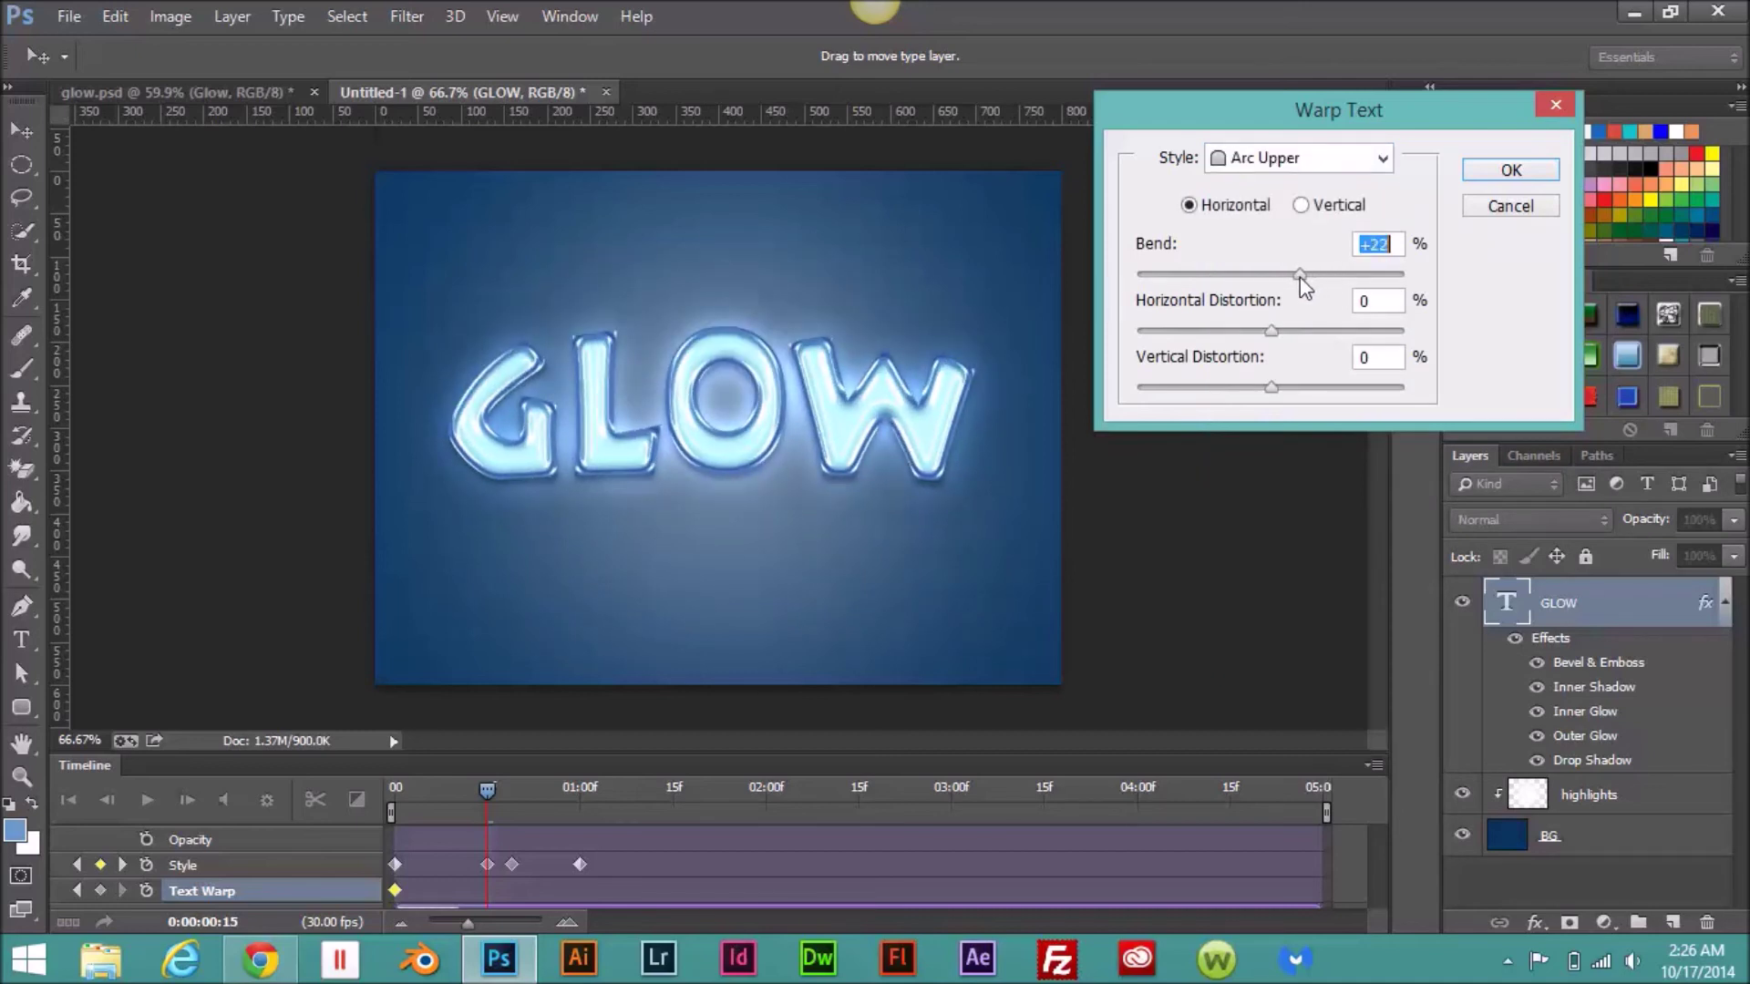
left_click(1486, 178)
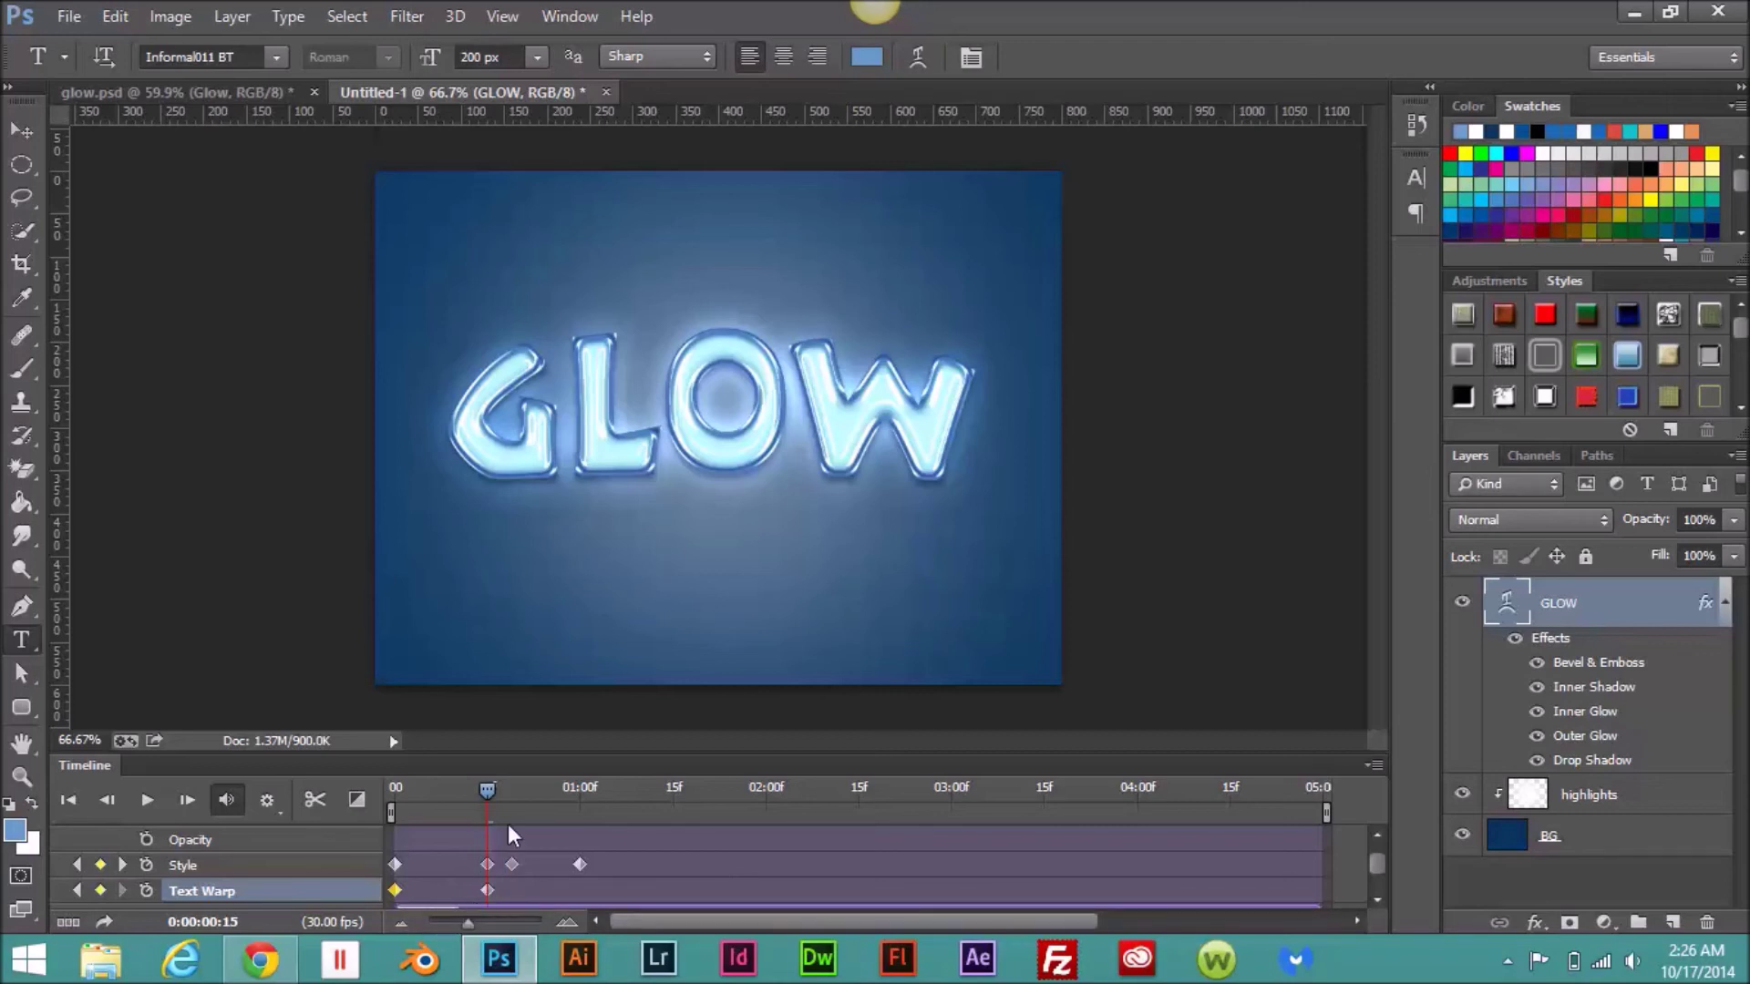
left_click_drag(489, 791, 504, 791)
Step: At the 1-second mark, set the Warp Text style to None to keyframe flat GLOW text
left_click_drag(513, 796, 580, 808)
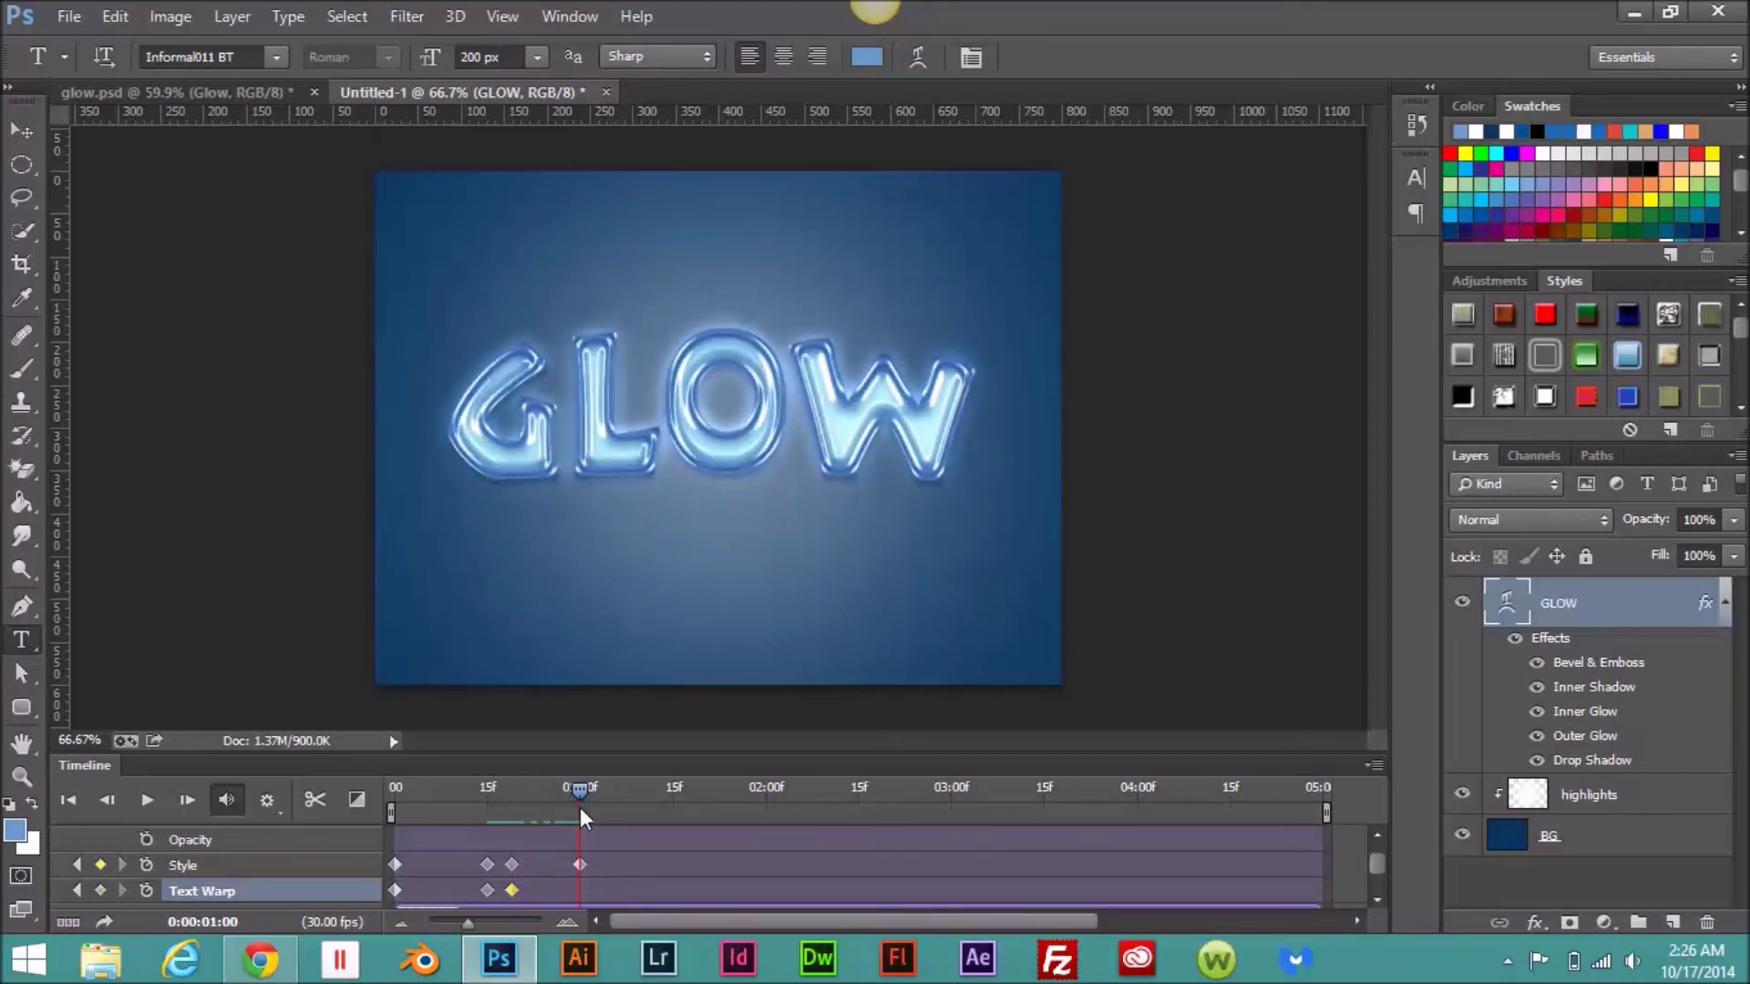
left_click(916, 59)
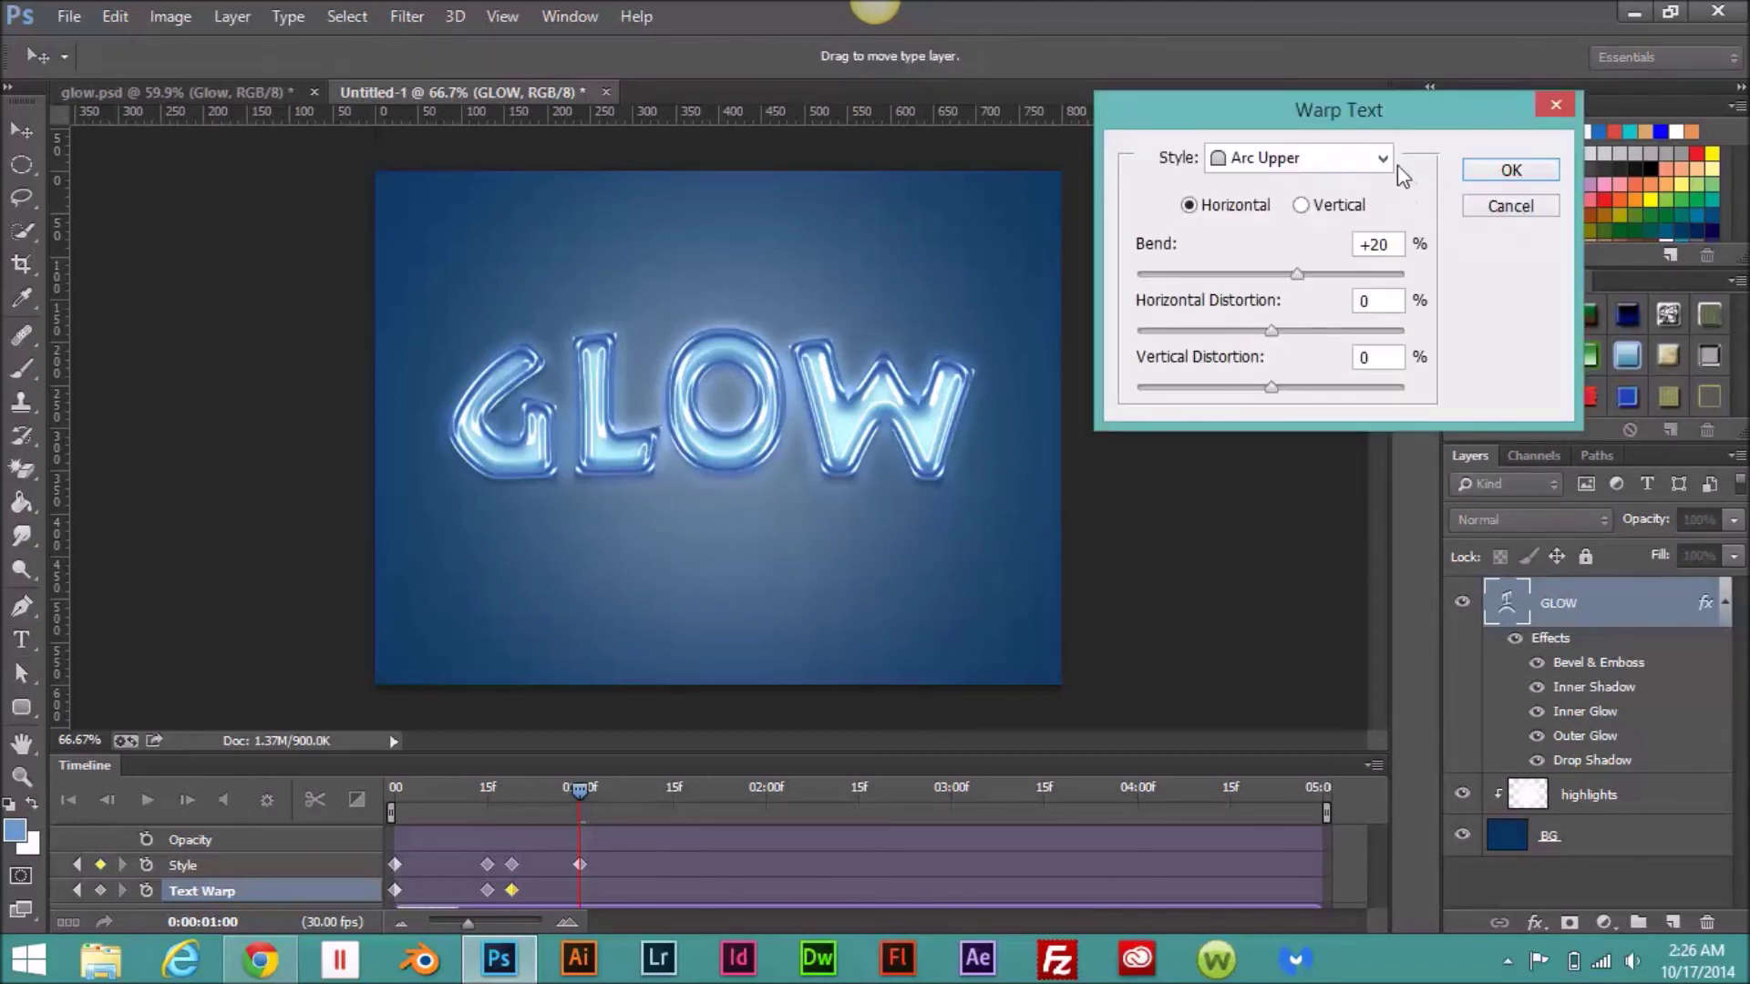
left_click(1384, 160)
left_click(1353, 183)
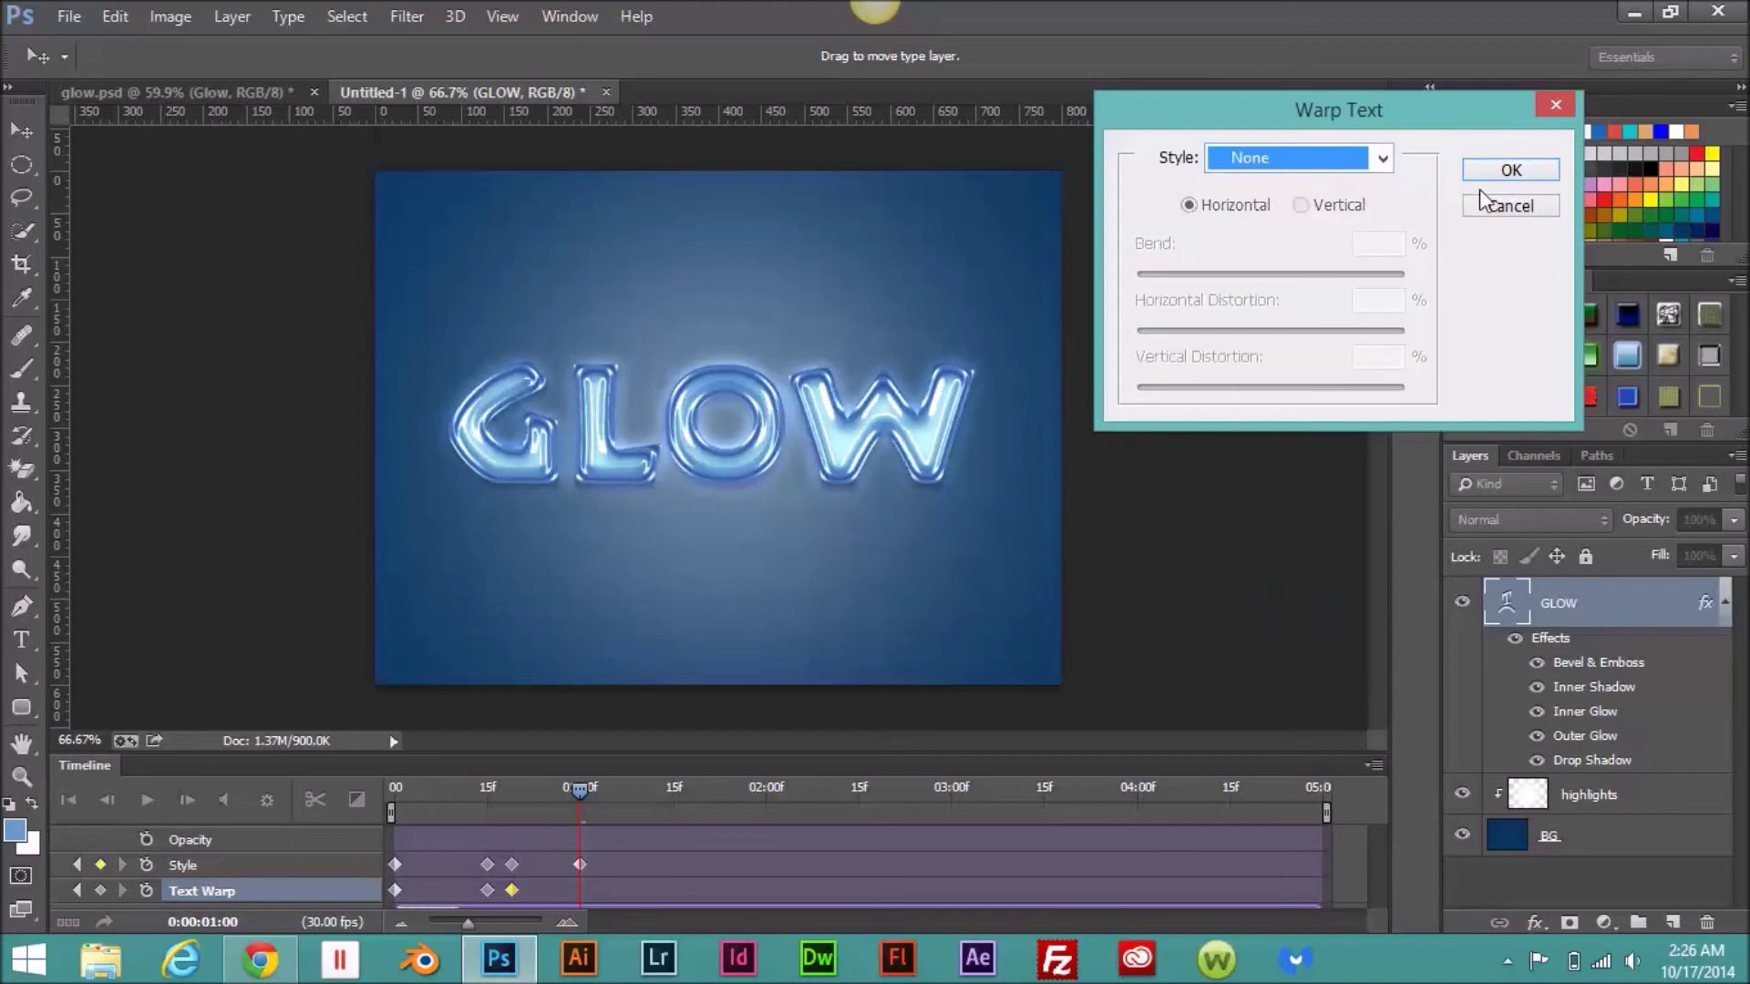
left_click(1485, 173)
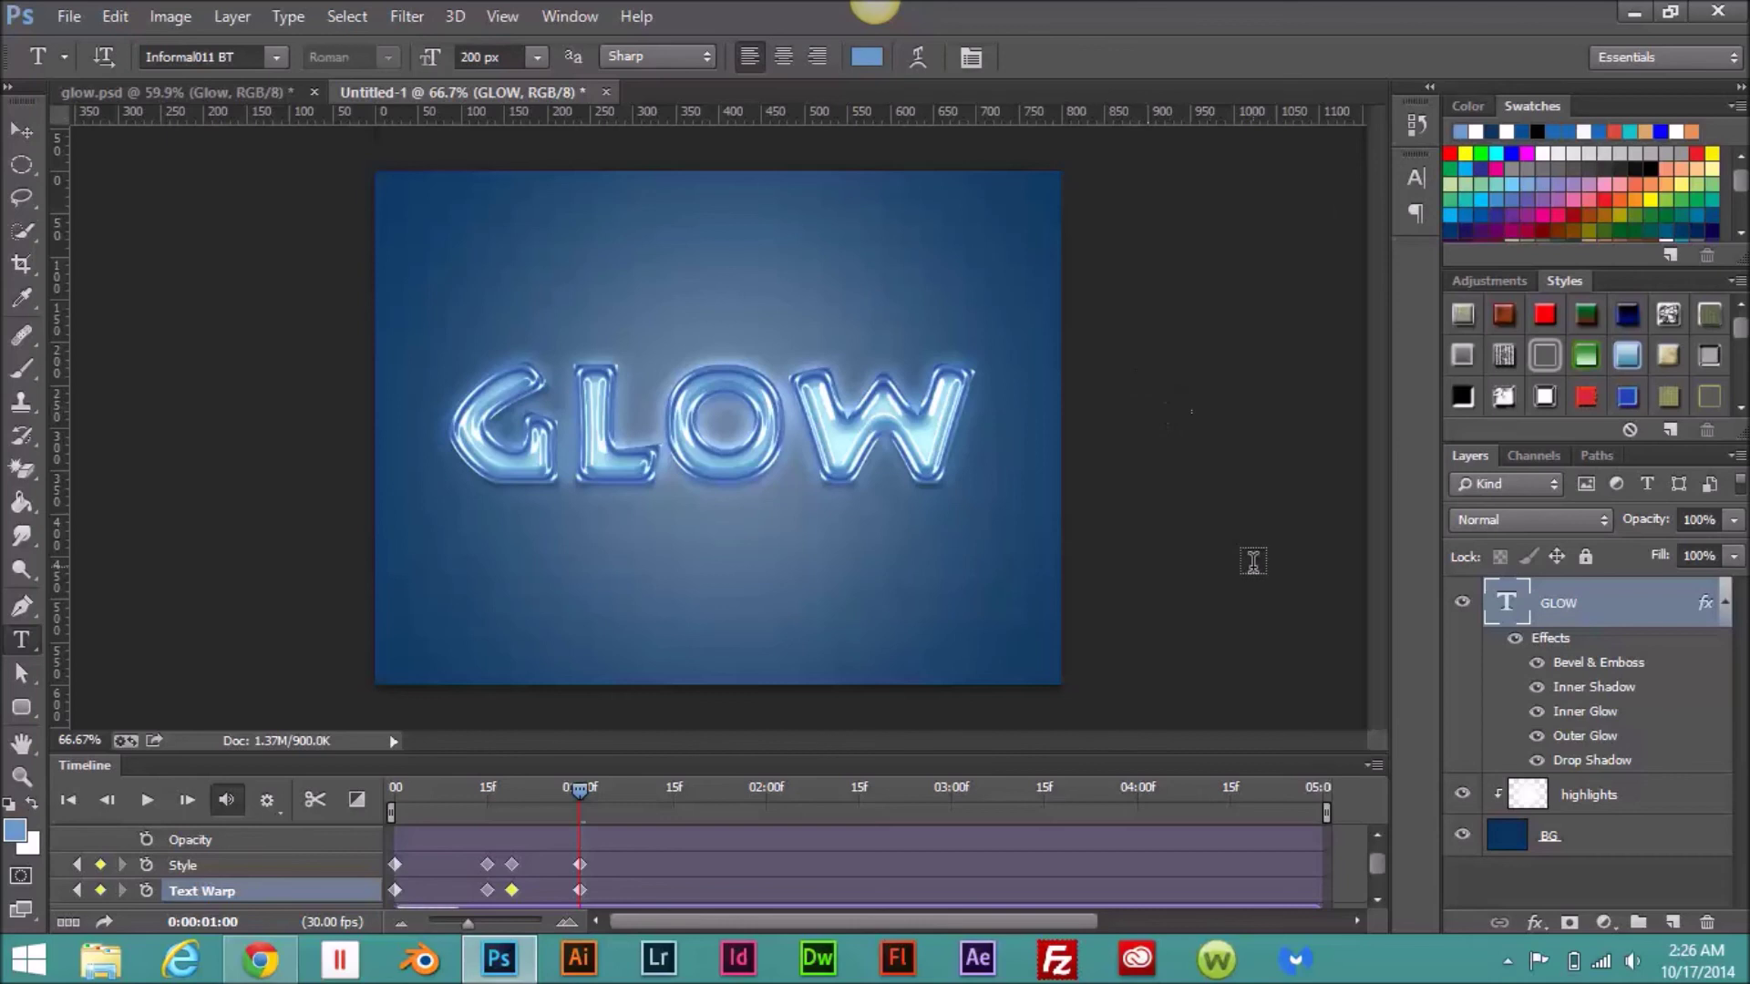
left_click(22, 131)
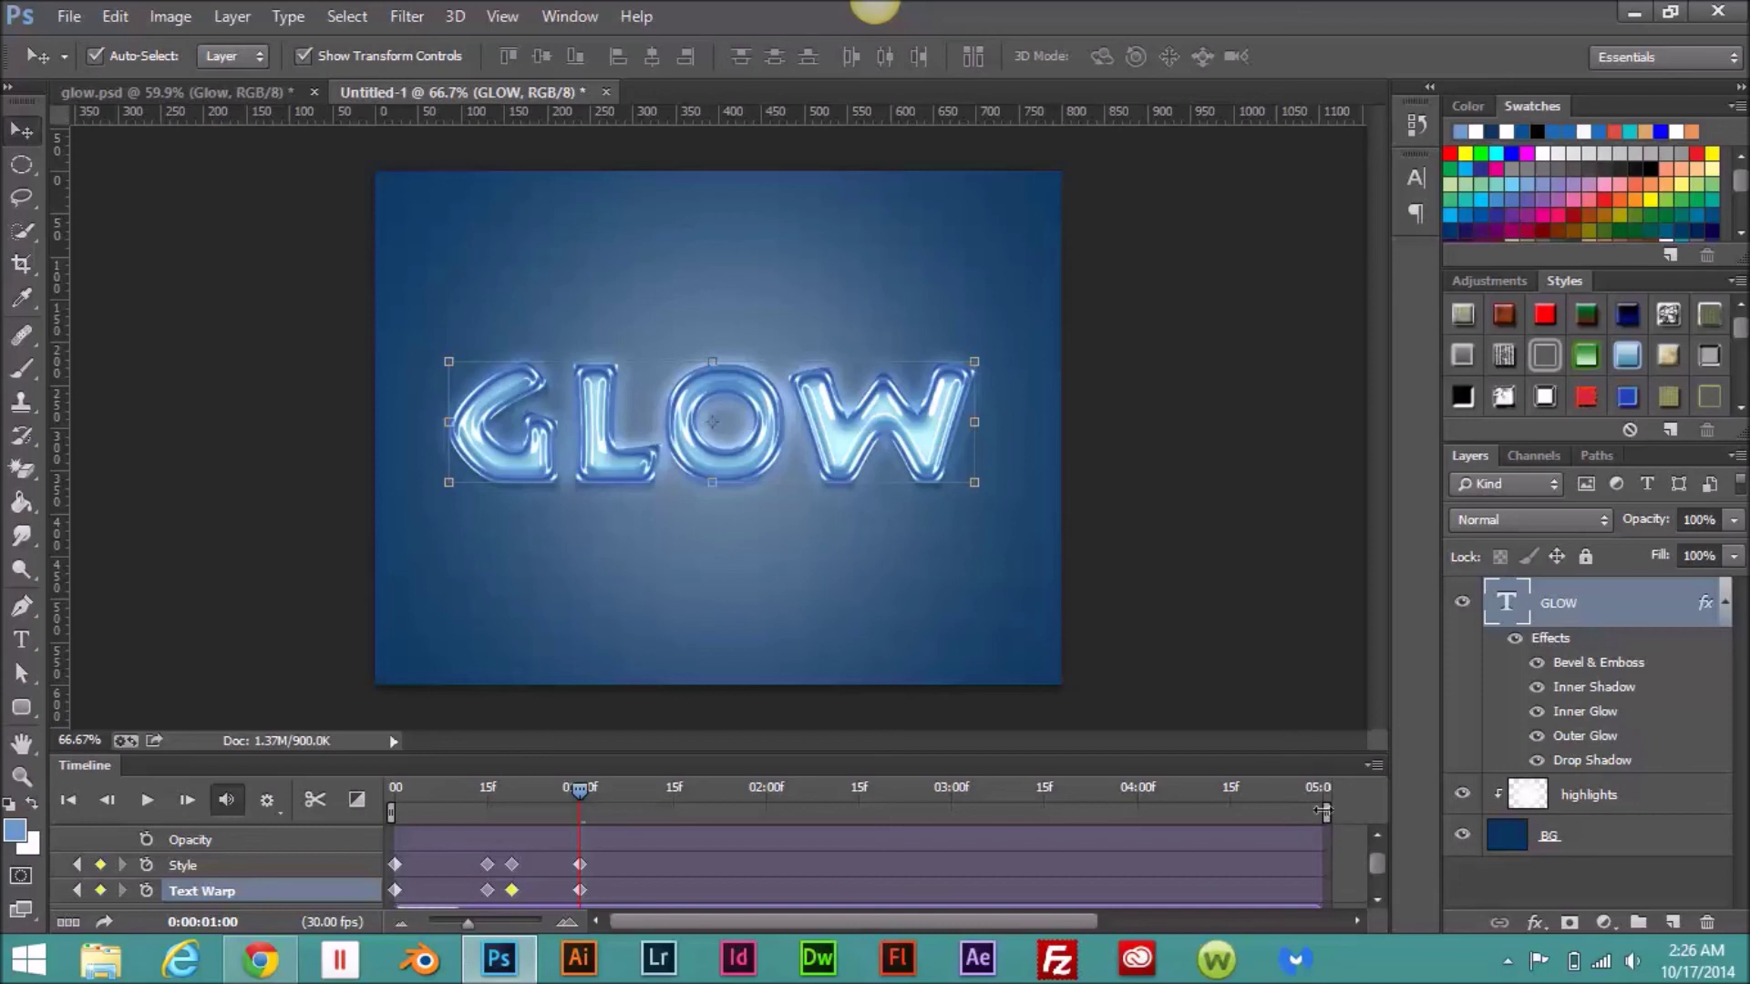
Step: Trim the work area to end just past 01:00f and play back the animation preview
left_click_drag(1302, 810, 624, 848)
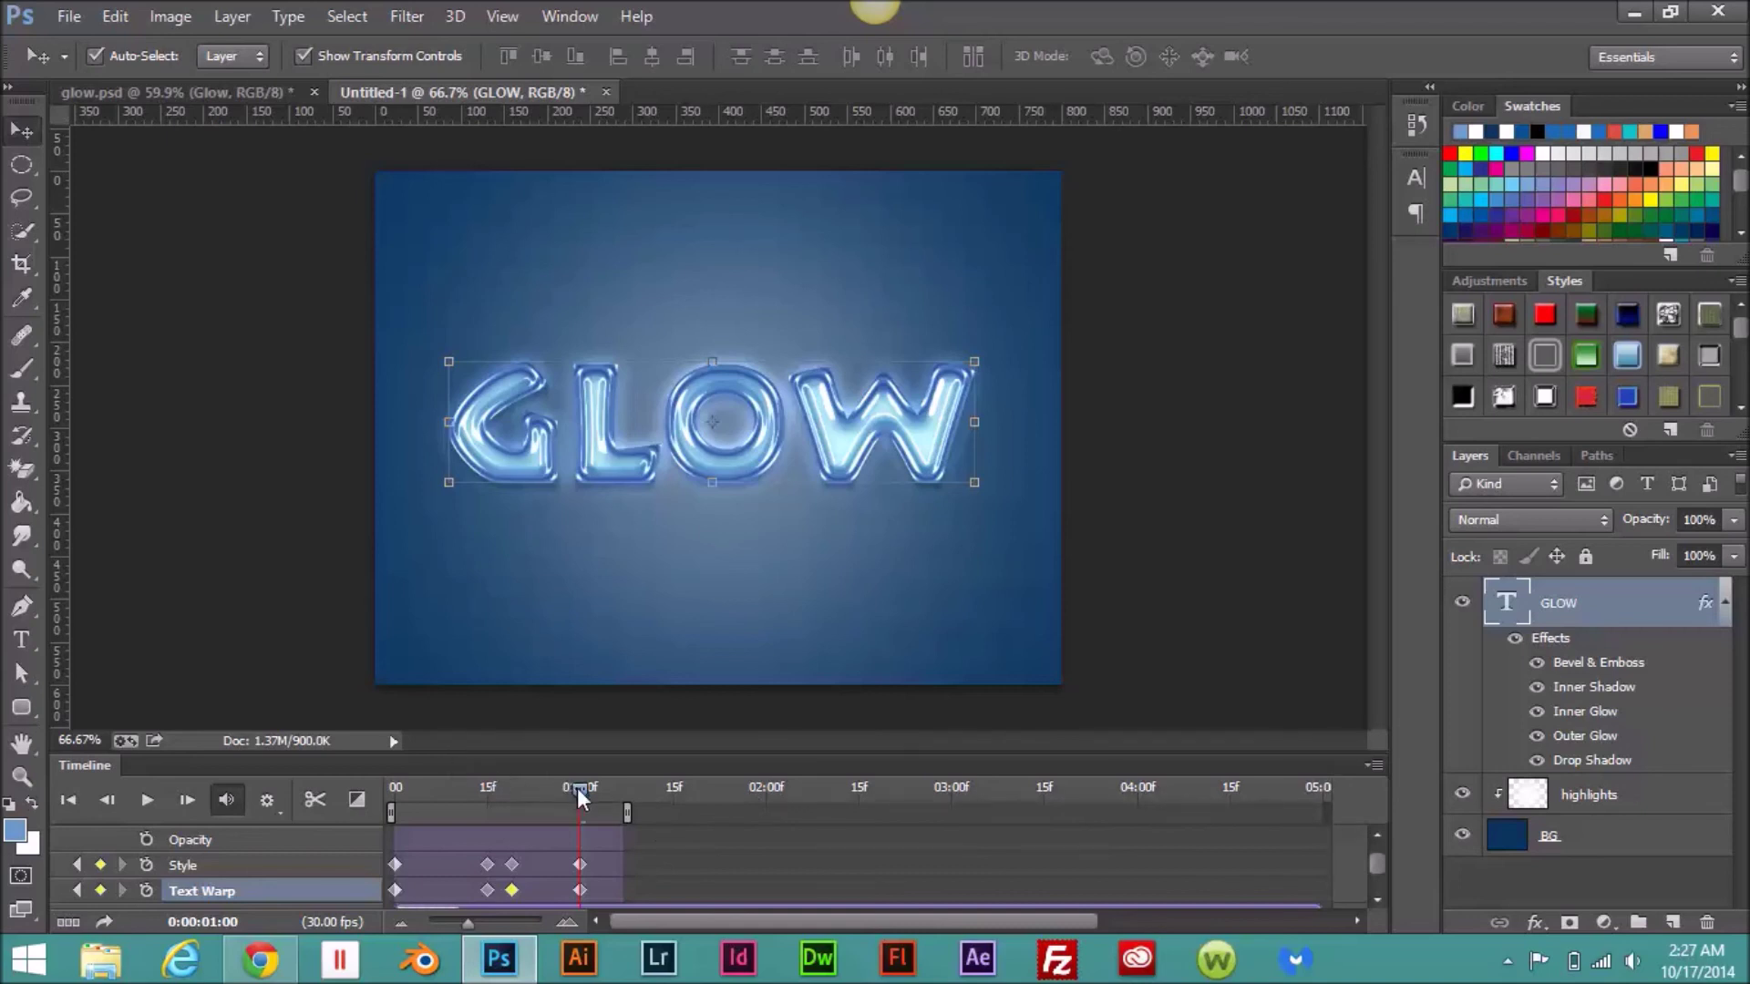
key("space")
key("space")
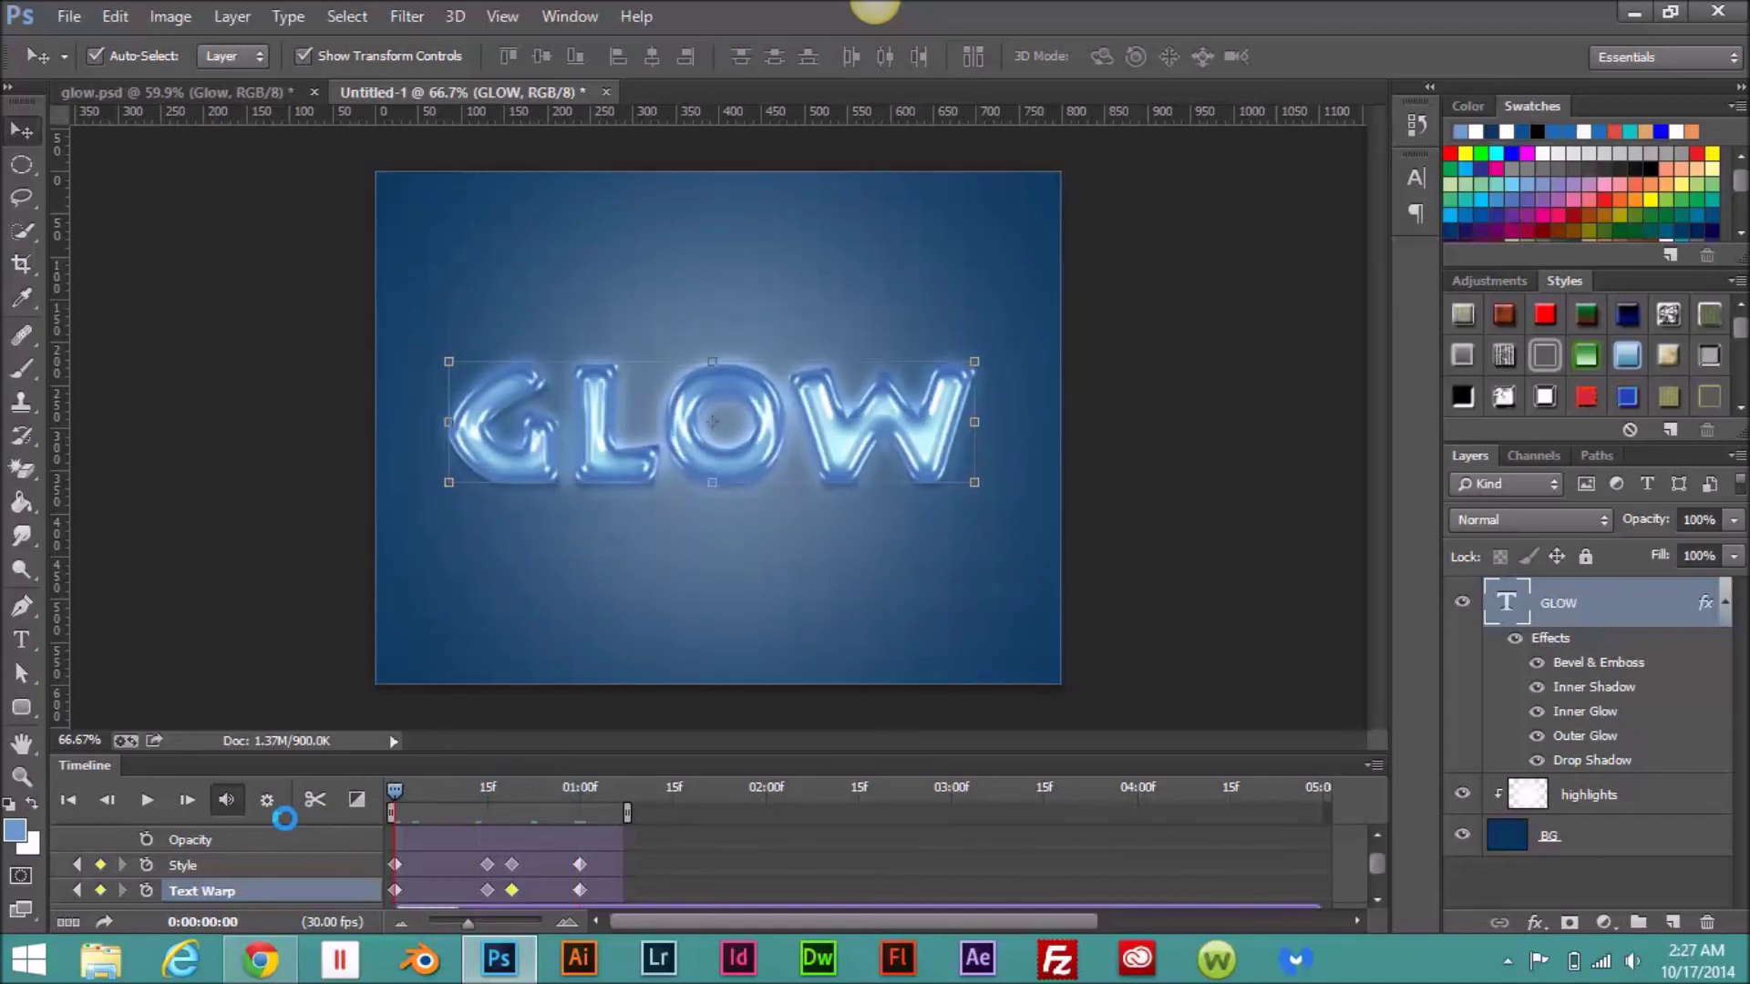
left_click(146, 802)
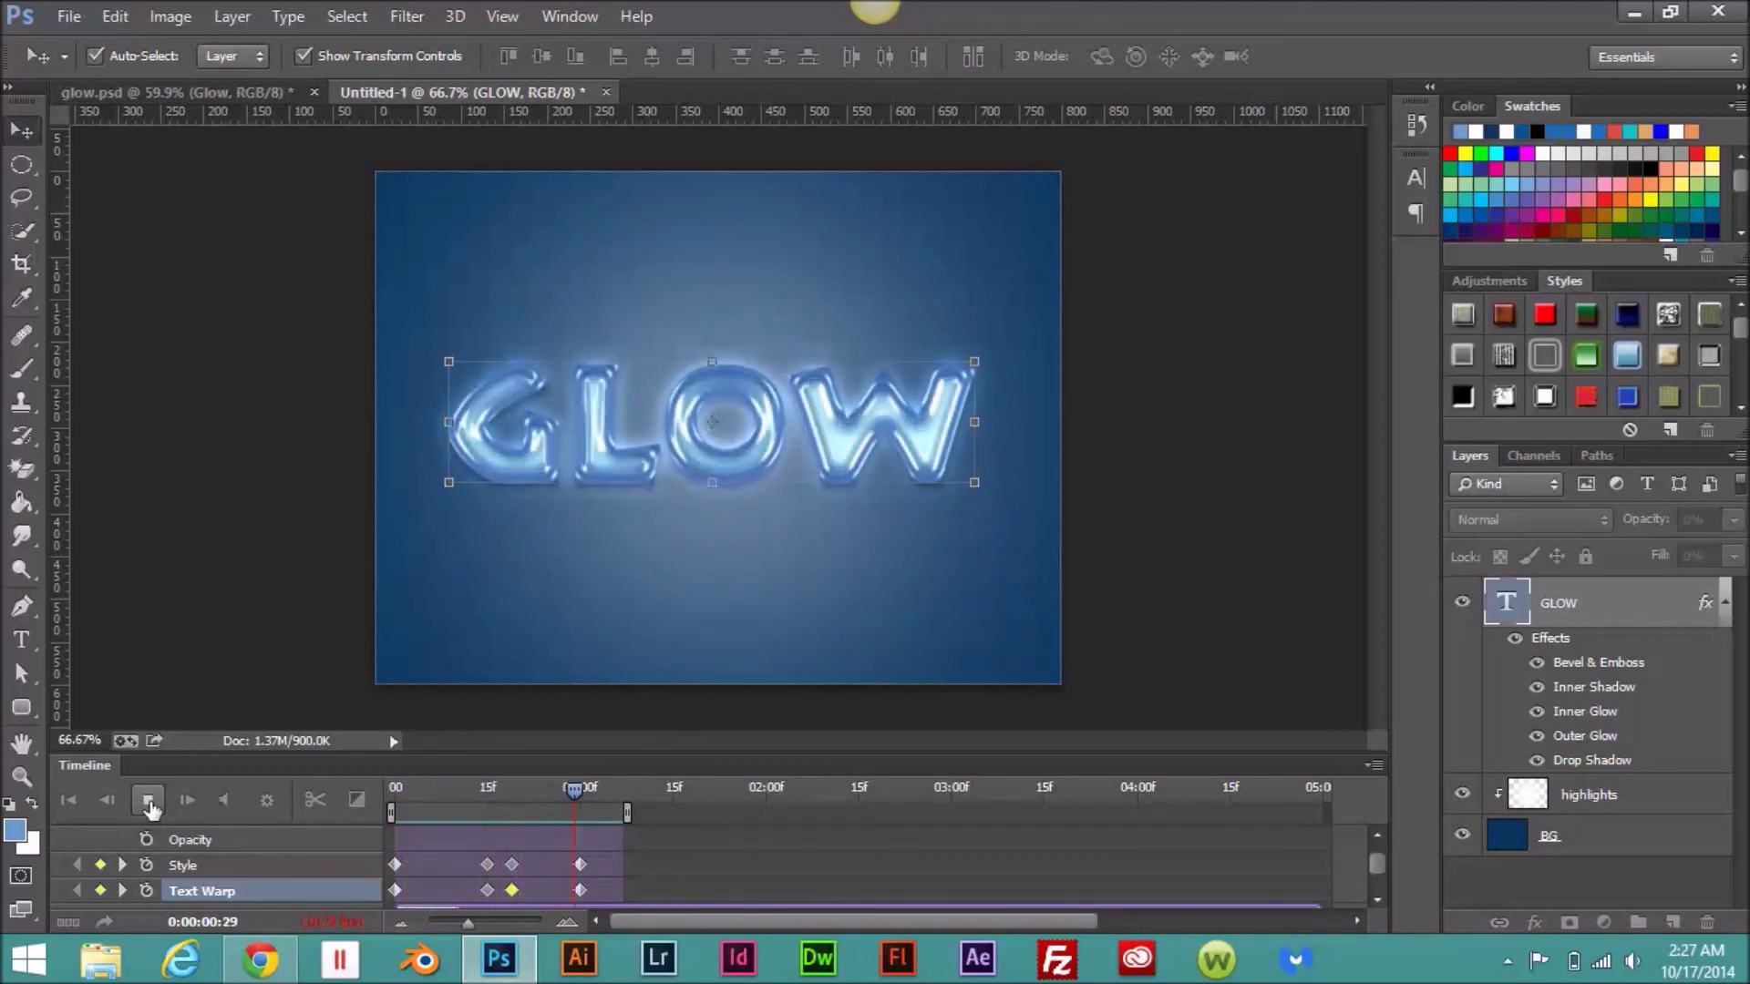
left_click(149, 802)
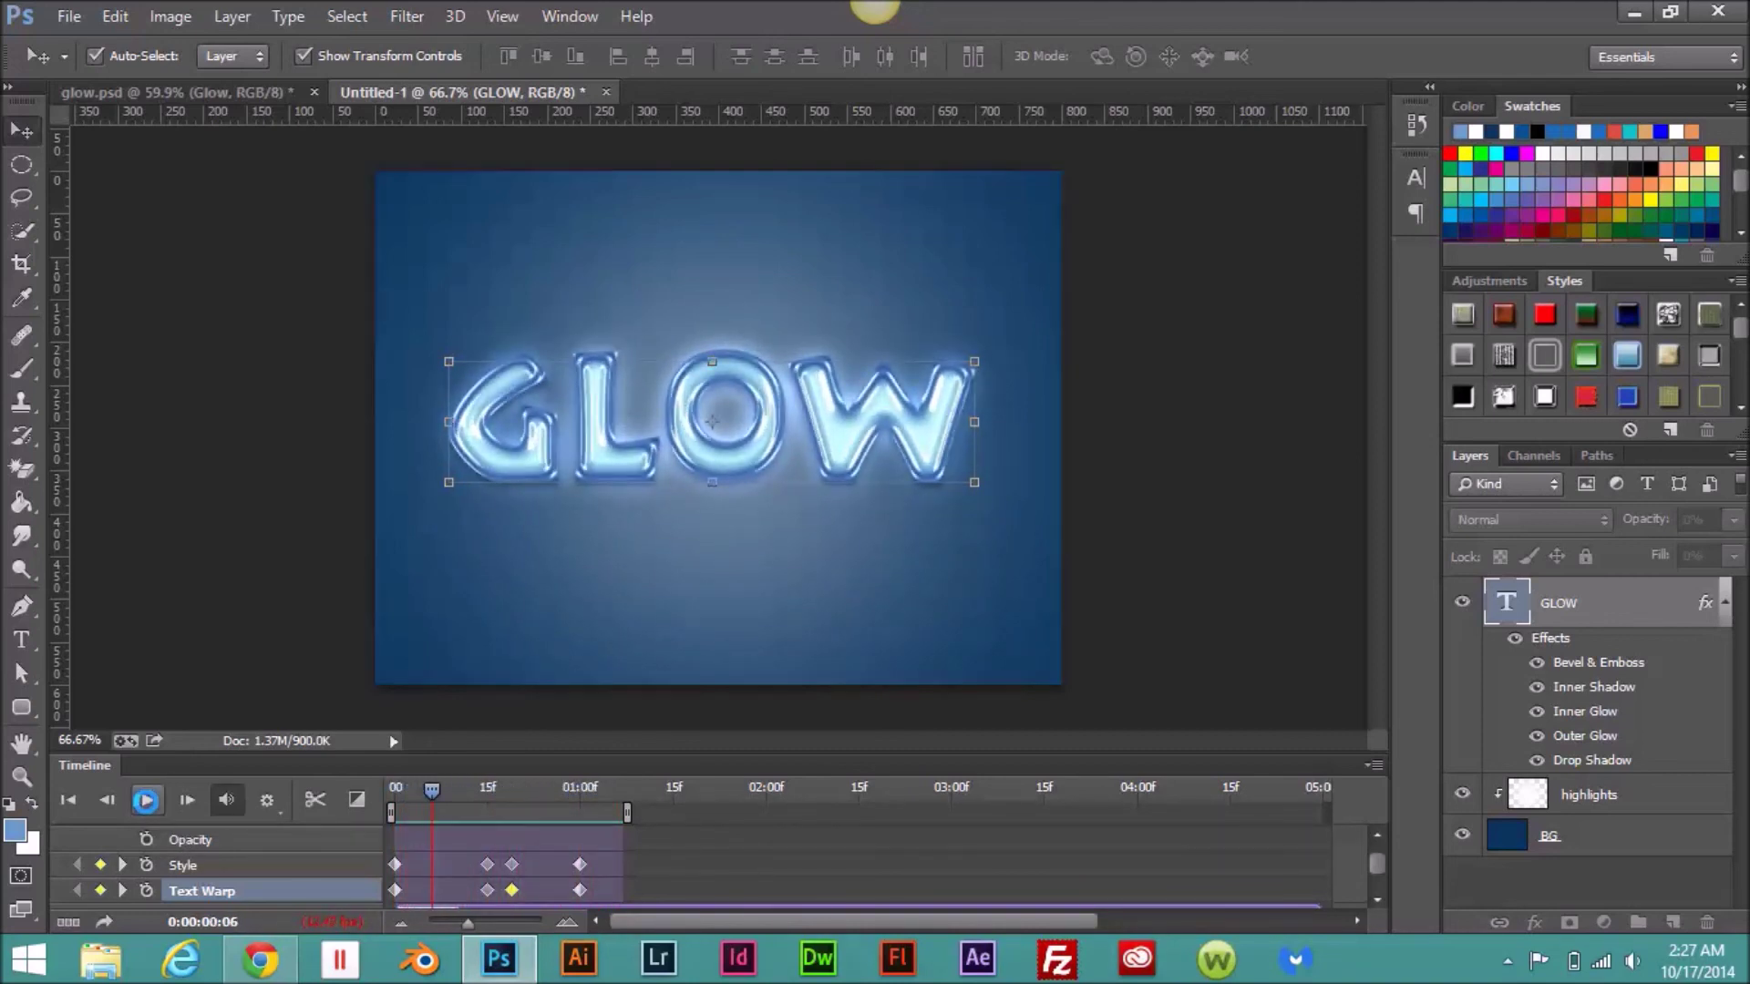
left_click(1369, 767)
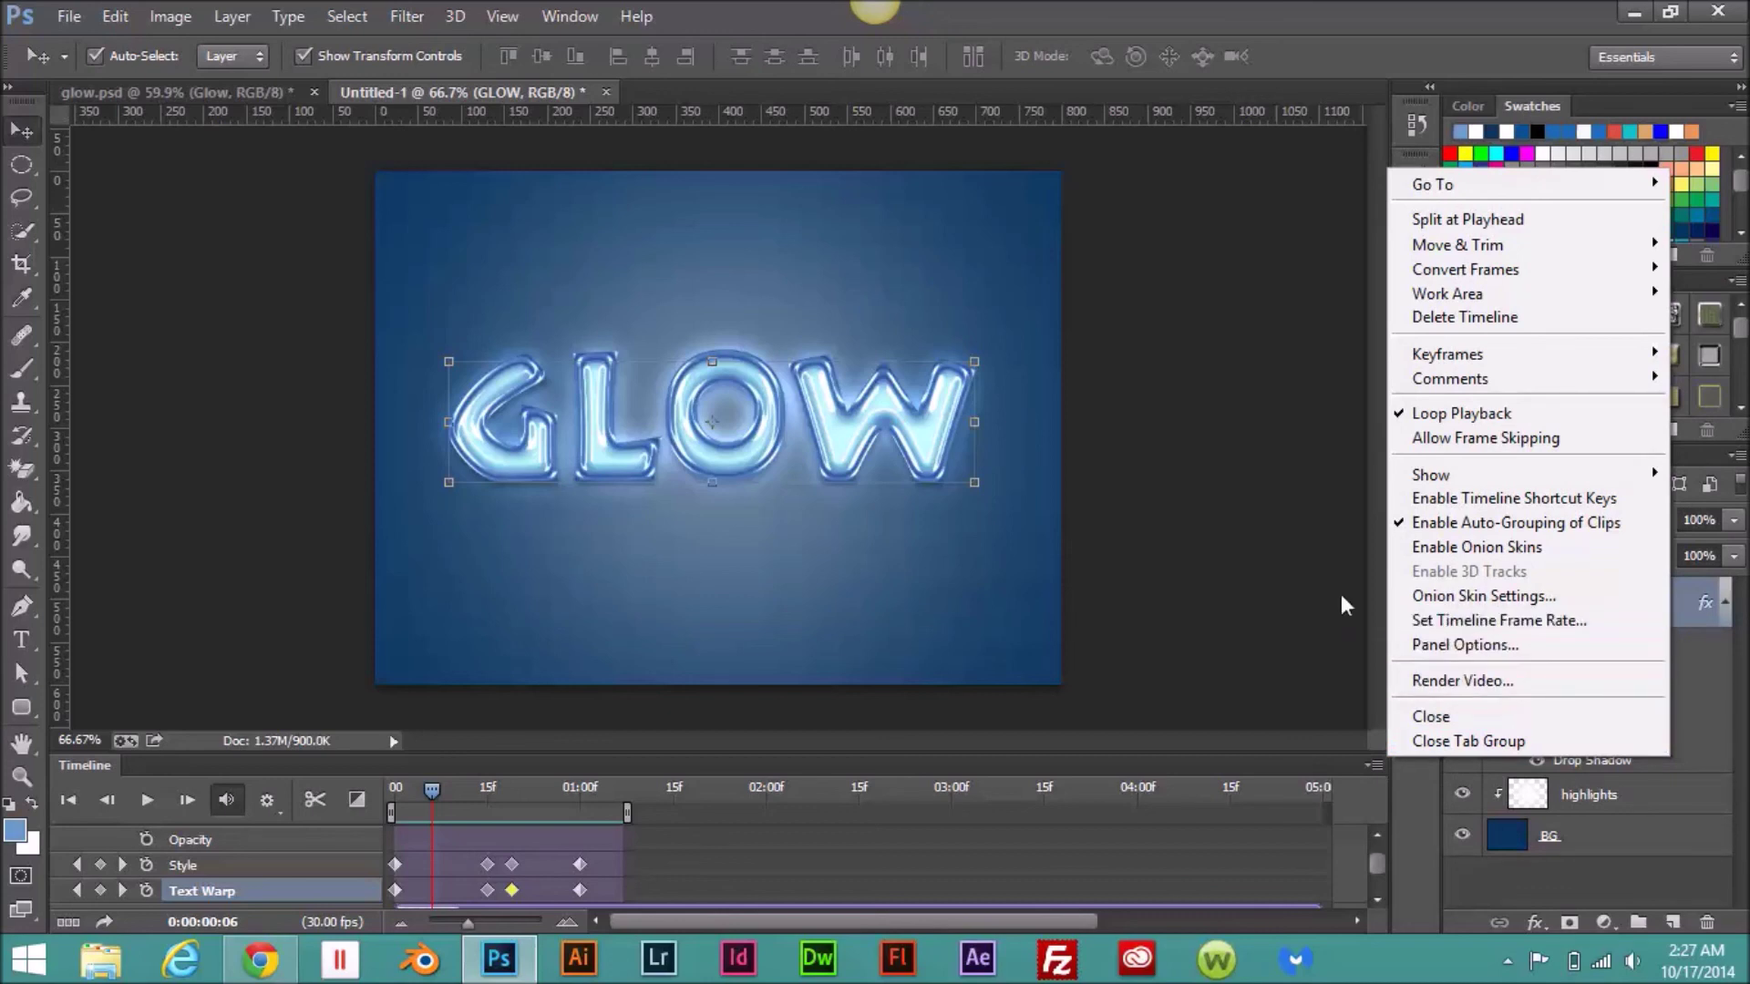
Step: Open File > Export > Save for Web (Legacy) to show the animation as a GIF
left_click(68, 18)
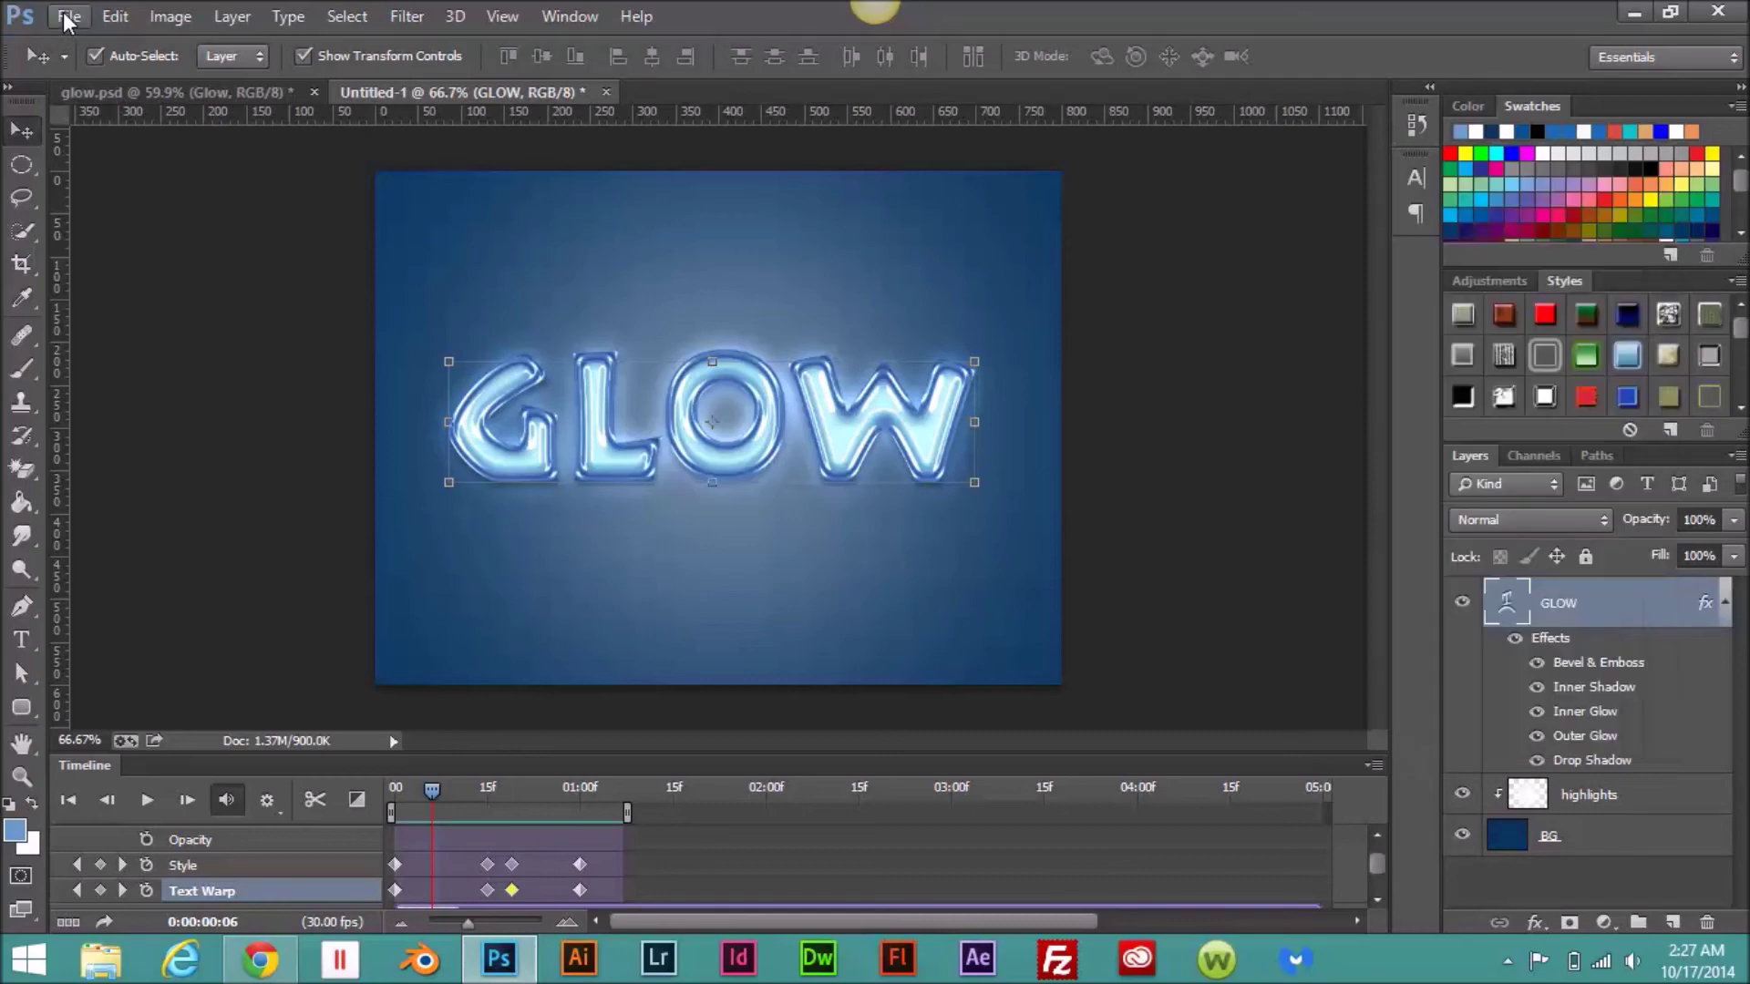
left_click(66, 18)
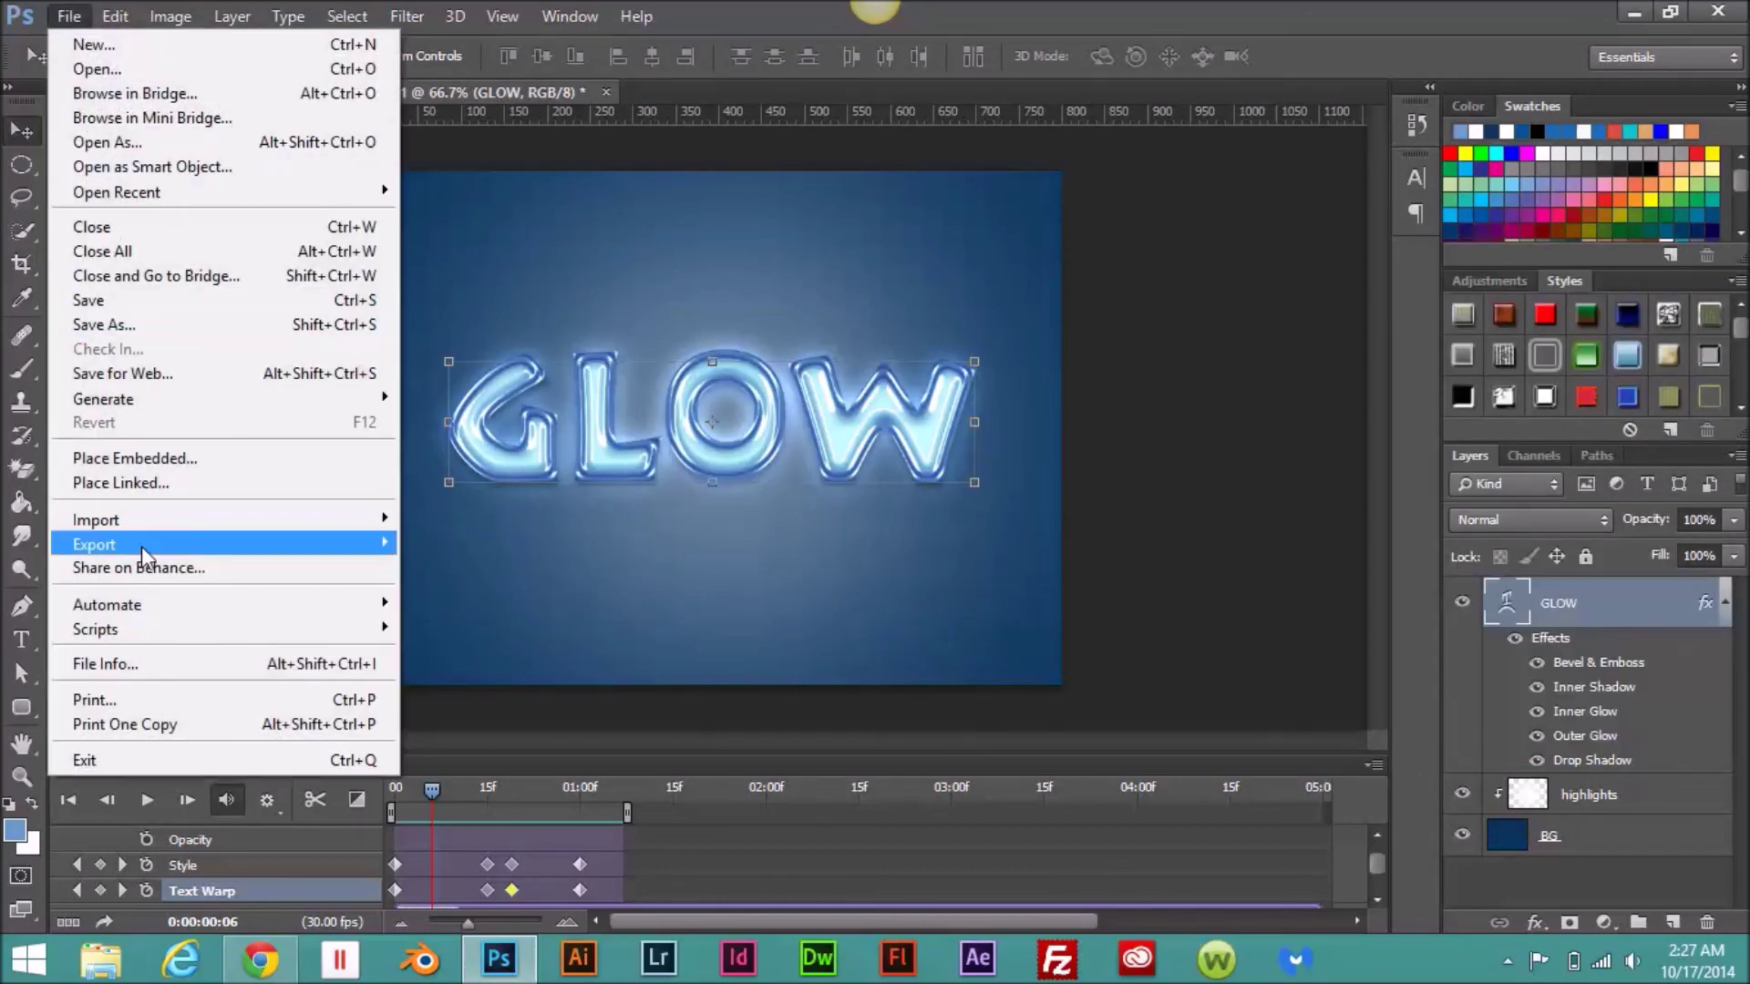
left_click(153, 383)
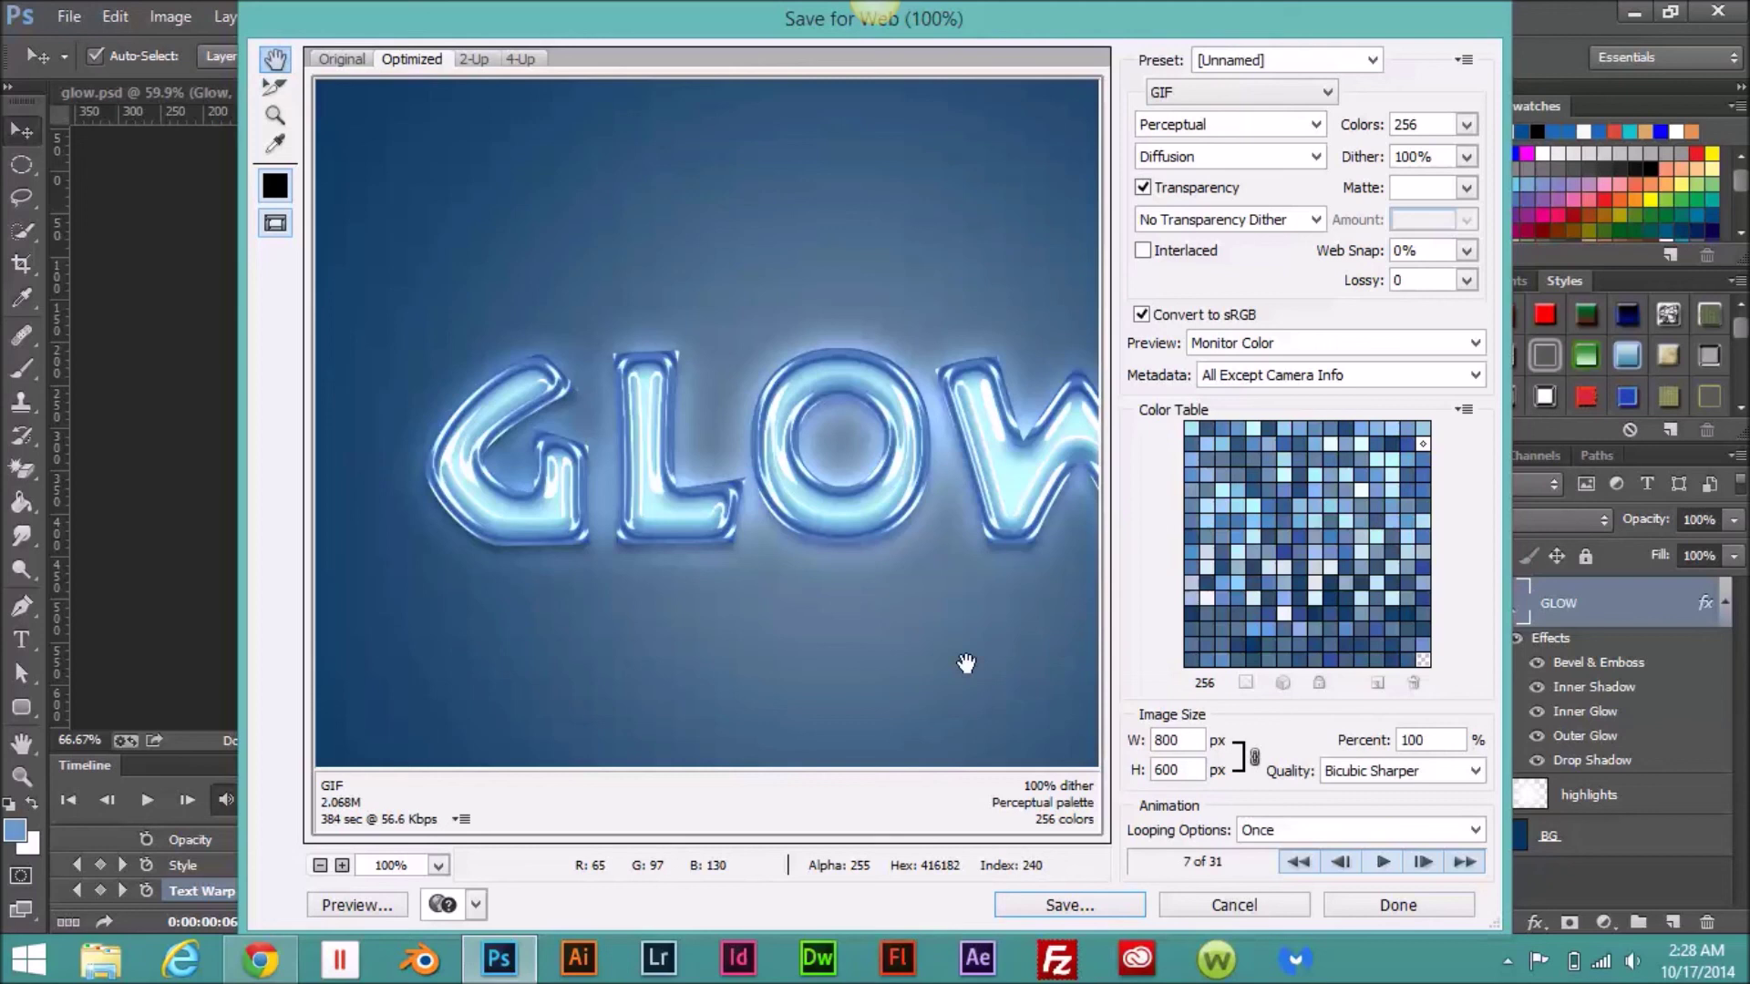
Step: Resize the GIF export to 200×150 px, set looping to Forever, and preview it
double_click(1181, 740)
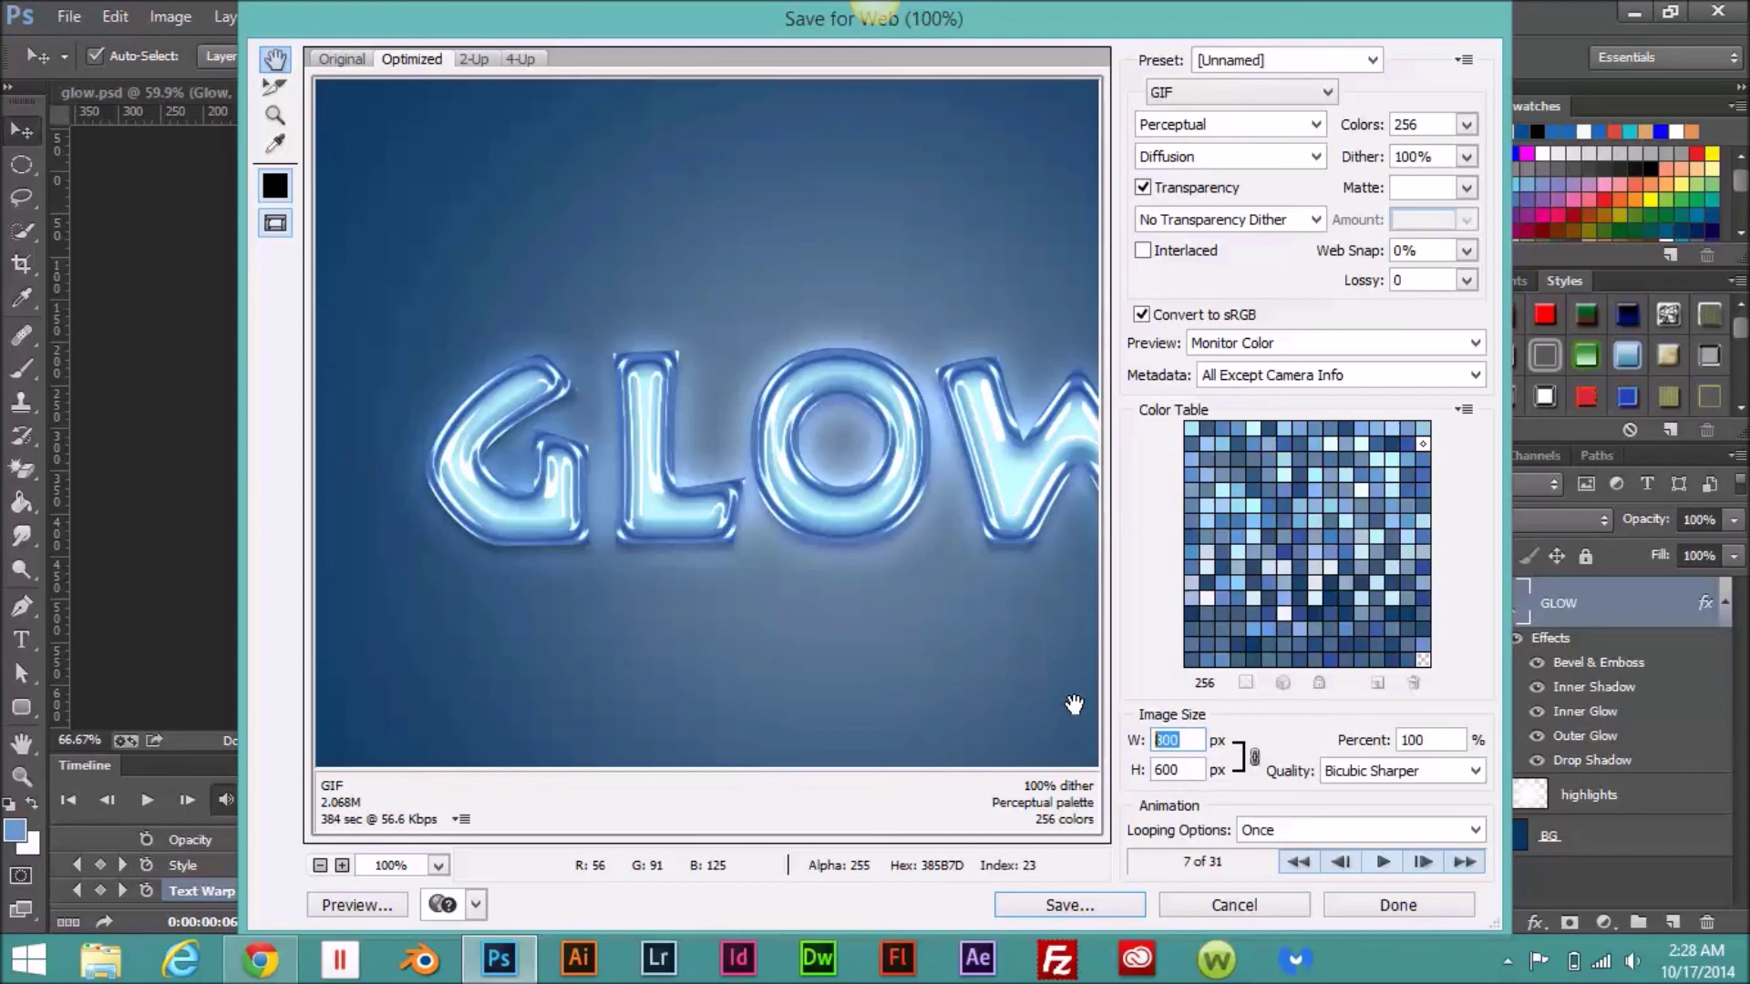
type("200")
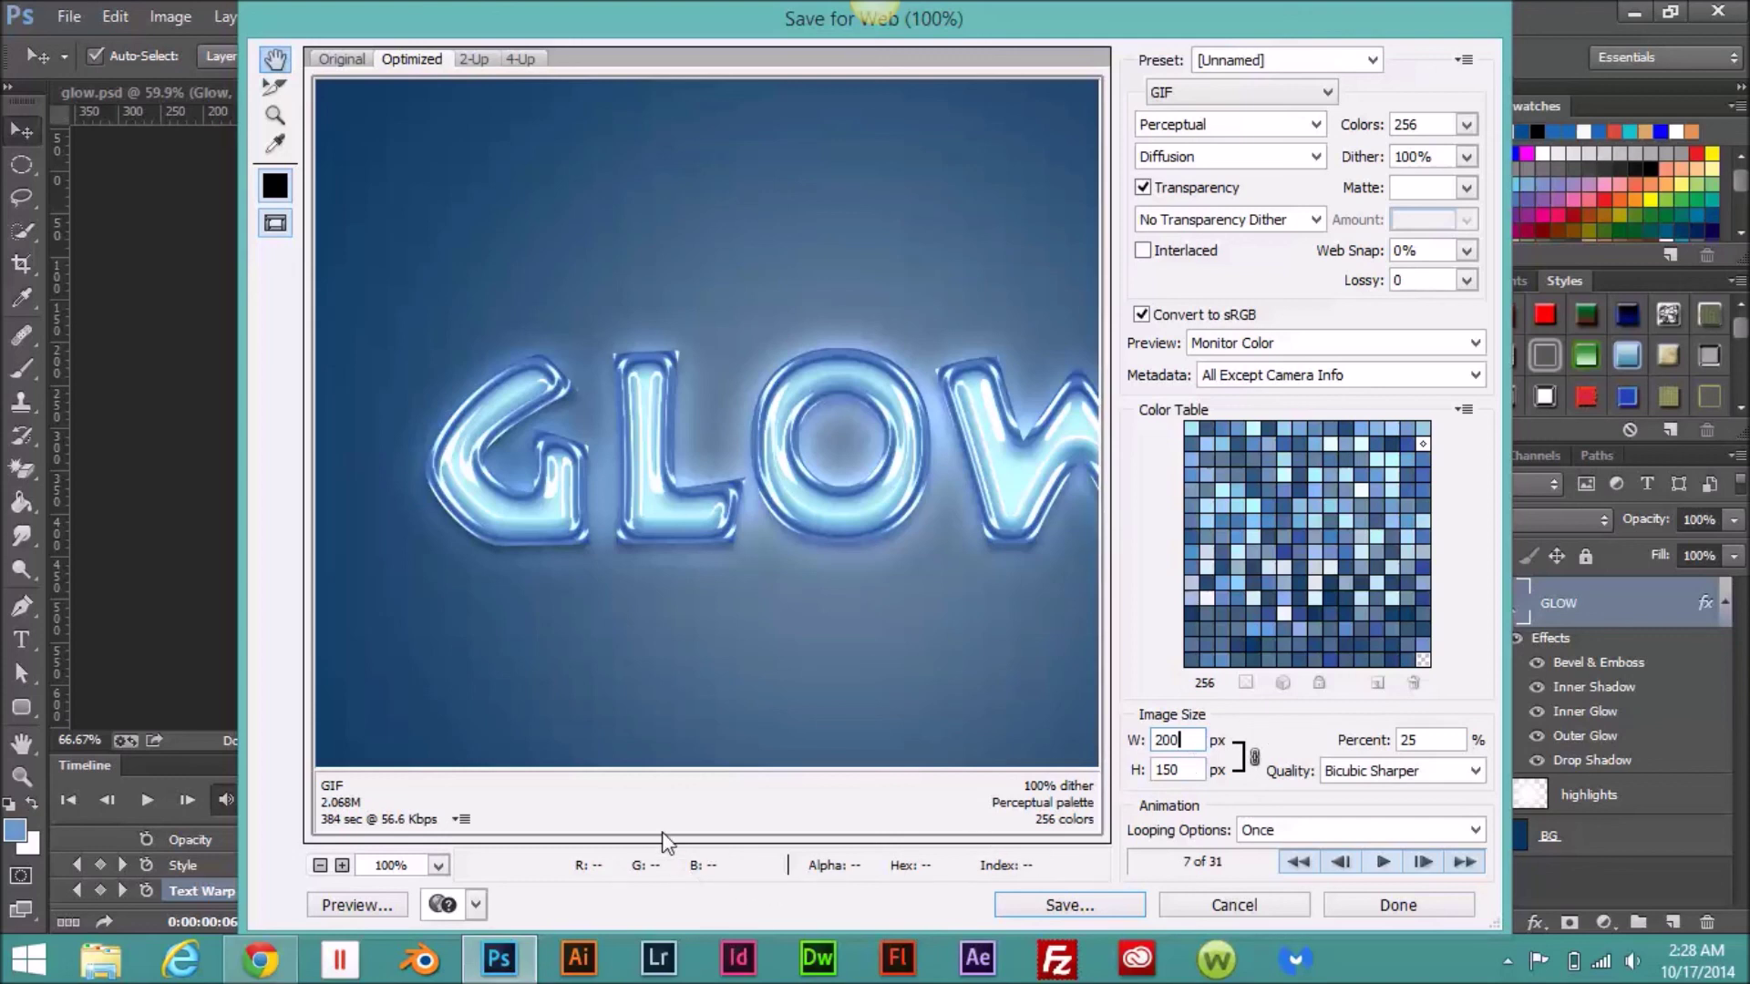
left_click(1189, 774)
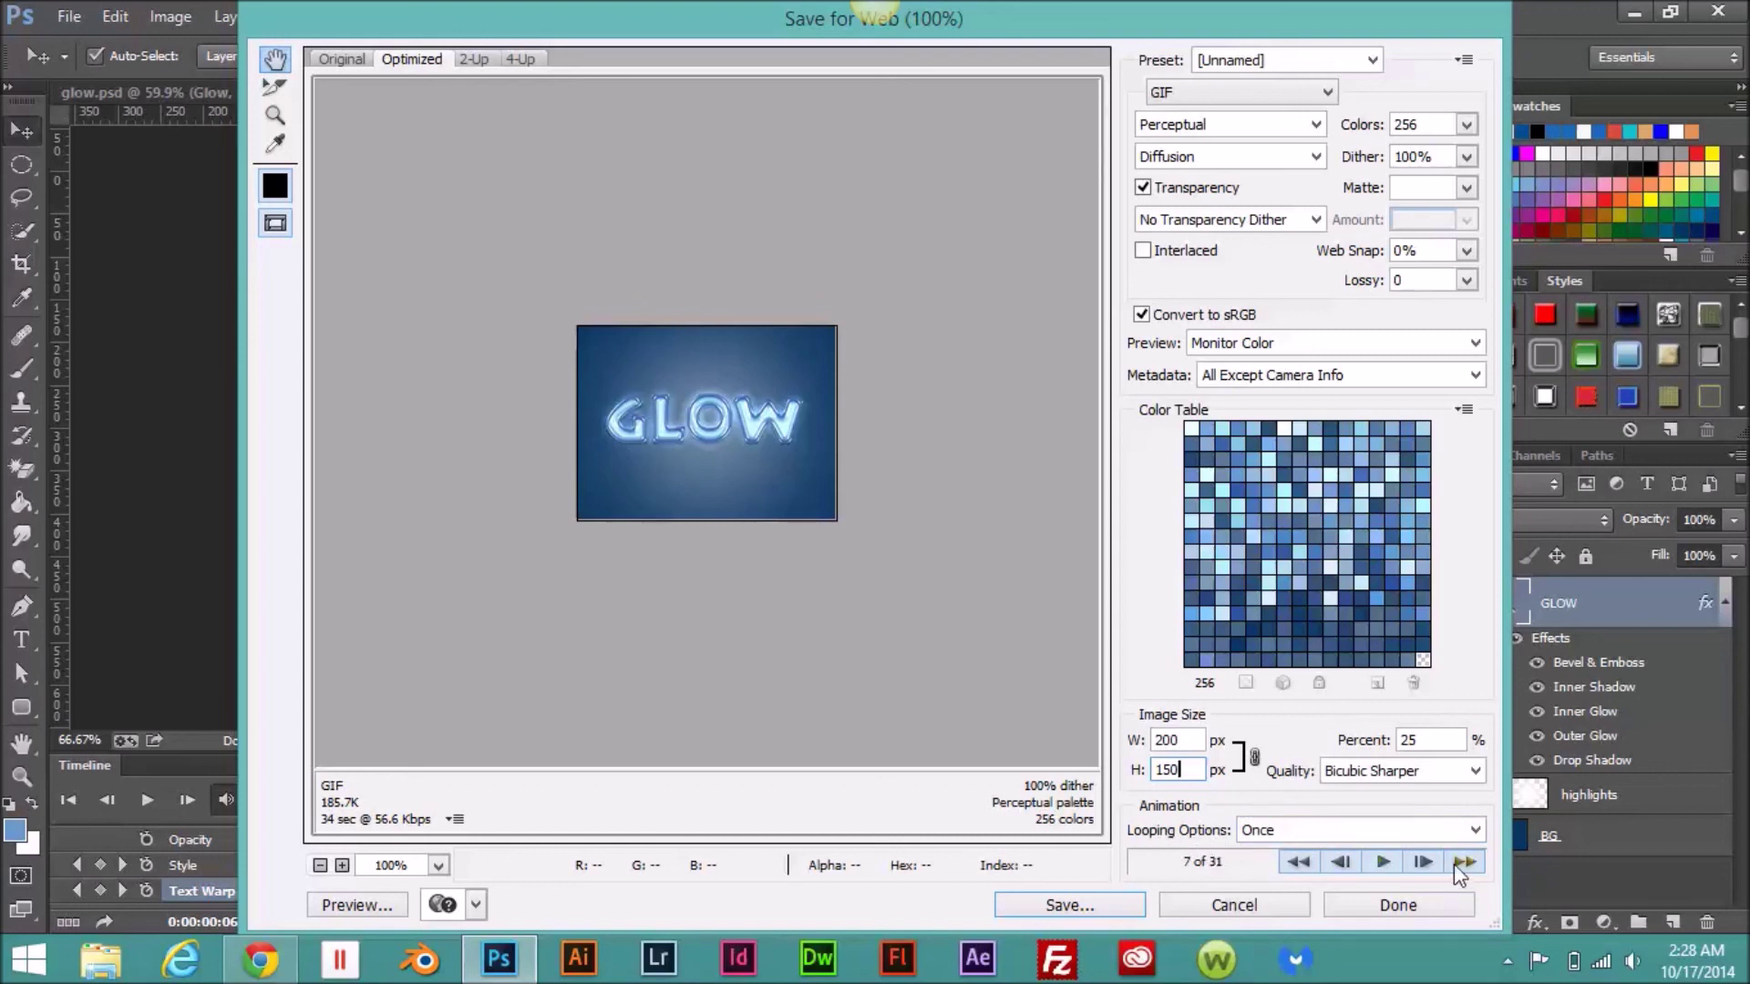
left_click(1476, 831)
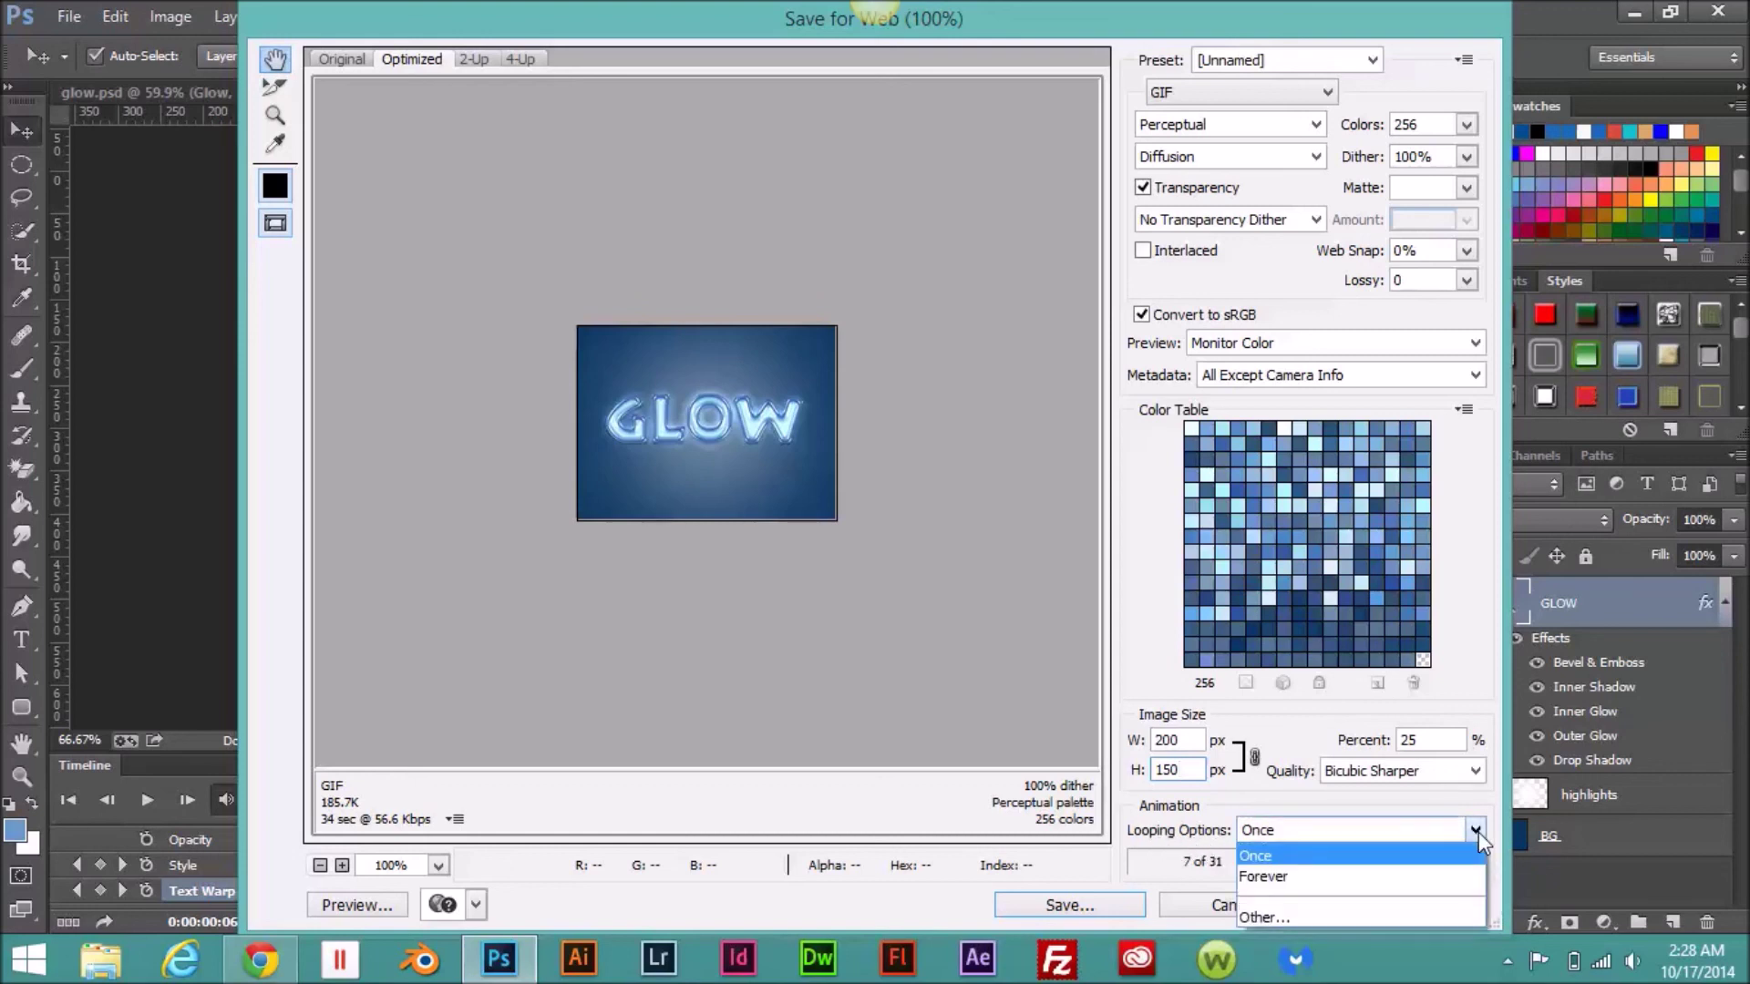
left_click(1468, 879)
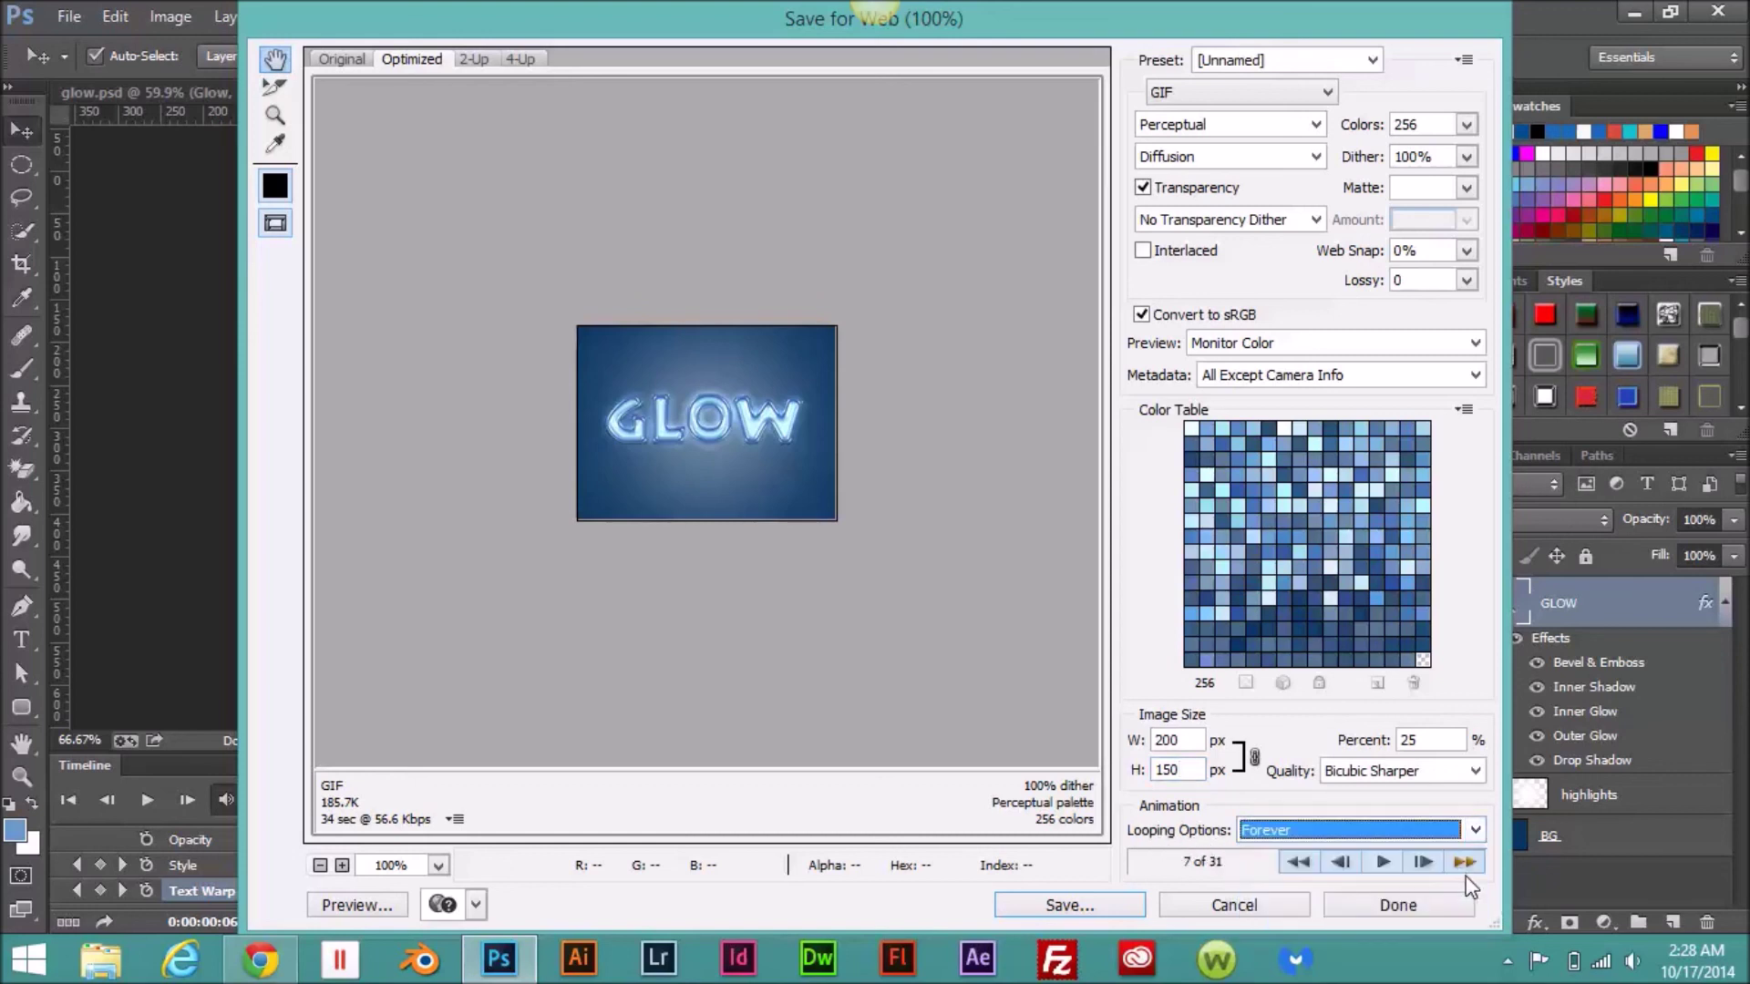
left_click(1385, 862)
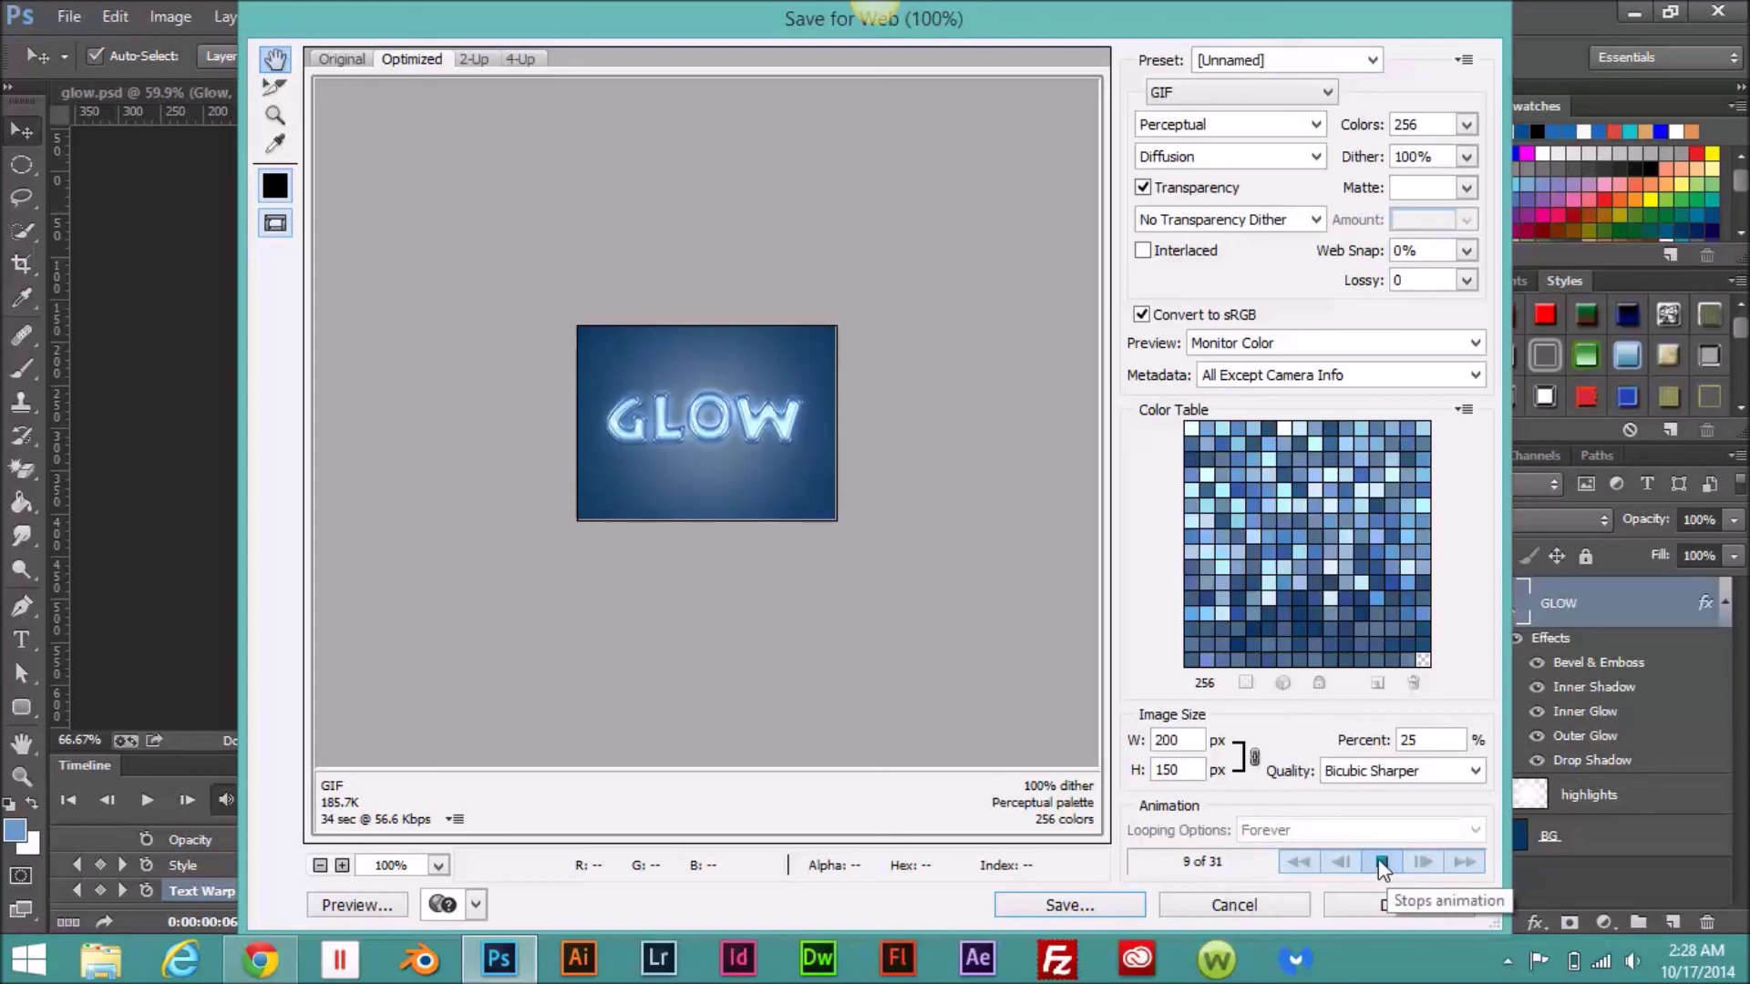